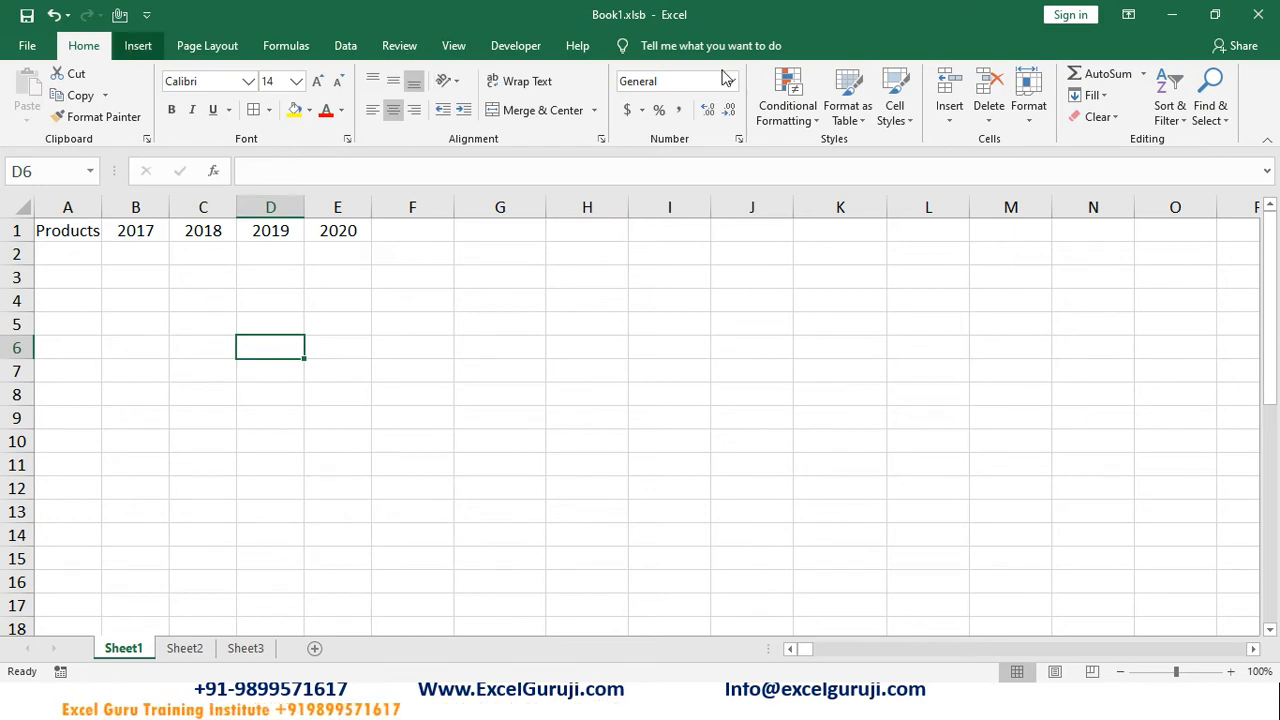
left_click(138, 45)
left_click(84, 45)
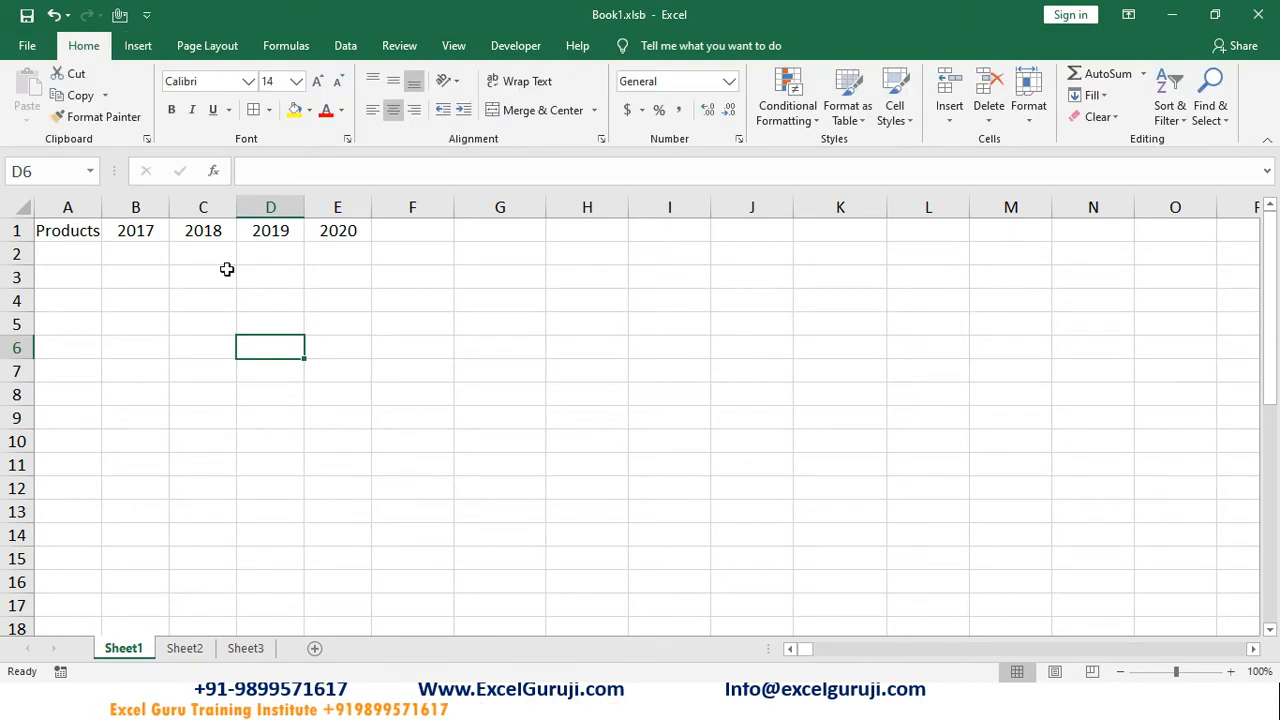
left_click(182, 309)
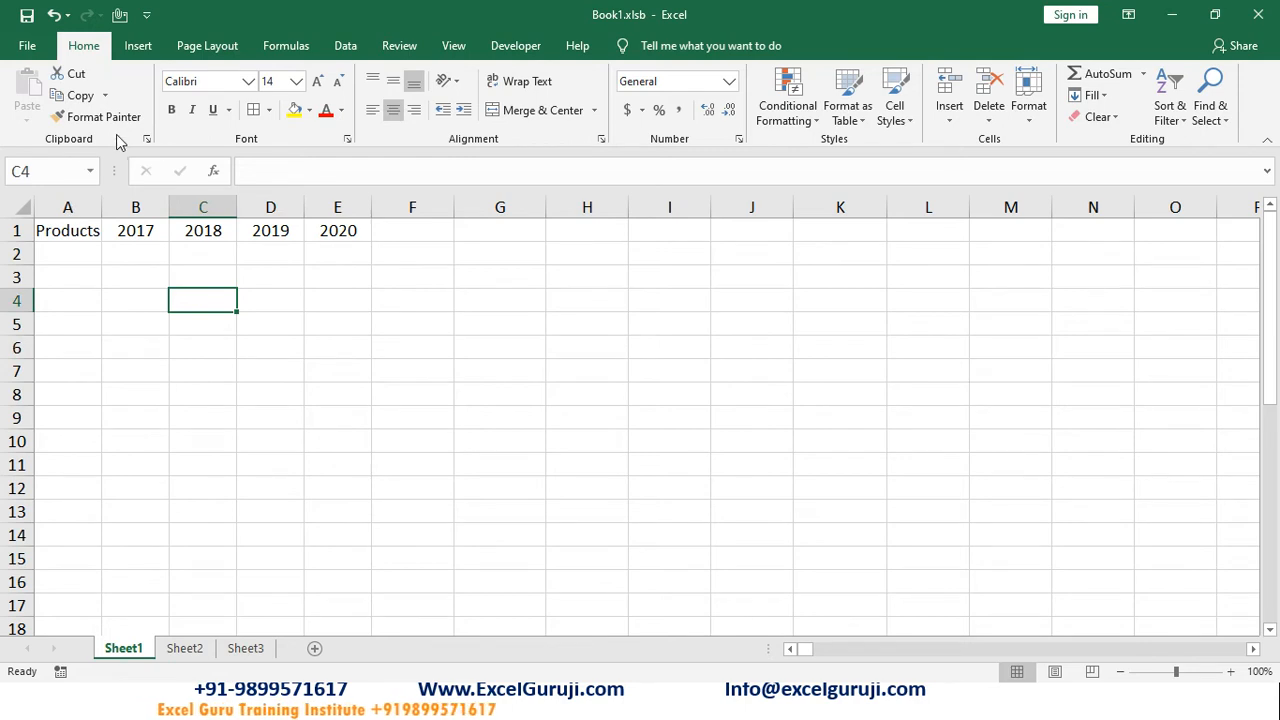
left_click(88, 286)
left_click_drag(68, 207, 360, 210)
left_click(48, 254)
left_click_drag(154, 233, 338, 234)
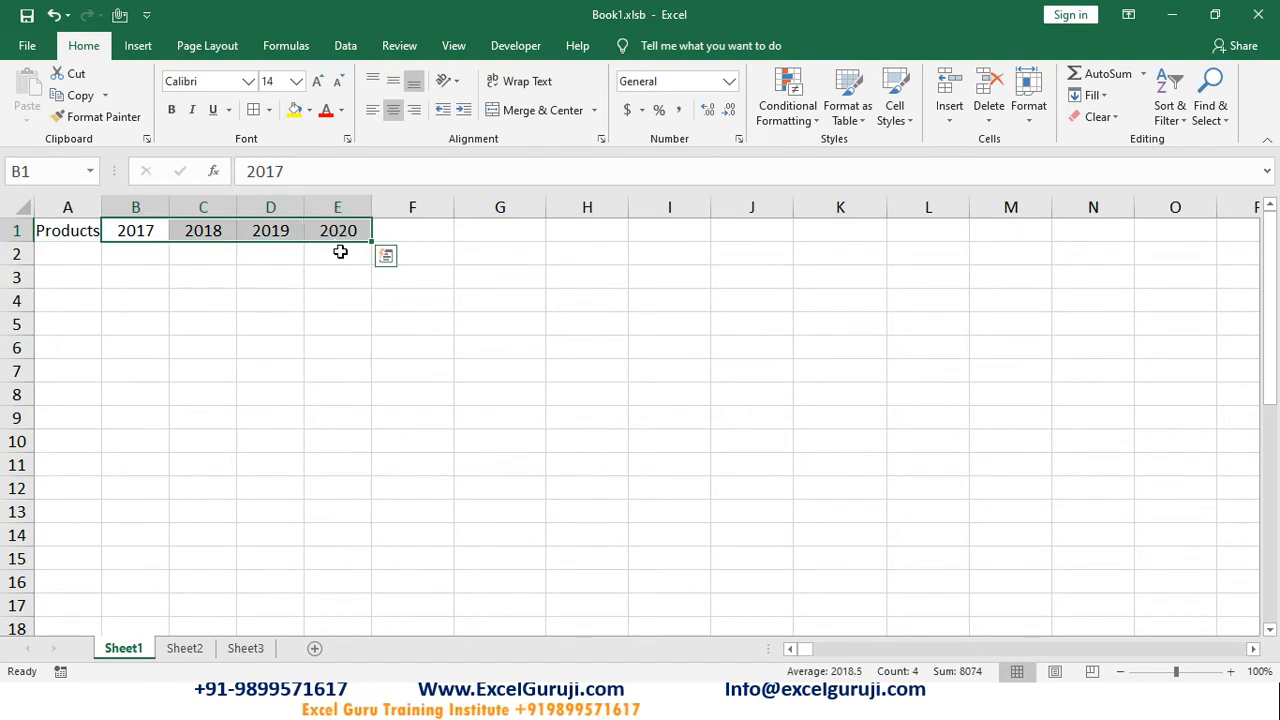
left_click(200, 291)
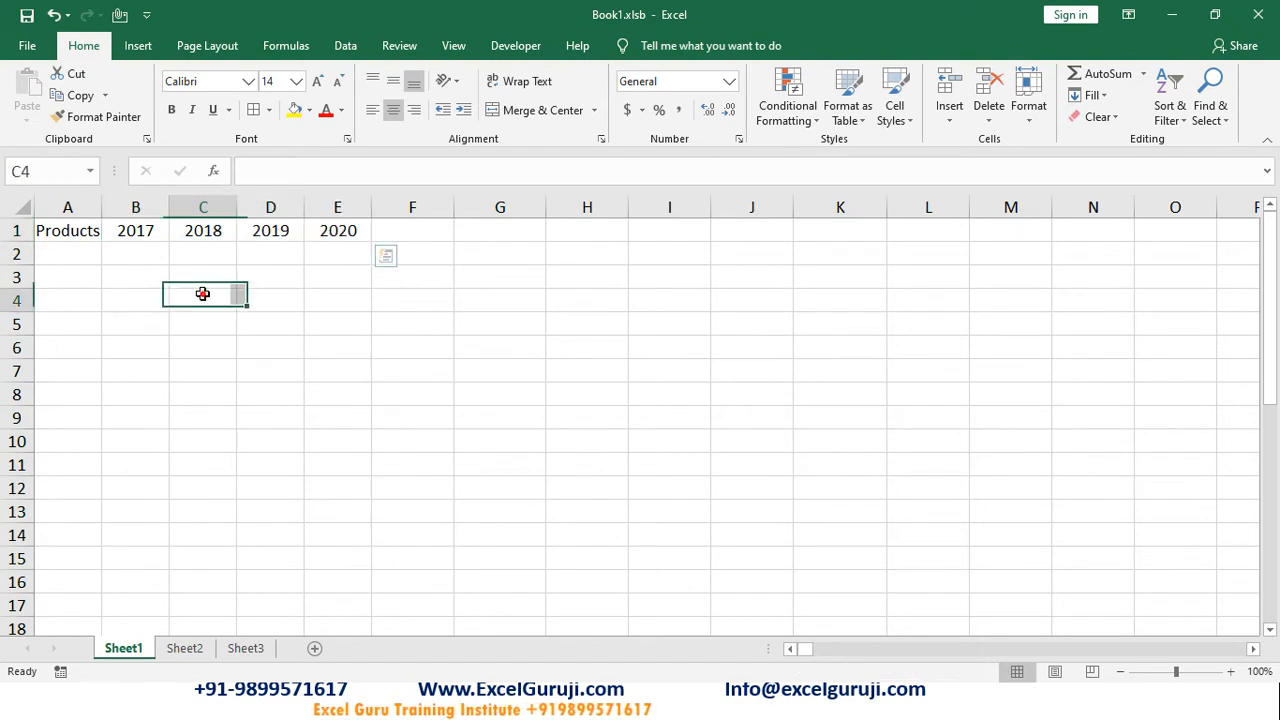
Enter Excel in A2 under Products and autofill the product list down to A9
left_click(80, 250)
left_click_drag(101, 207, 115, 207)
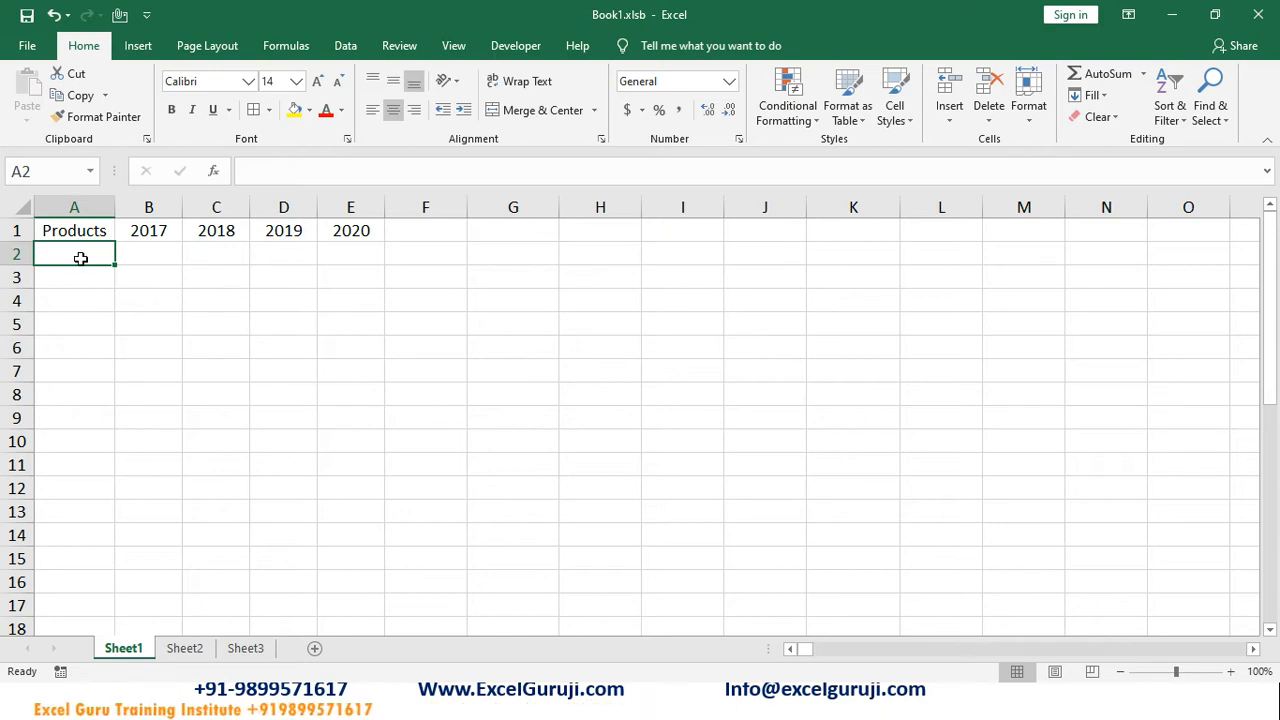
type("Excel")
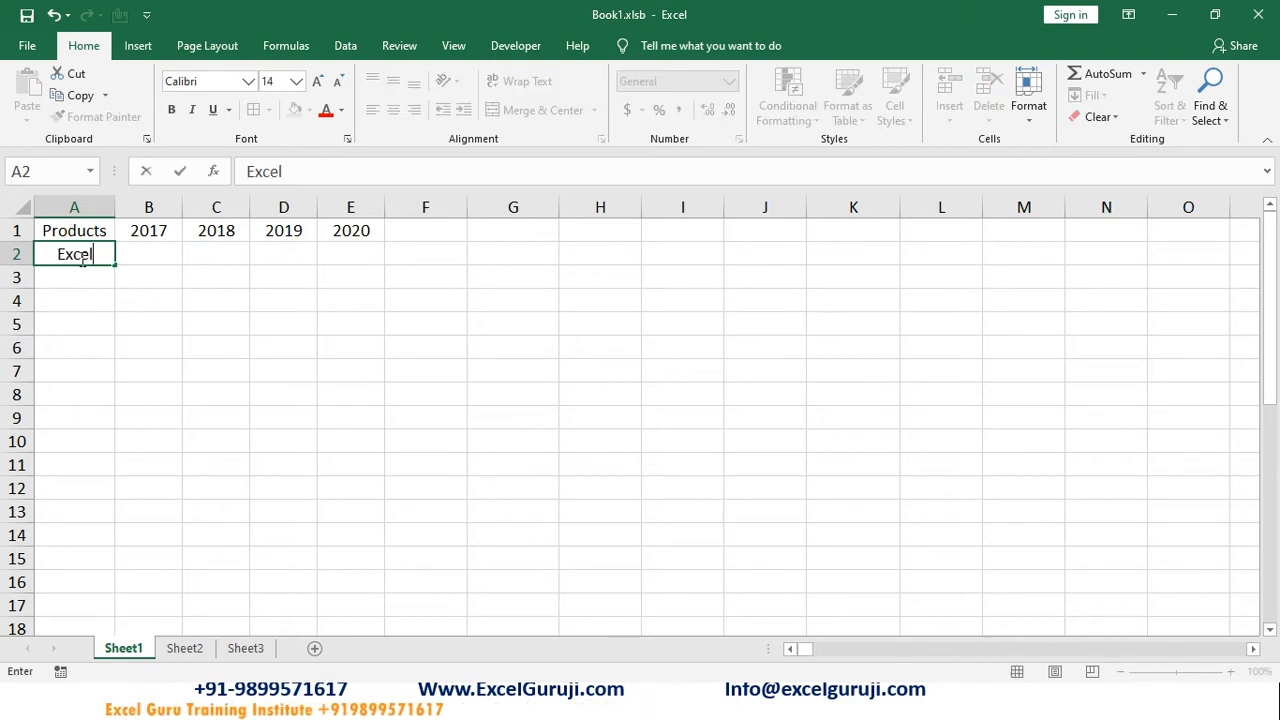
key("Return")
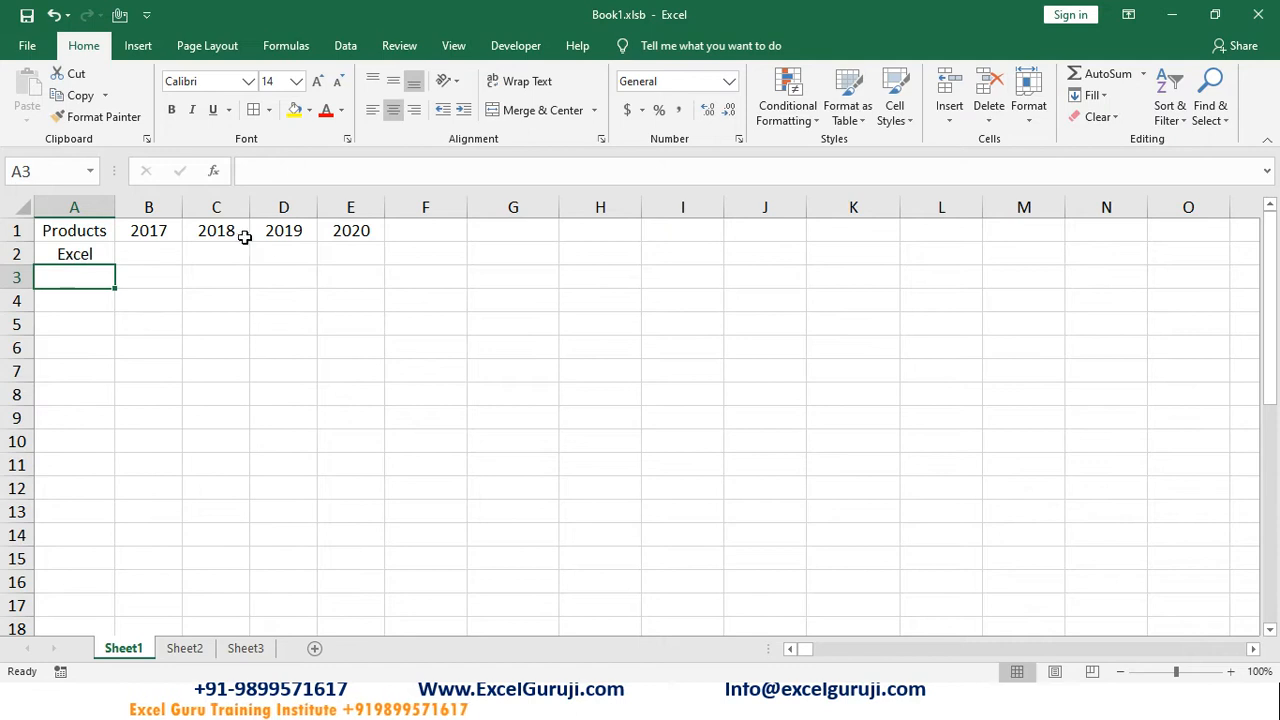
left_click(95, 249)
left_click_drag(112, 267, 112, 420)
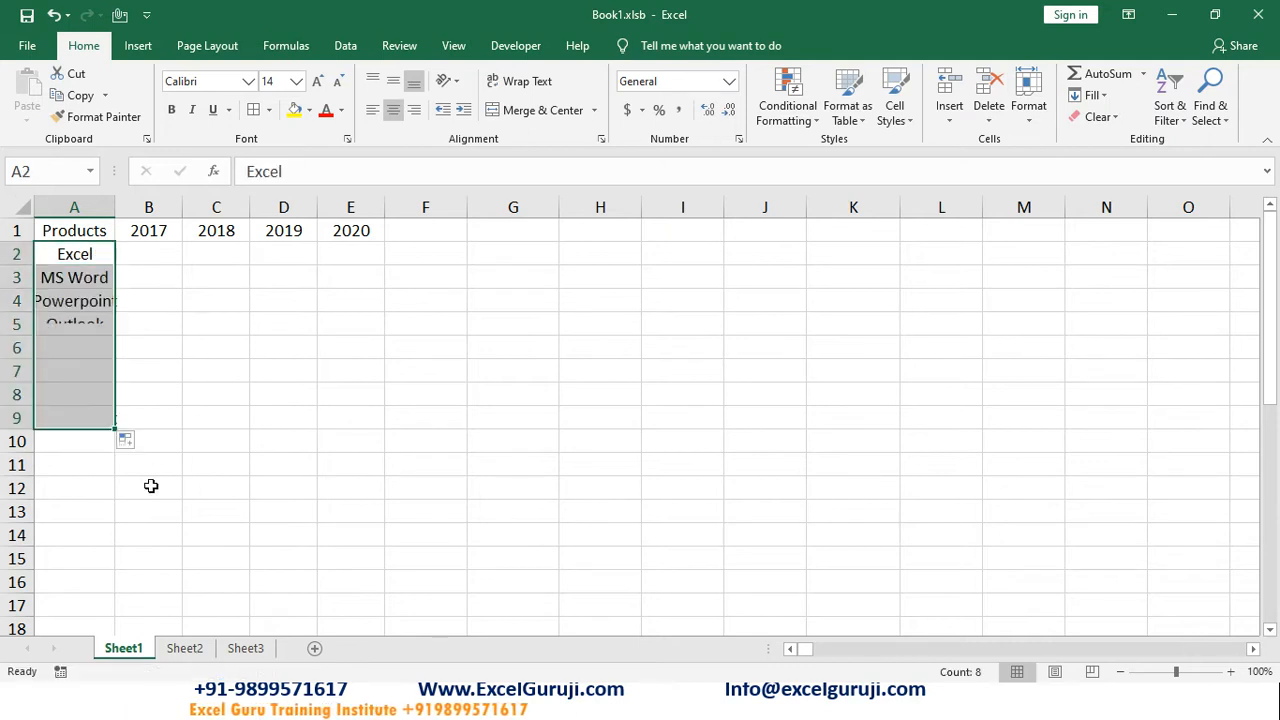
Widen column A to fit the product names and clear the repeated products in A7:A9
double_click(113, 205)
left_click_drag(124, 210, 146, 210)
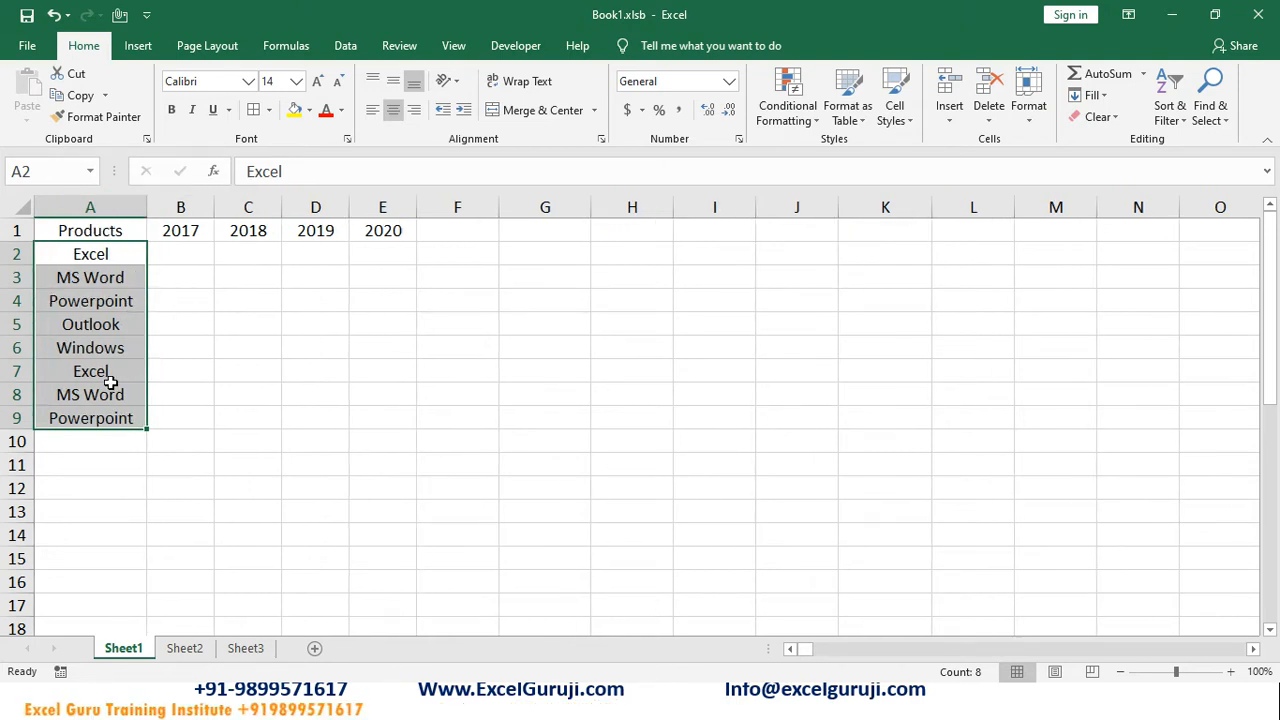
left_click_drag(104, 372, 103, 417)
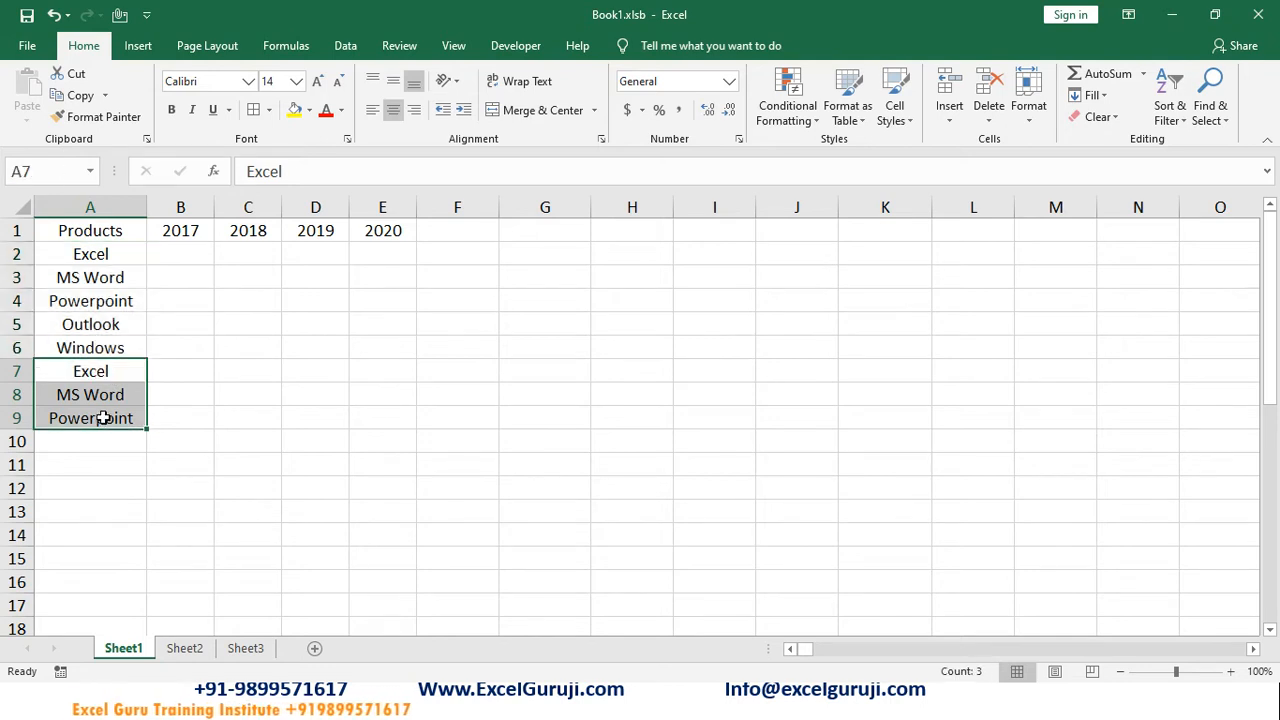
key("Delete")
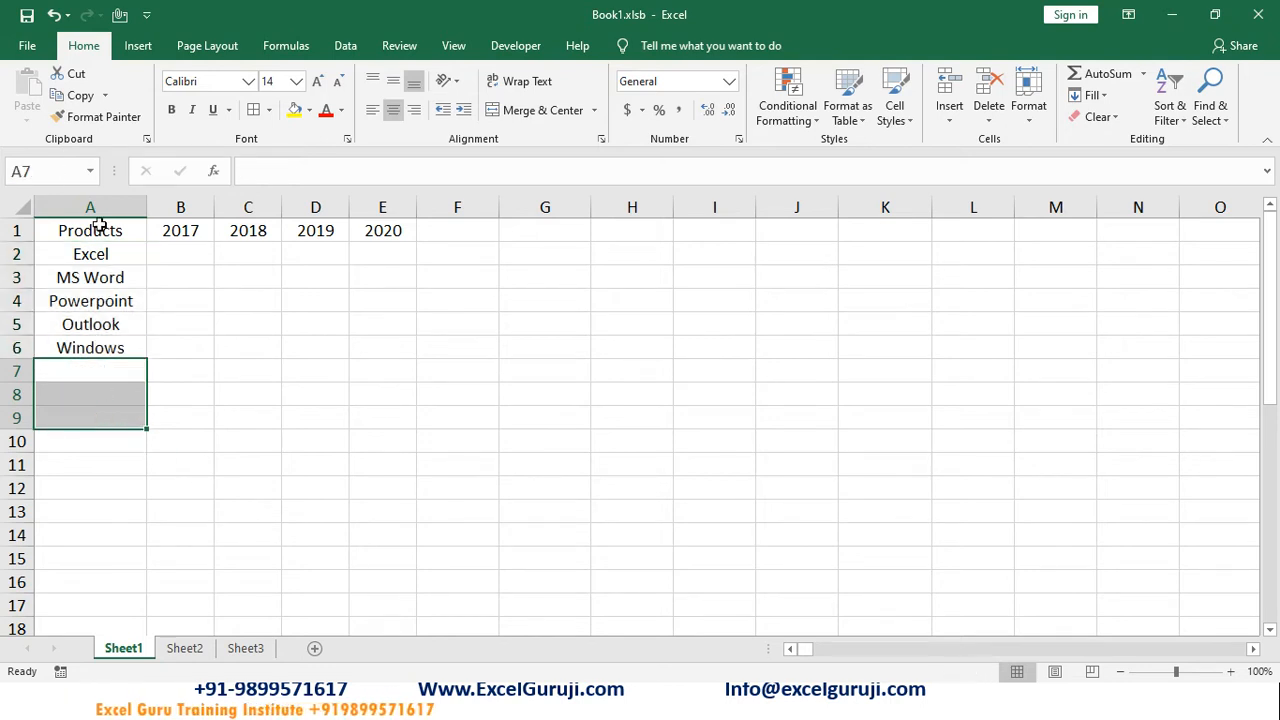
Enter the formula =RANDBETWEEN(10000,50000) in B2
left_click(184, 256)
type("=rand")
key("Down")
key("Tab")
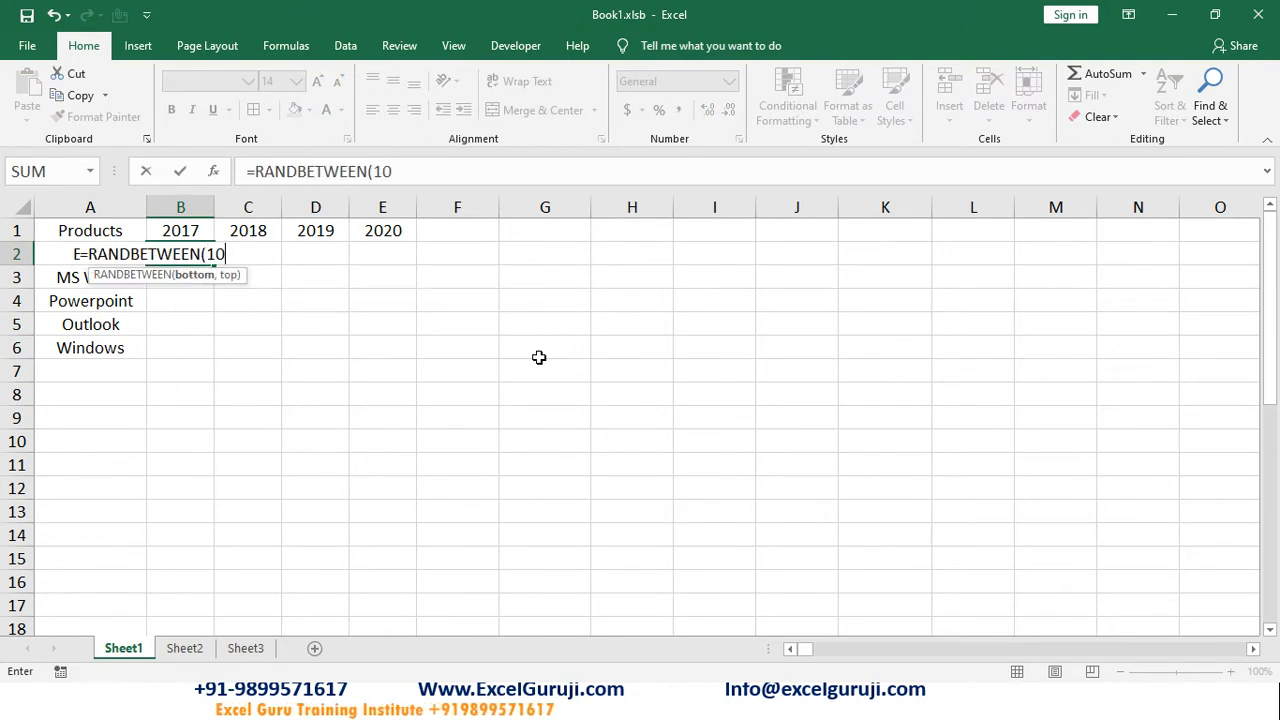
type("10000,5000")
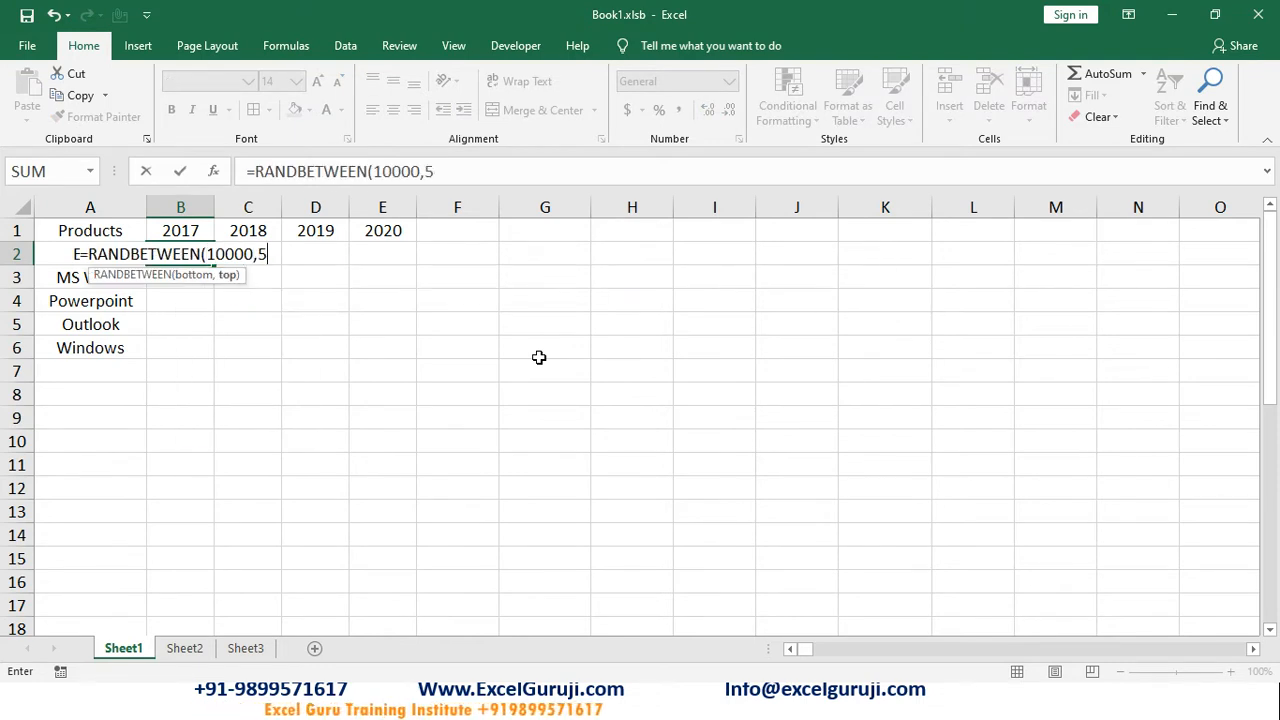
key("Return")
key("Up")
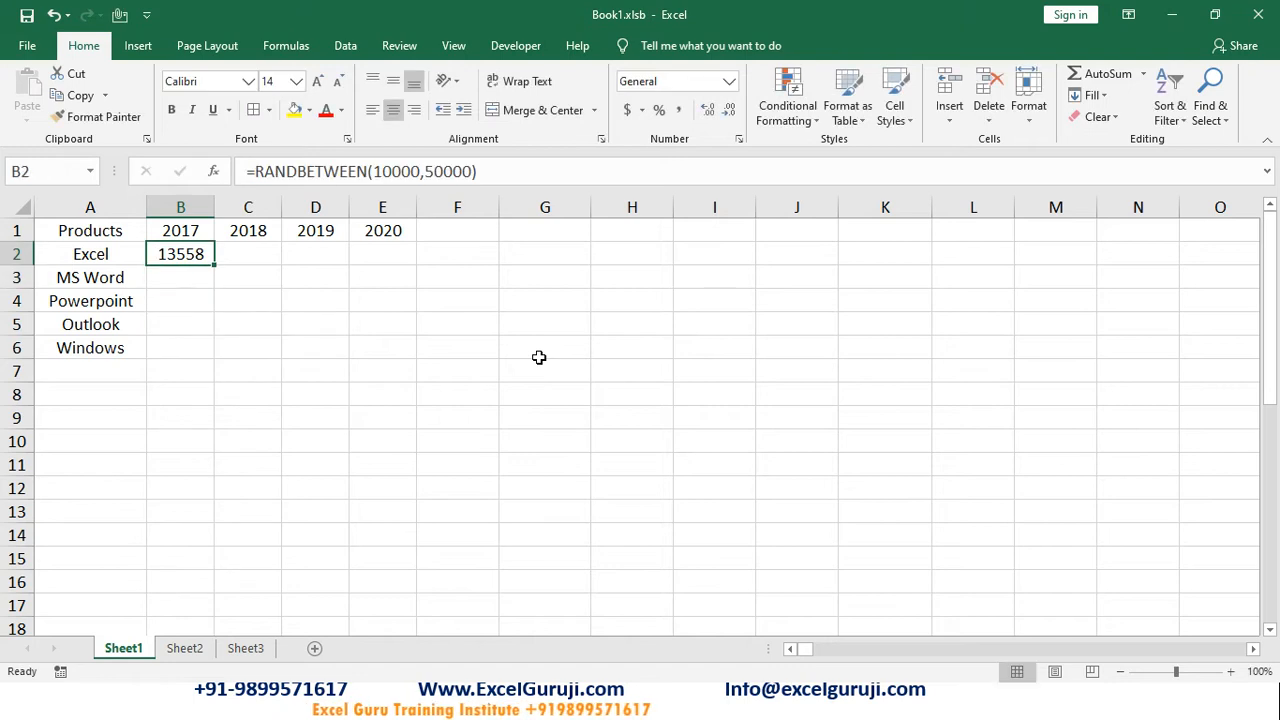
Copy the random-number formula from B2 across the range B2:E6
key("ctrl+c")
left_click(379, 356, "shift")
key("ctrl+v")
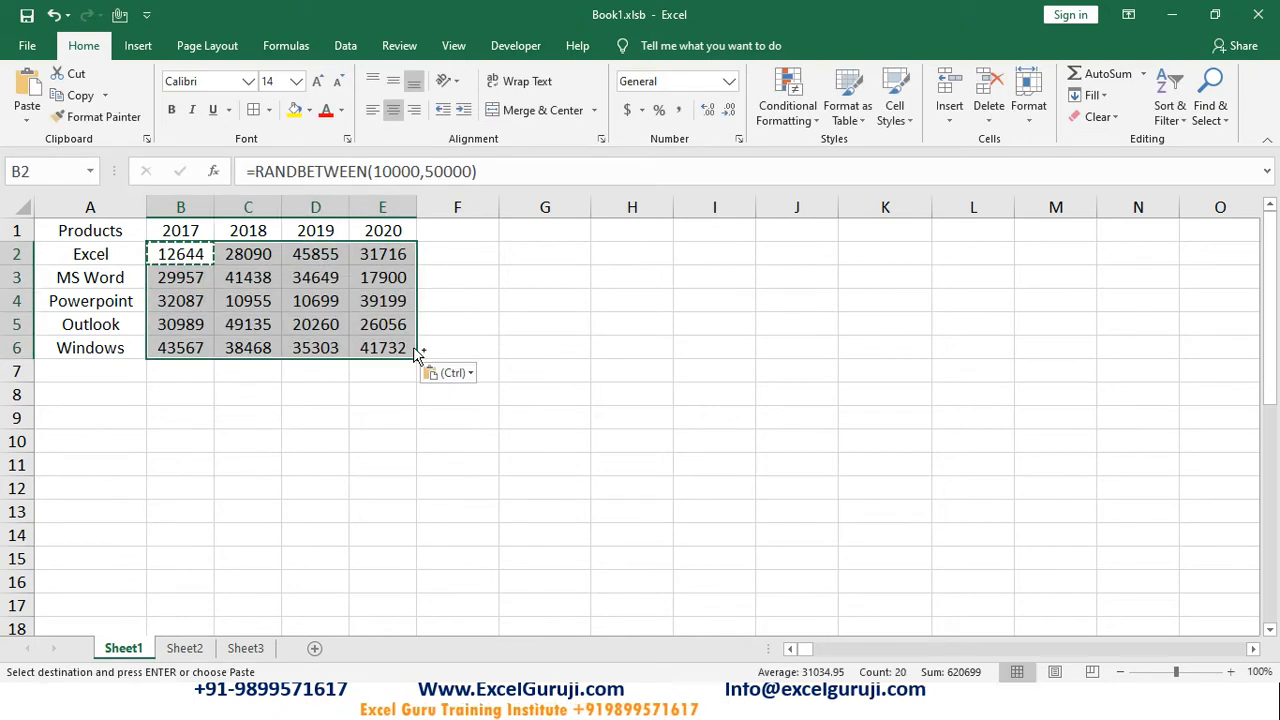
Replace the formulas in the table A1:E6 with their values using Paste Special
left_click(262, 272)
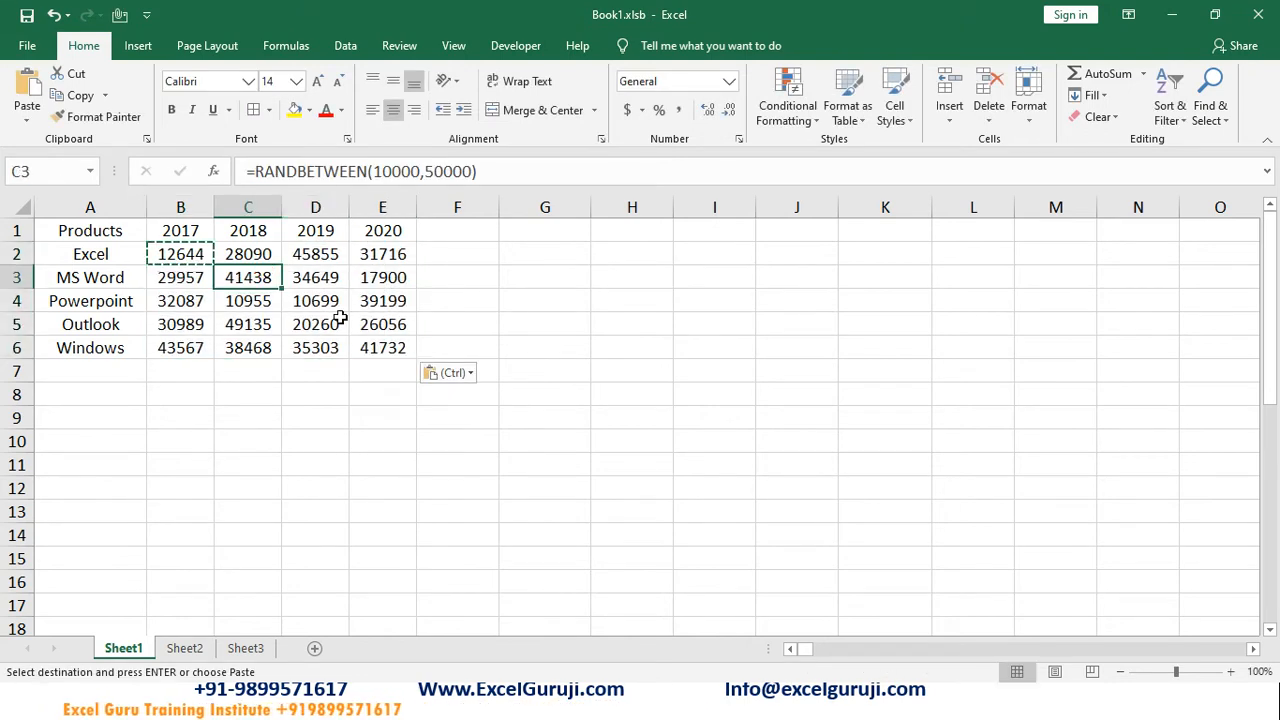
key("ctrl+a")
key("ctrl+c")
key("ctrl+alt+v")
key("v")
key("Return")
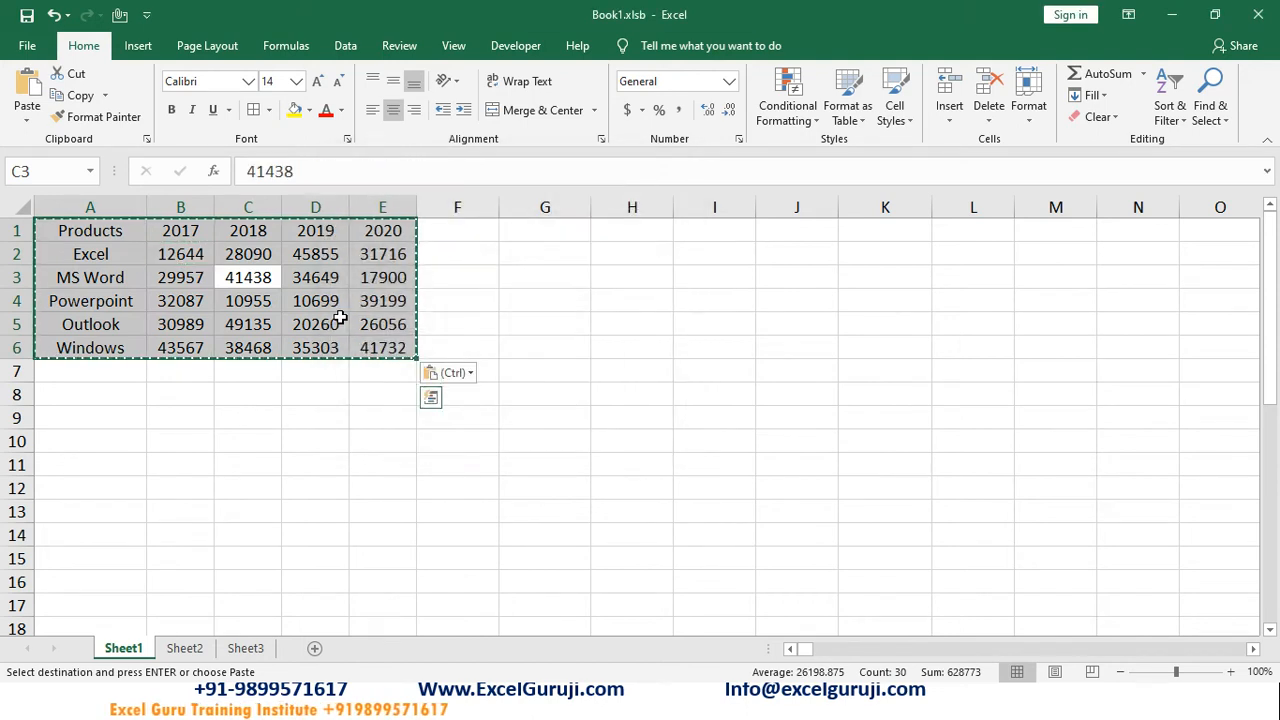
Cancel the copy mode and apply all borders to the table A1:E6
left_click_drag(88, 237, 378, 347)
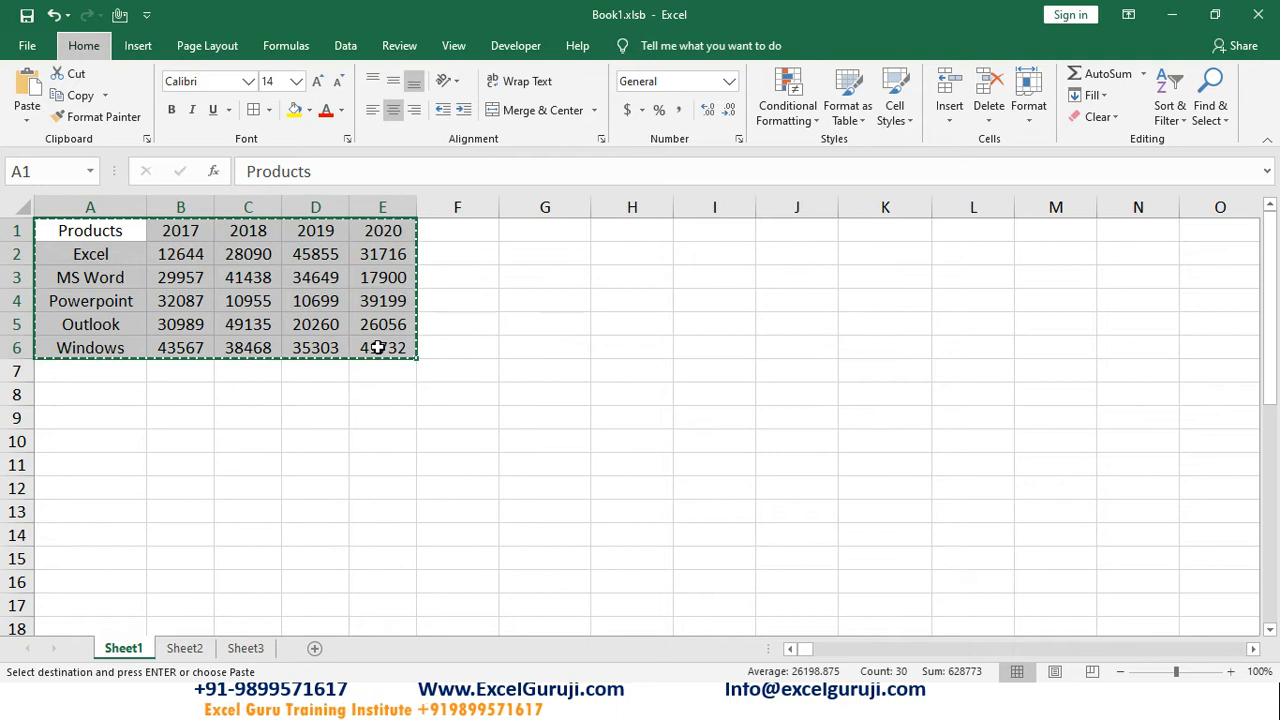
key("Escape")
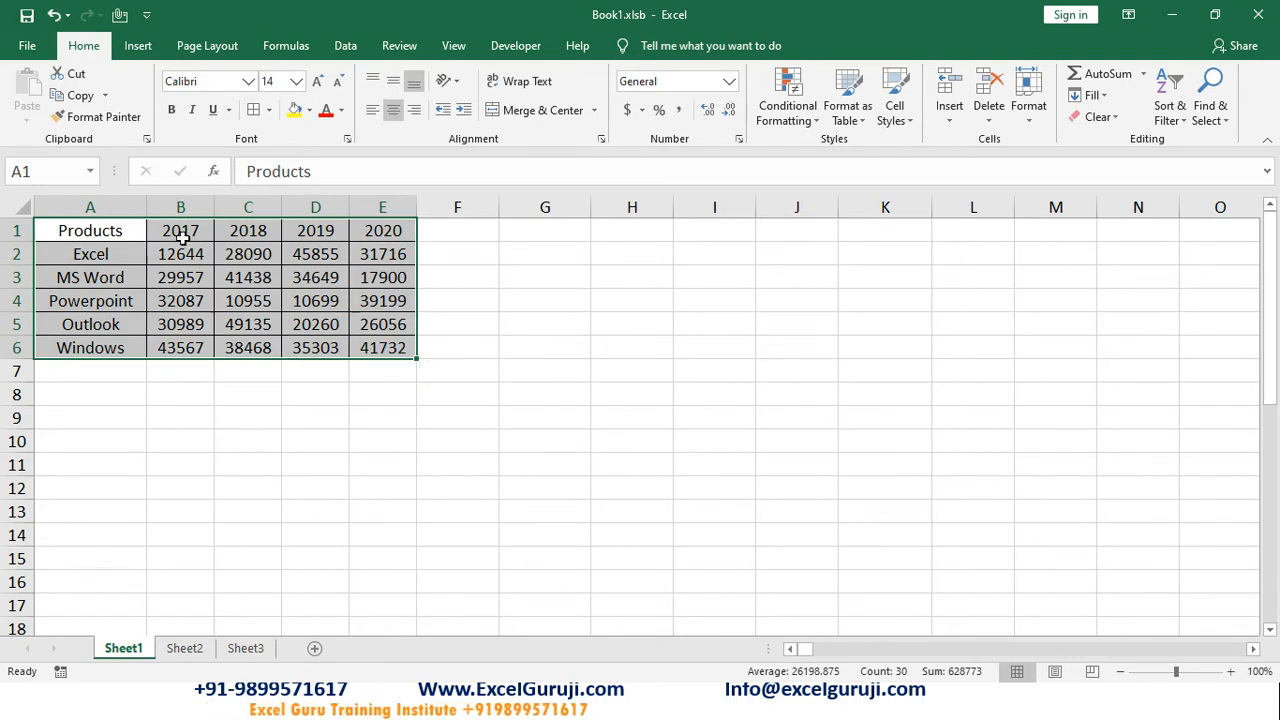
left_click_drag(171, 251, 395, 345)
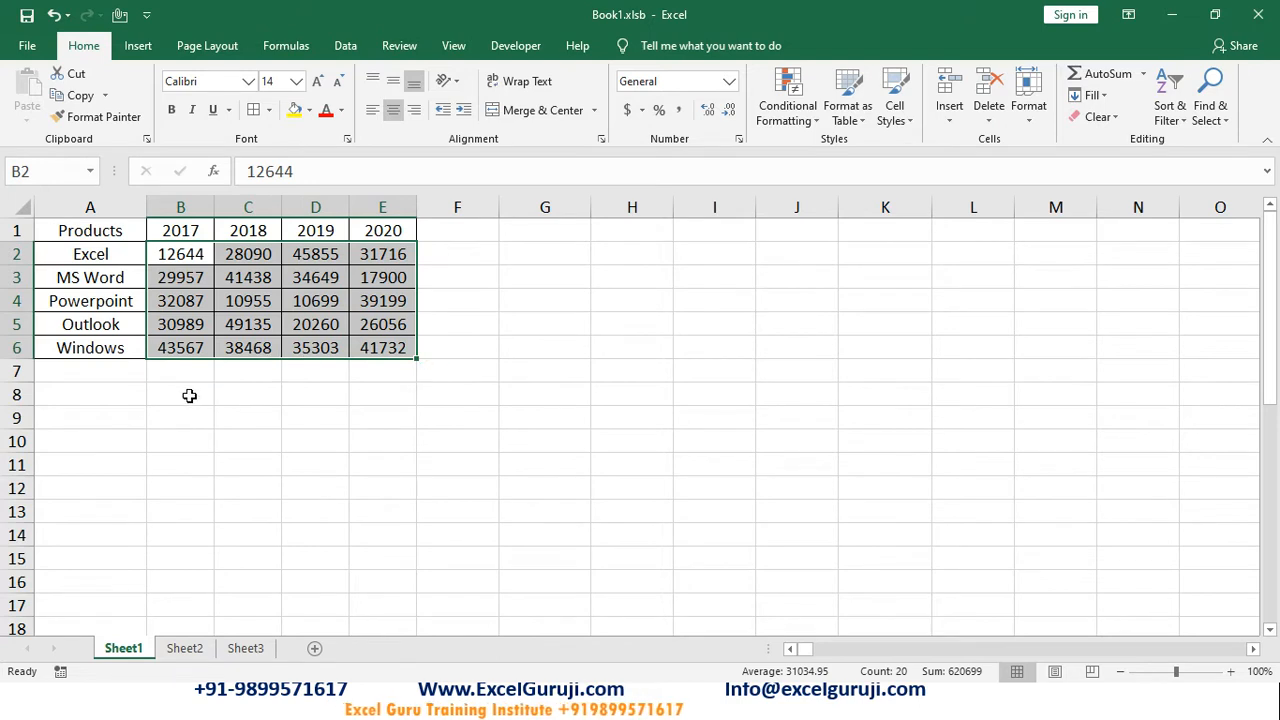
left_click(137, 400)
Fill the header row A1:E1 with light gray
left_click_drag(70, 231, 395, 231)
left_click(310, 111)
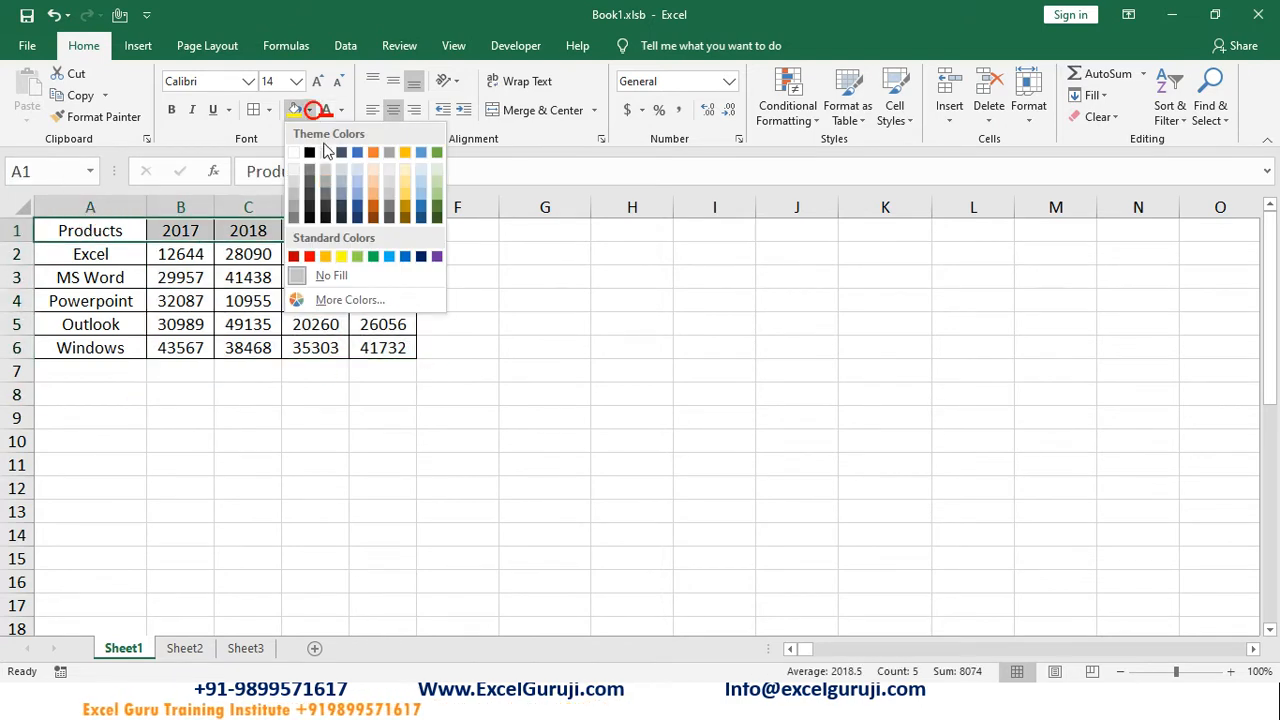
left_click(381, 188)
Set the font color of B4:C4 to red and of E3:E5 to light blue
left_click_drag(183, 295, 252, 302)
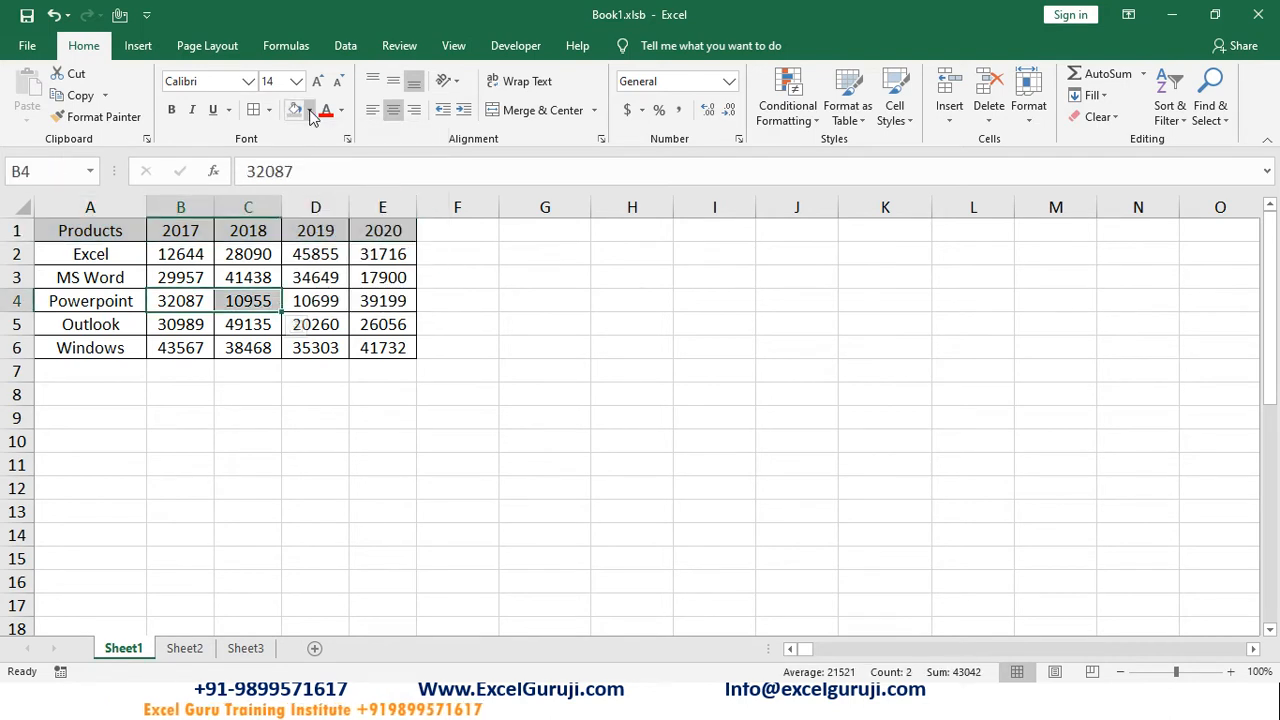
left_click(322, 111)
left_click_drag(372, 280, 372, 324)
left_click(341, 111)
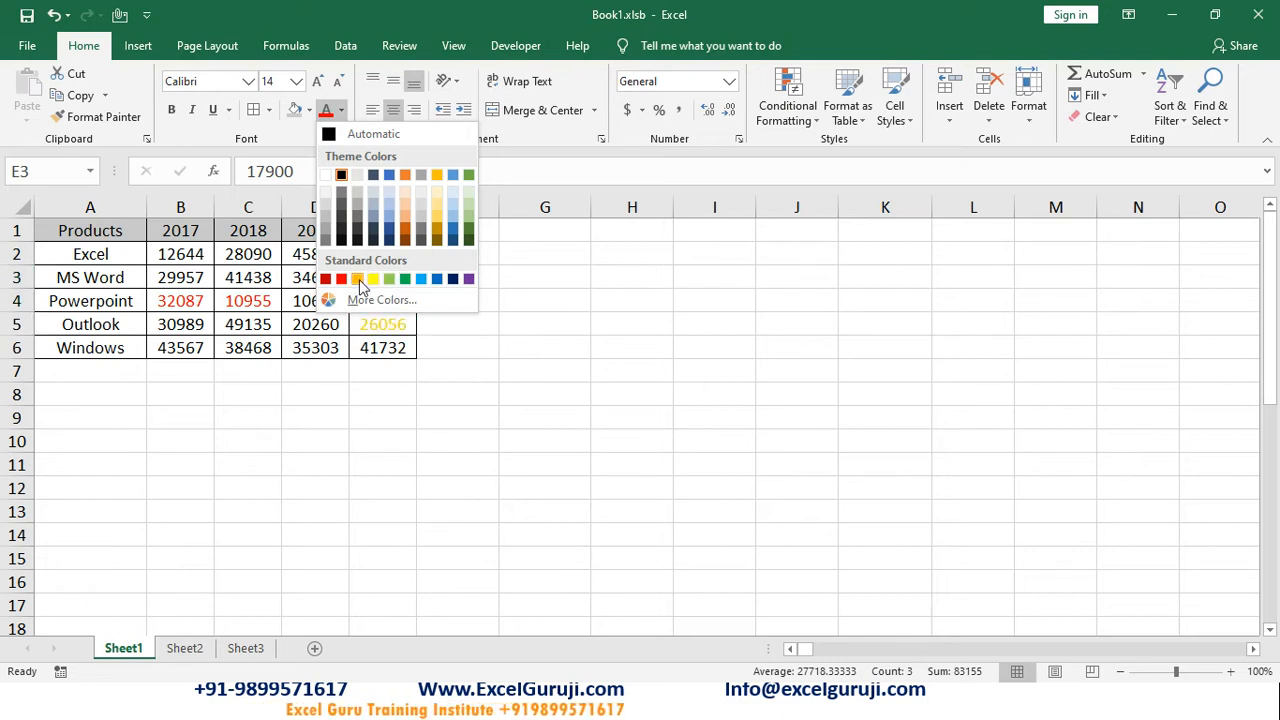
left_click(420, 280)
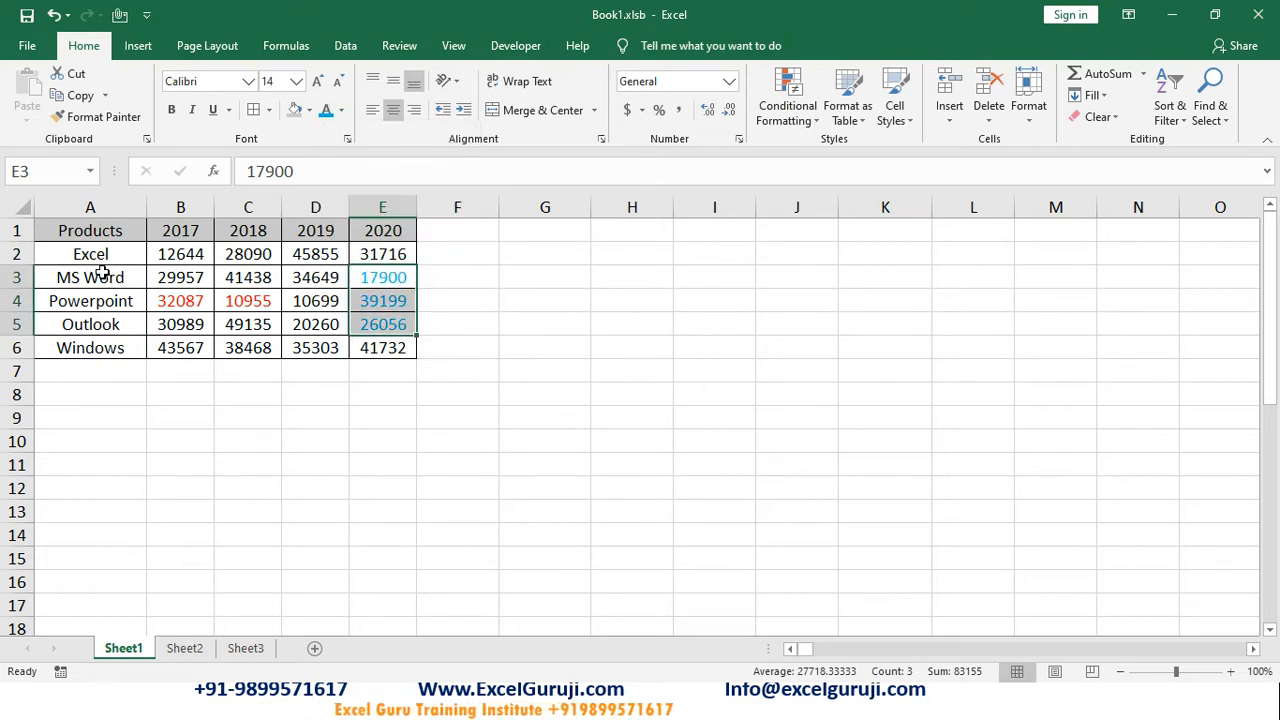
Fill the product cells A3:A5 with light gray and the Windows values C6:D6 with light blue
left_click_drag(100, 277, 95, 324)
left_click(311, 111)
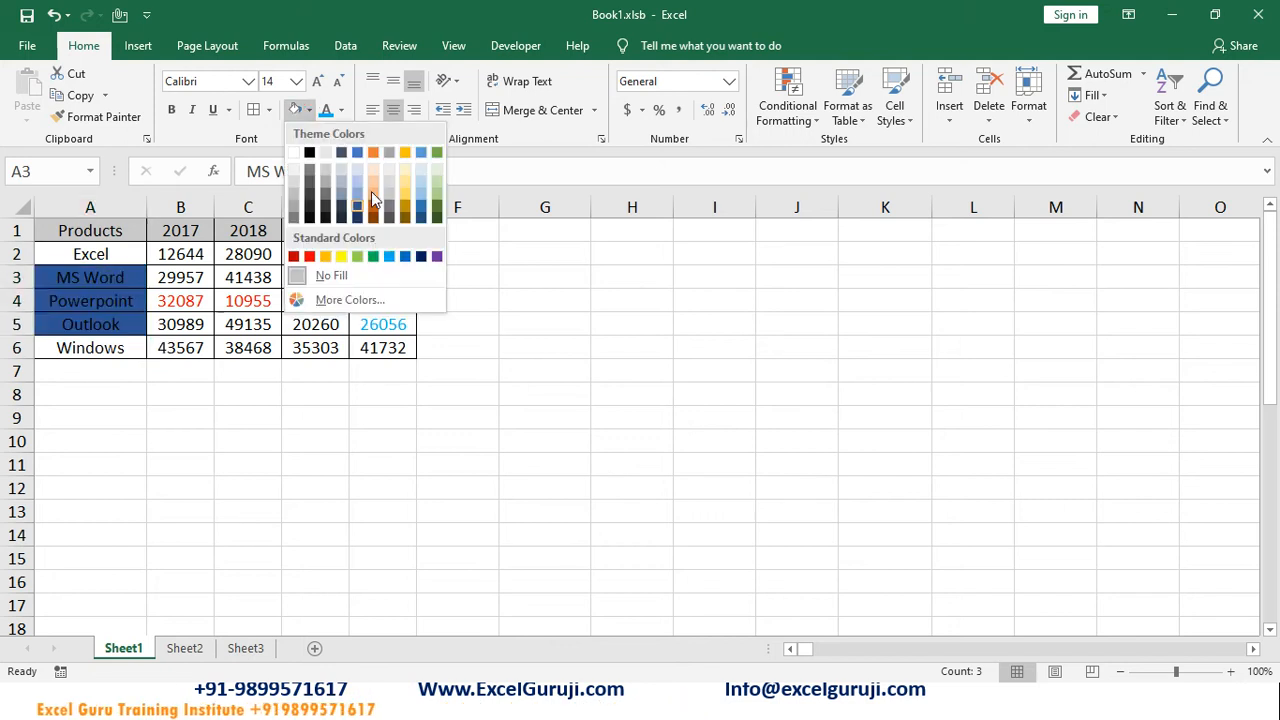
left_click(233, 338)
left_click_drag(233, 338, 340, 346)
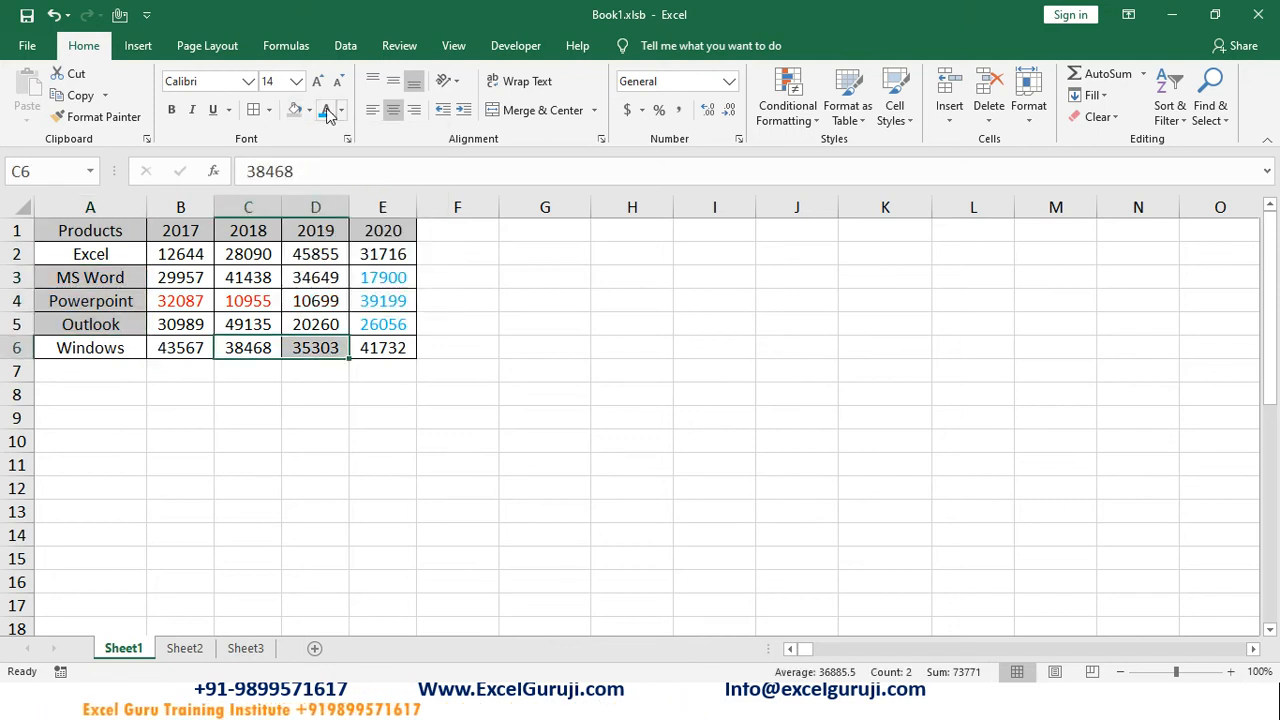
left_click(309, 110)
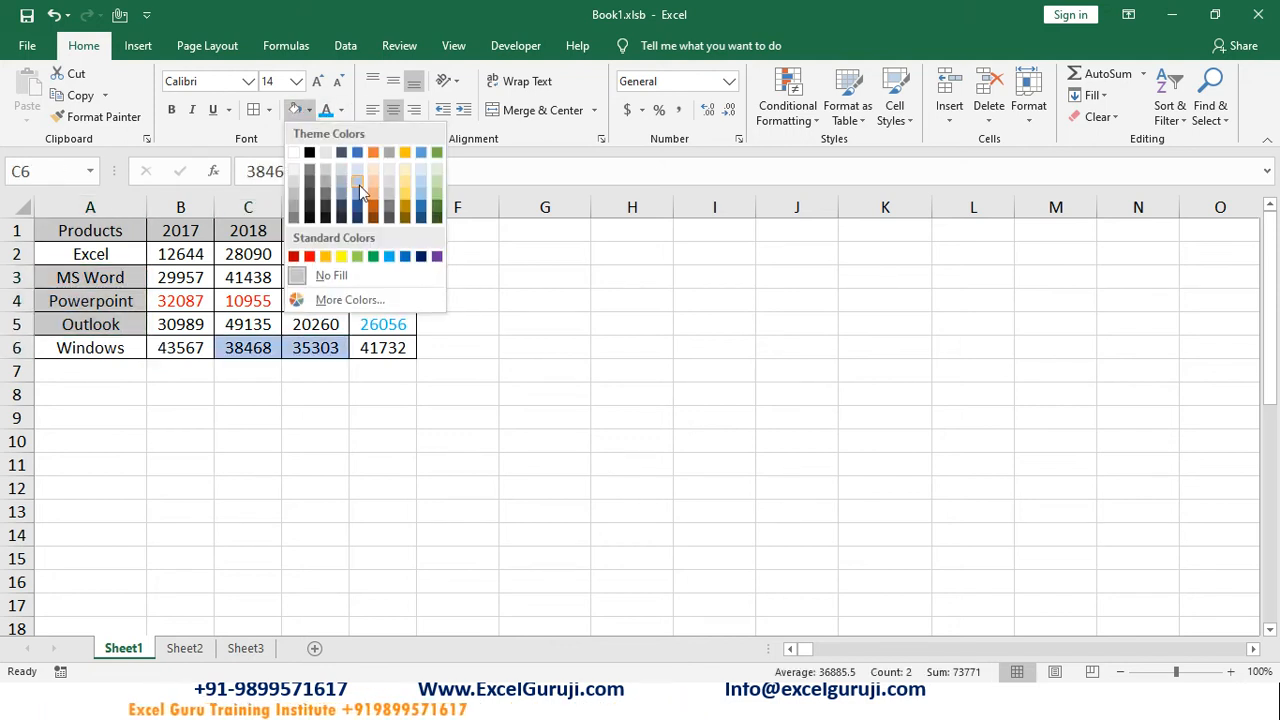
left_click(351, 180)
Fill the Excel row values B2:D2 with light gold
left_click_drag(205, 263, 302, 260)
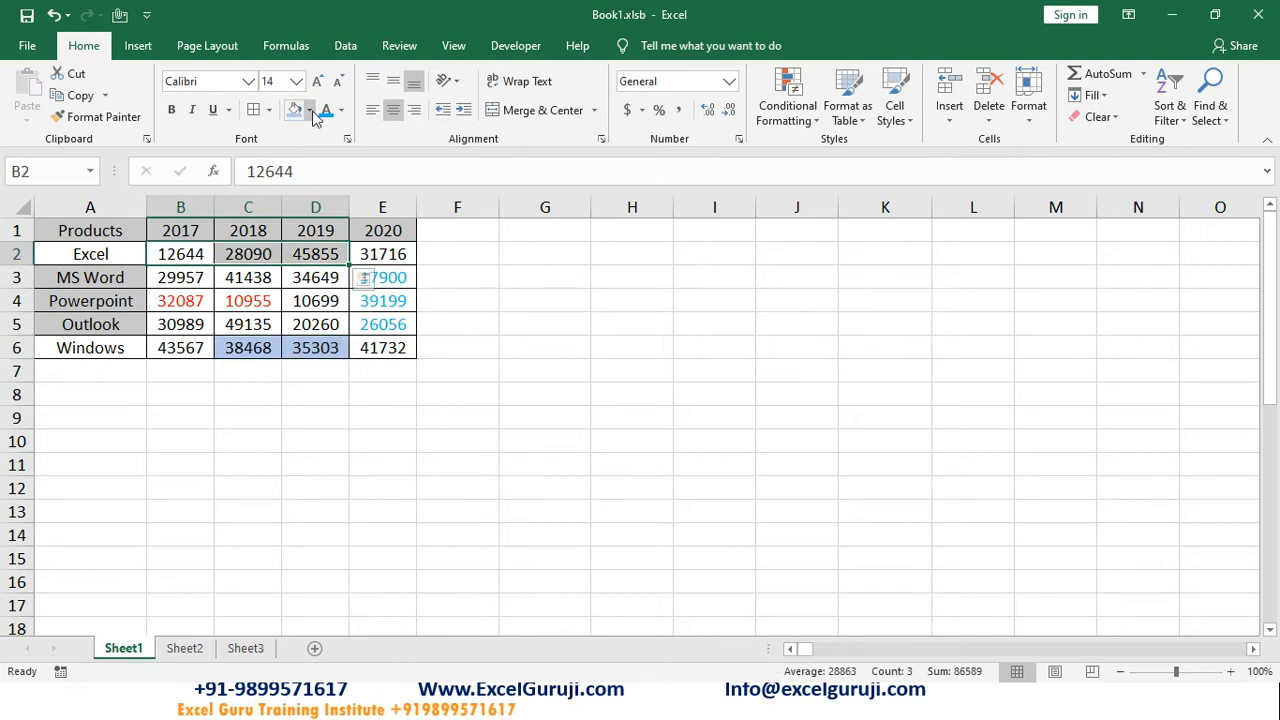
left_click(310, 111)
left_click(427, 205)
left_click(634, 392)
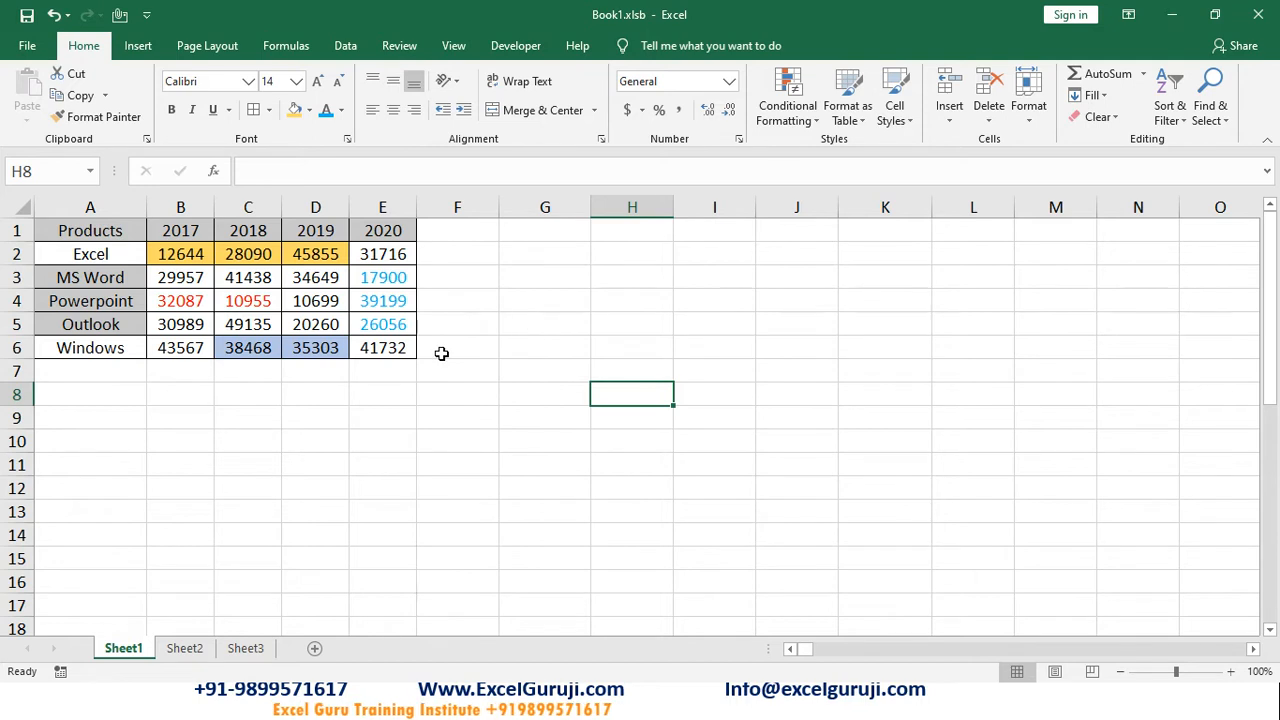
left_click_drag(400, 348, 60, 232)
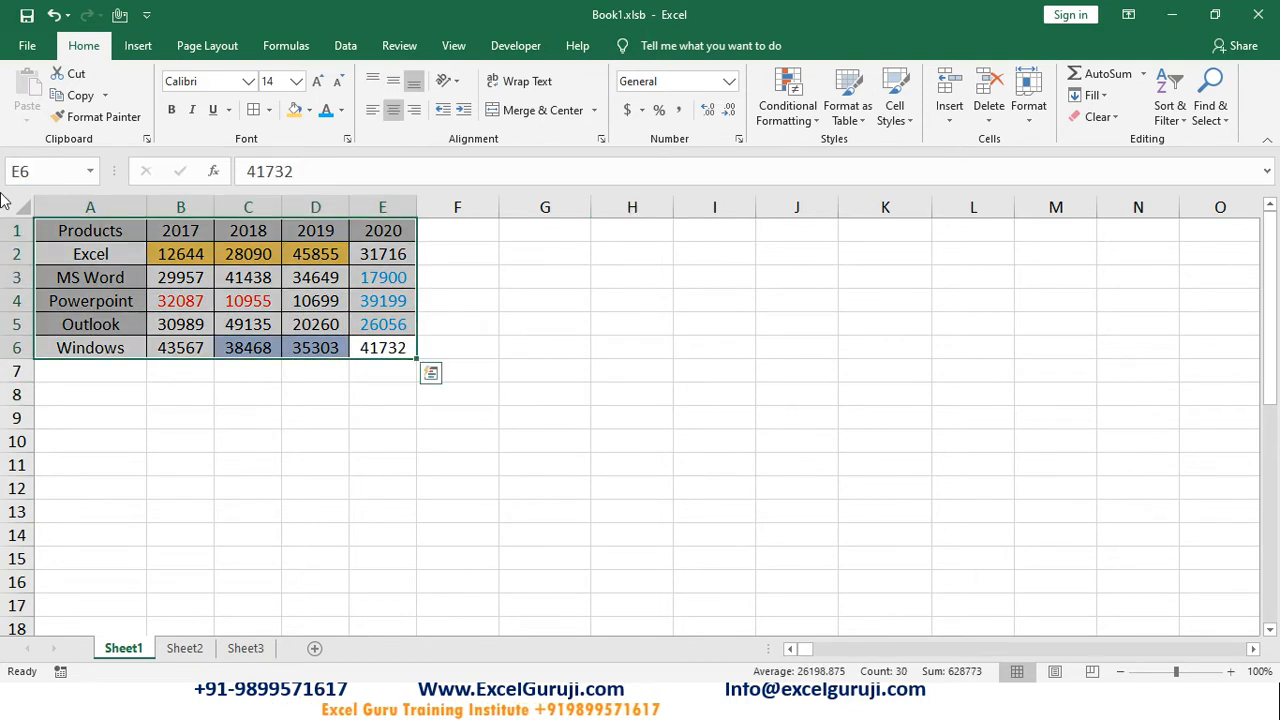
key("ctrl+q")
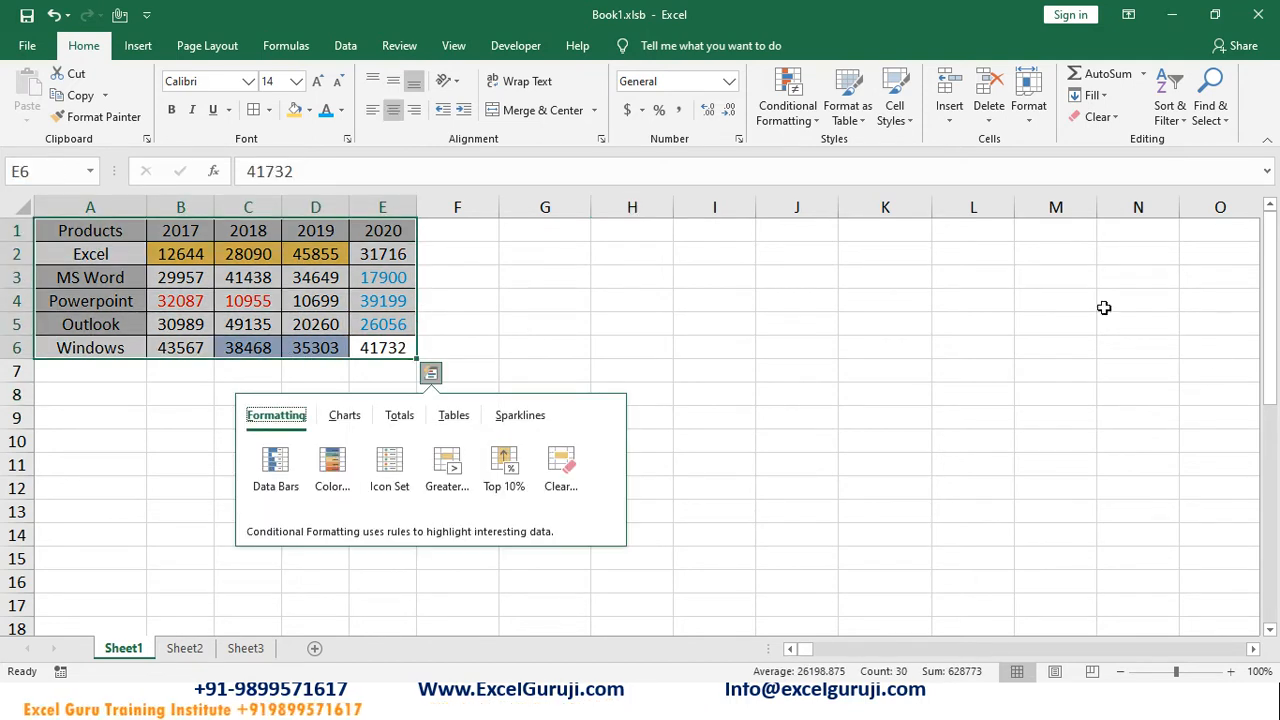
left_click(522, 337)
left_click_drag(405, 347, 60, 230)
key("ctrl+c")
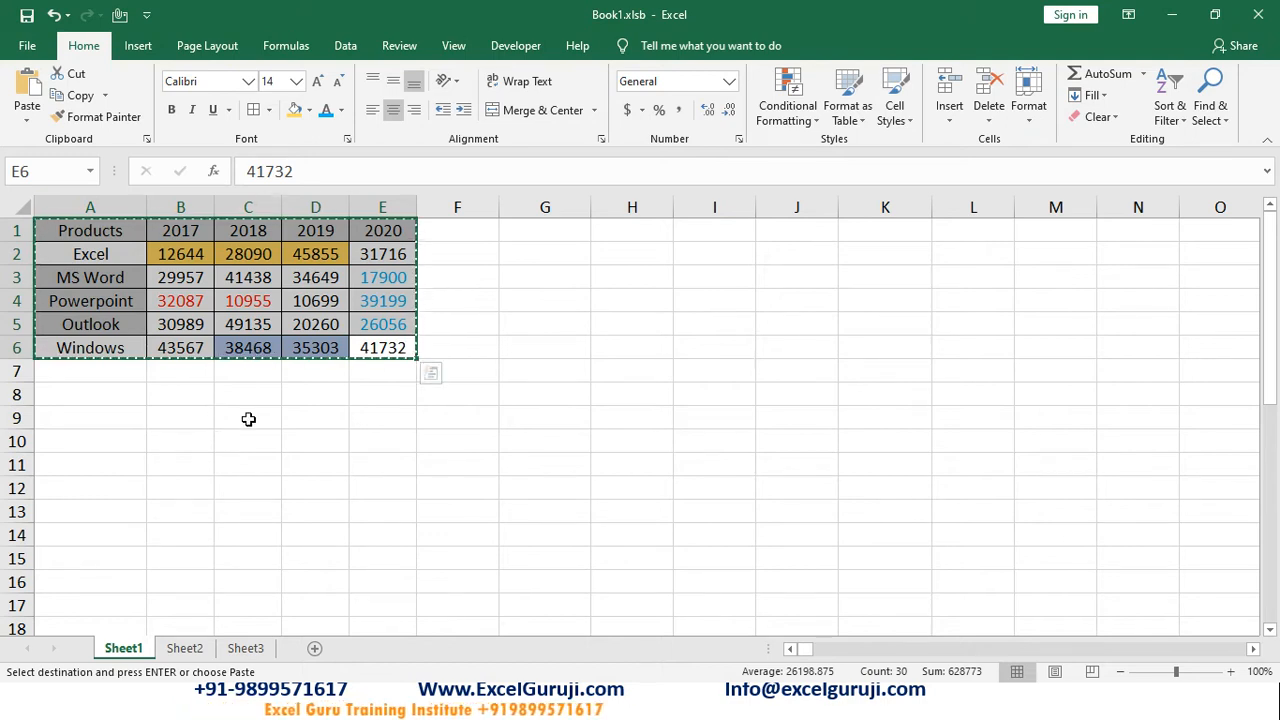
left_click(121, 371)
left_click_drag(395, 347, 54, 222)
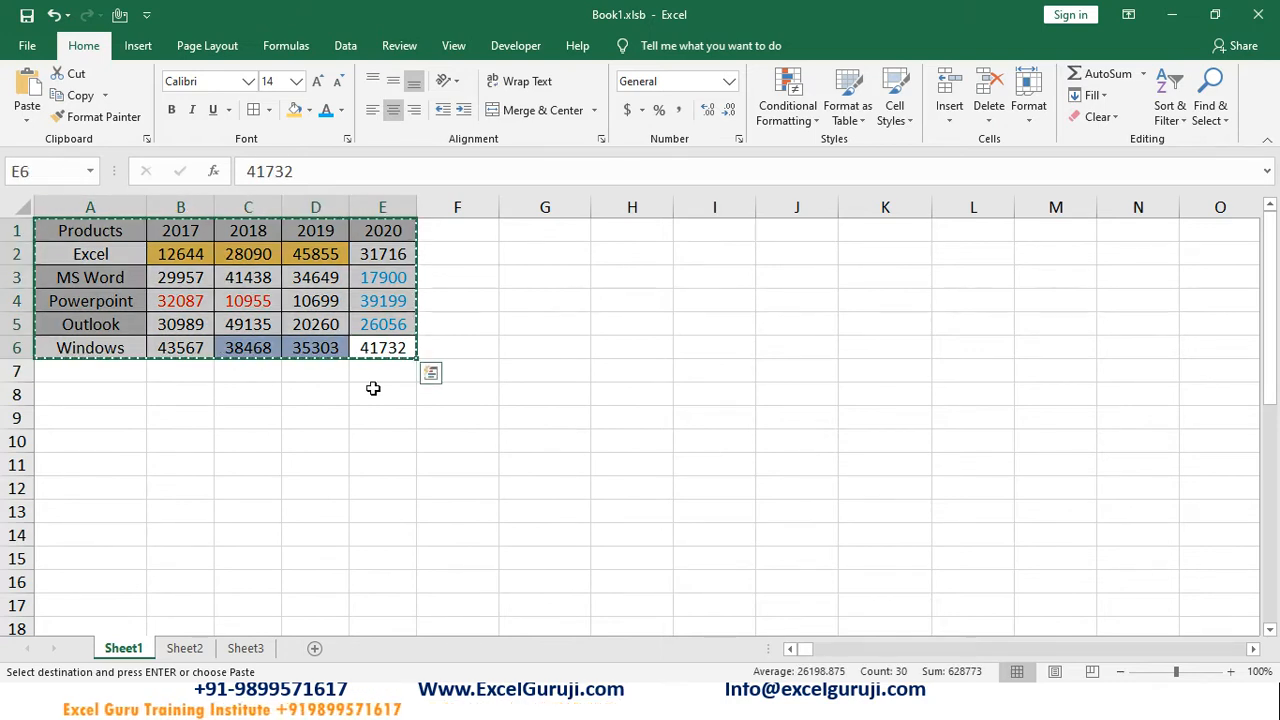
key("Escape")
left_click(472, 397)
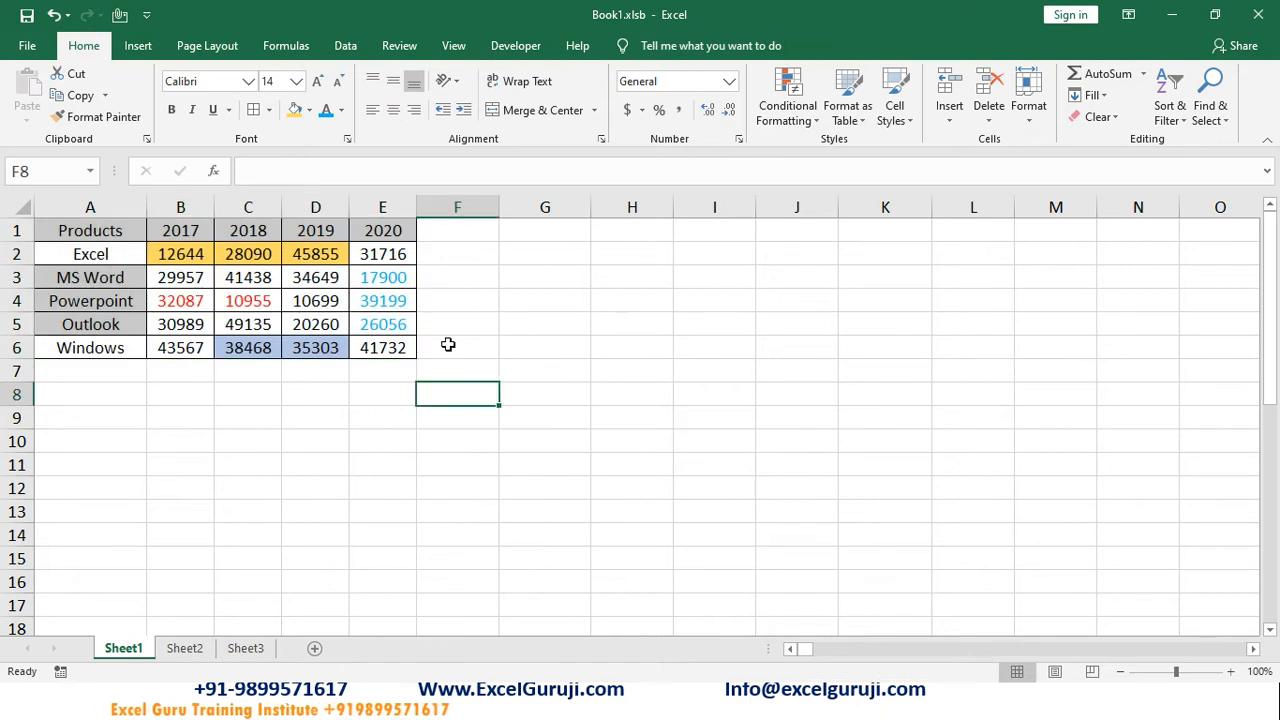
Copy the whole table A1:E6, paste it at H1, and widen column H to fit the product names
left_click_drag(399, 348, 4, 204)
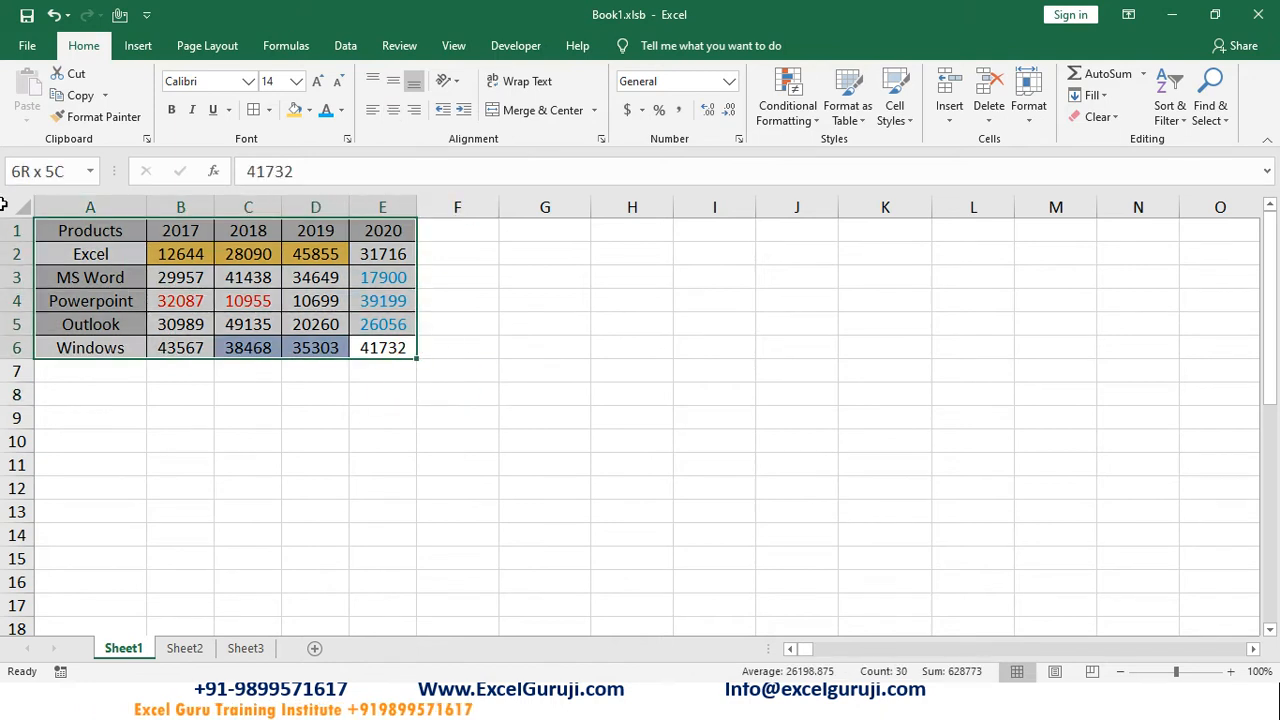
left_click(379, 403)
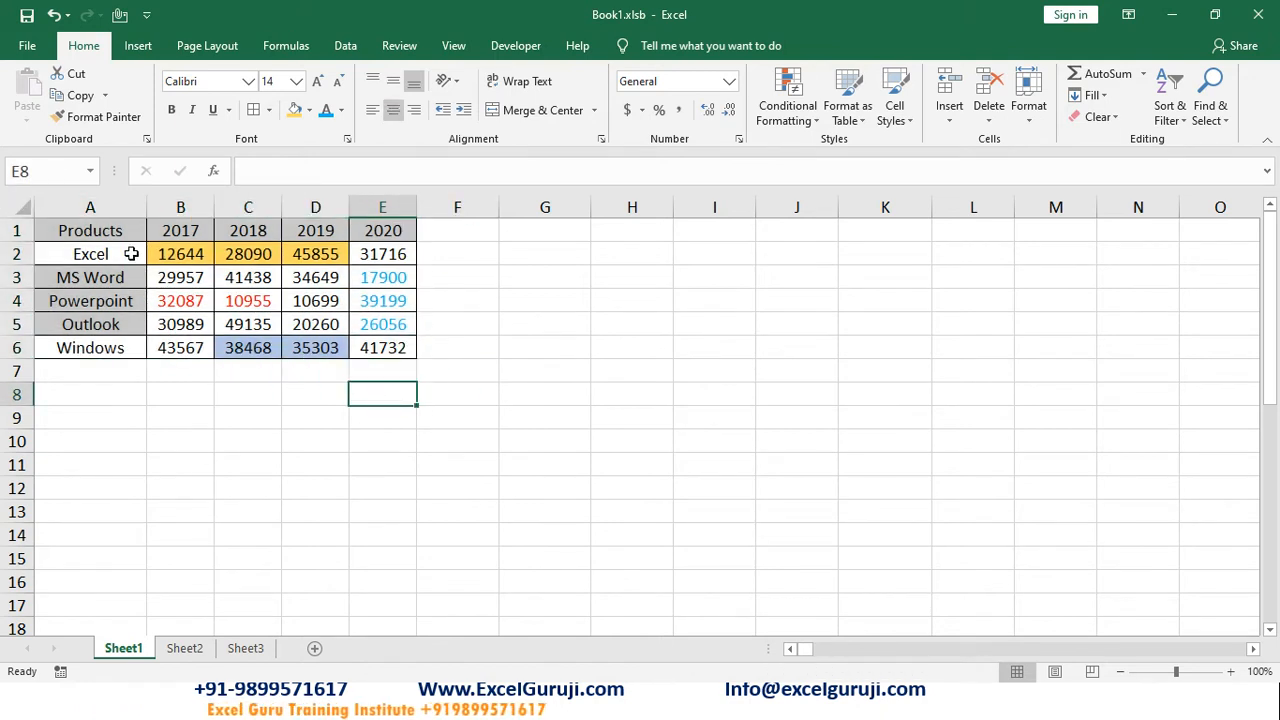
key("ctrl+a")
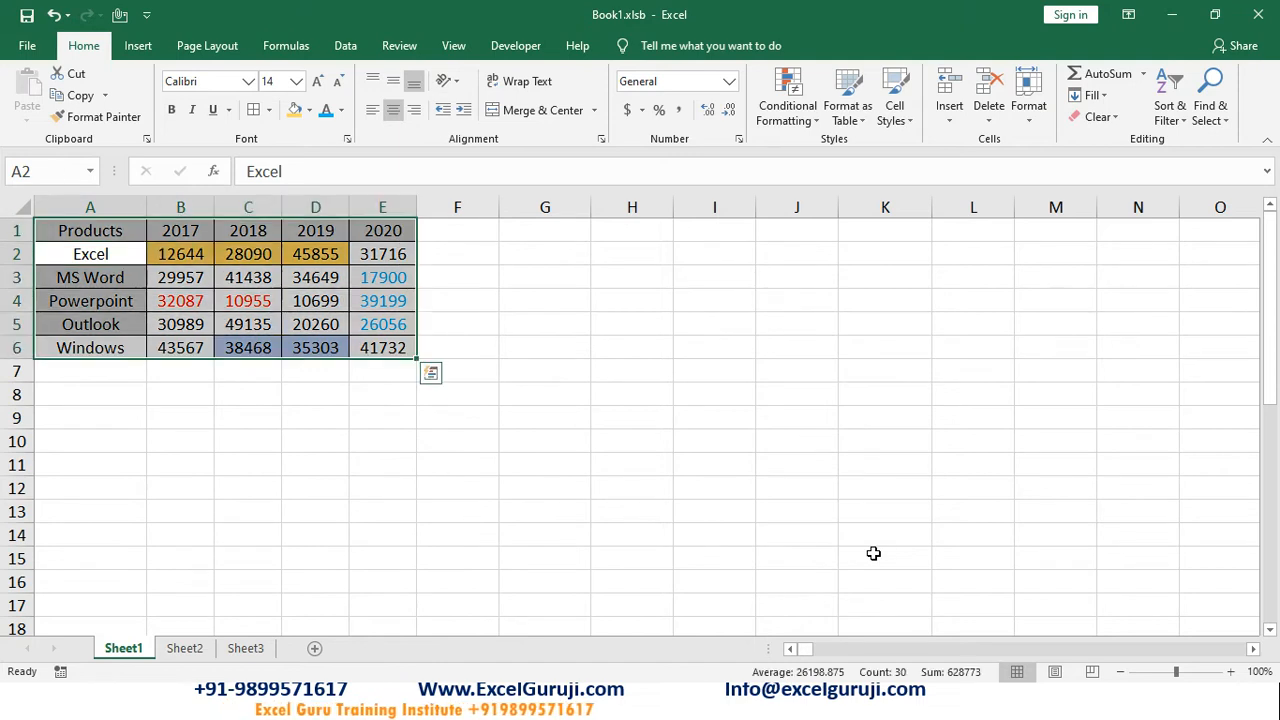
key("ctrl+c")
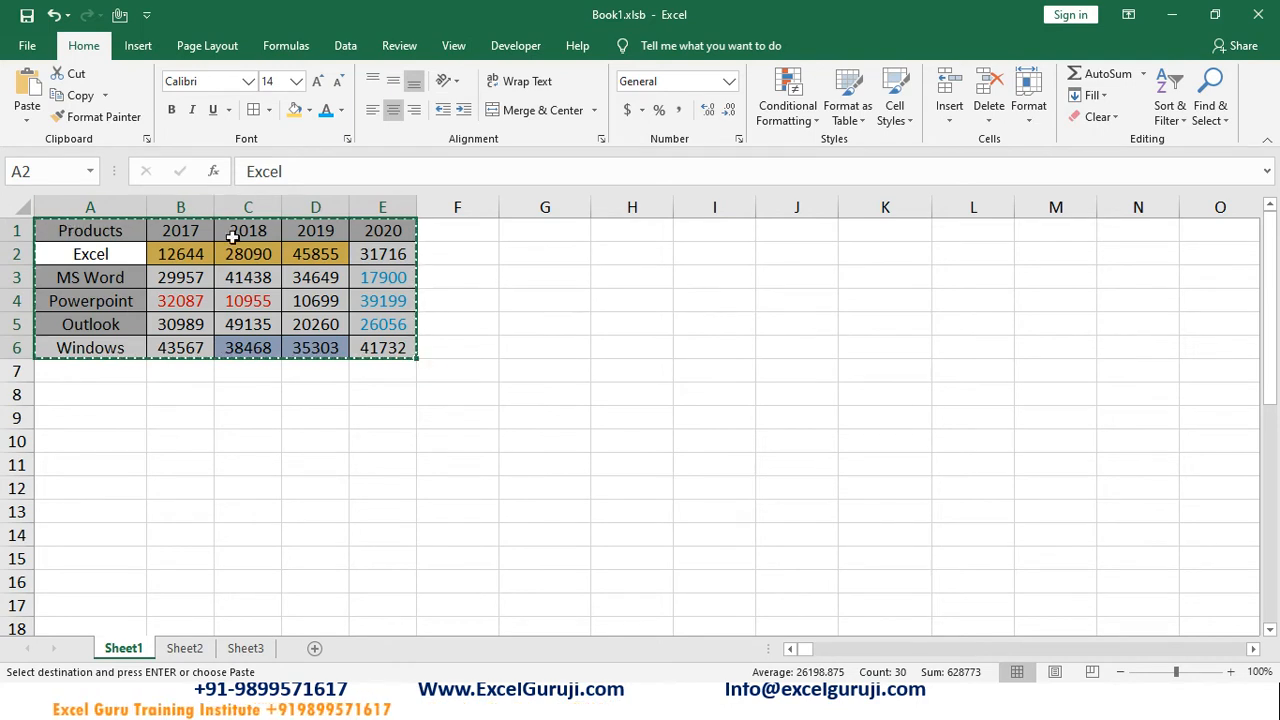
left_click(658, 226)
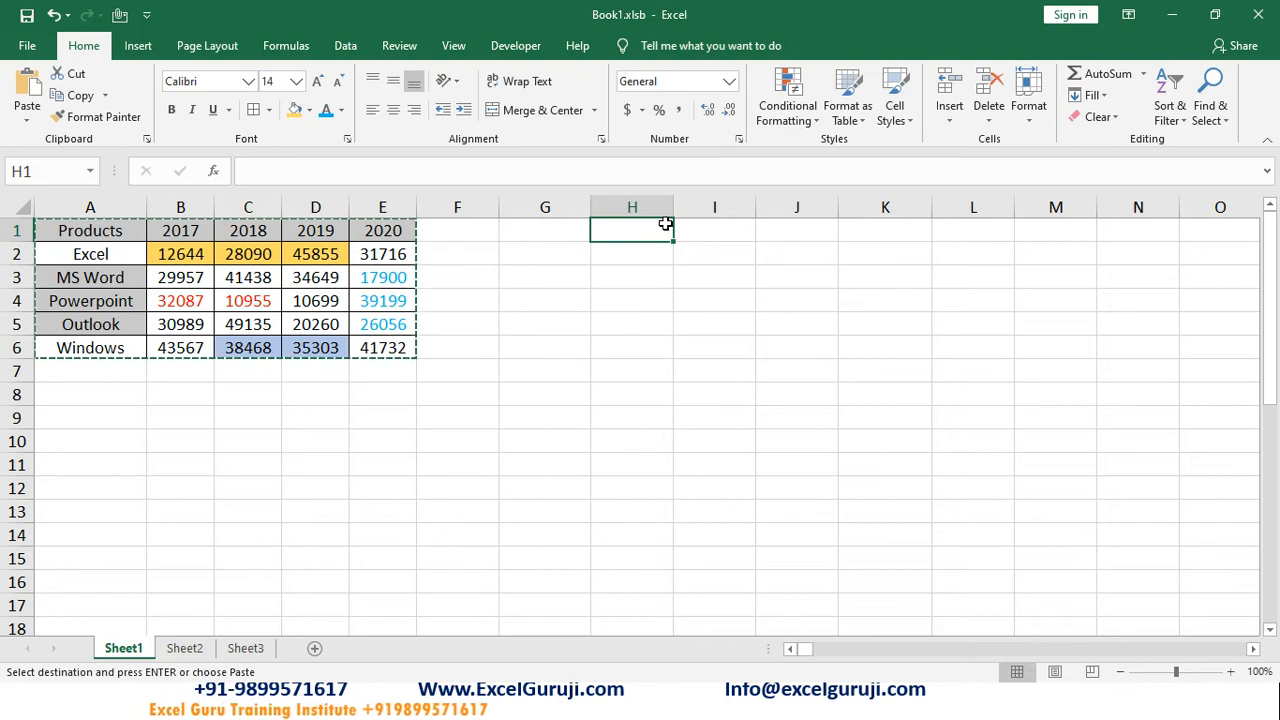
key("ctrl+v")
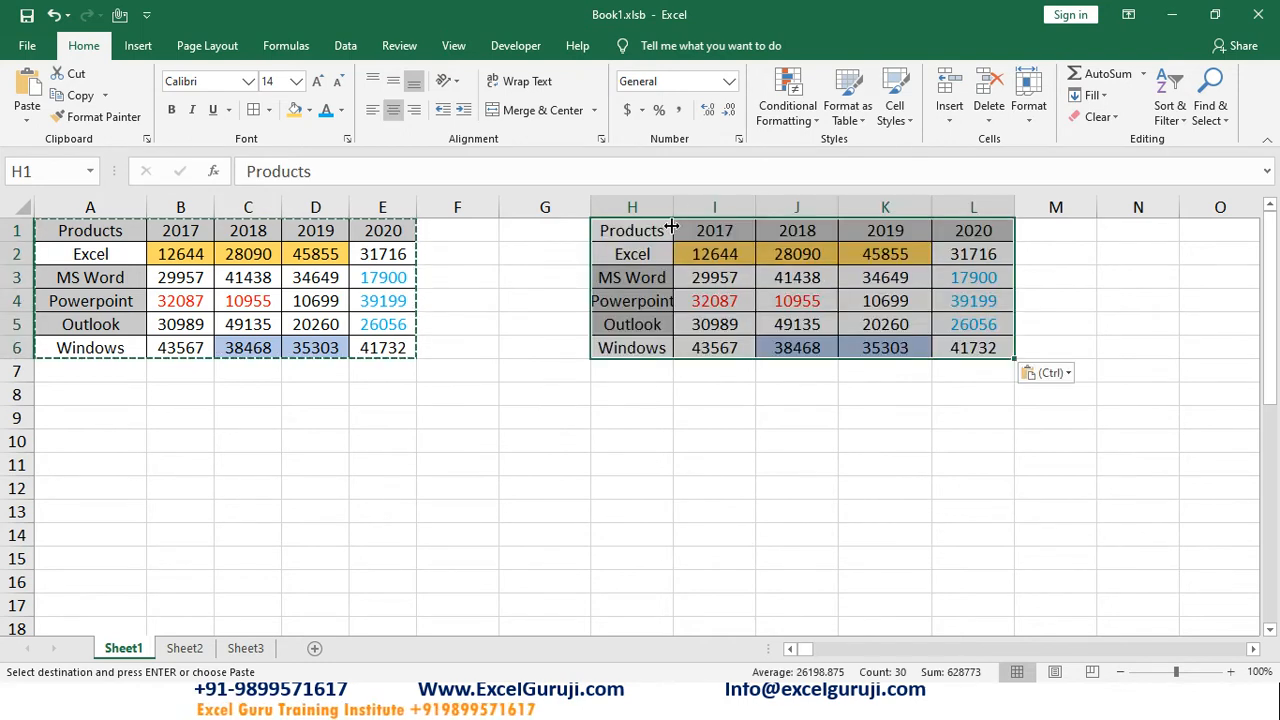
left_click_drag(675, 205, 684, 276)
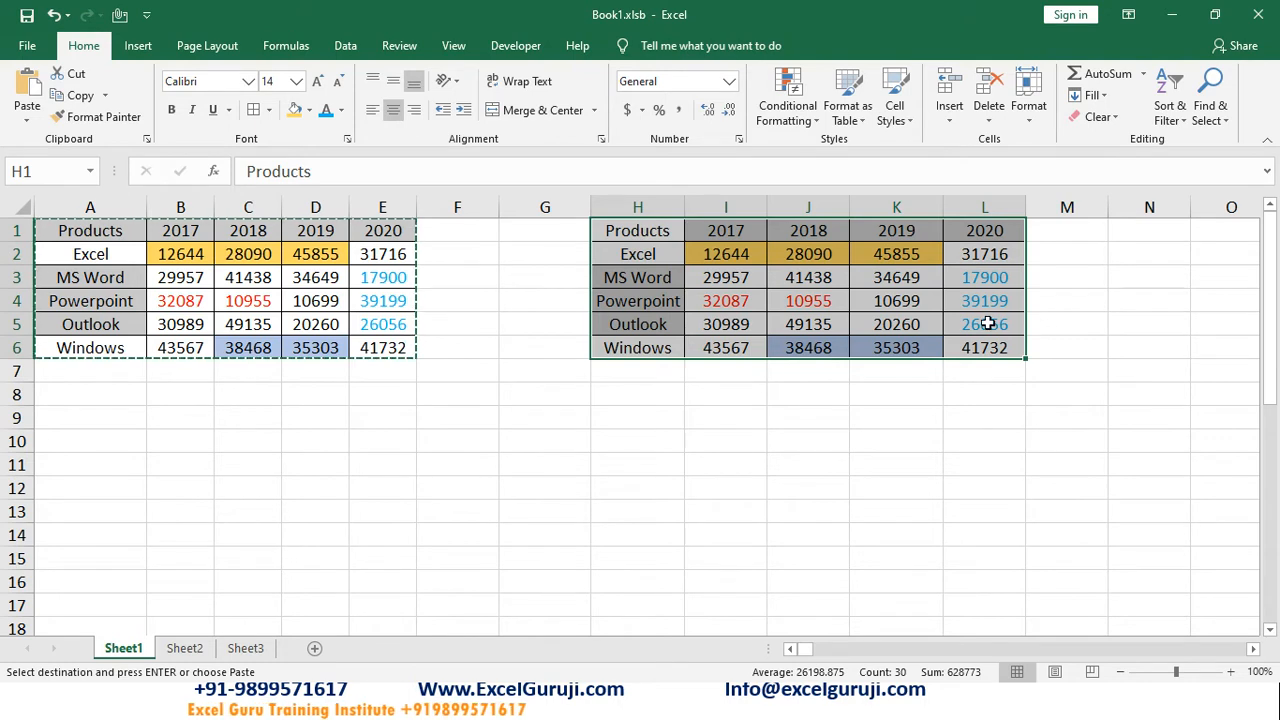
Undo the widening of column H and the pasting of the table copy at H1
key("ctrl+z")
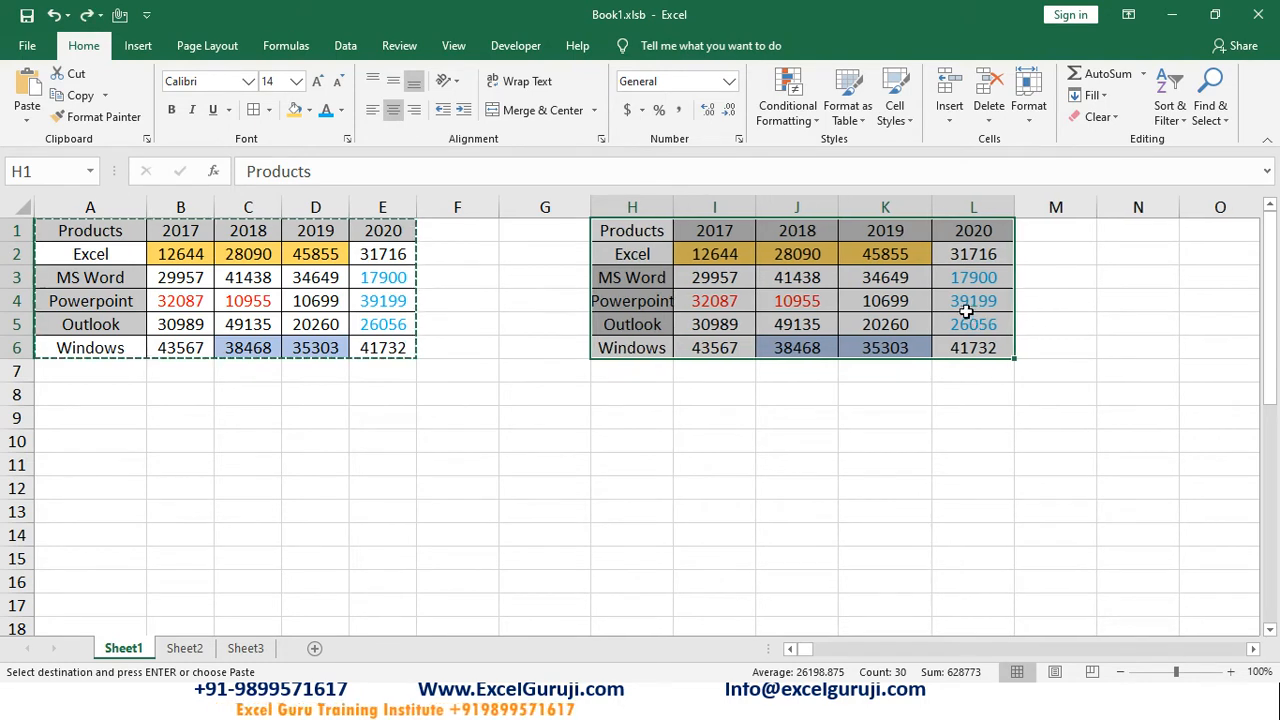
key("ctrl+z")
left_click(386, 425)
Cut the table A1:E6 and paste it at I1, then undo the move
left_click_drag(383, 347, 118, 220)
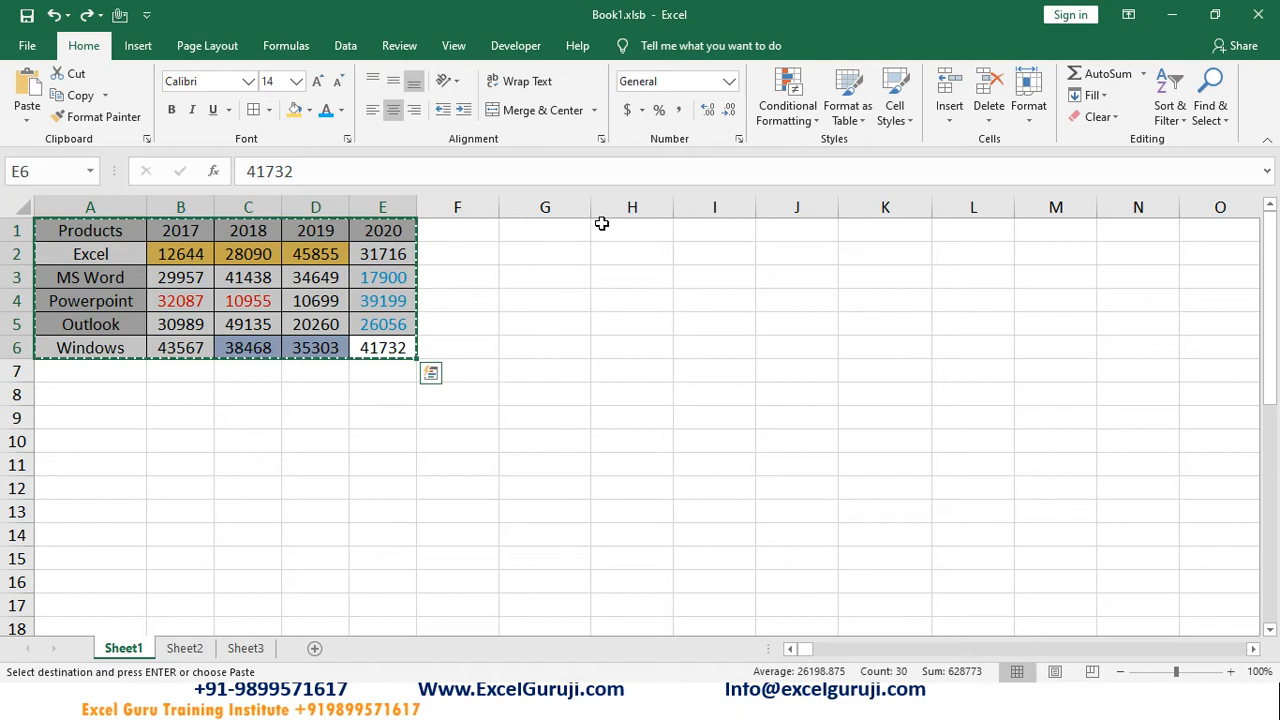
left_click(707, 229)
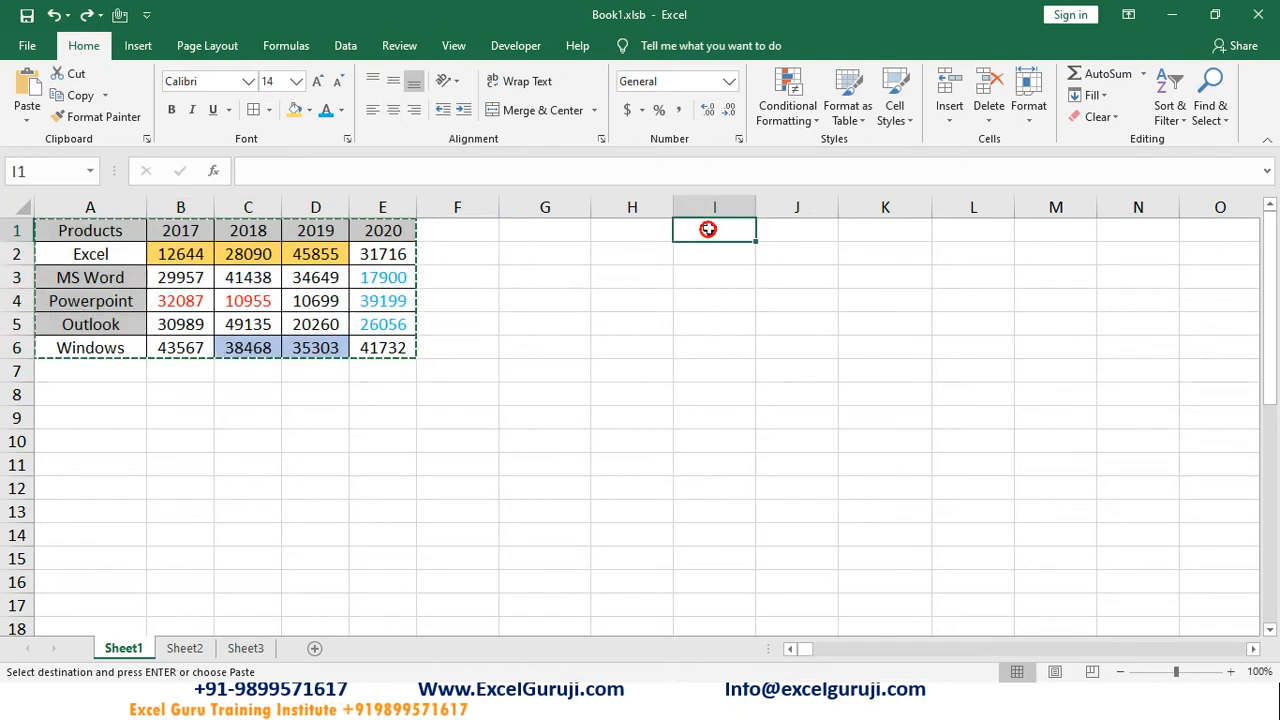
key("ctrl+v")
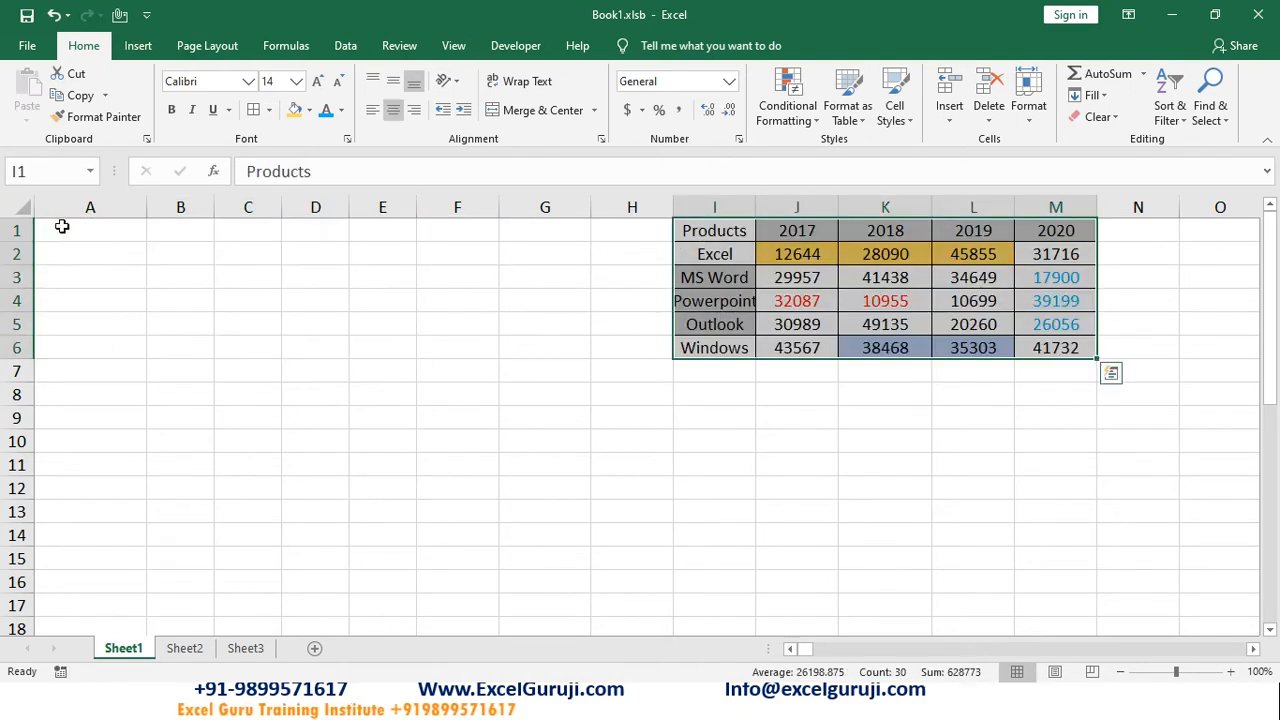
left_click_drag(61, 226, 312, 319)
left_click_drag(707, 227, 1070, 352)
key("ctrl+z")
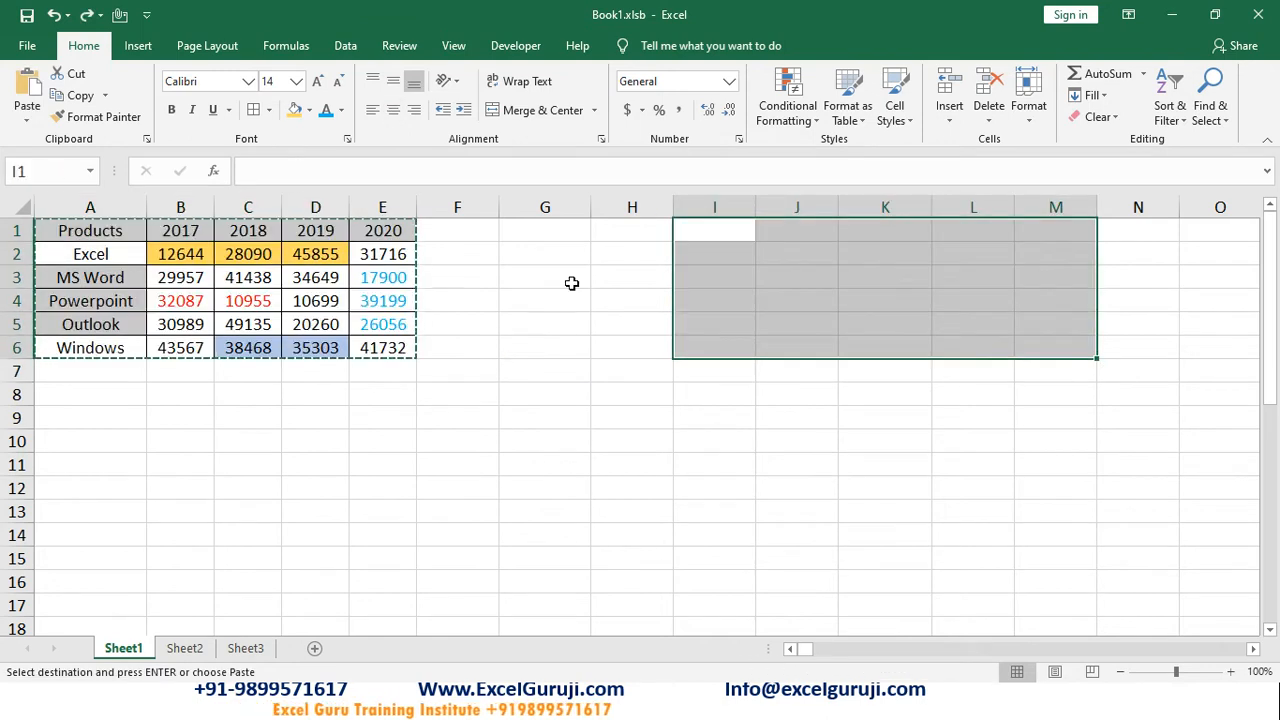
Move the table A1:E6 to H1 by cutting and pasting, and undo it
left_click_drag(388, 352, 62, 230)
key("ctrl+v")
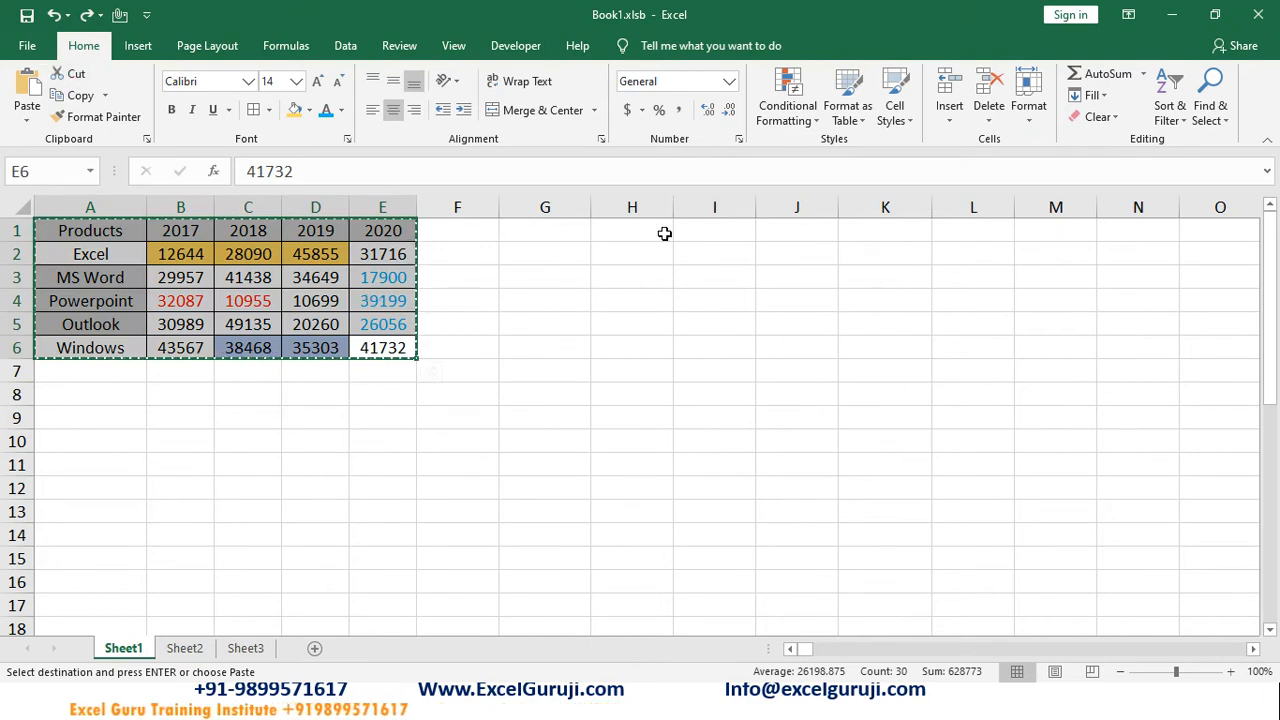
left_click(640, 231)
left_click(27, 92)
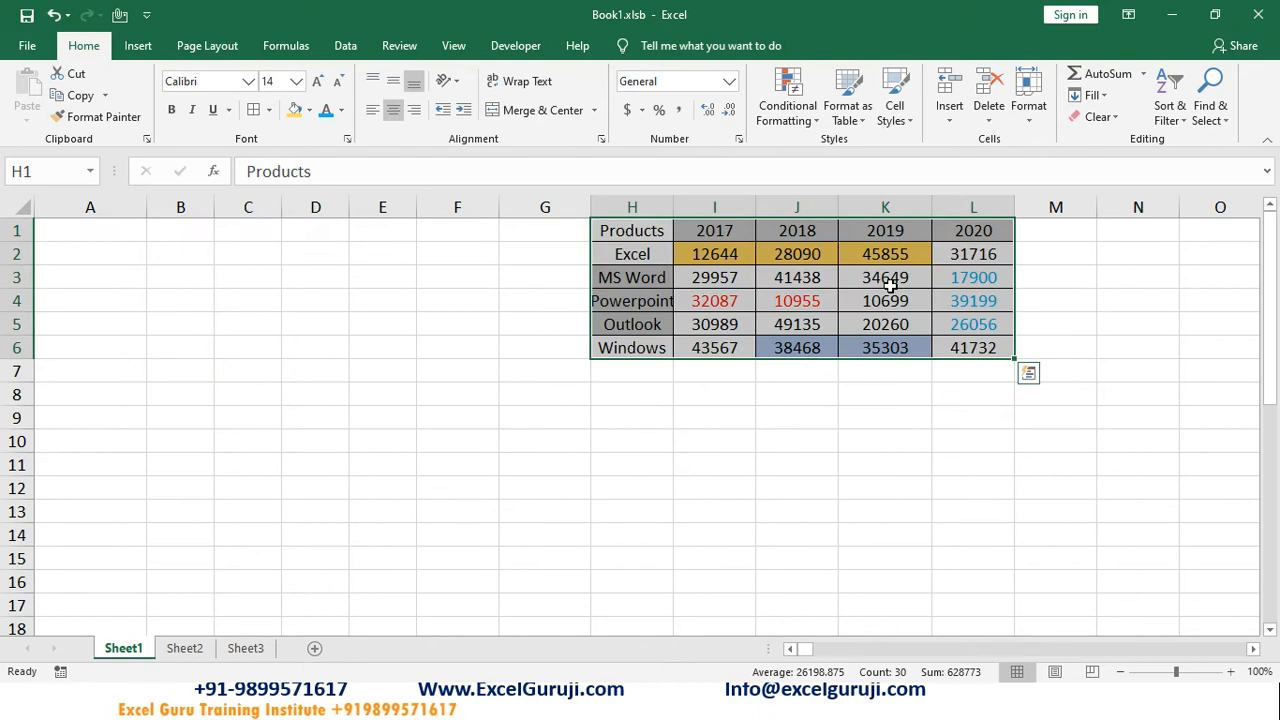
key("ctrl+z")
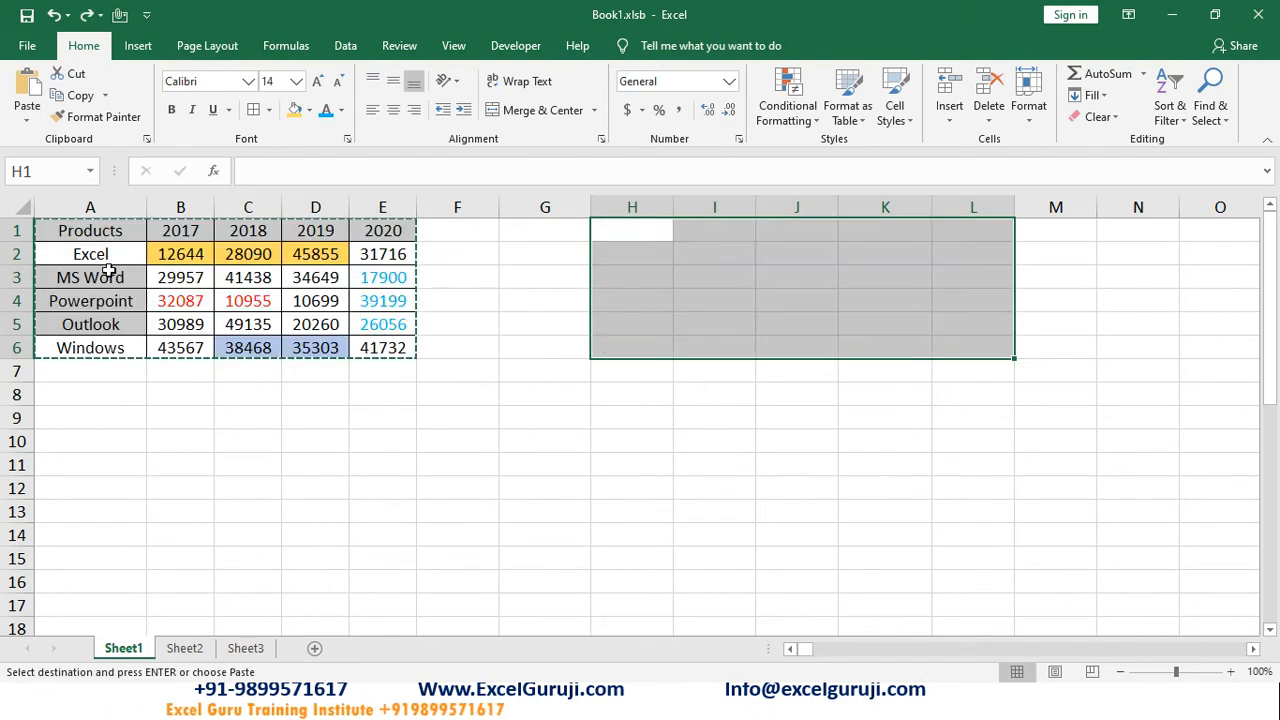
Copy the table A1:E6 to H1, undo the paste, and cancel the copy selection
left_click_drag(82, 233, 382, 348)
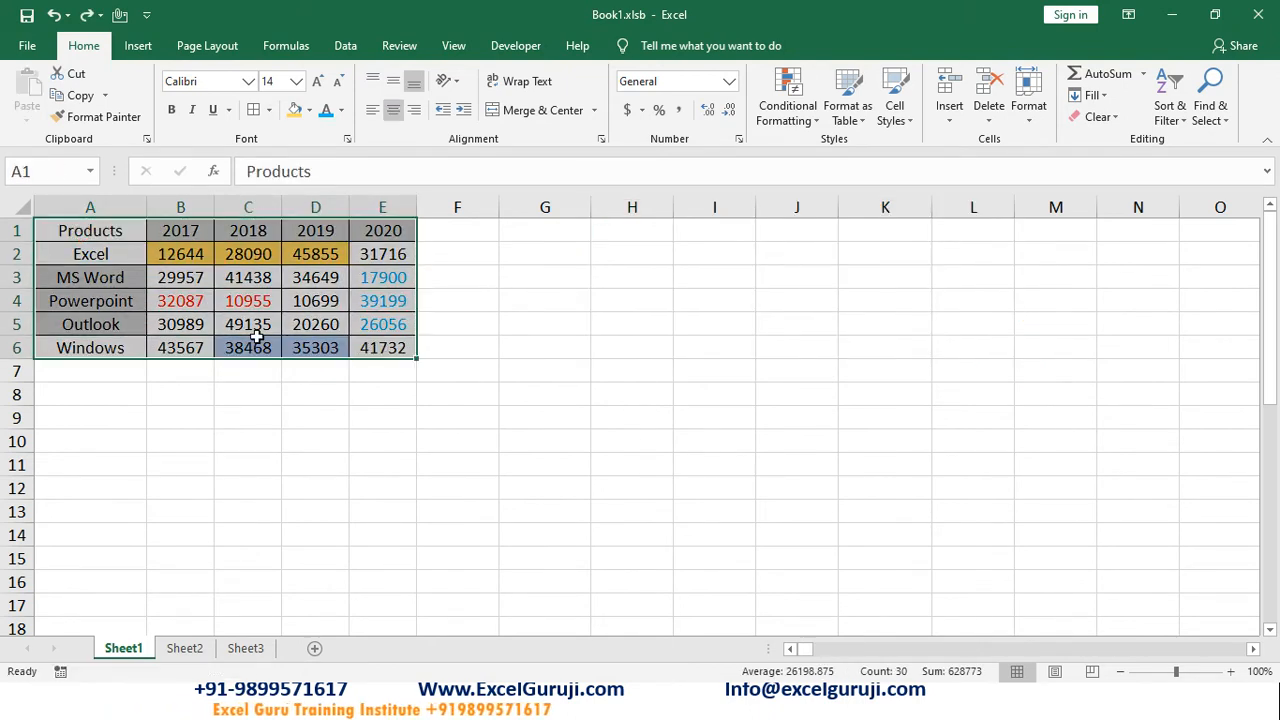
left_click(638, 231)
key("ctrl+v")
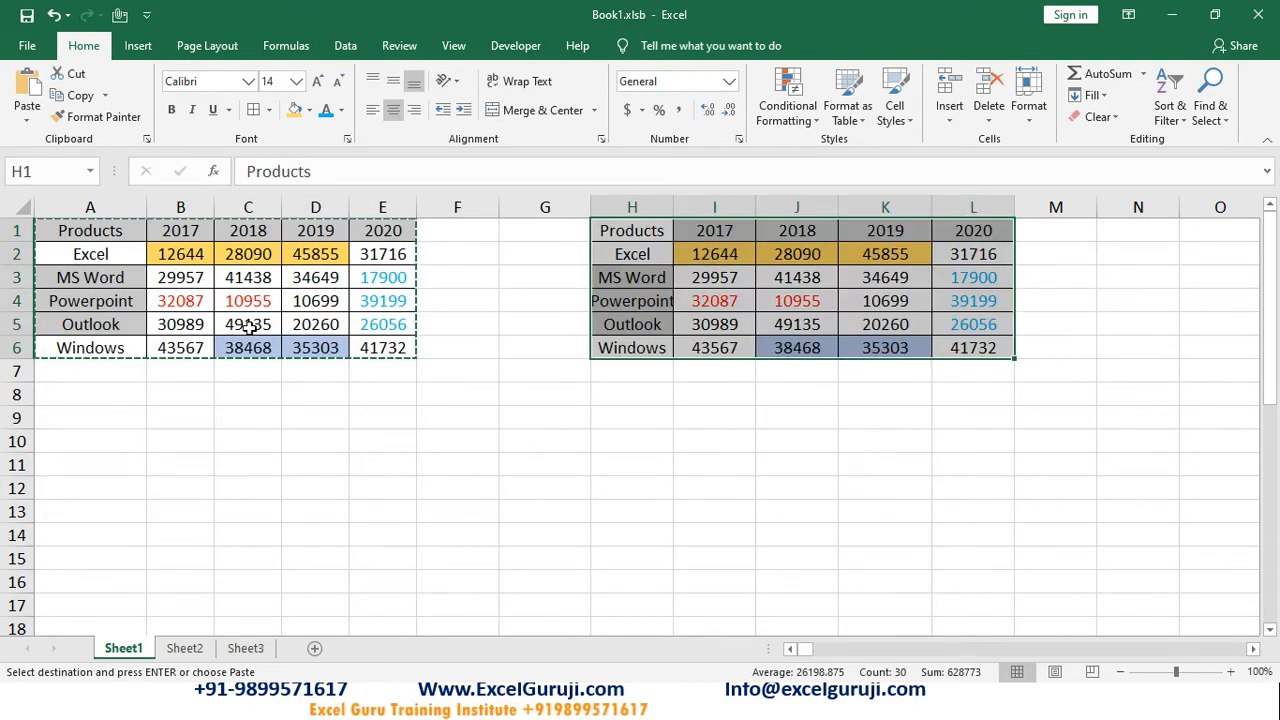
key("ctrl+z")
left_click(160, 326)
left_click(73, 350)
left_click_drag(213, 349, 377, 222)
key("Escape")
Copy the table as a picture, as shown on screen in Picture format, paste it at I3, and move it over H2:L7
left_click(90, 257)
key("ctrl+a")
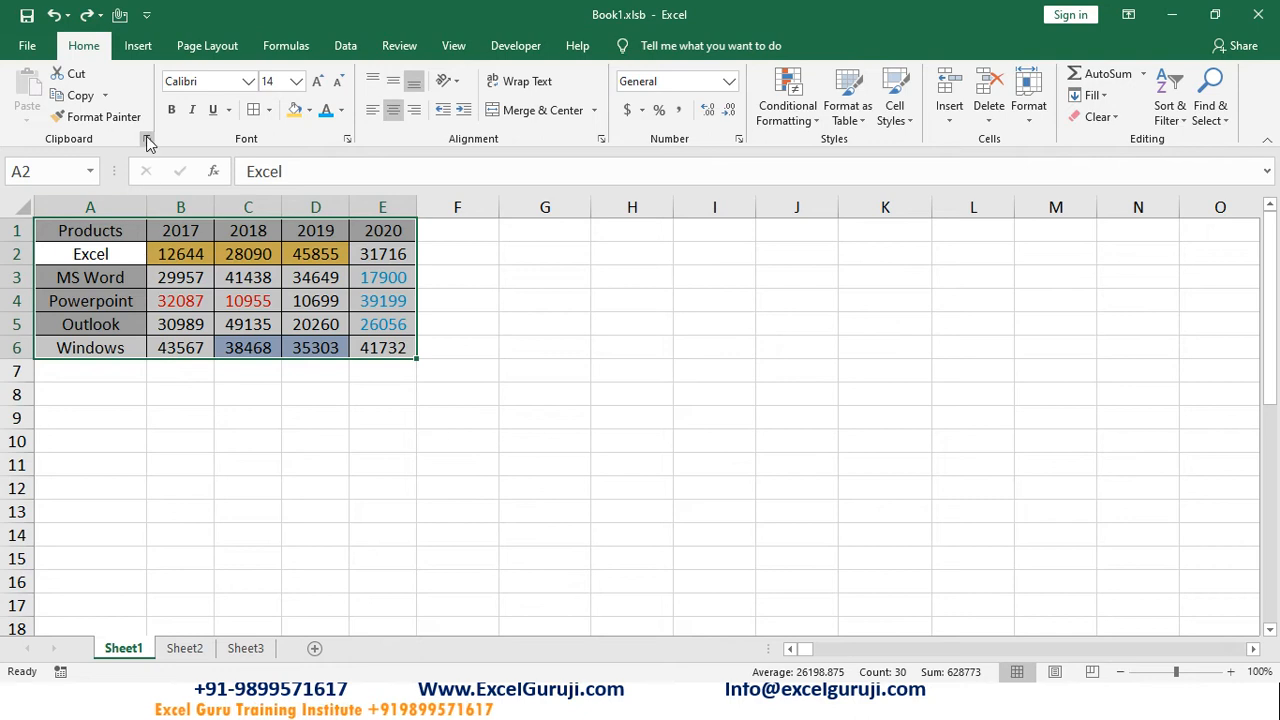
left_click(106, 95)
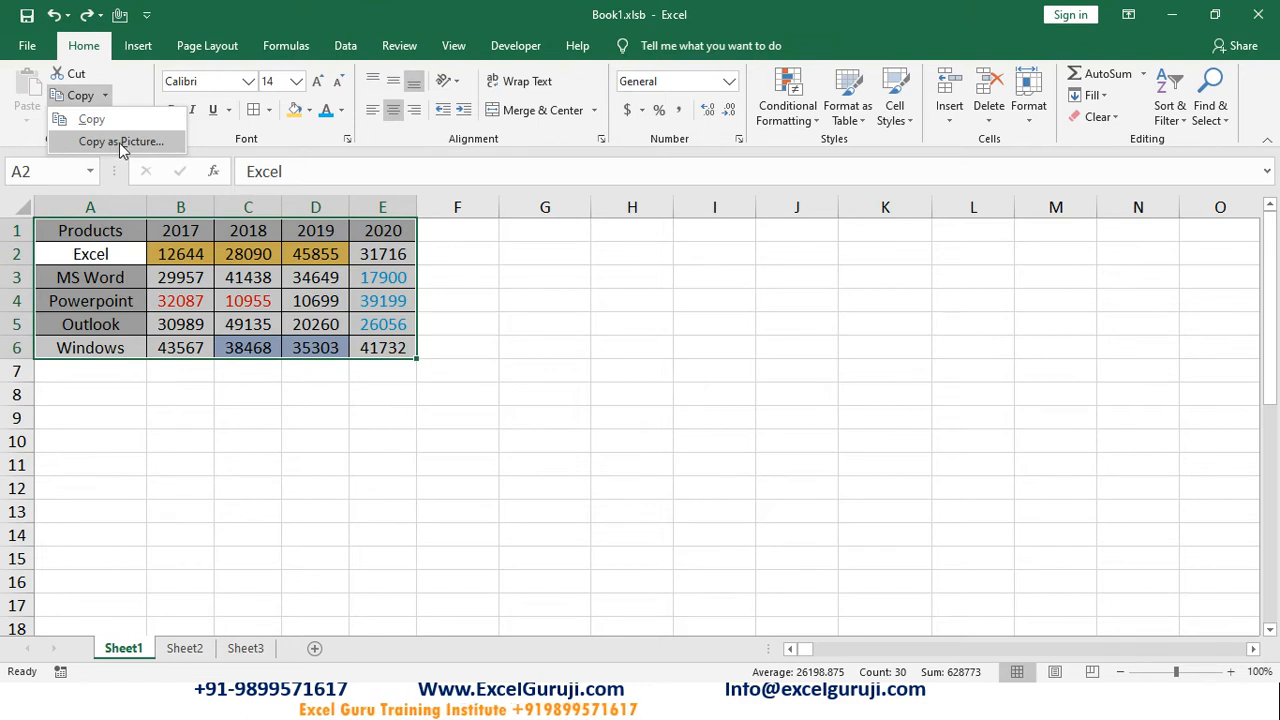
left_click(120, 143)
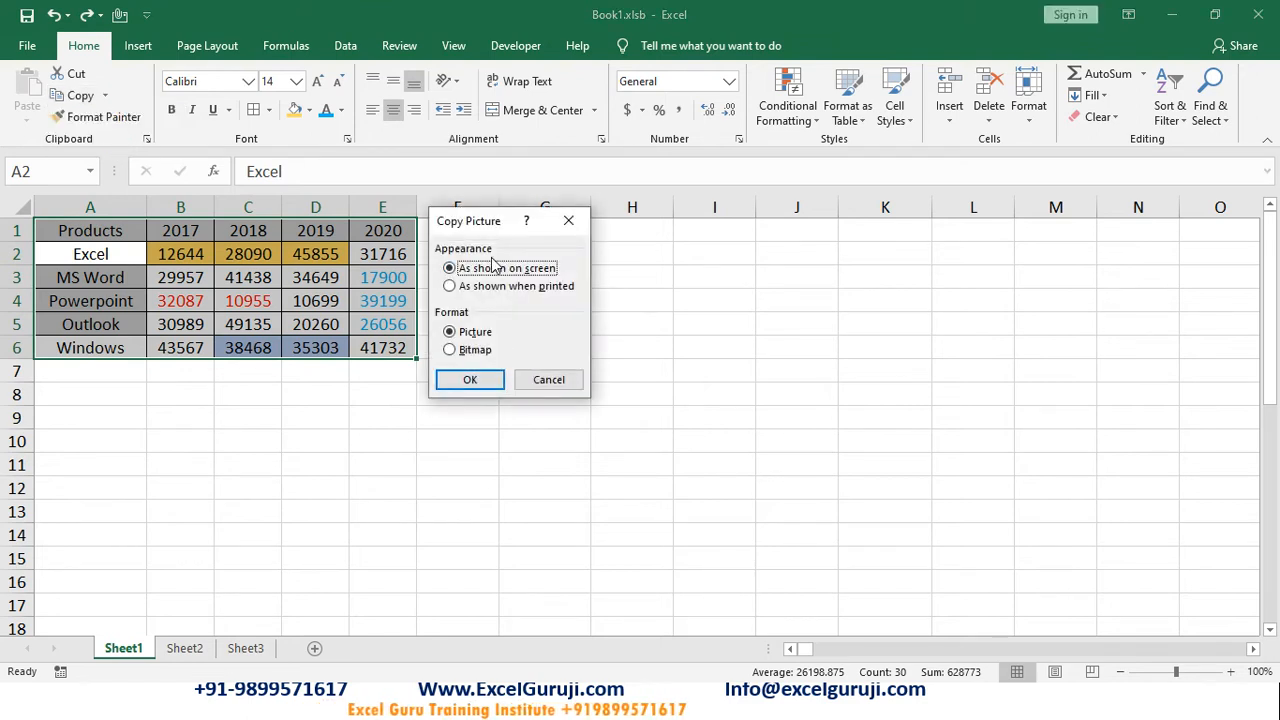
left_click(478, 381)
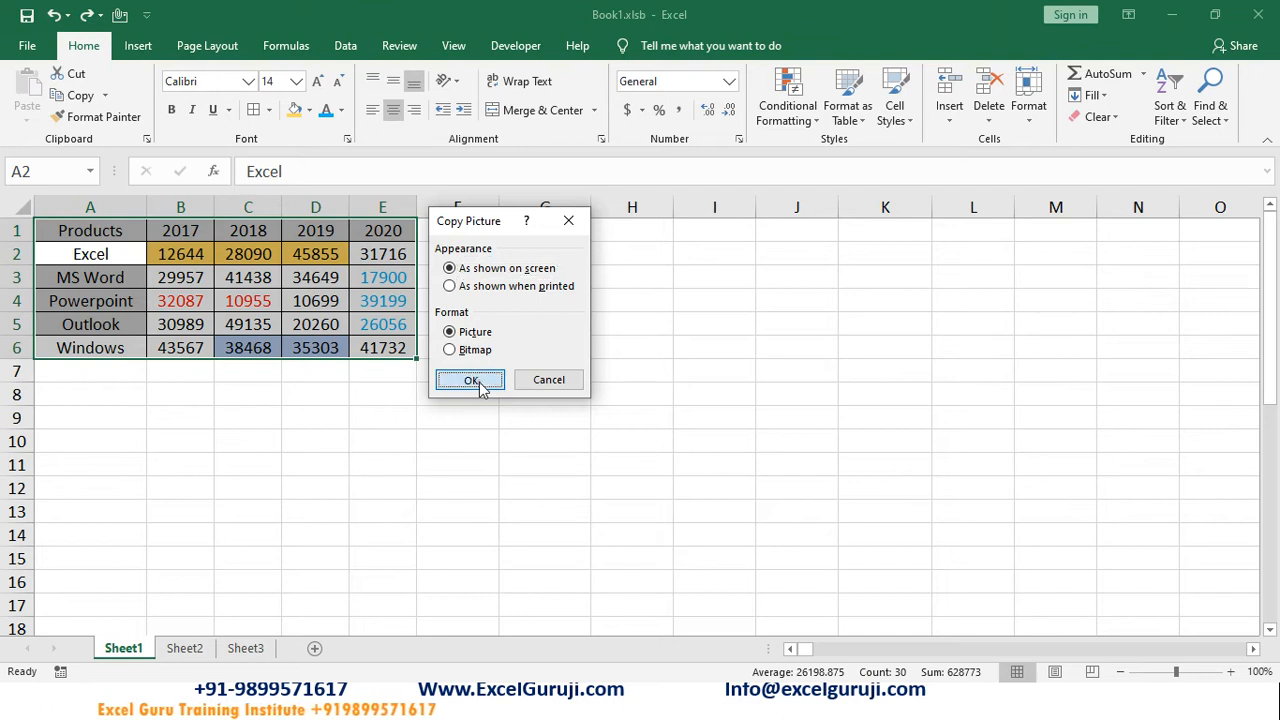
left_click(697, 284)
key("ctrl+v")
left_click_drag(871, 337, 792, 316)
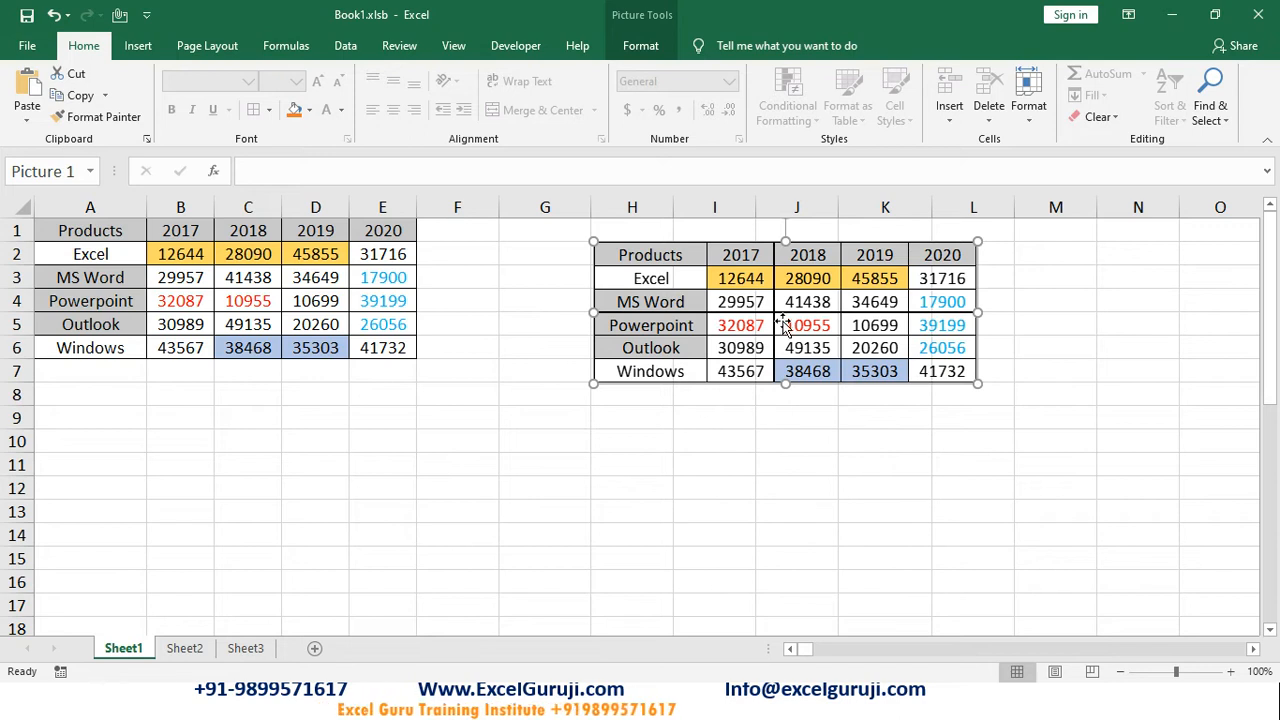
Copy the table A1:E6 as a picture in Bitmap format and paste it at H9, just below the first picture
left_click_drag(400, 345, 62, 228)
left_click(105, 96)
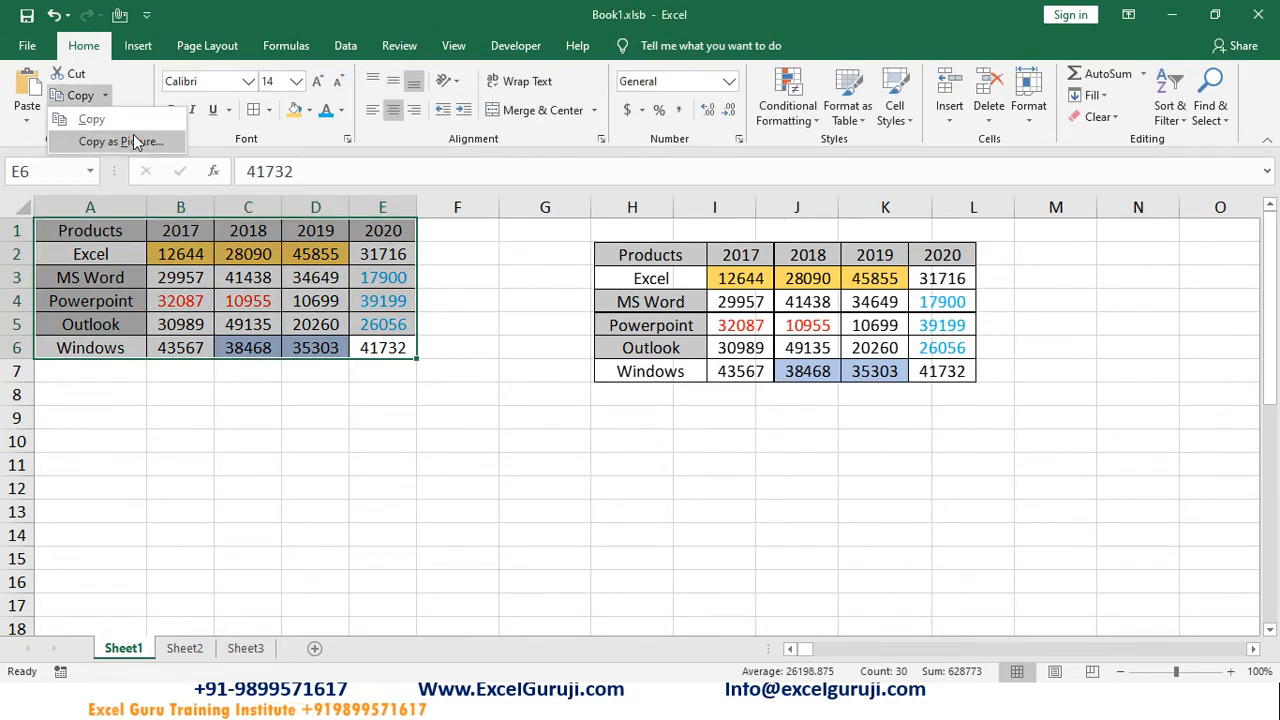
left_click(135, 142)
left_click(450, 349)
left_click(470, 383)
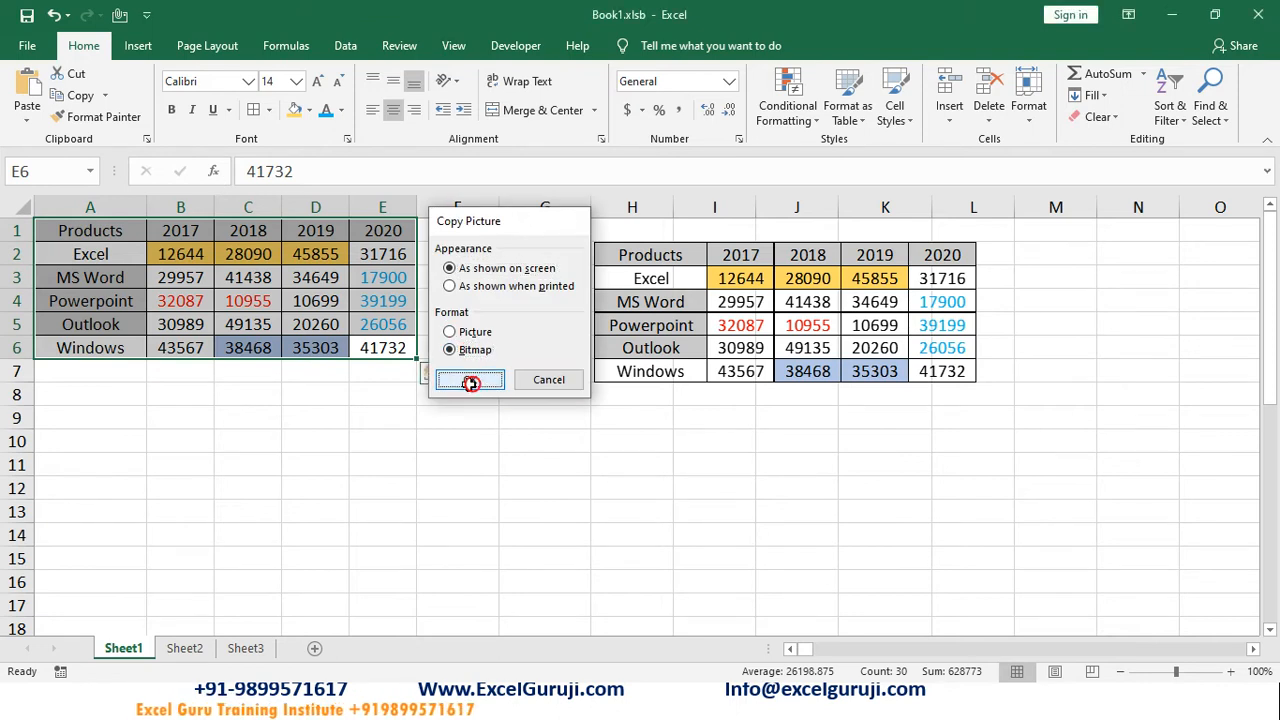
left_click(632, 418)
key("ctrl+v")
mouse_move(652, 448)
left_mouse_down()
mouse_move(693, 448)
mouse_move(653, 440)
left_mouse_up()
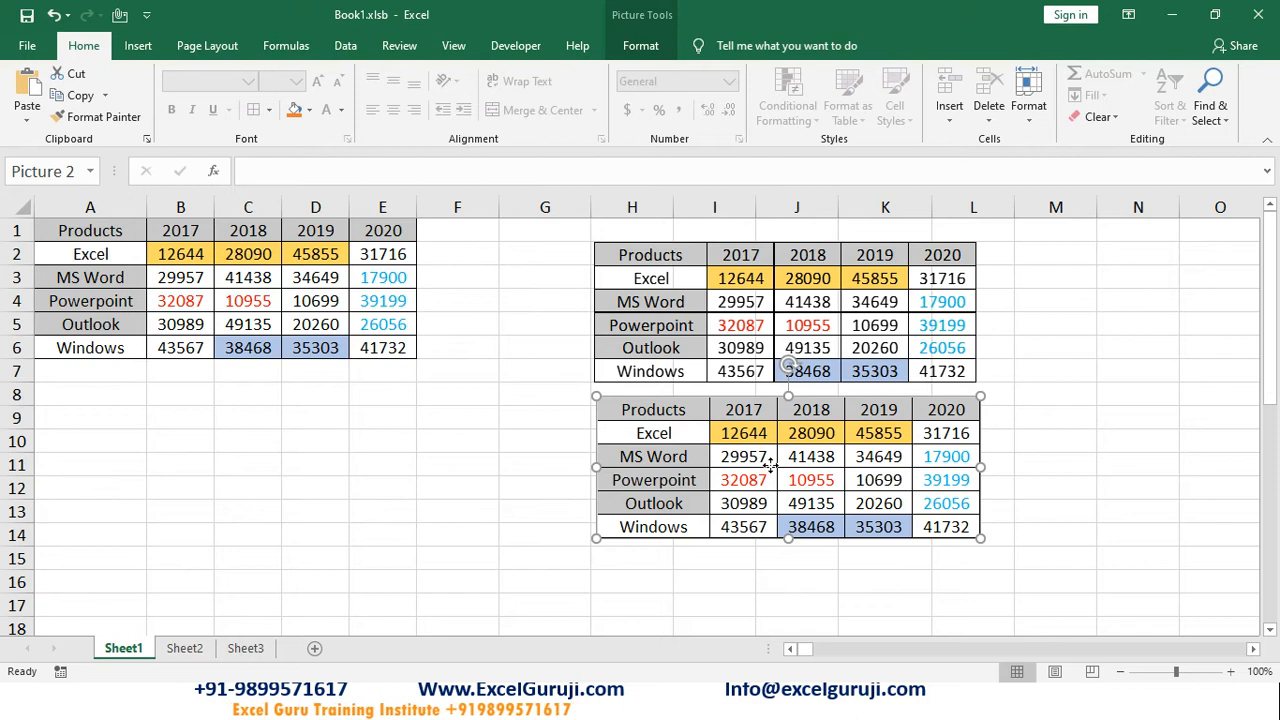
Shift the two pasted table pictures slightly up and to the left to compare them one above the other
mouse_move(905, 290)
left_mouse_down()
mouse_move(1073, 304)
mouse_move(902, 282)
left_mouse_up()
left_click(877, 458)
left_click(877, 314)
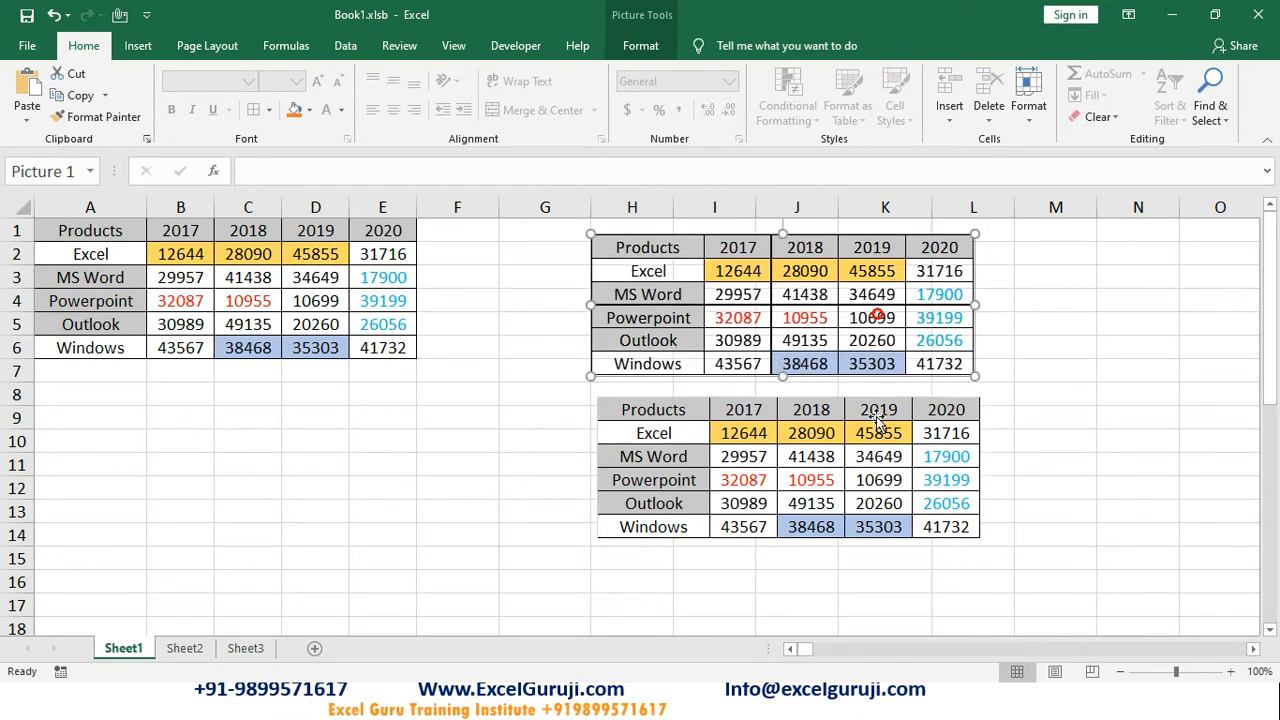
left_click_drag(842, 480, 834, 474)
mouse_move(751, 296)
left_mouse_down()
mouse_move(765, 299)
mouse_move(742, 298)
left_mouse_up()
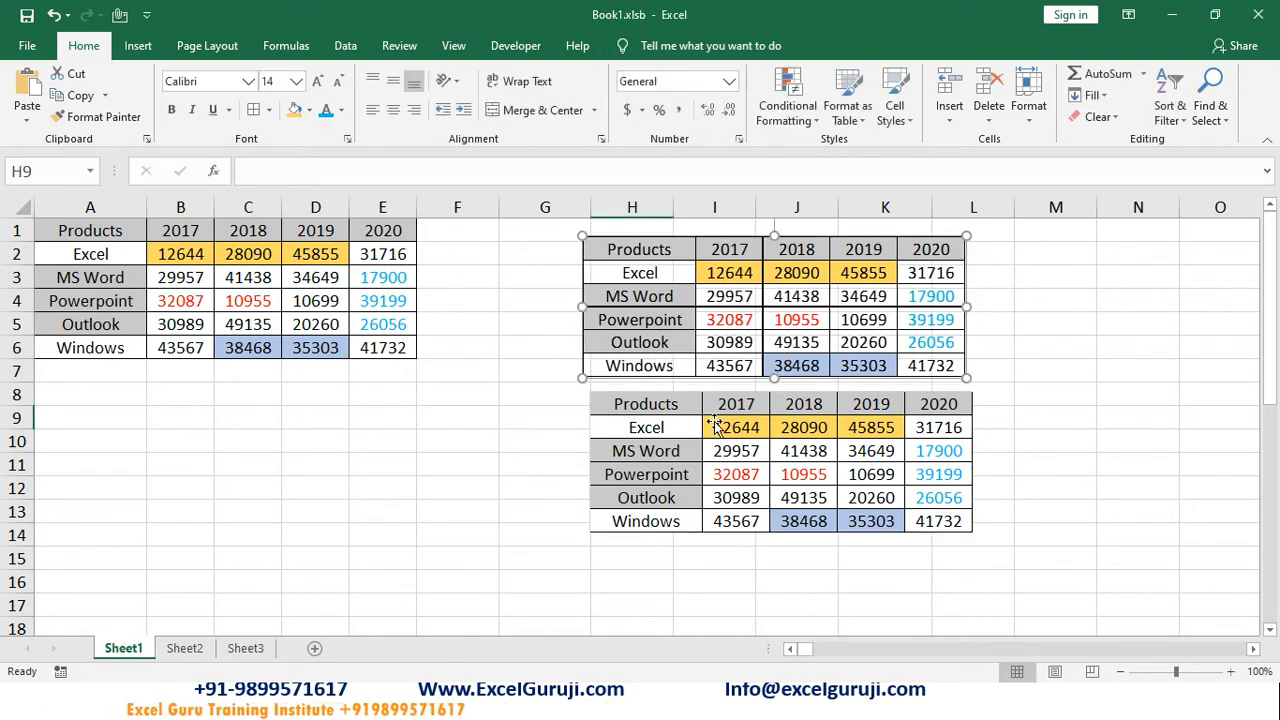
Delete both pasted pictures of the table
key("Delete")
left_click(748, 449)
key("Delete")
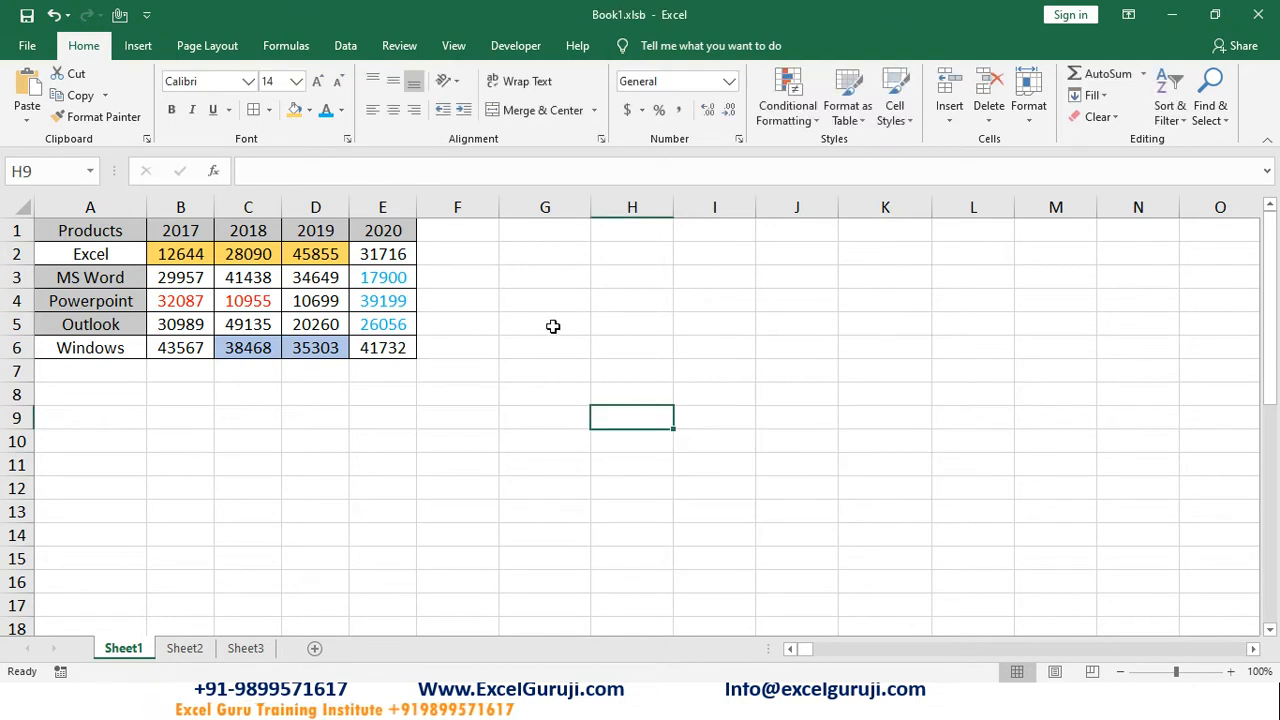
left_click(689, 324)
left_click_drag(395, 347, 90, 230)
left_click(100, 116)
left_click(741, 369)
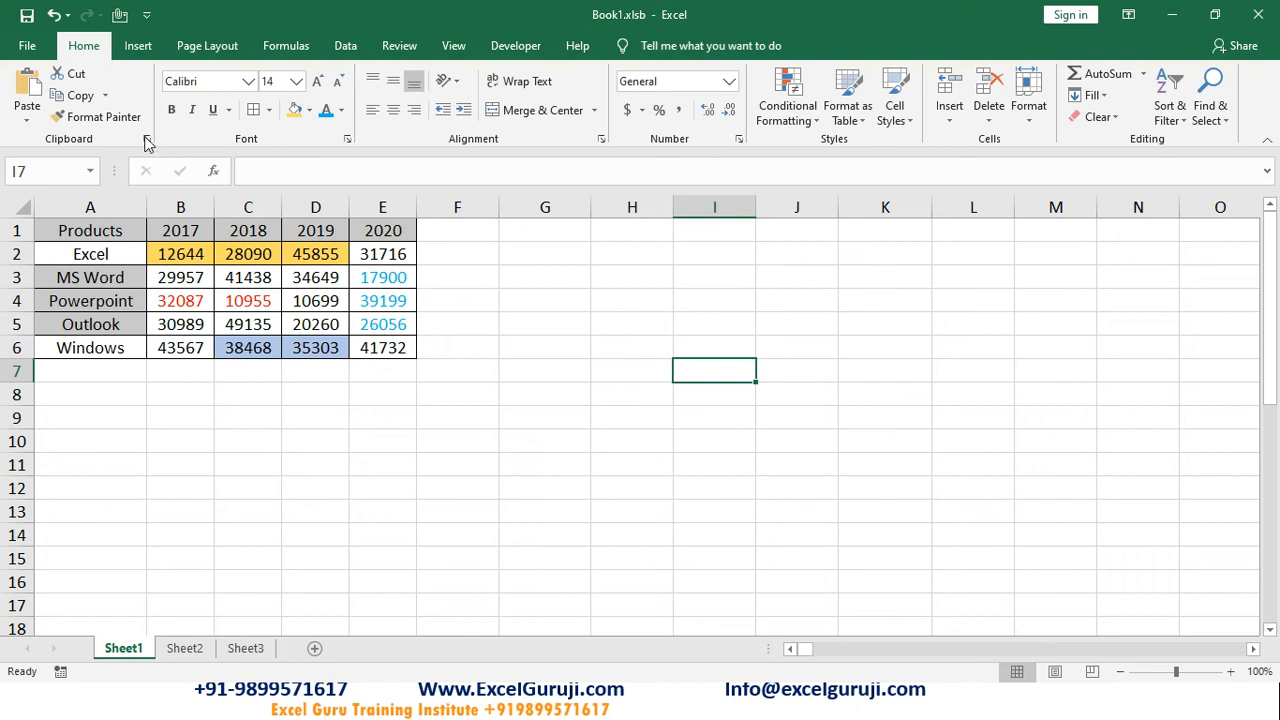
left_click(25, 121)
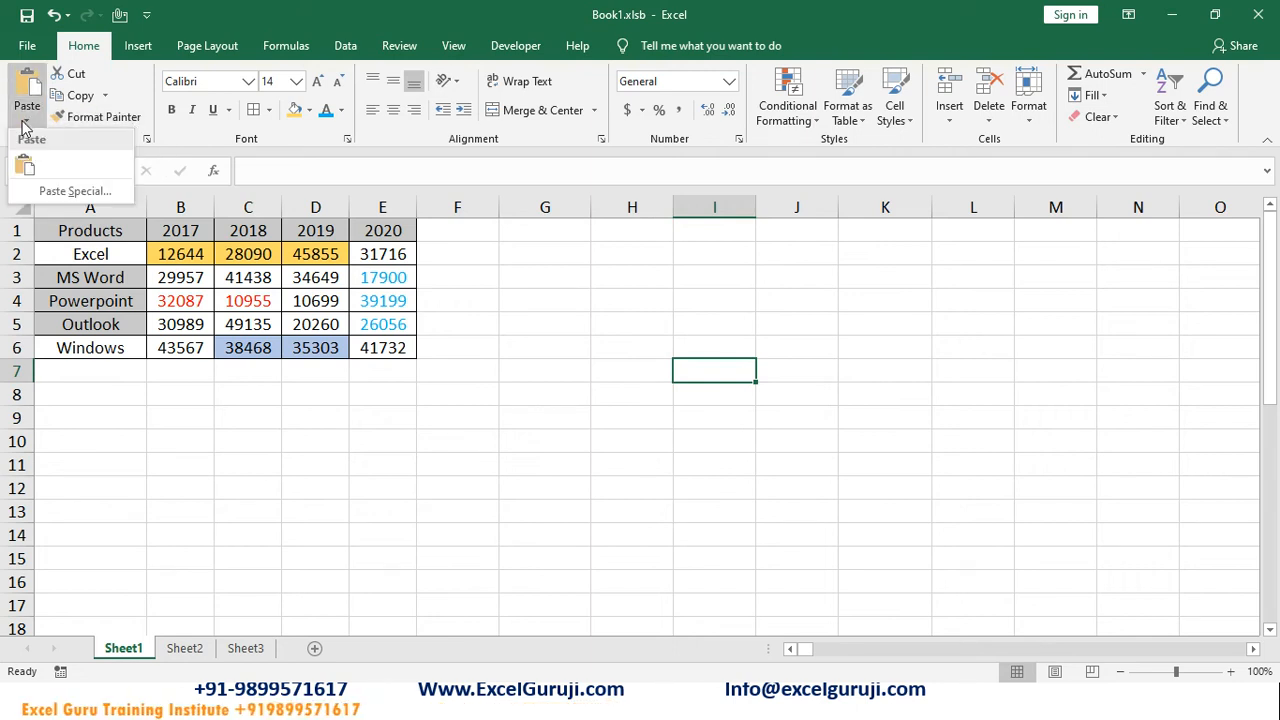
left_click(120, 383)
left_click(132, 440)
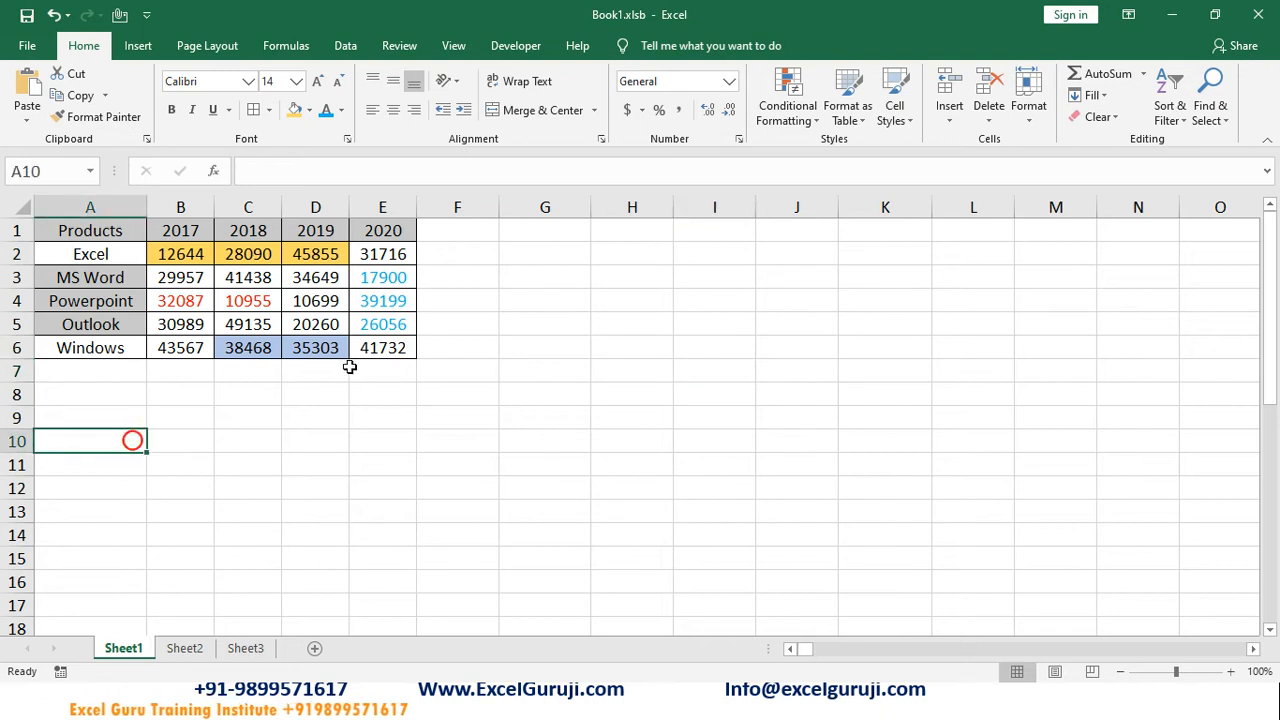
left_click(406, 347)
key("ctrl+a")
Fill the empty cells H3 and L4 with red
left_click(663, 277)
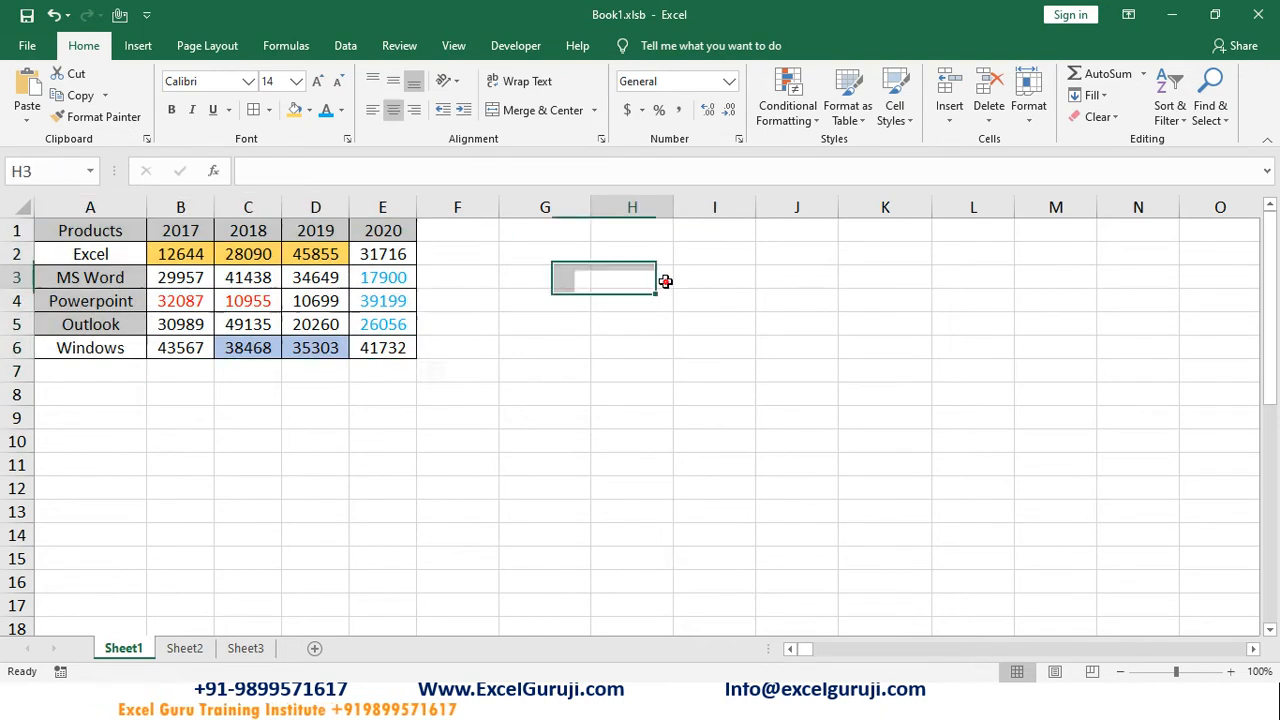
left_click(310, 110)
left_click(310, 253)
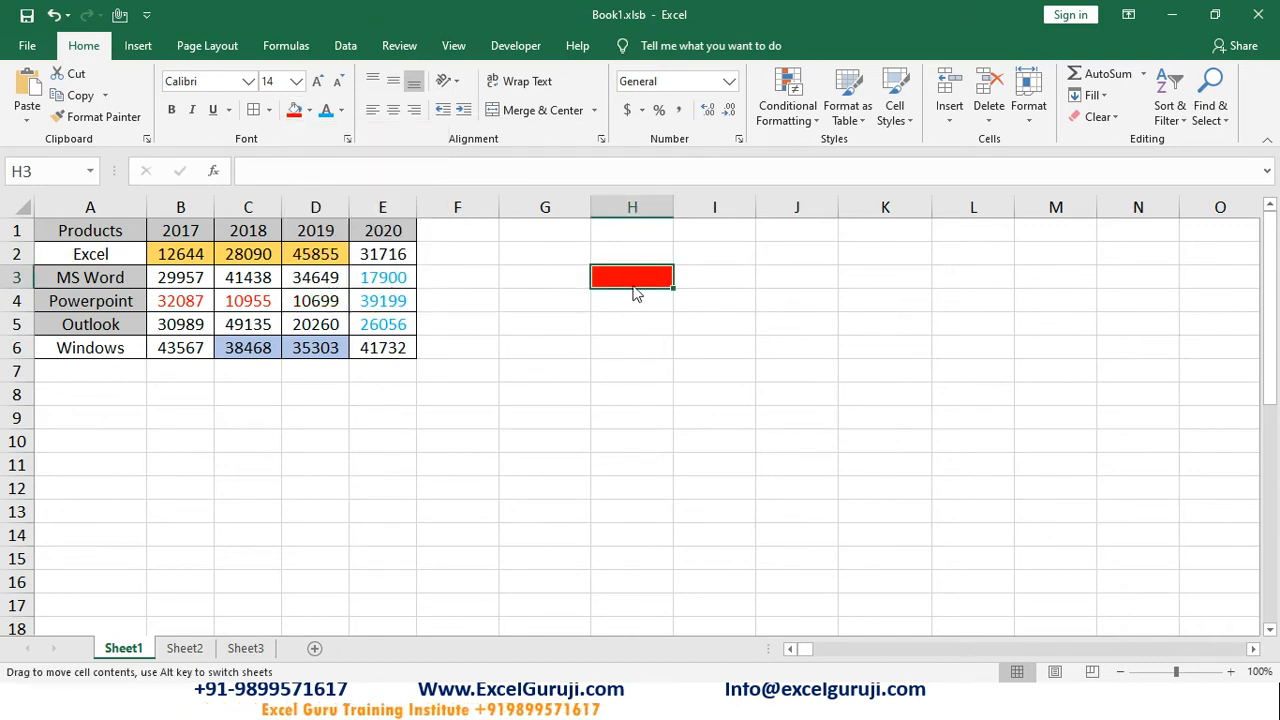
left_click(960, 305)
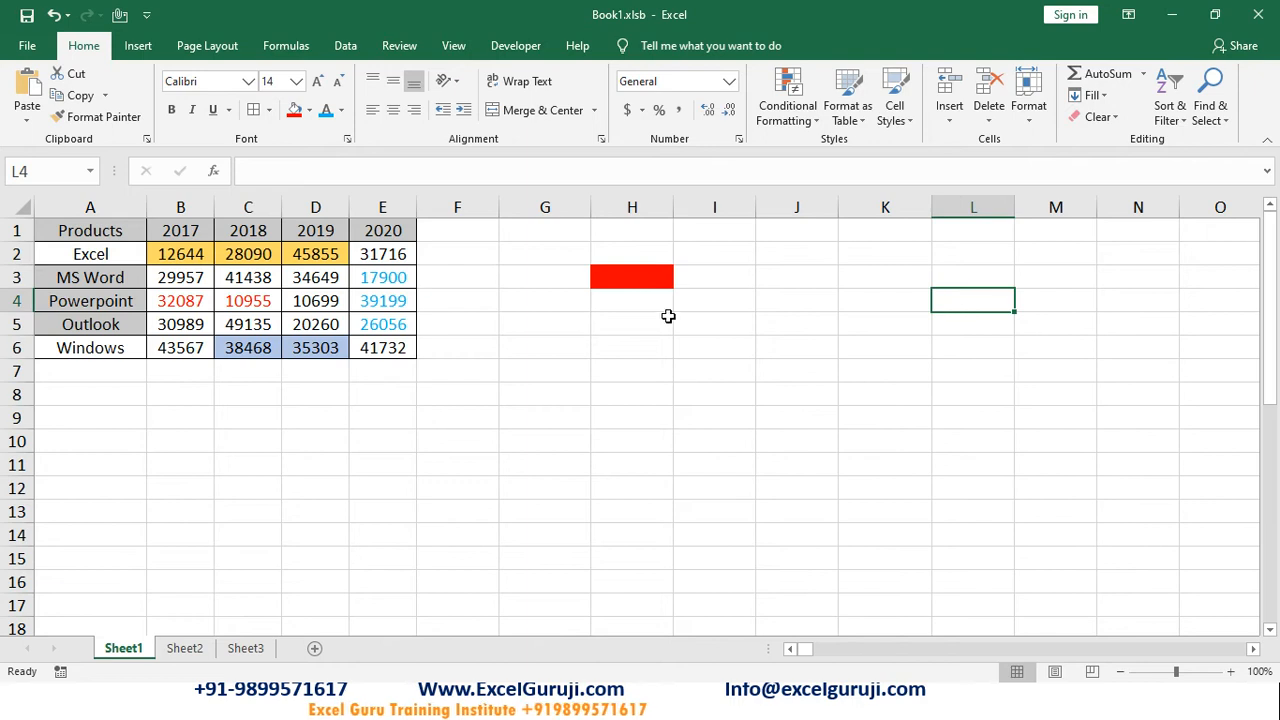
left_click(976, 308)
left_click(294, 110)
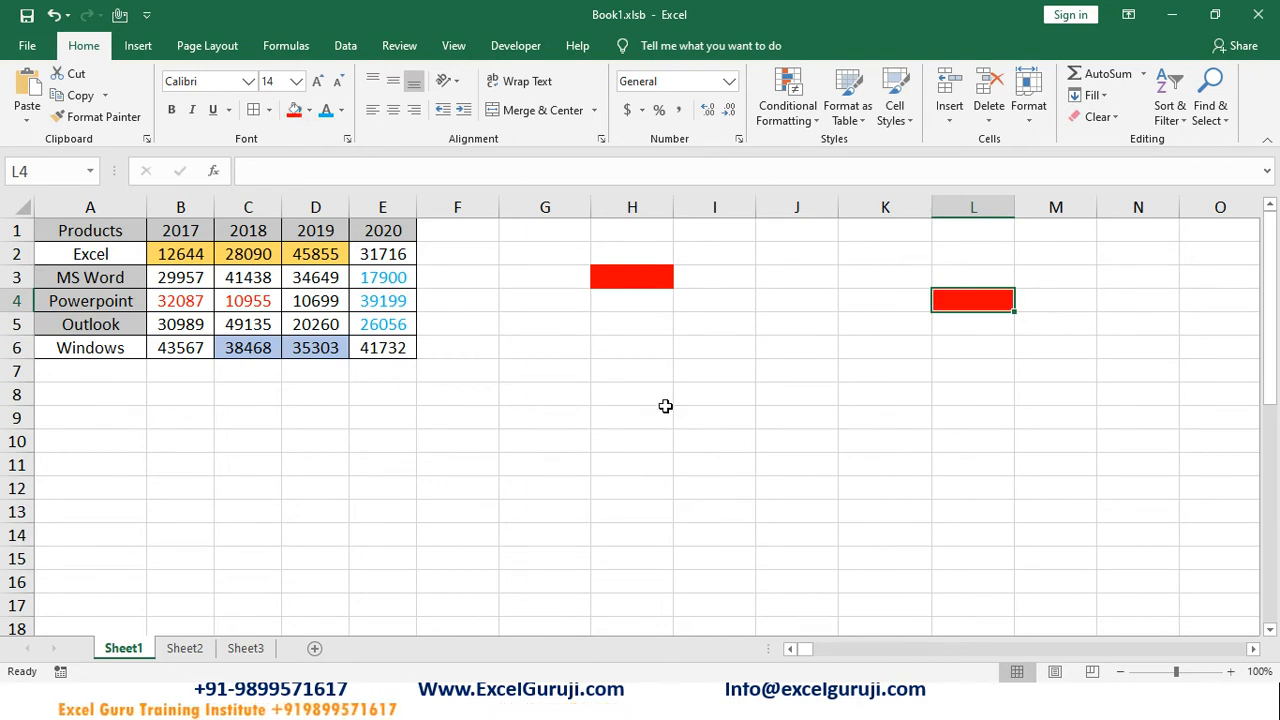
Fill the empty cell H7 with red
left_click(622, 375)
left_click(294, 110)
left_click(775, 468)
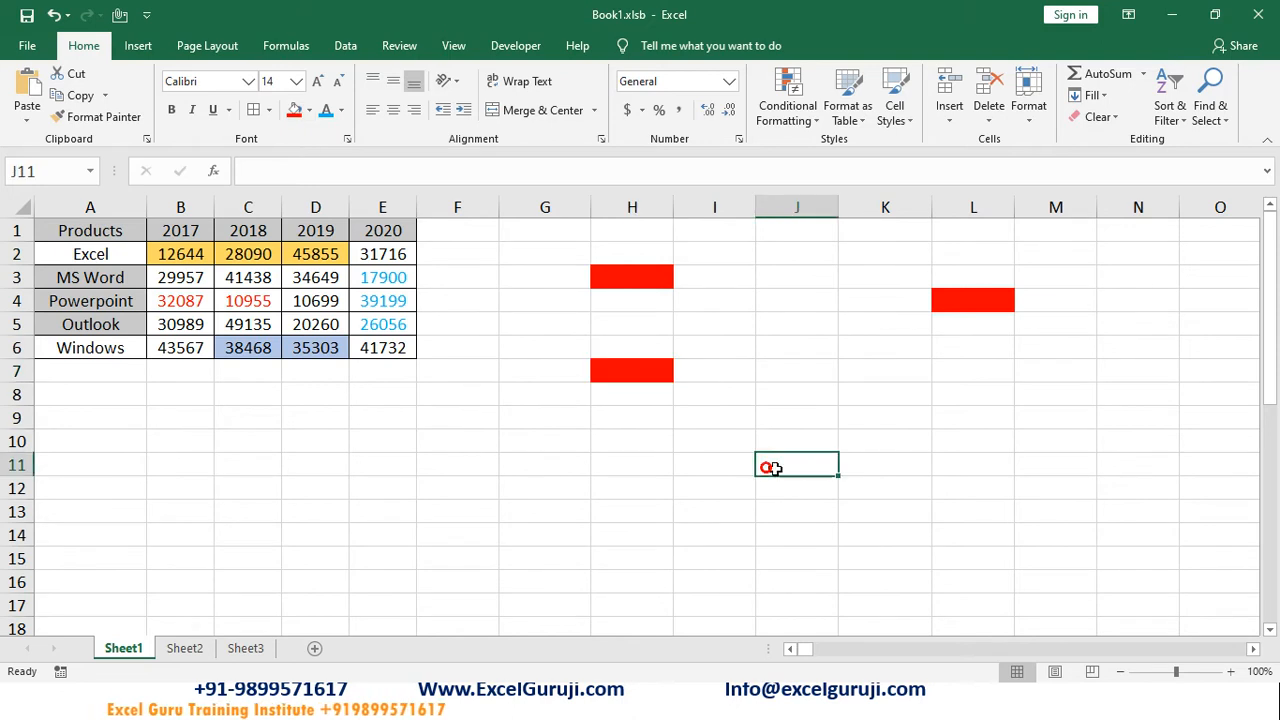
Copy the formatting of cell H3 to cell M8 with Format Painter
left_click(635, 278)
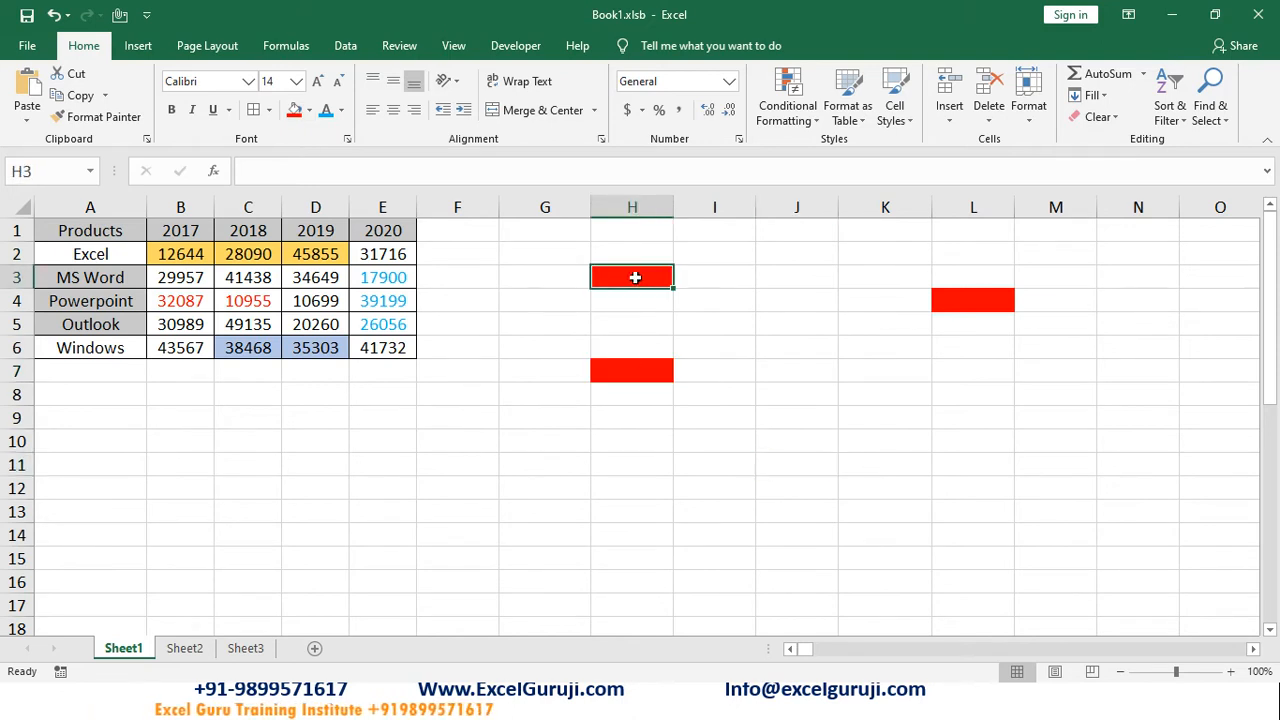
left_click(105, 118)
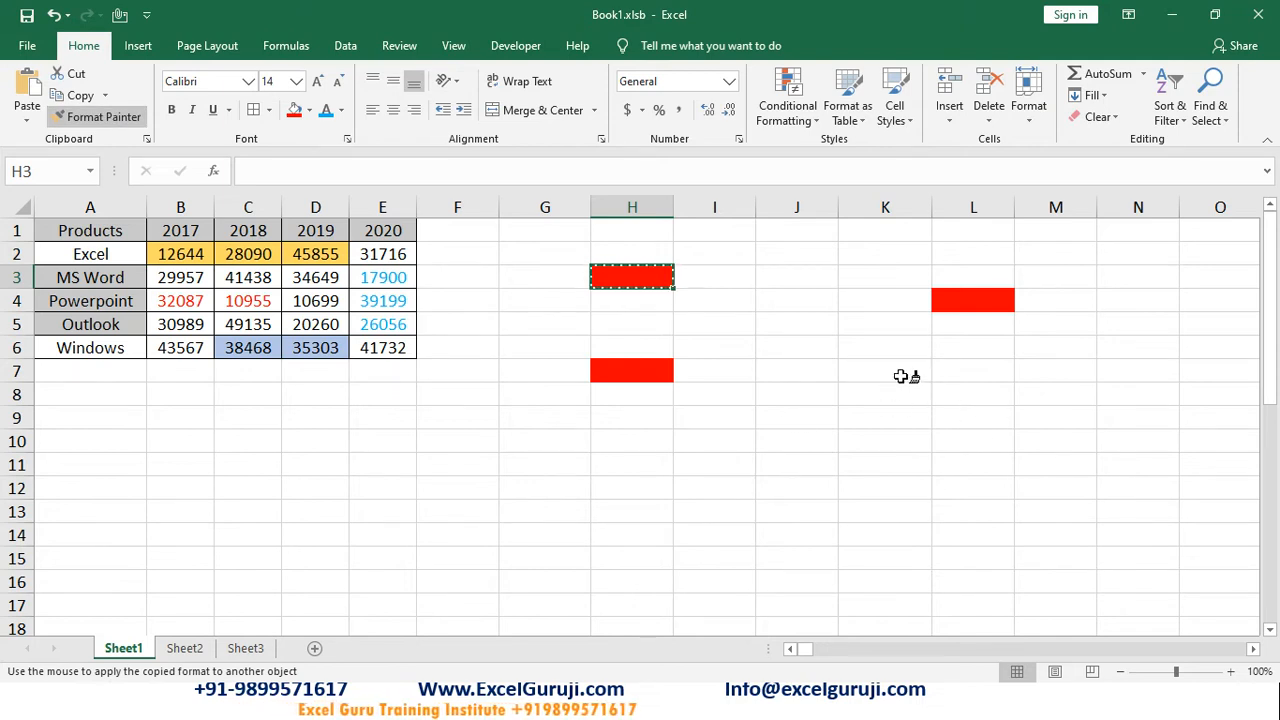
left_click(1041, 388)
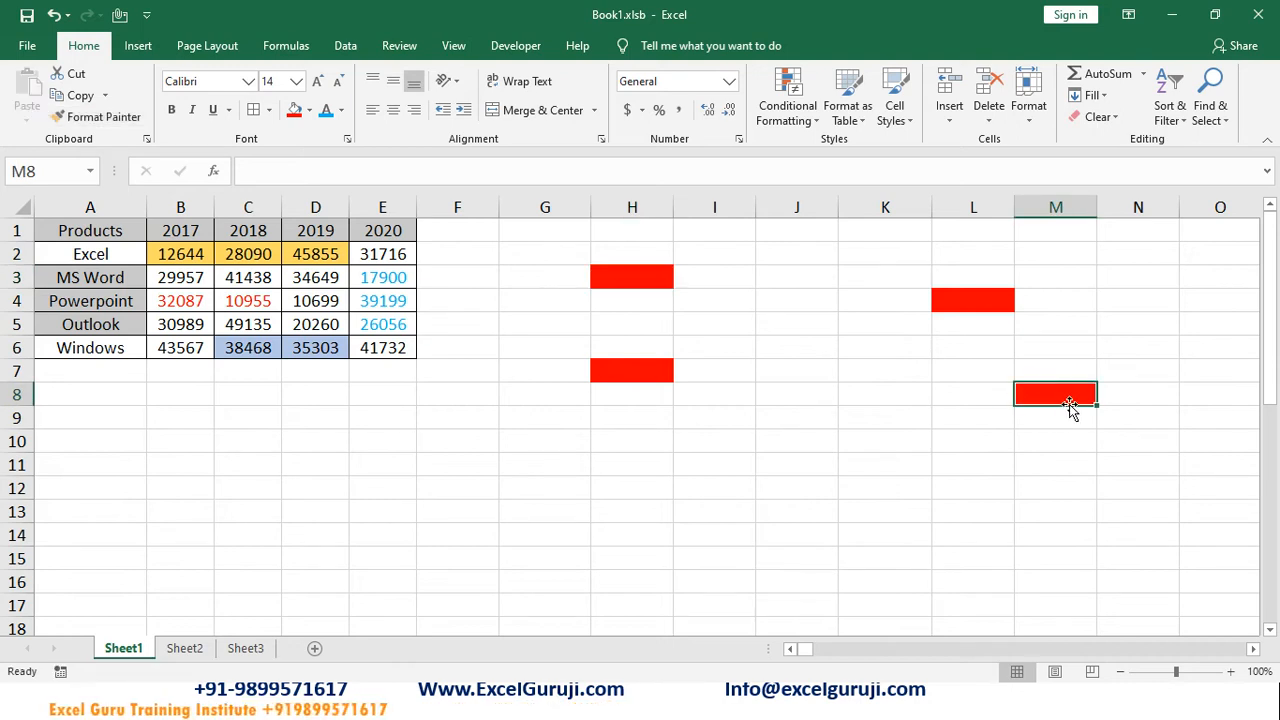
left_click(671, 487)
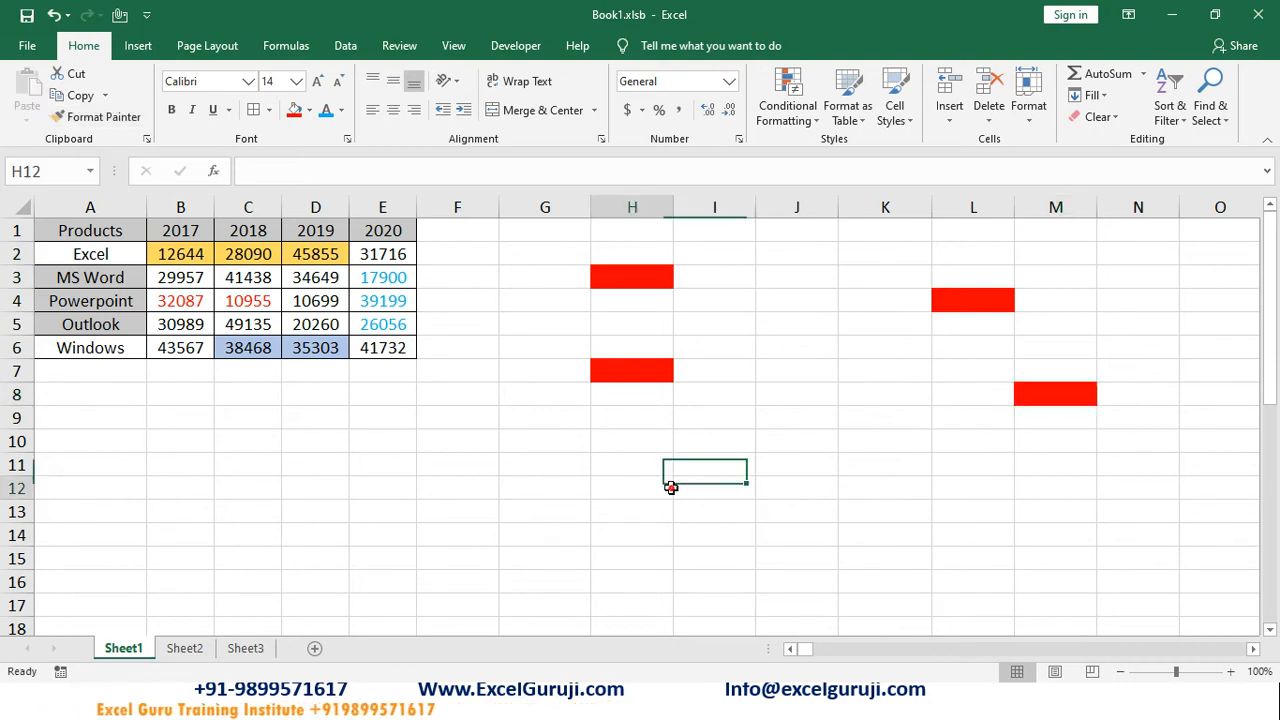
left_click(657, 508)
Copy the formatting of cell H3 to cell H11 with Format Painter
left_click(640, 263)
left_click(641, 274)
left_click(97, 116)
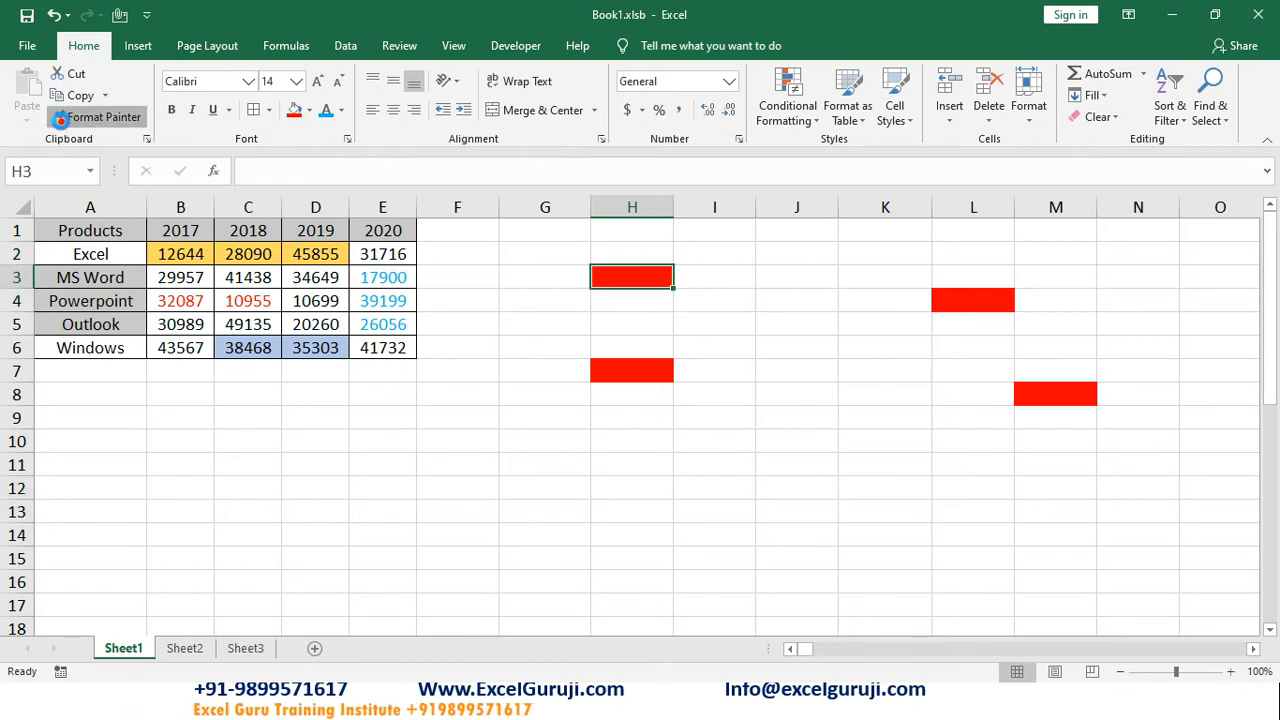
left_click(625, 463)
left_click(910, 512)
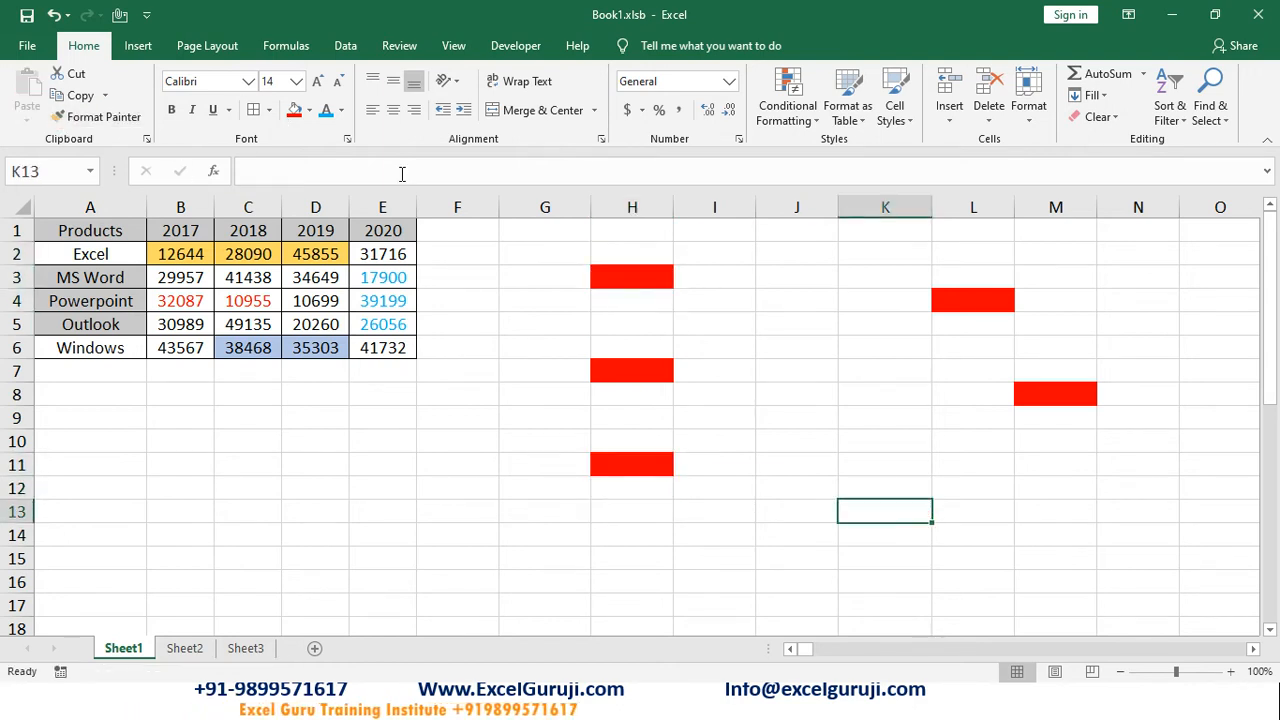
Copy the formatting of H11 to L12, and of L12 to K16, with Format Painter
left_click(644, 469)
left_click(97, 116)
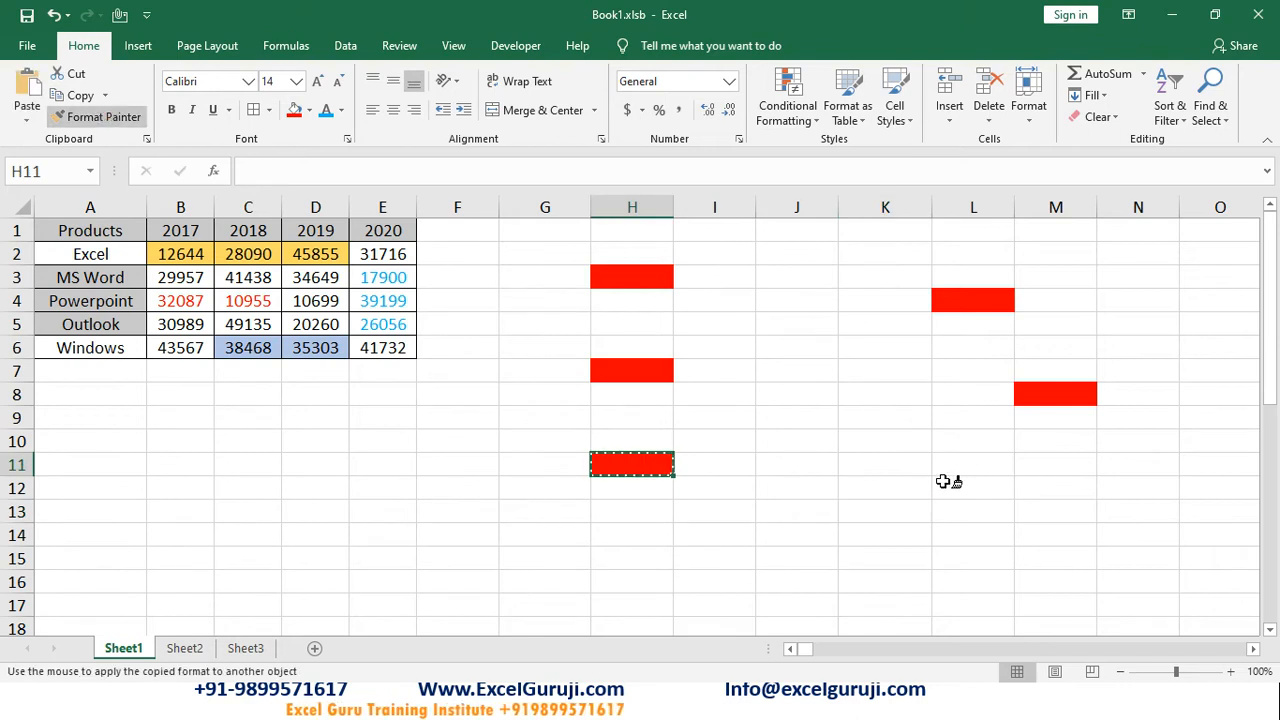
left_click(941, 482)
left_click(97, 116)
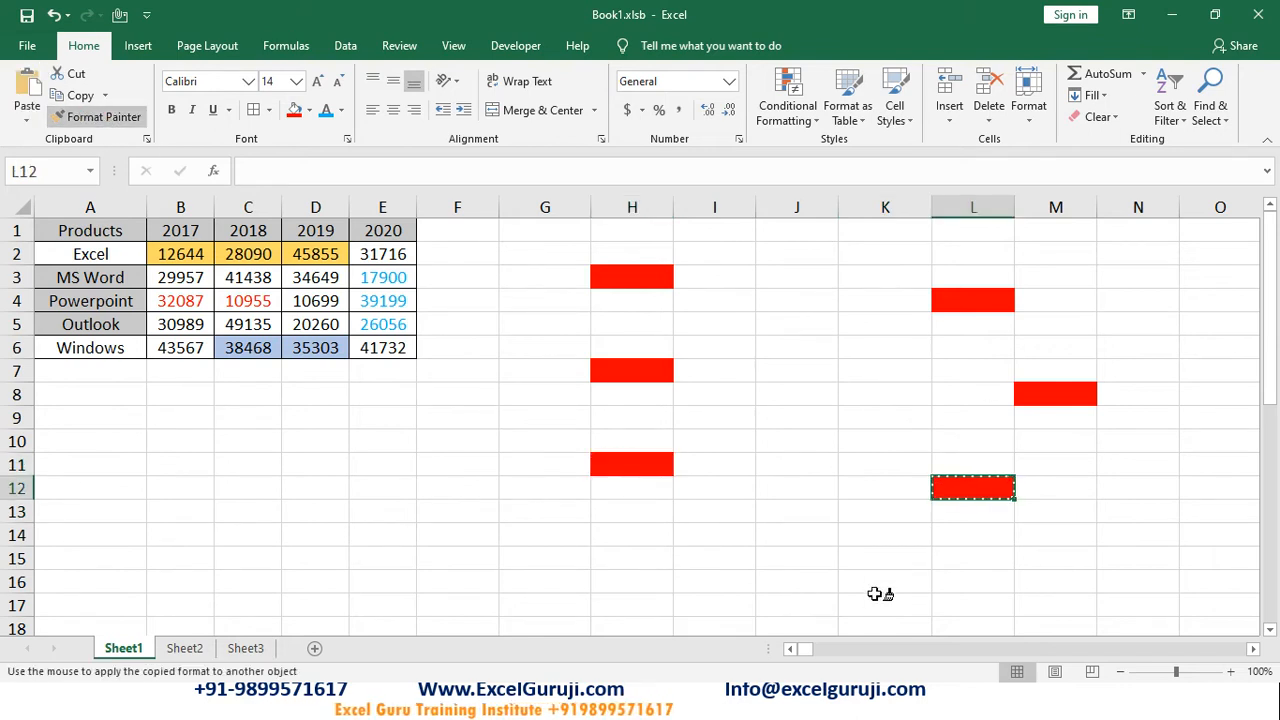
left_click(850, 579)
Clear all contents and formatting from column H to the sheet's last column
left_click(624, 234)
key("ctrl+shift+Down")
key("ctrl+shift+Right")
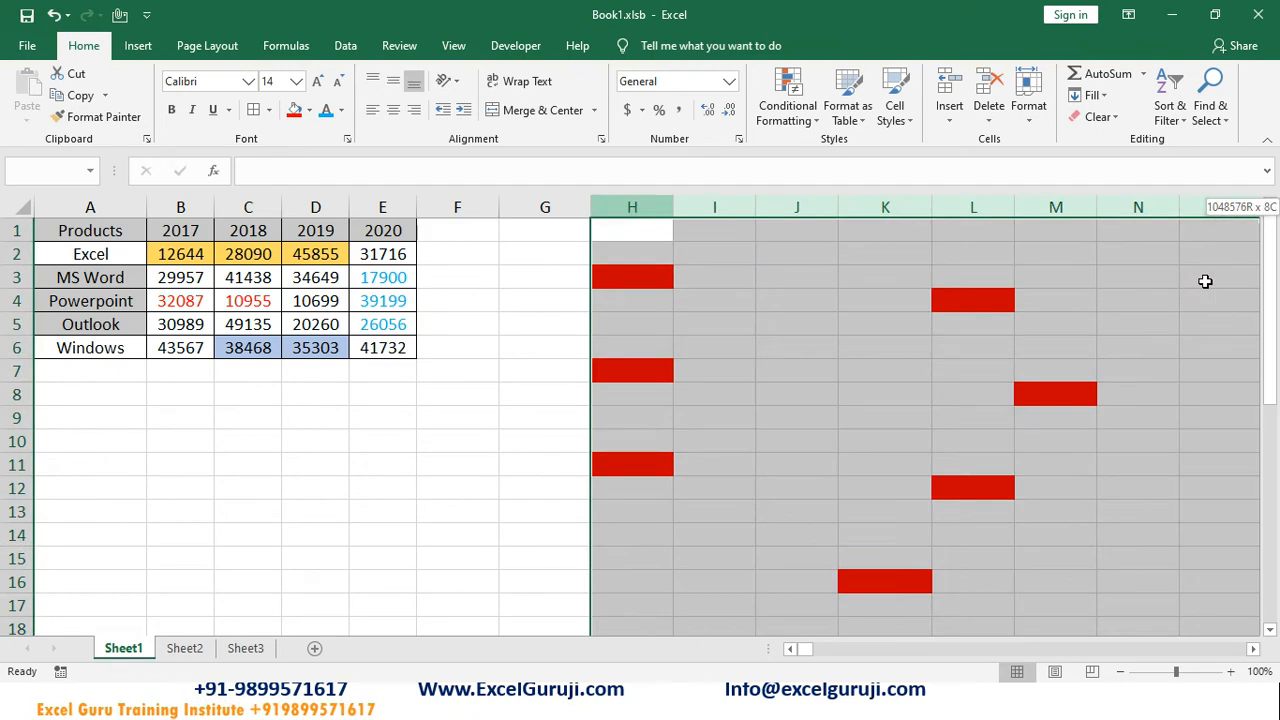
key("alt+e")
key("a")
key("a")
Fill the empty cell H2 with red
left_click(623, 251)
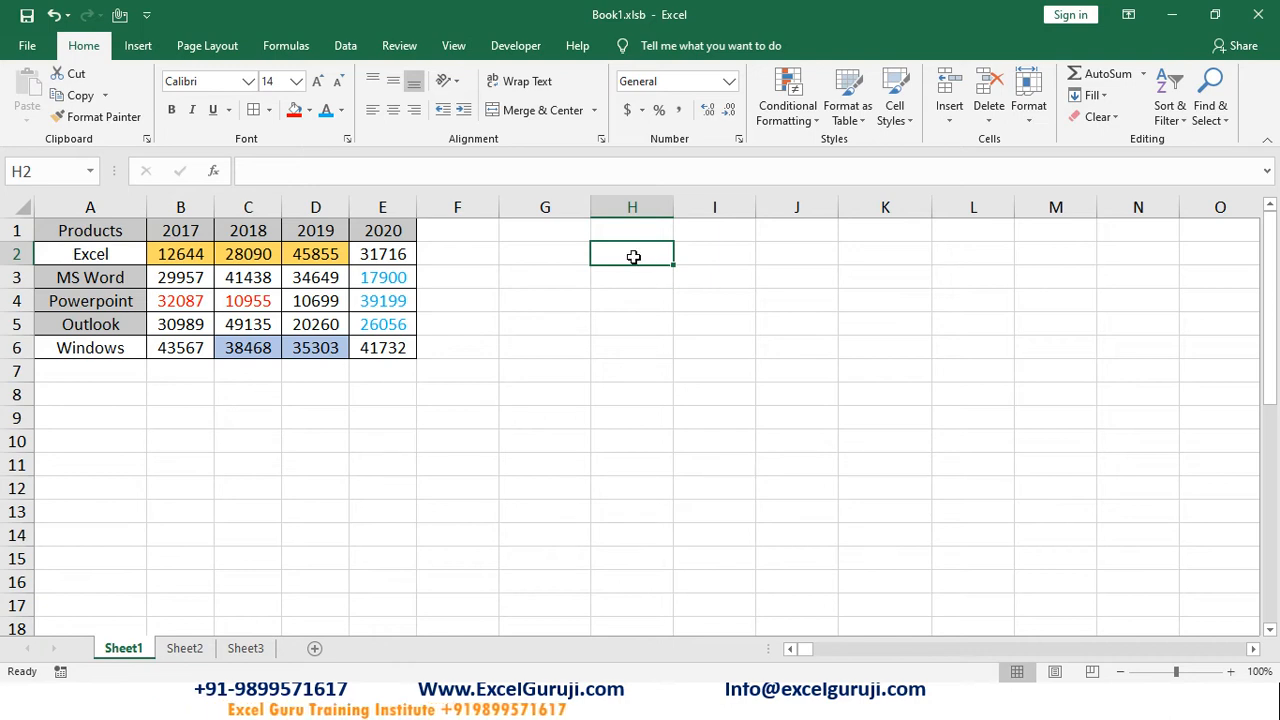
left_click(300, 110)
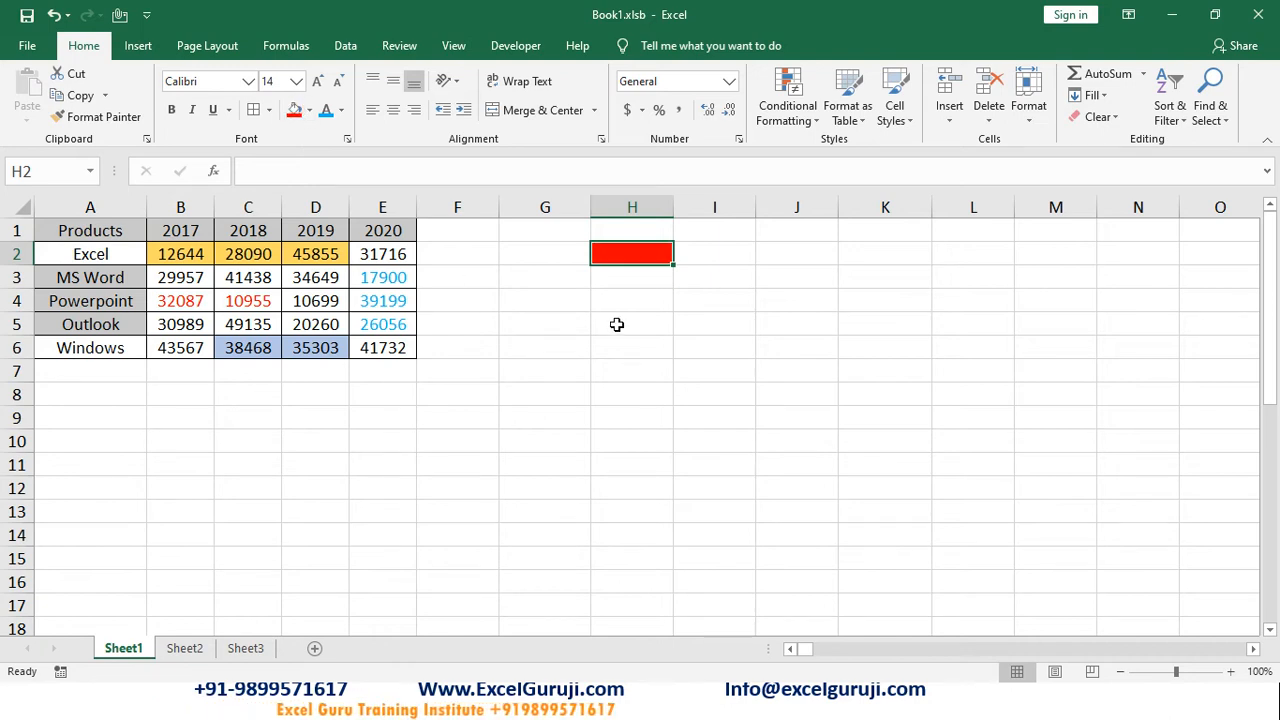
left_click(1006, 274)
left_click(1046, 437)
left_click(620, 394)
left_click(525, 508)
left_click(708, 326)
left_click(492, 390)
left_click(720, 510)
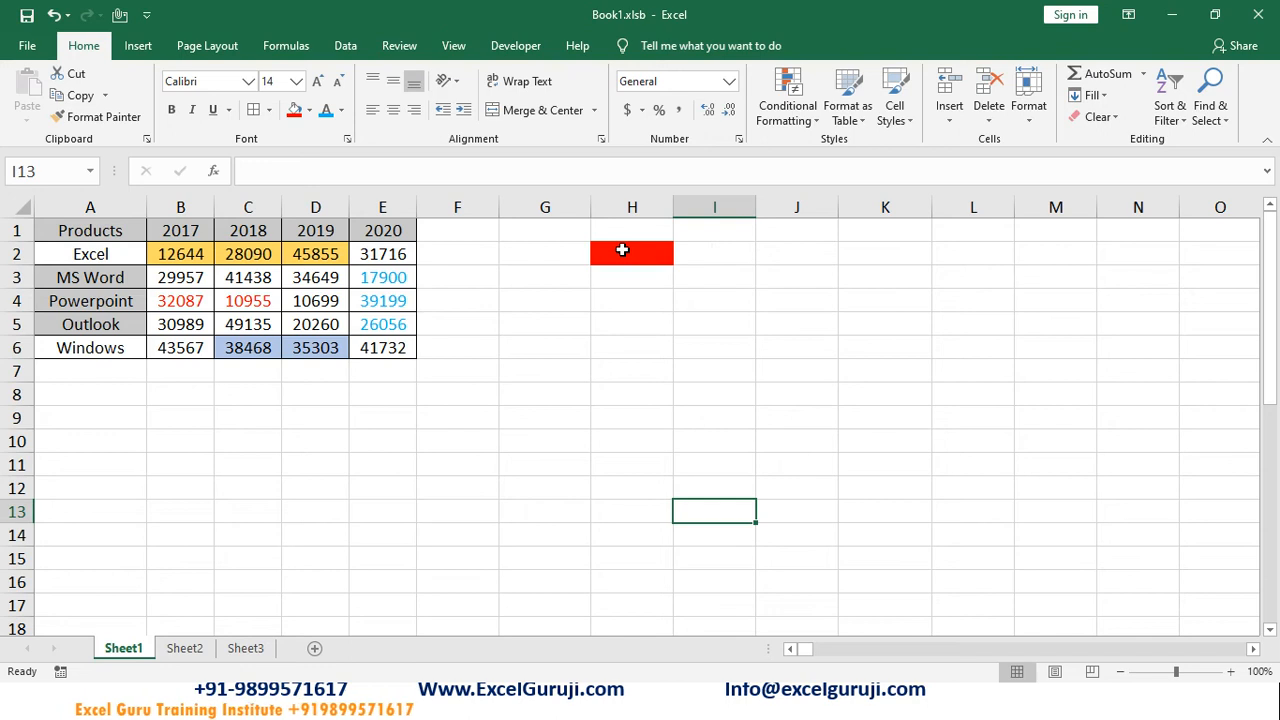
Lock Format Painter on cell H2's formatting and apply it to M2, I6, G9, H14, K13, M10, L5 and K3
left_click(622, 250)
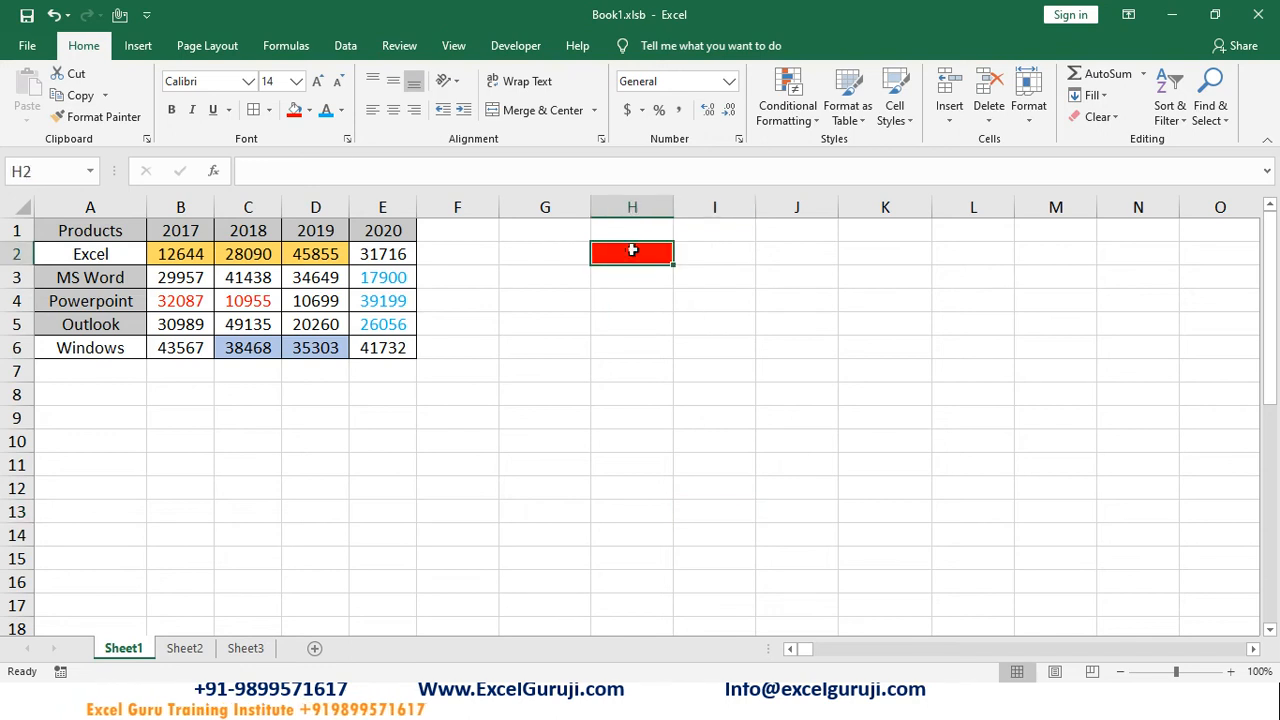
left_click(98, 120)
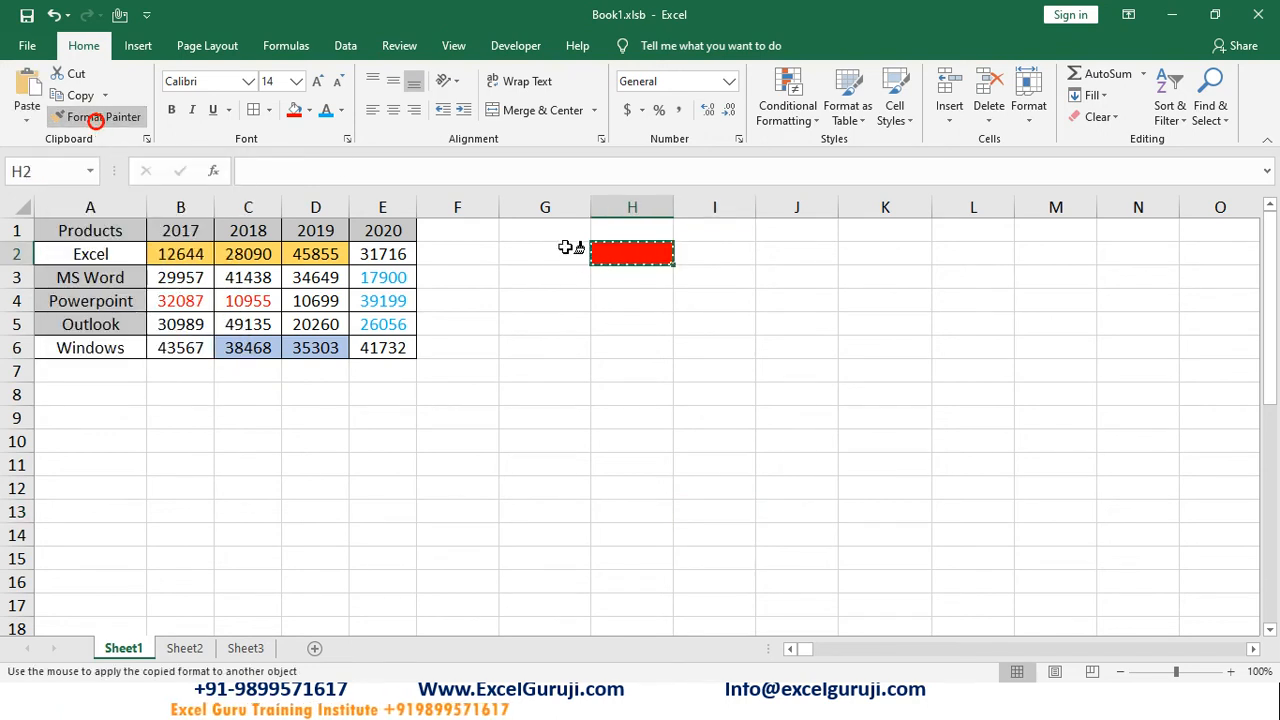
left_click(1033, 255)
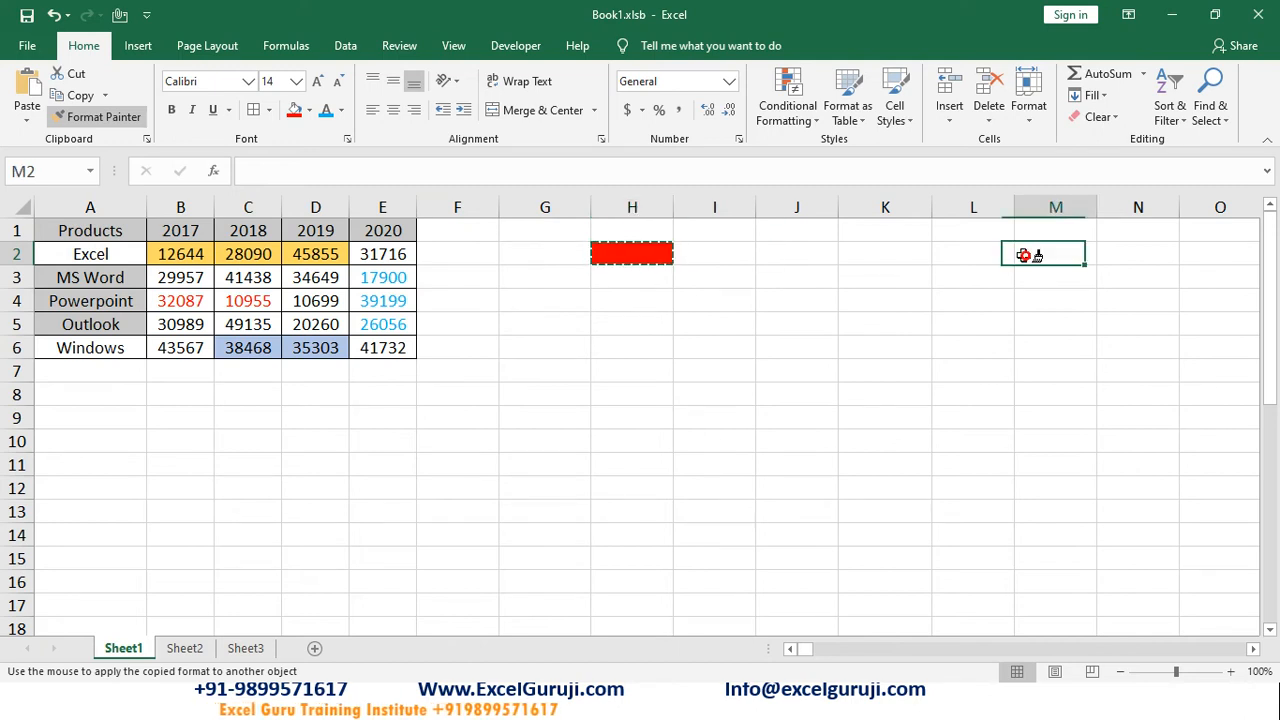
left_click(749, 346)
left_click(578, 425)
left_click(640, 535)
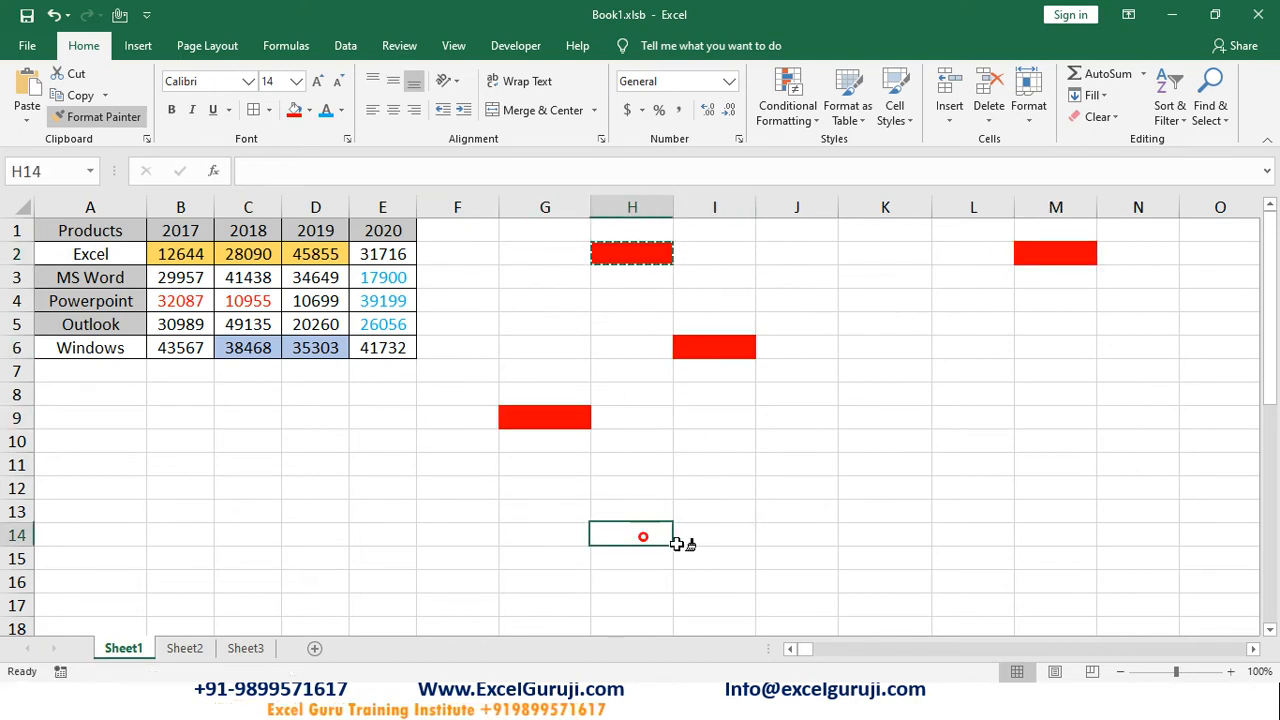
left_click(885, 512)
left_click(1050, 441)
left_click(975, 325)
left_click(885, 277)
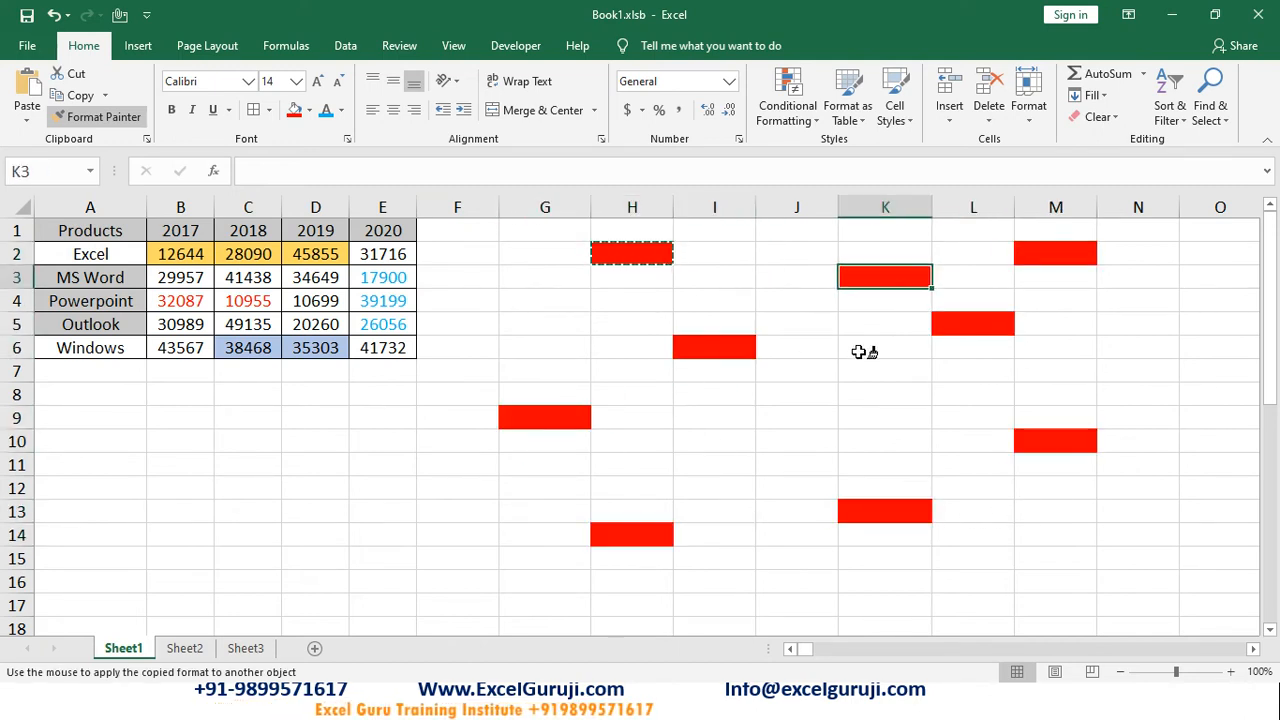
Continue applying the copied red formatting to K6, J9, H11, H12, A15 and B12
left_click(885, 347)
left_click(797, 418)
left_click(632, 465)
left_click(610, 485)
left_click(80, 556)
left_click(183, 487)
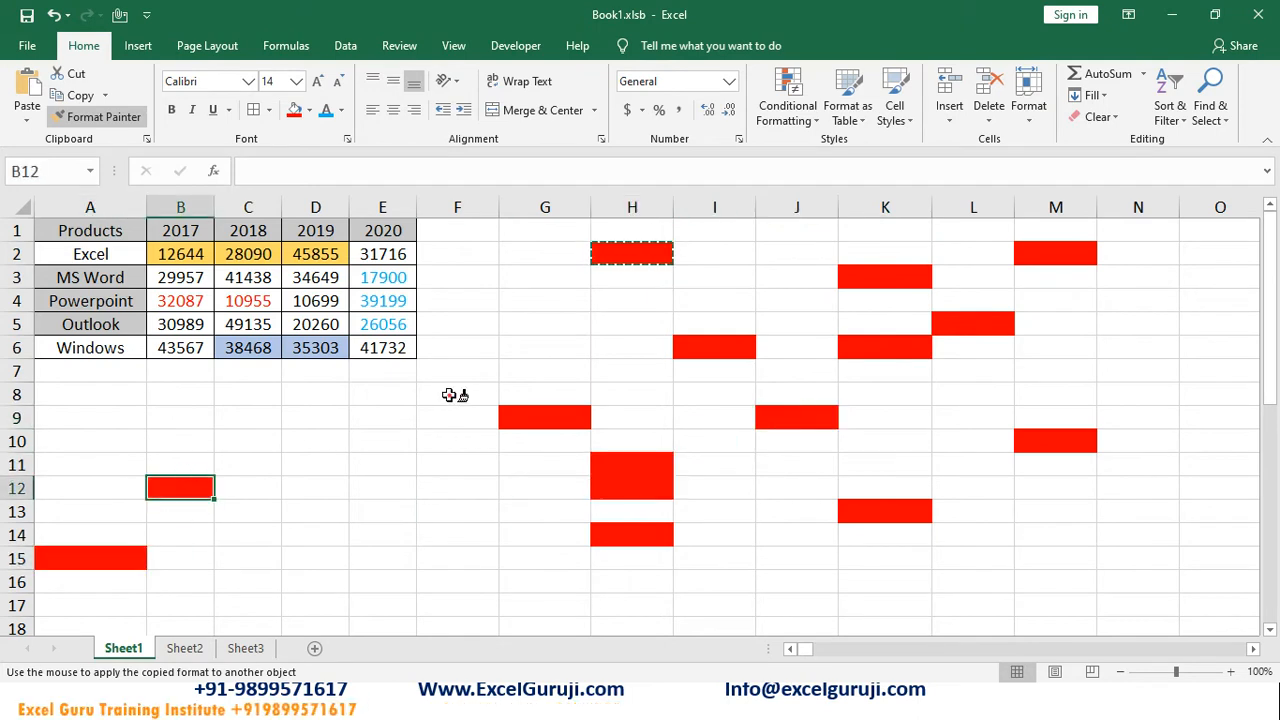
Apply the copied red formatting to F8, F13, H16, K16, L12, N6, L8 and J11
left_click(453, 394)
left_click(457, 511)
left_click(640, 578)
left_click(885, 580)
left_click(990, 494)
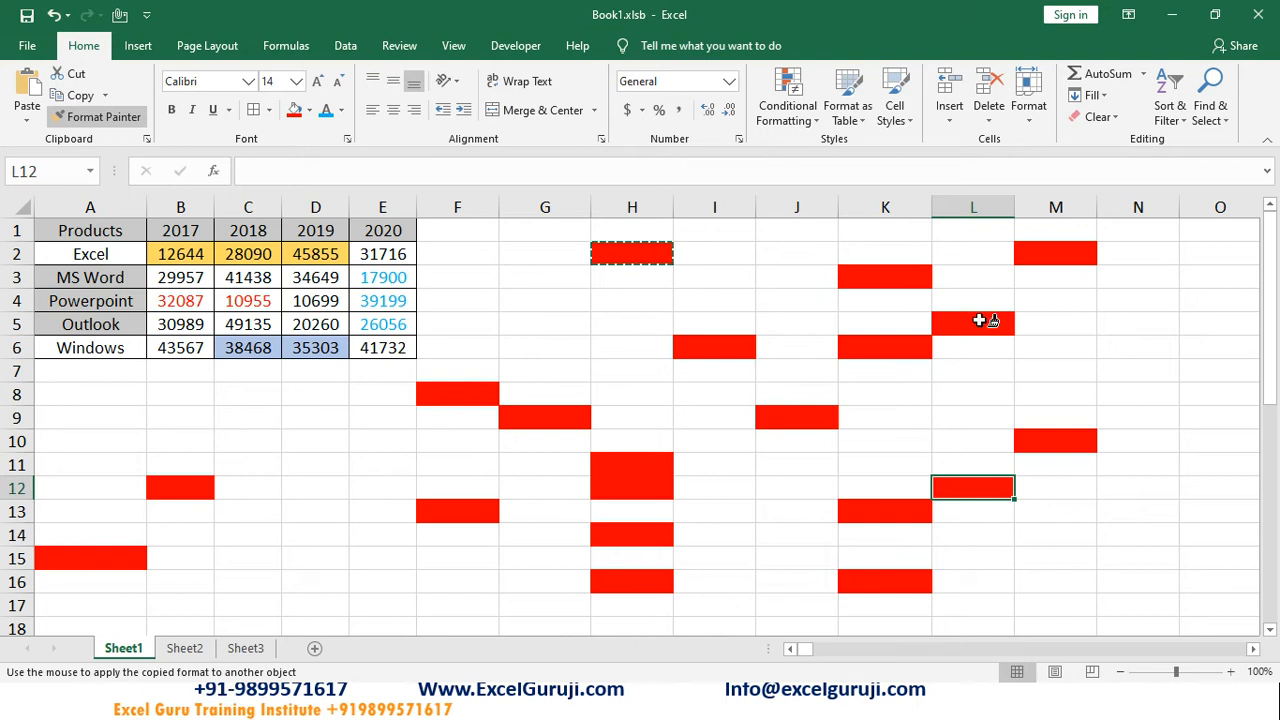
left_click(1145, 343)
left_click(971, 388)
left_click(824, 466)
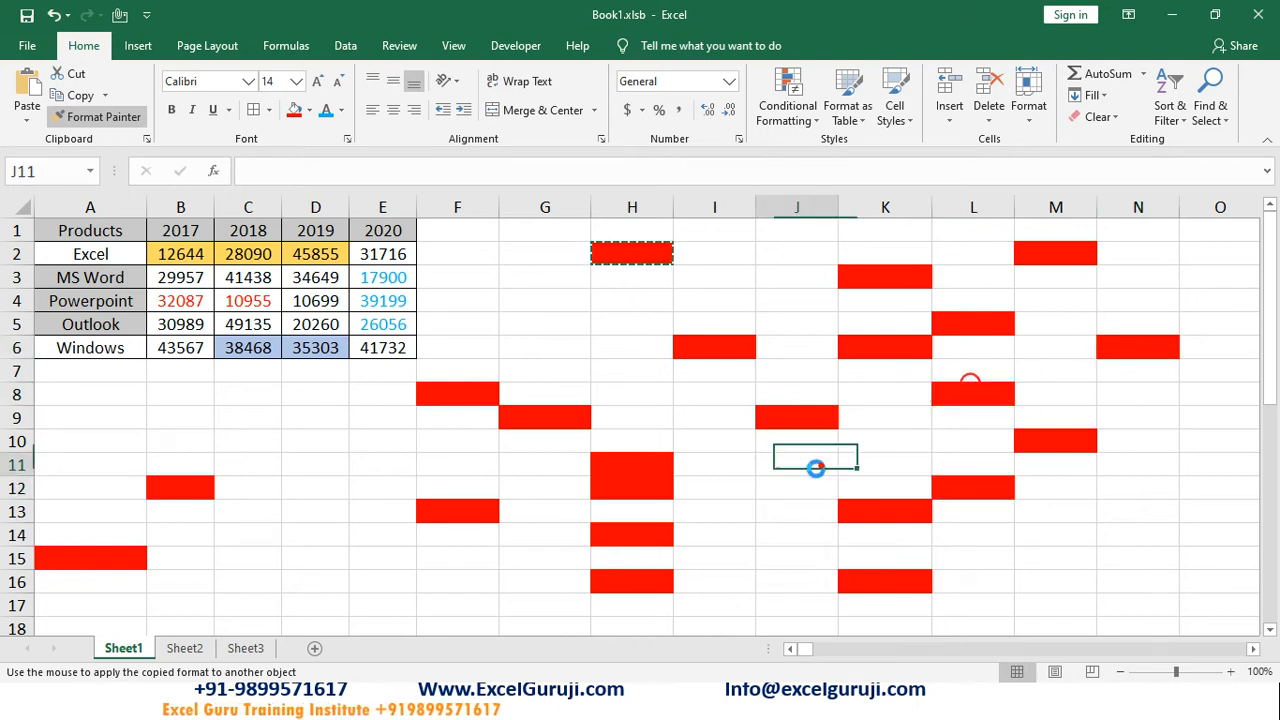
Apply the copied red formatting to I12, I18, I20, I15 and E18, and switch Format Painter off
left_click(727, 494)
left_click(732, 626)
scroll(728, 580, "down", 3)
left_click(713, 469)
left_click(680, 352)
left_click(380, 420)
scroll(708, 489, "up", 3)
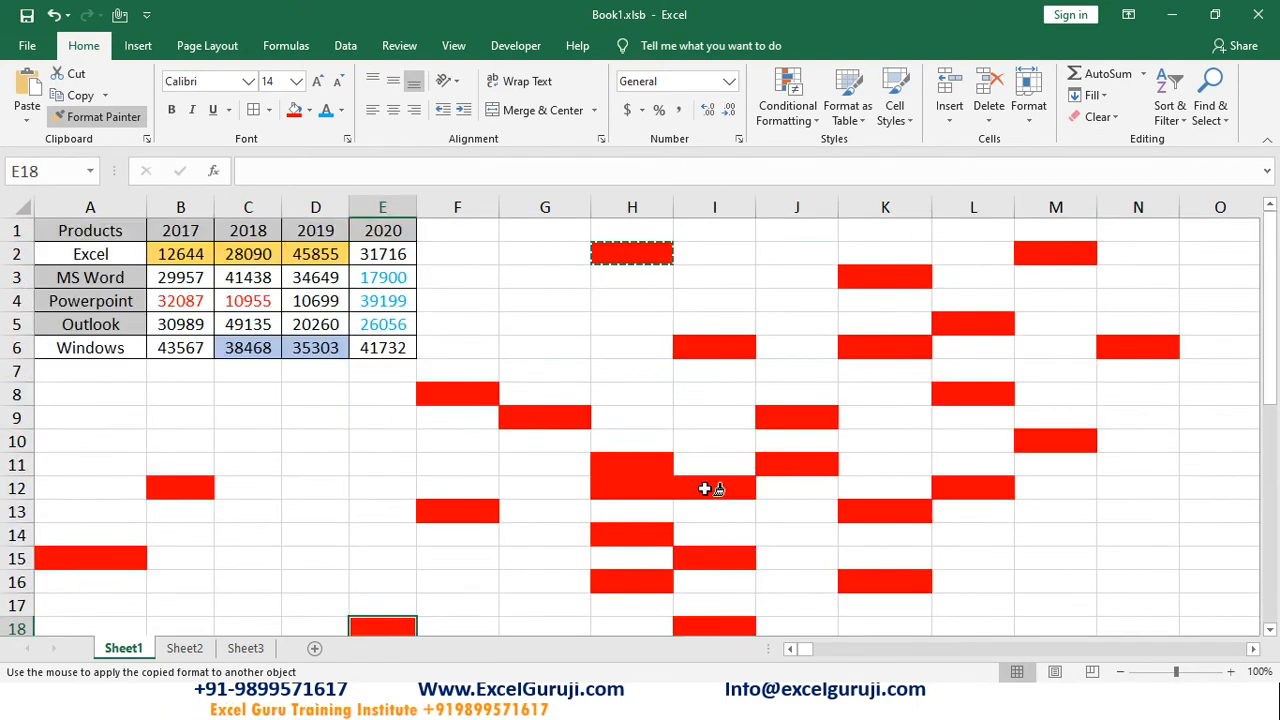
scroll(724, 405, "down", 1)
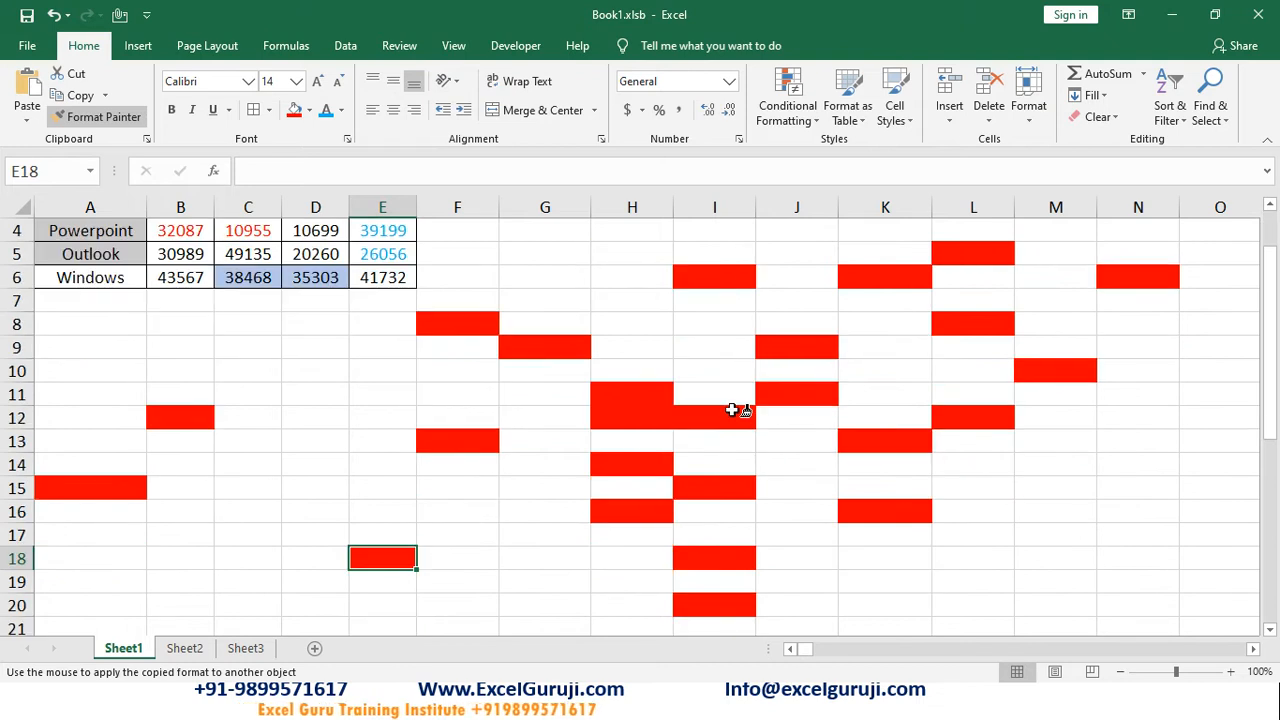
scroll(808, 337, "up", 1)
scroll(815, 337, "down", 3)
key("Escape")
left_click(1006, 460)
left_click(580, 559)
left_click(137, 559)
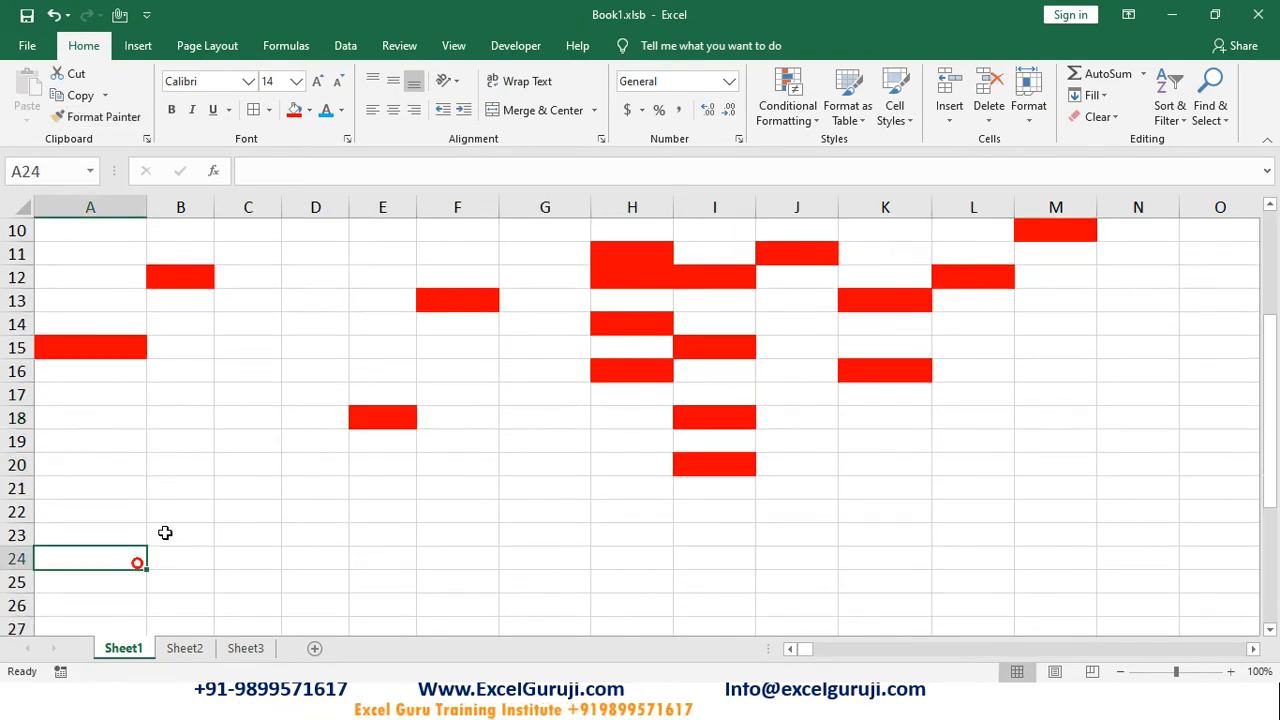
left_click(276, 436)
left_click(511, 397)
left_click(877, 554)
scroll(880, 554, "up", 3)
scroll(710, 384, "down", 1)
scroll(710, 384, "up", 1)
Clear all contents and formatting from the cells to the right of the table
left_click_drag(470, 207, 689, 378)
key("alt+e")
key("a")
key("a")
Clear all contents and formatting from every row below the table and return to its header row
left_click_drag(255, 338, 115, 348)
key("Left")
key("Left")
key("Down")
key("Down")
key("Down")
key("shift+space")
key("ctrl+shift+Down")
key("alt+e")
key("a")
key("a")
key("ctrl+Home")
key("Right")
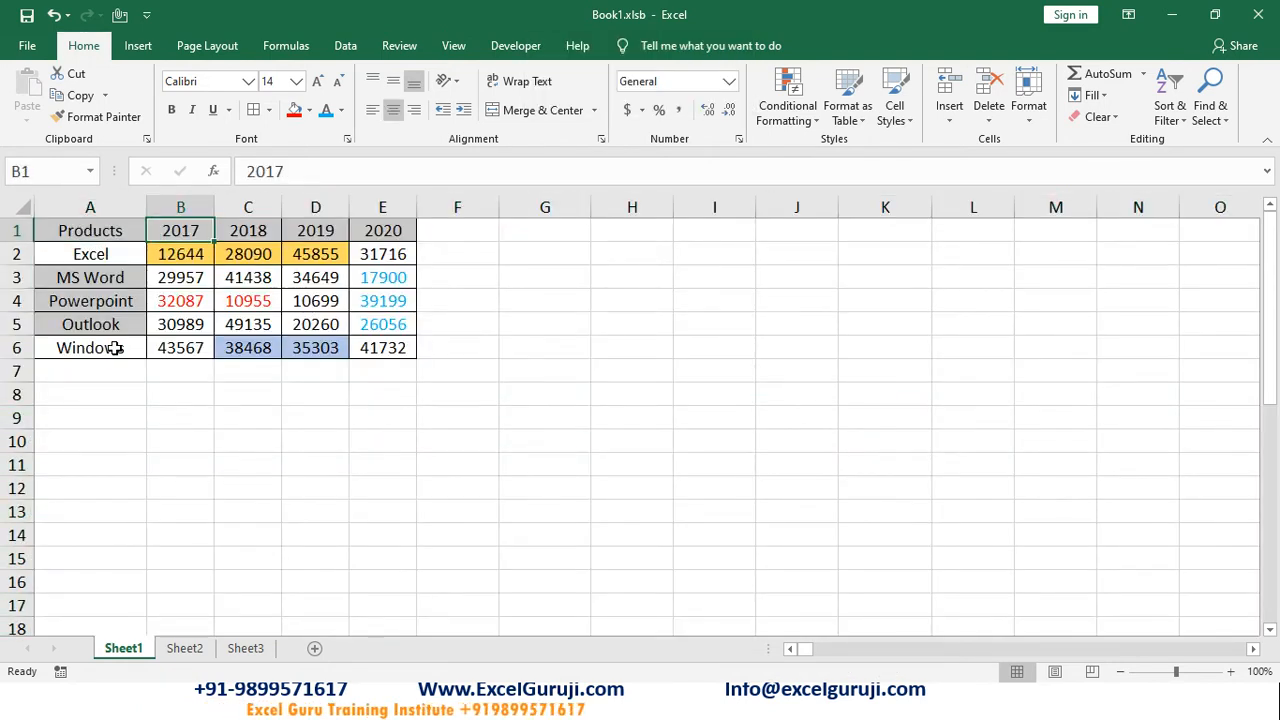
Fill the empty cell G3 with red and repeat the fill on K5
left_click(580, 274)
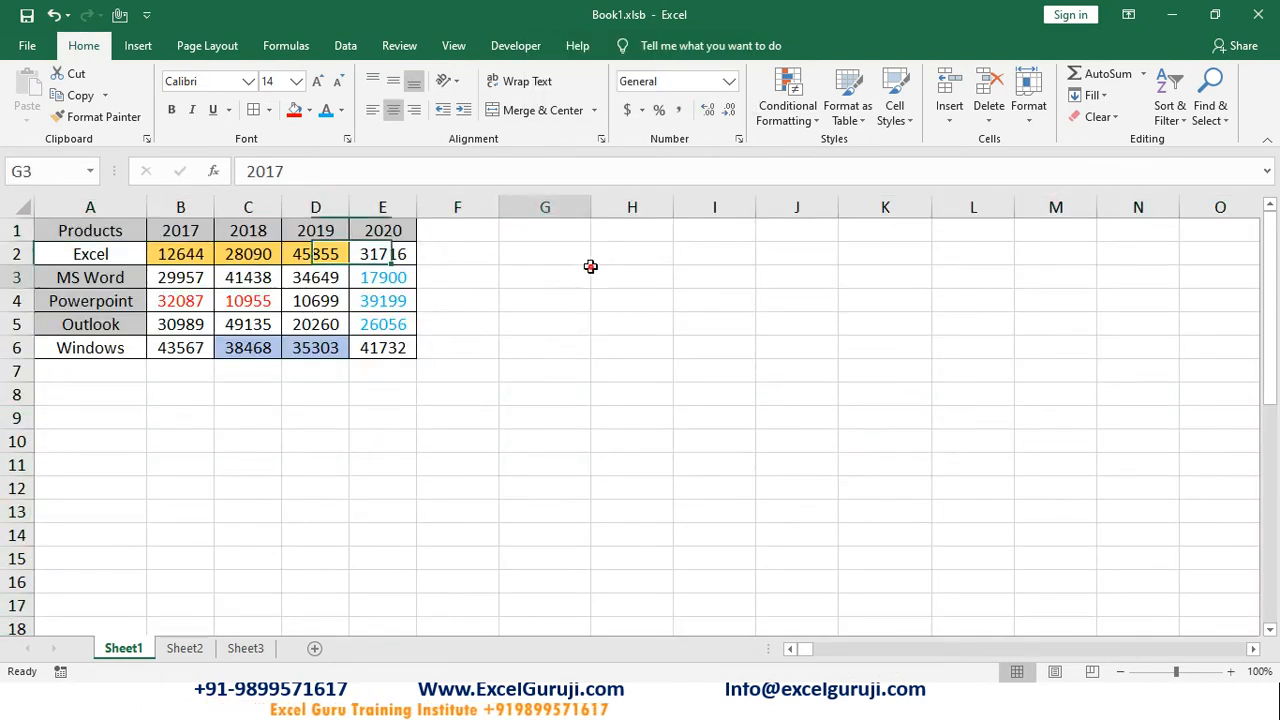
left_click(294, 111)
left_click(990, 286)
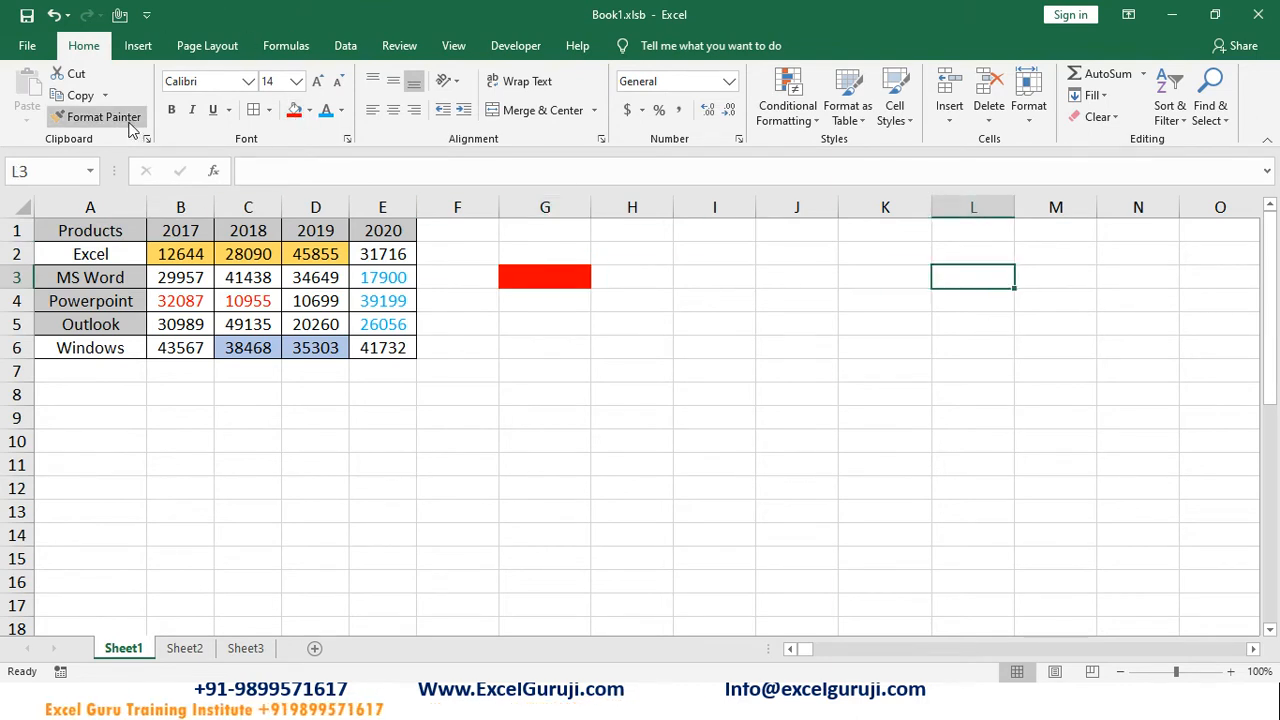
left_click(854, 318)
key("F4")
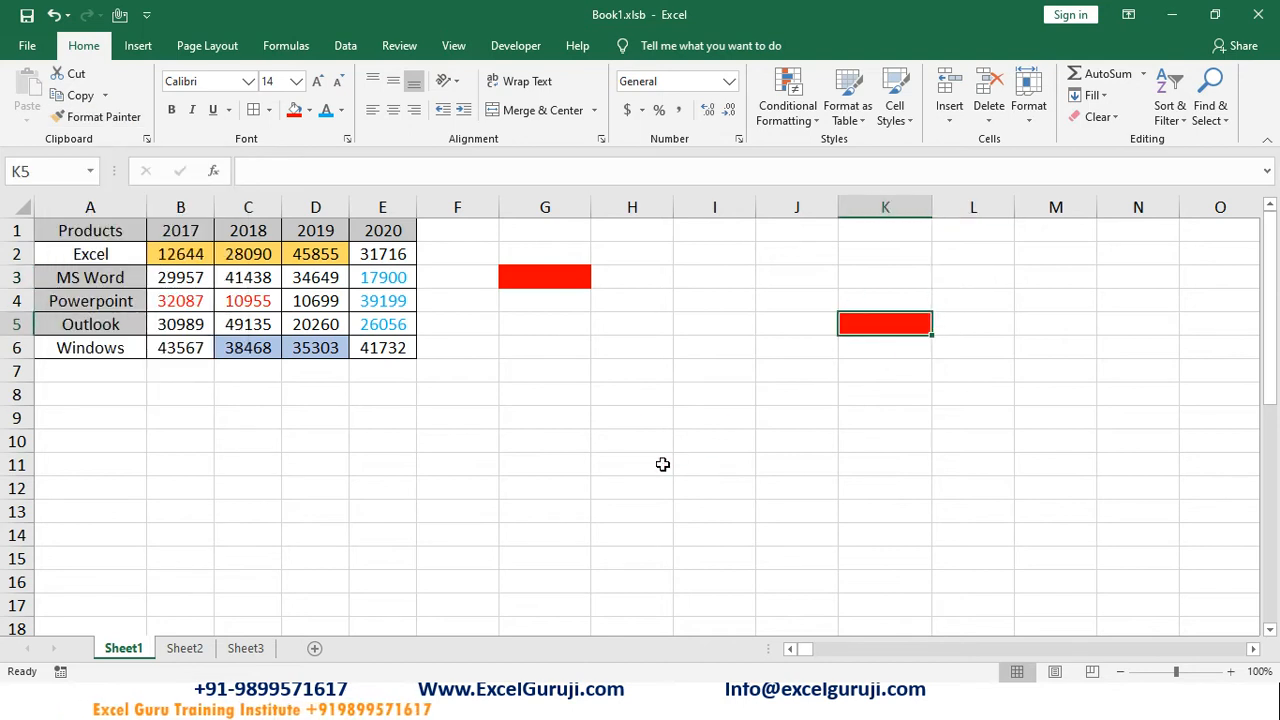
Repeat the last red fill on cells H11, F15, L12 and M4
left_click(662, 464)
key("F4")
left_click(466, 548)
key("F4")
left_click(1012, 488)
key("F4")
left_click(1072, 306)
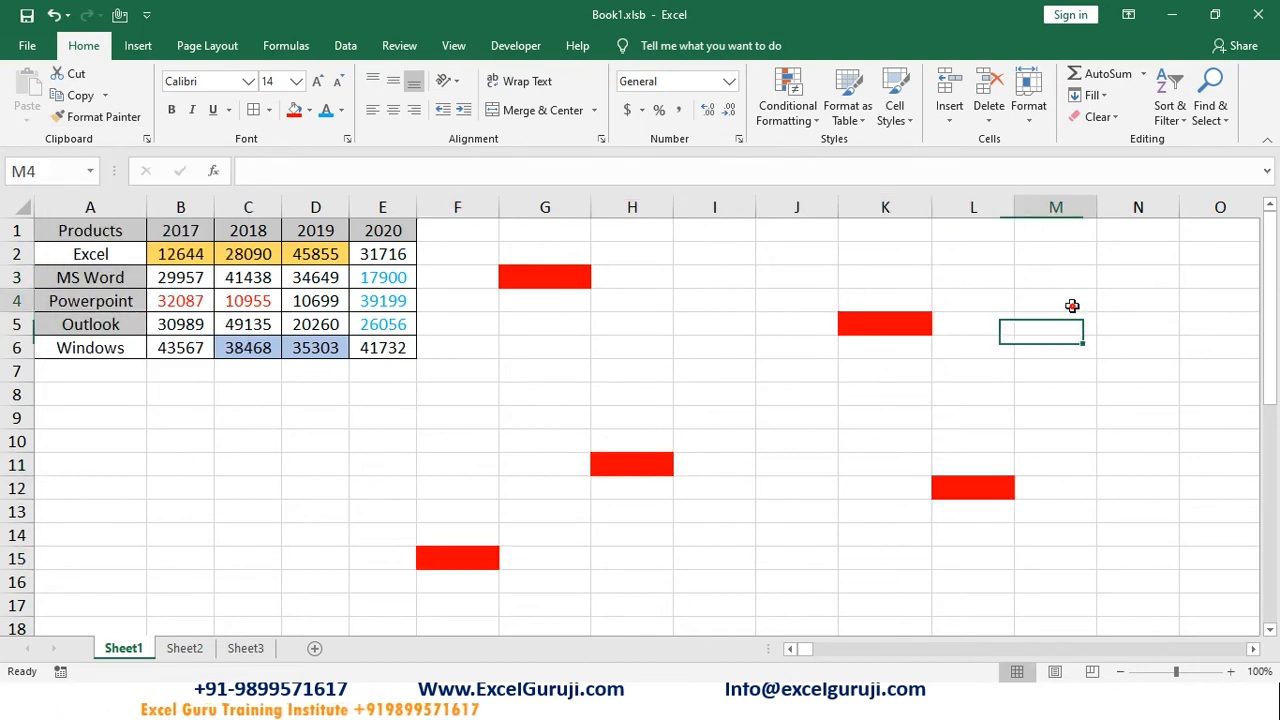
key("F4")
Repeat the red fill on J13:J14, I7 and the range N8:N16
left_click(1157, 290)
left_click_drag(800, 510, 800, 533)
key("F4")
left_click(706, 366)
key("F4")
left_click(452, 455)
left_click(1107, 395)
left_click_drag(1138, 568, 1140, 585)
key("F4")
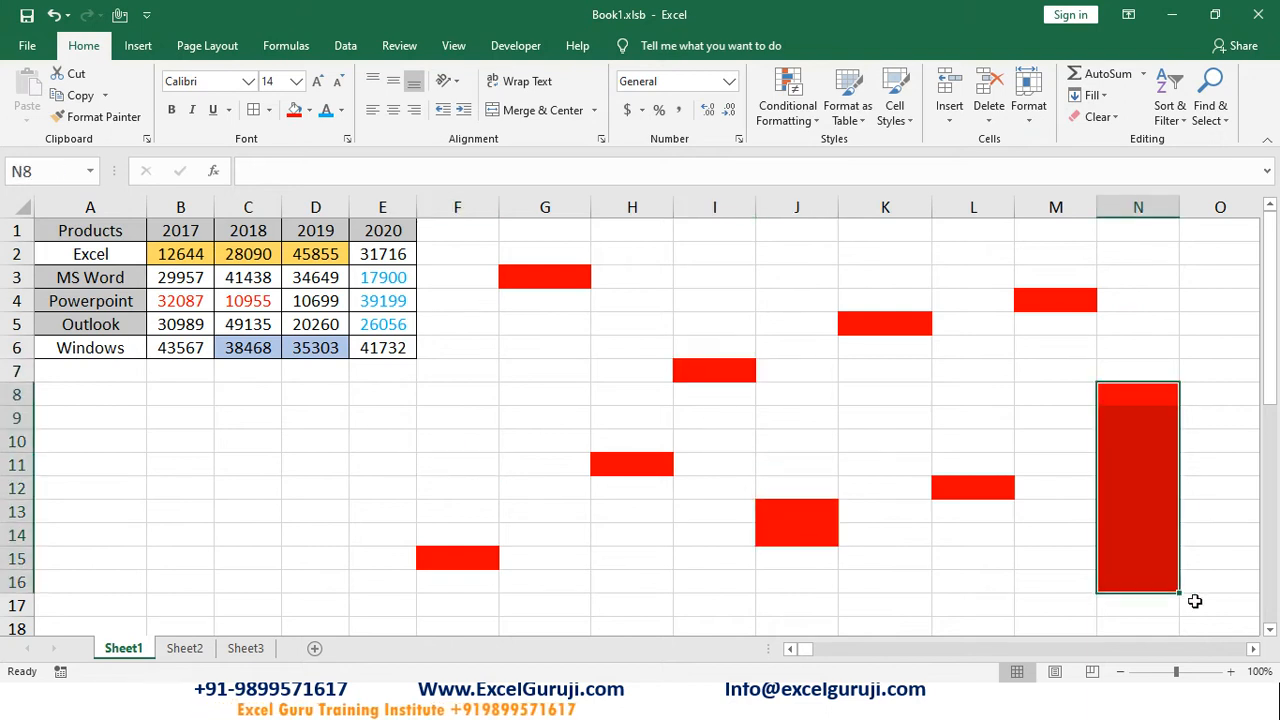
Repeat the red fill on K8:K13, C11:F12, G8 and I2:L2
left_click_drag(866, 393, 880, 509)
key("F4")
left_click_drag(240, 470, 480, 480)
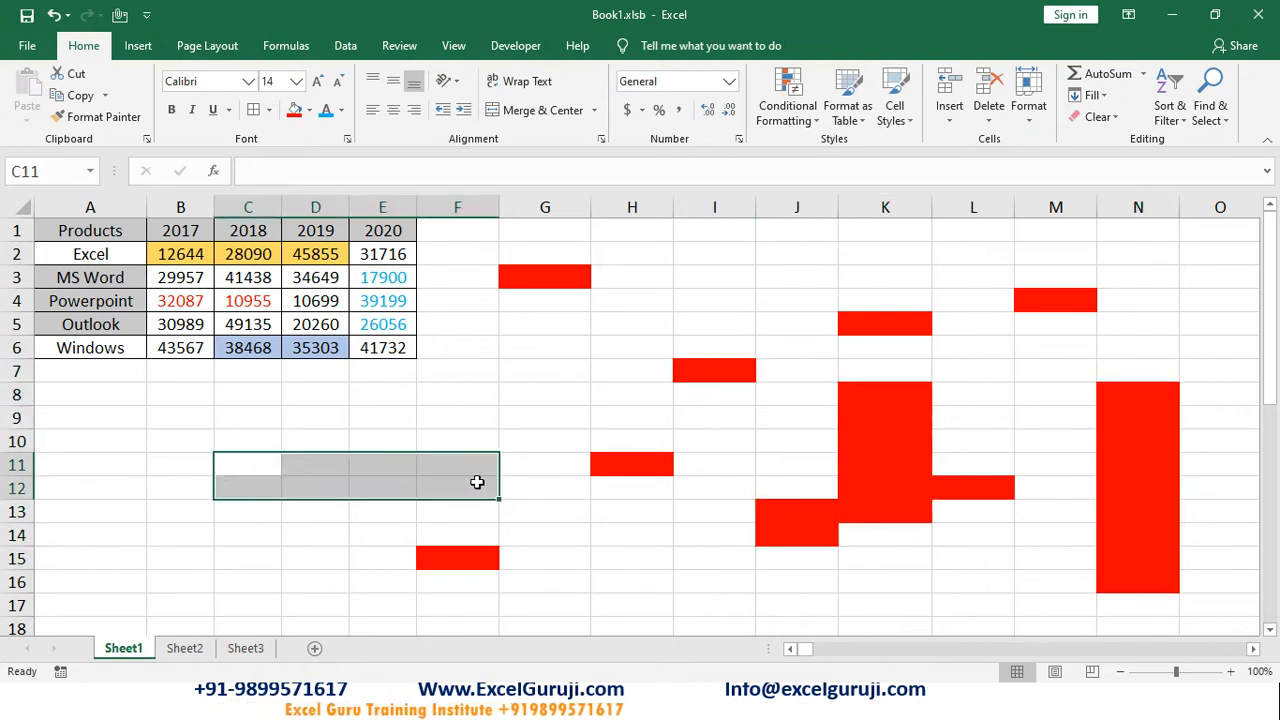
key("F4")
left_click(529, 394)
key("F4")
left_click_drag(745, 255, 943, 260)
key("F4")
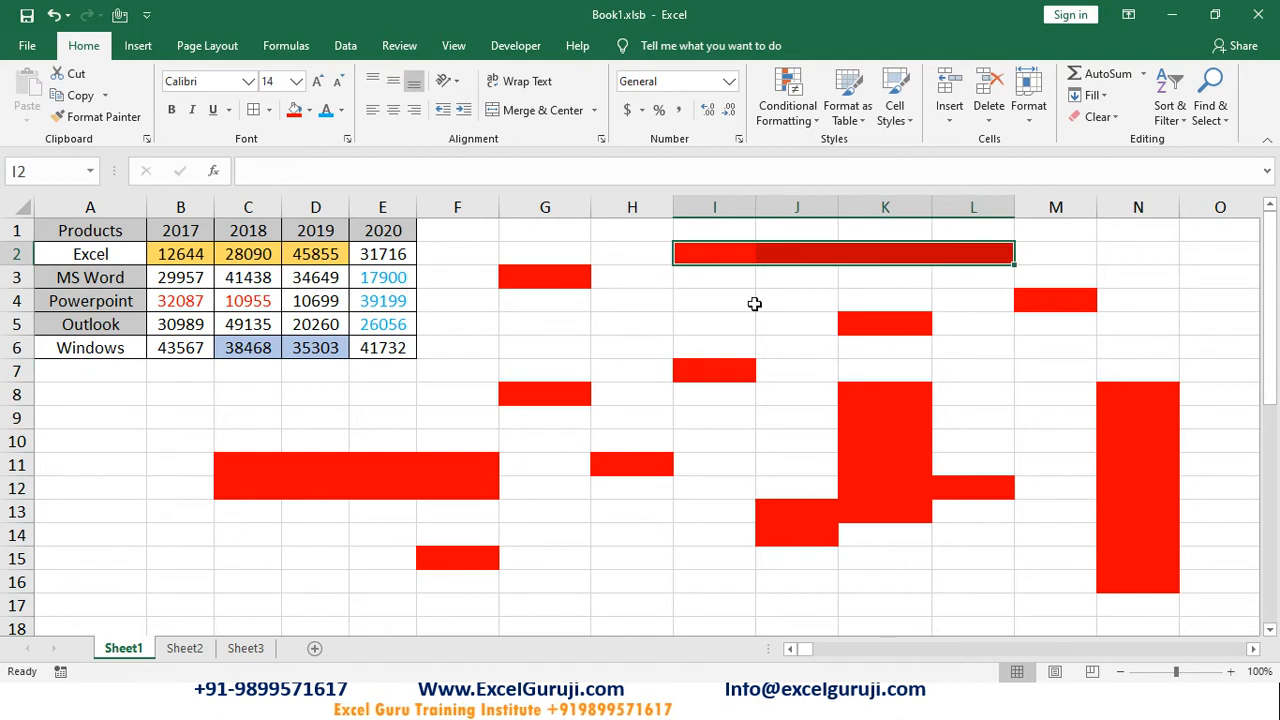
Clear all contents and formatting from column G onward and from the cells below the table, and return to A1
left_click_drag(545, 207, 1250, 207)
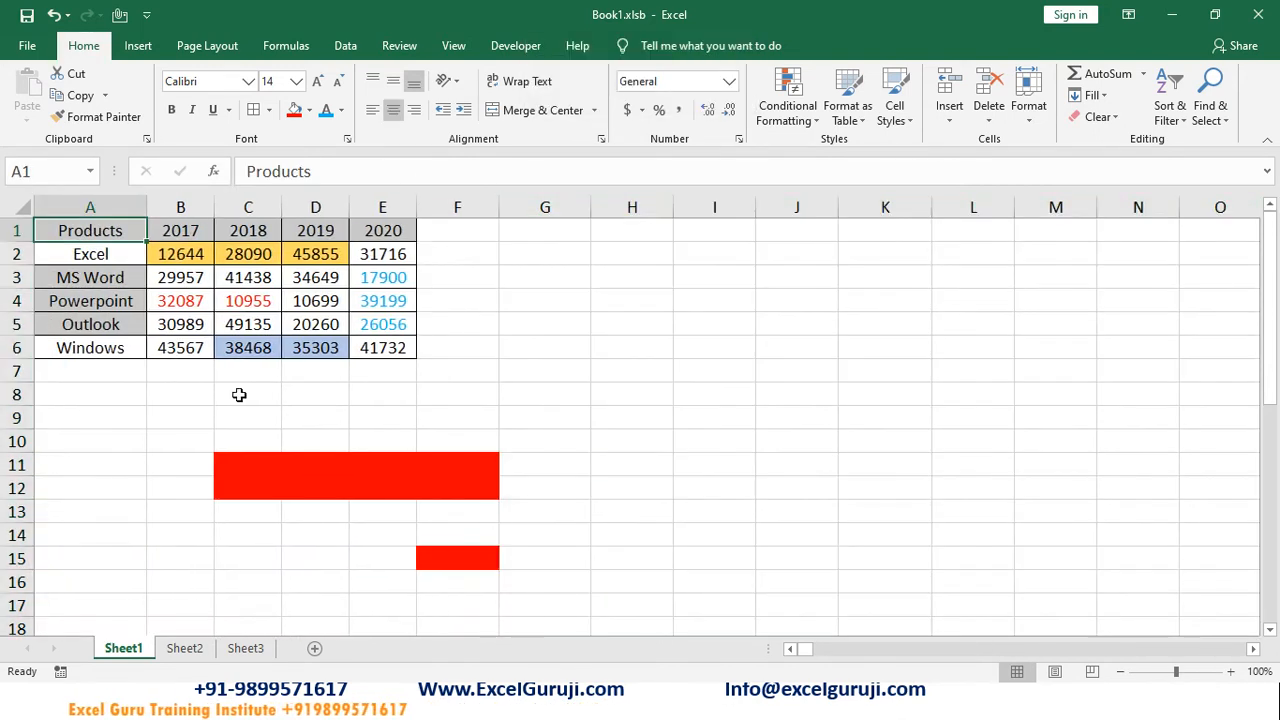
left_click_drag(240, 418, 705, 613)
type("aa")
key("Escape")
key("alt+e")
key("a")
key("a")
key("ctrl+Home")
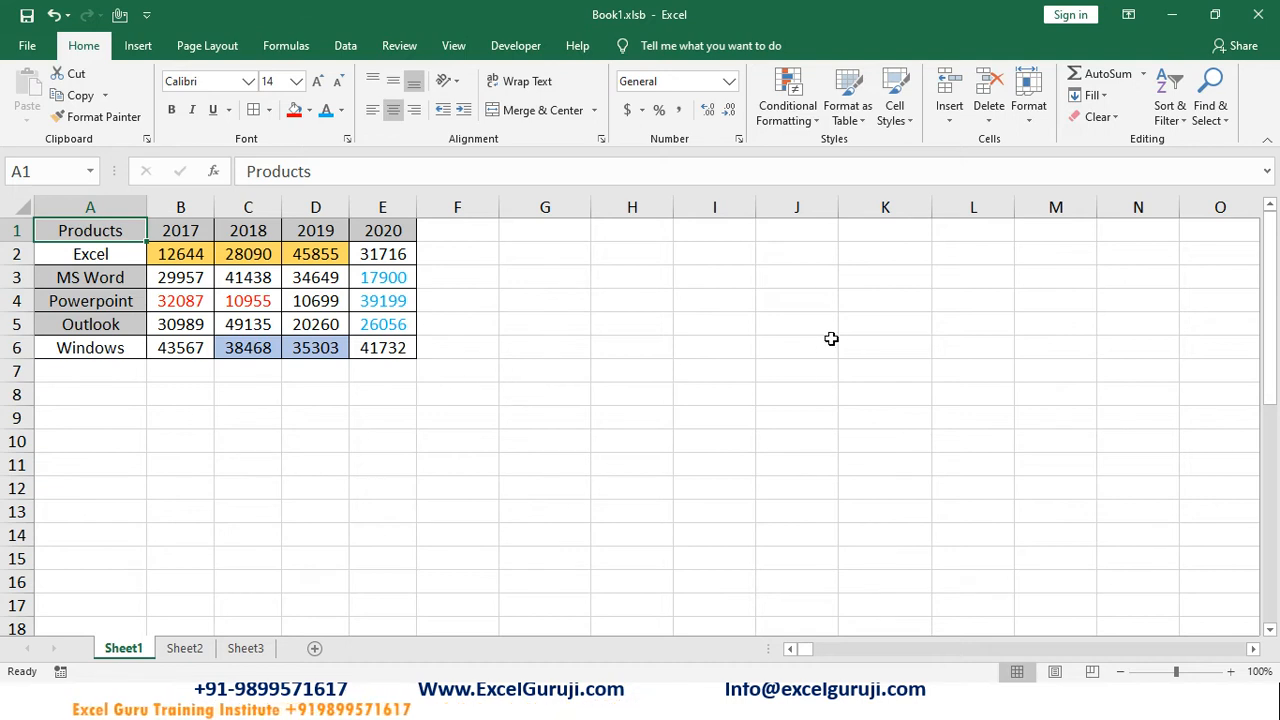
Copy the product table A1:E6 and paste it at G1
left_click_drag(390, 350, 20, 227)
key("ctrl+c")
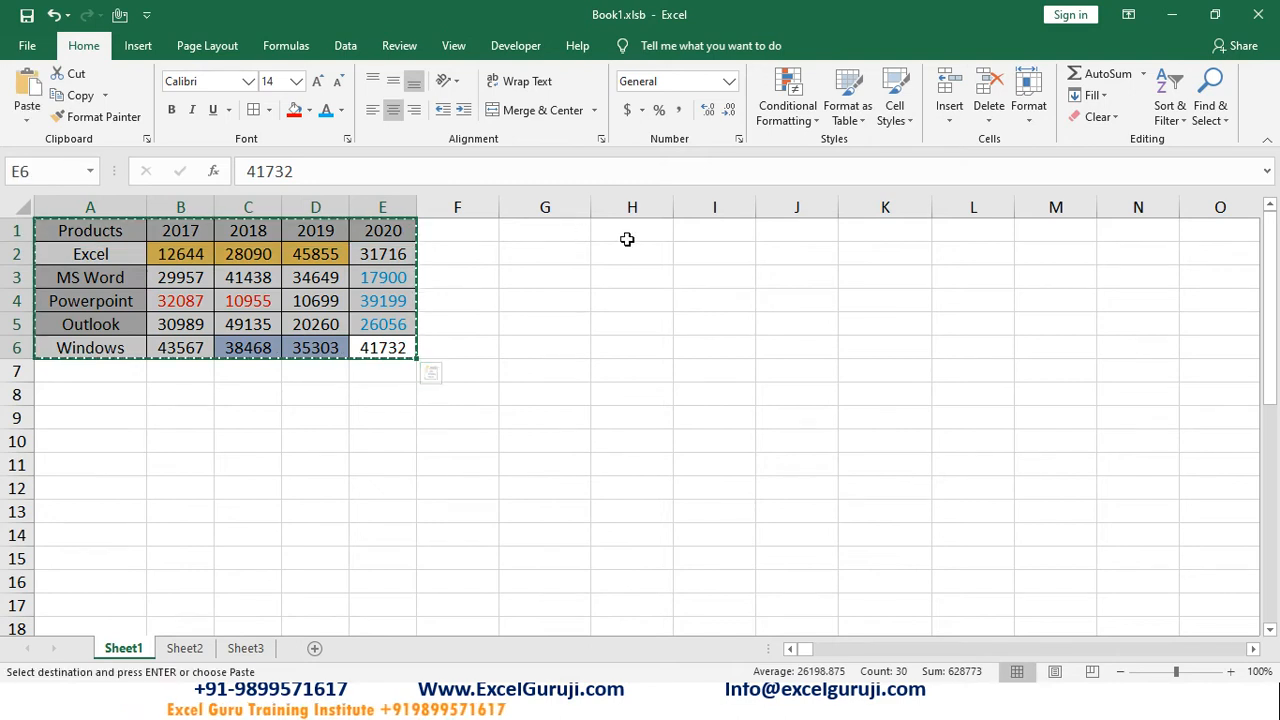
left_click(580, 229)
key("ctrl+v")
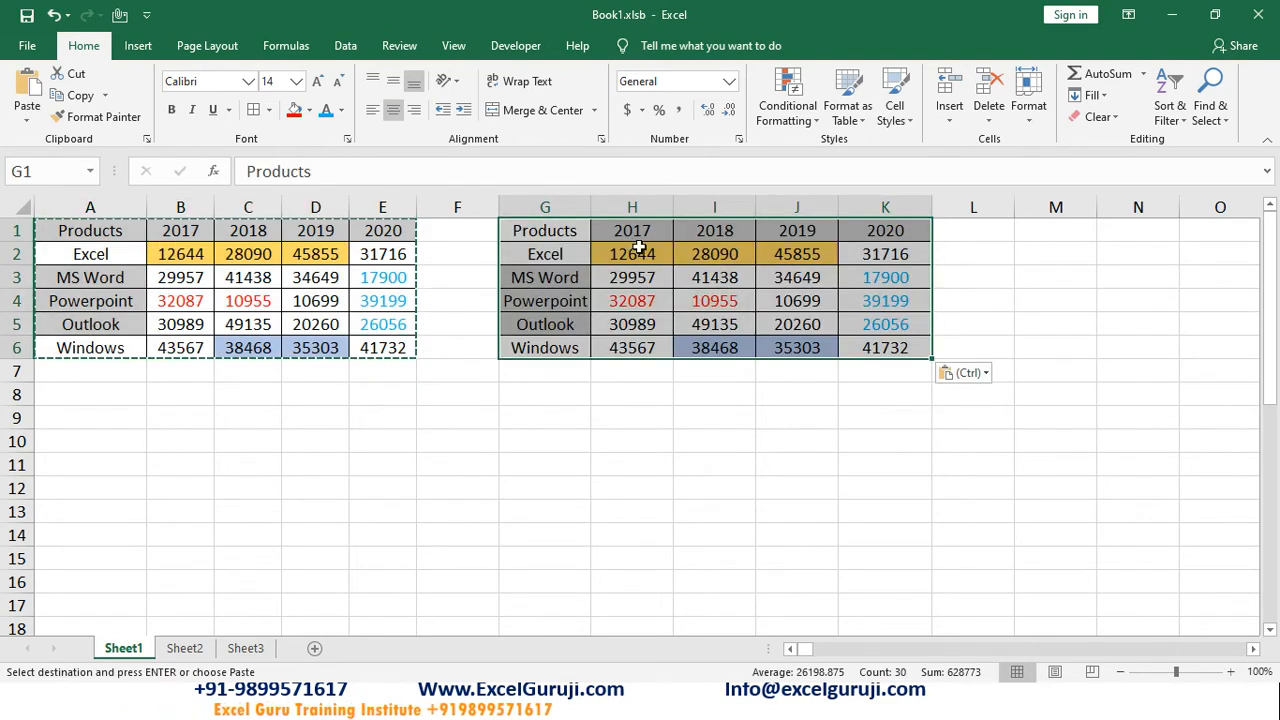
key("Escape")
Examine the Paste Special options for the copied table at G1, including Formulas, Values and Transpose, without pasting
left_click_drag(391, 354, 86, 233)
left_click(568, 228)
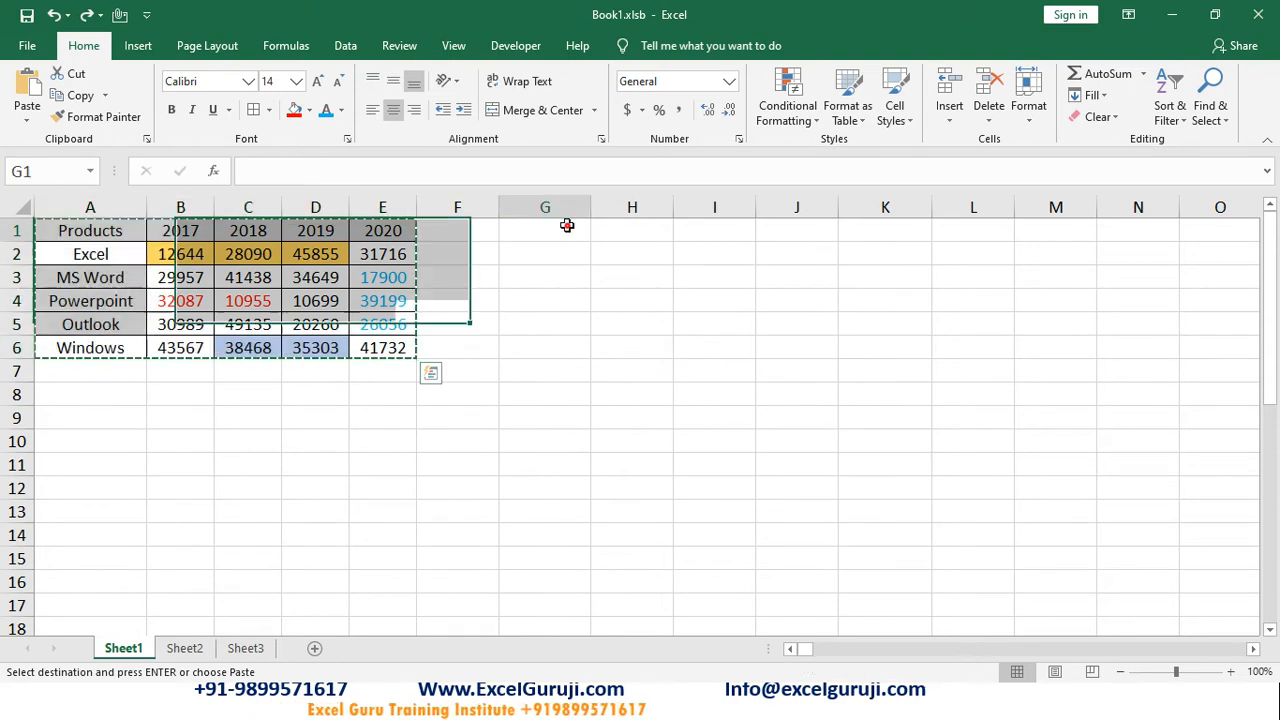
left_click(27, 113)
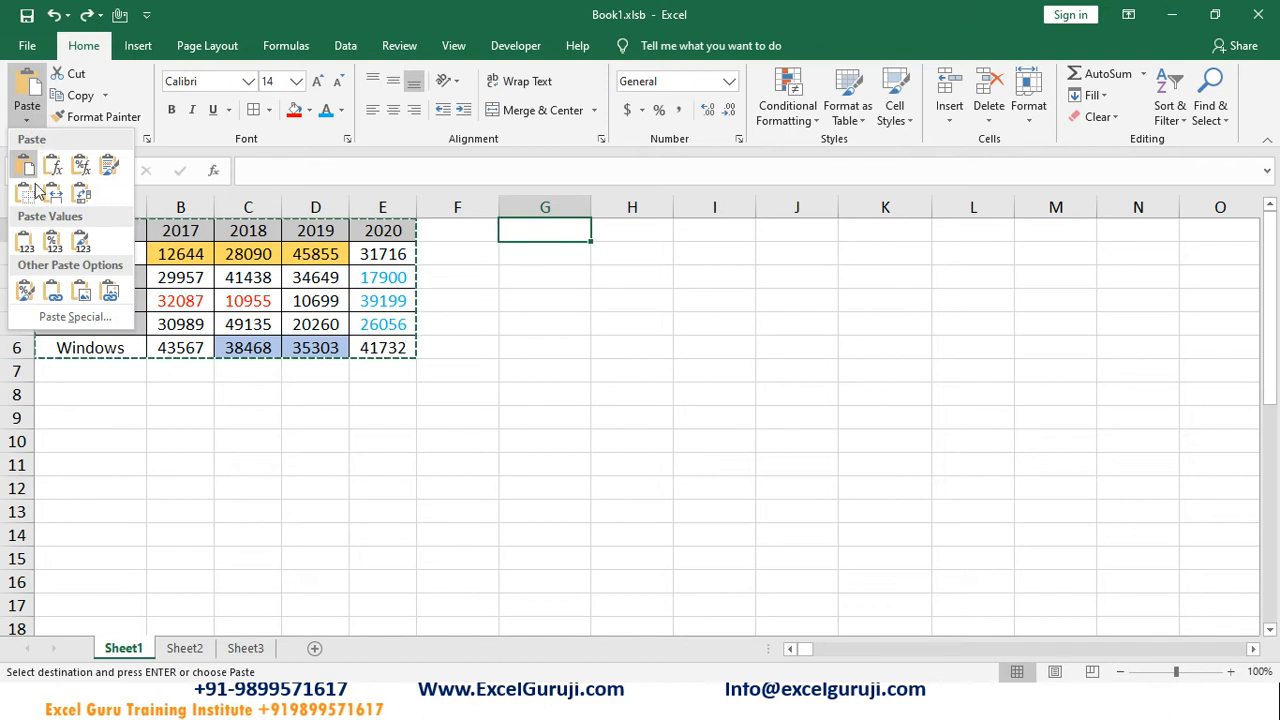
left_click(72, 316)
left_click_drag(511, 166, 857, 155)
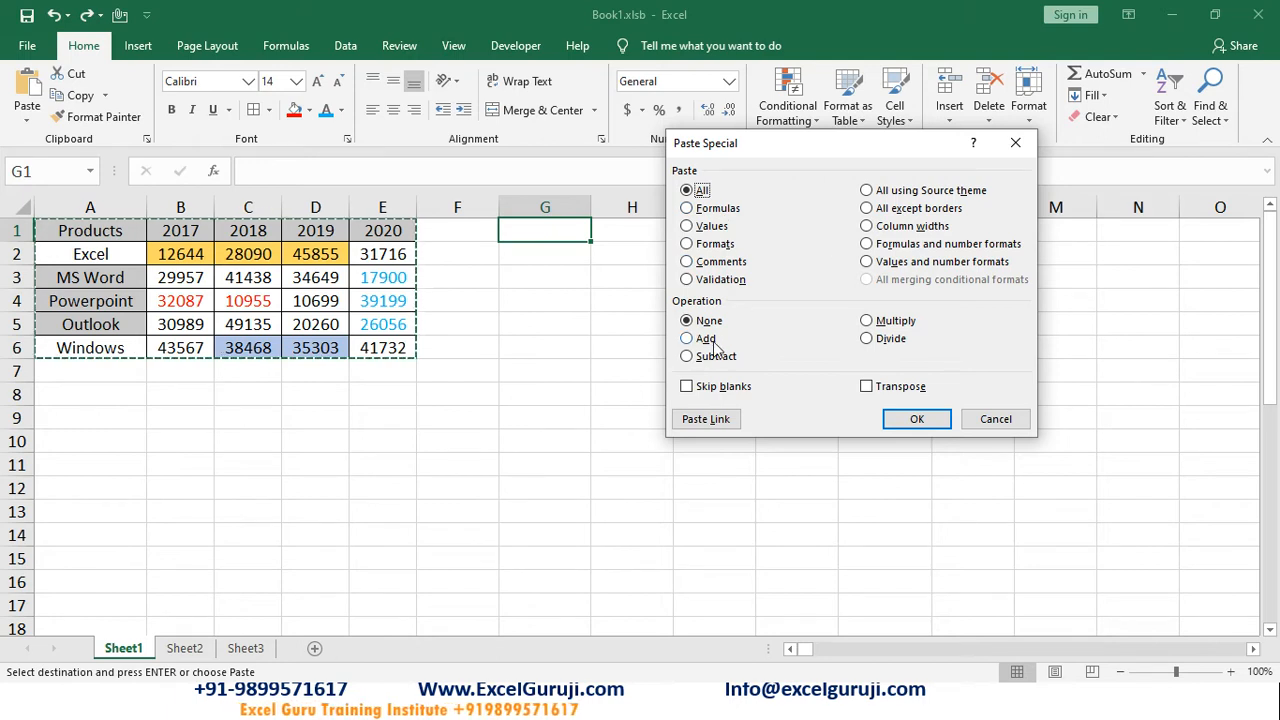
left_click(700, 214)
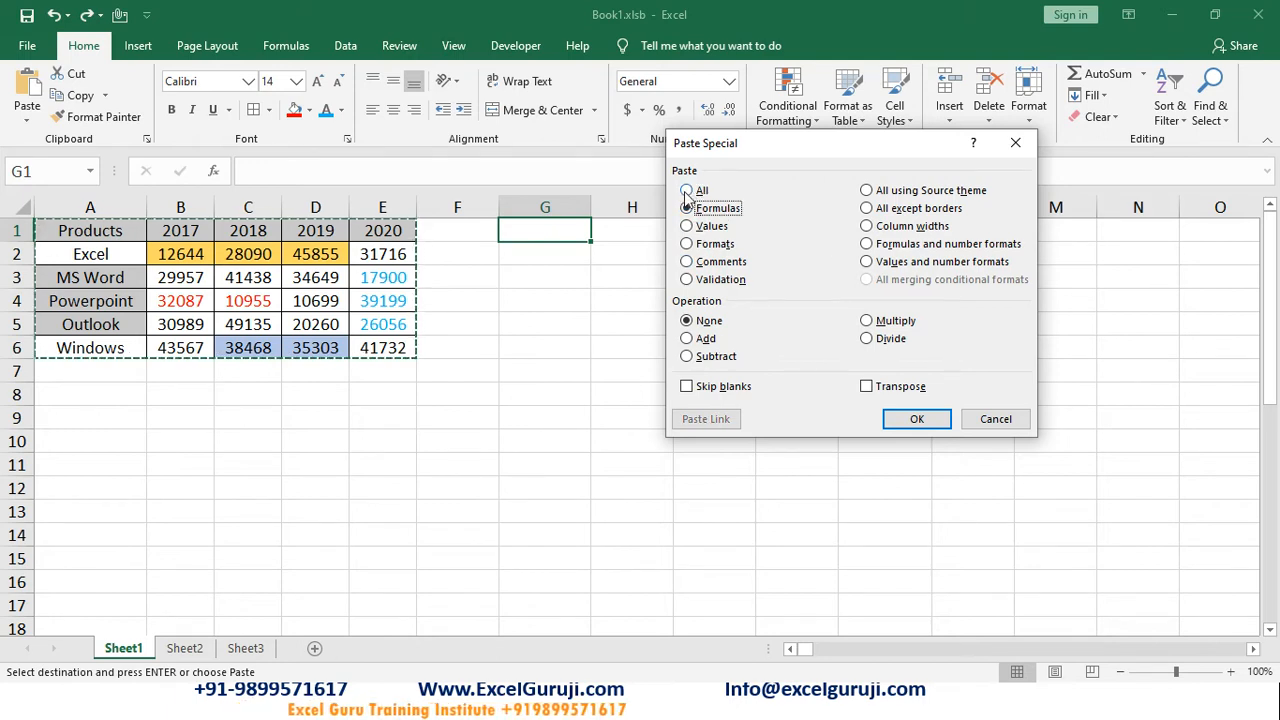
left_click(702, 226)
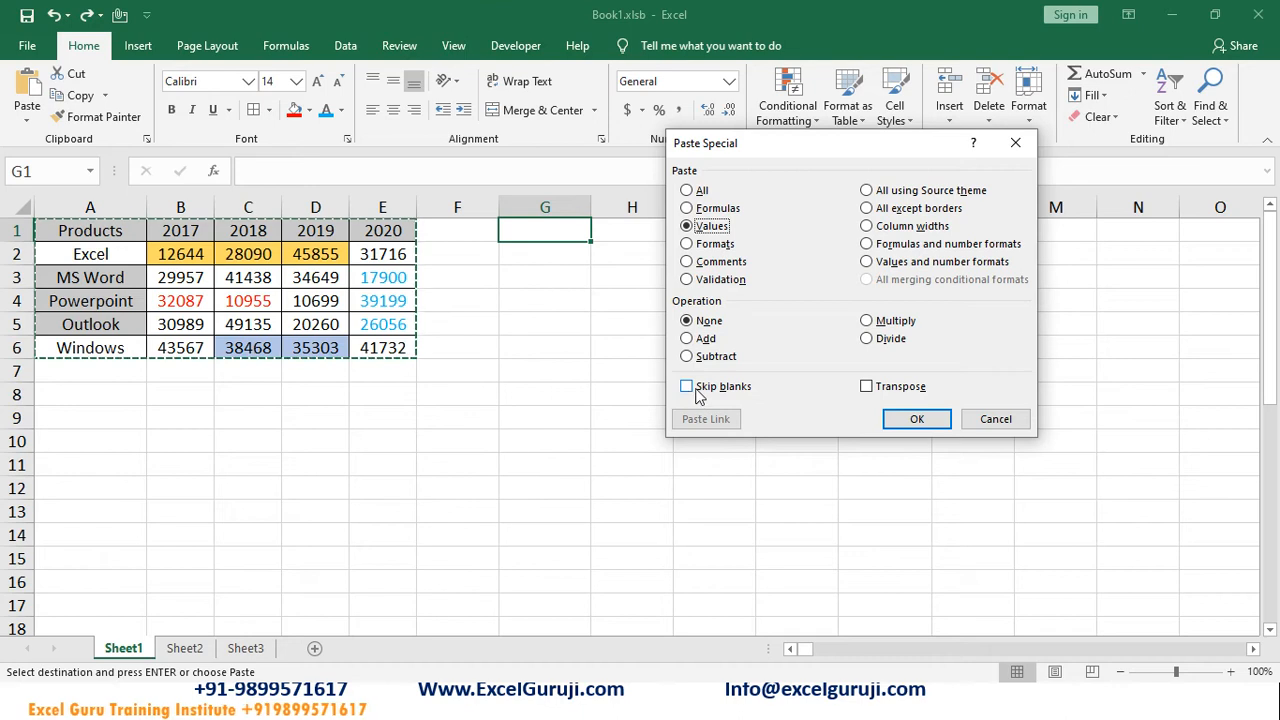
left_click(876, 395)
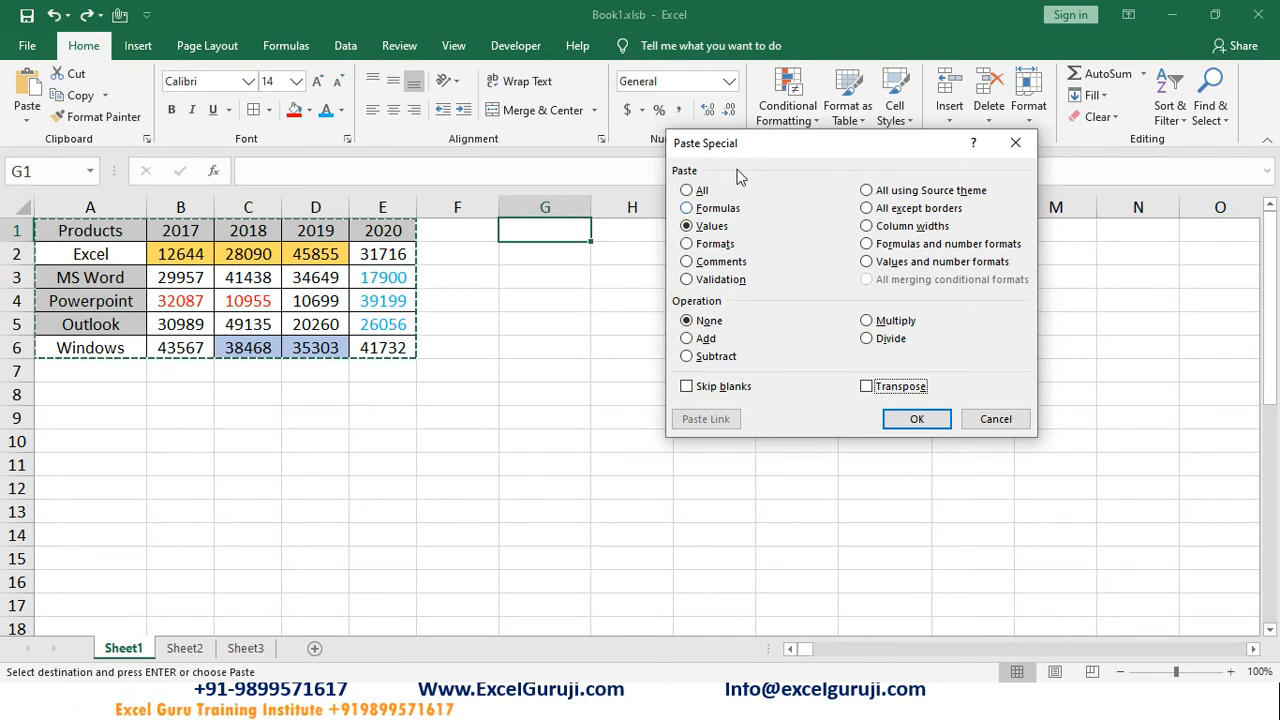
left_click(1015, 142)
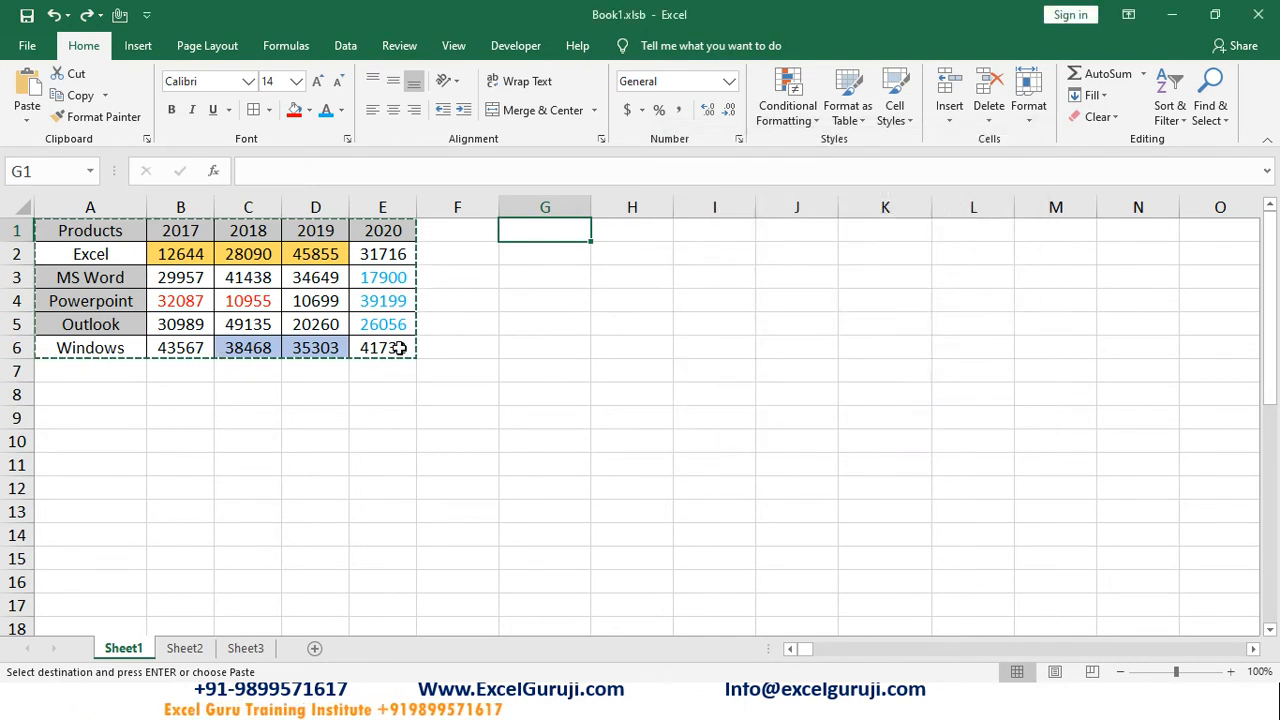
Paste only the values of the copied table A1:E6 at H1 with Paste Special
left_click_drag(403, 340, 3, 178)
left_click(644, 228)
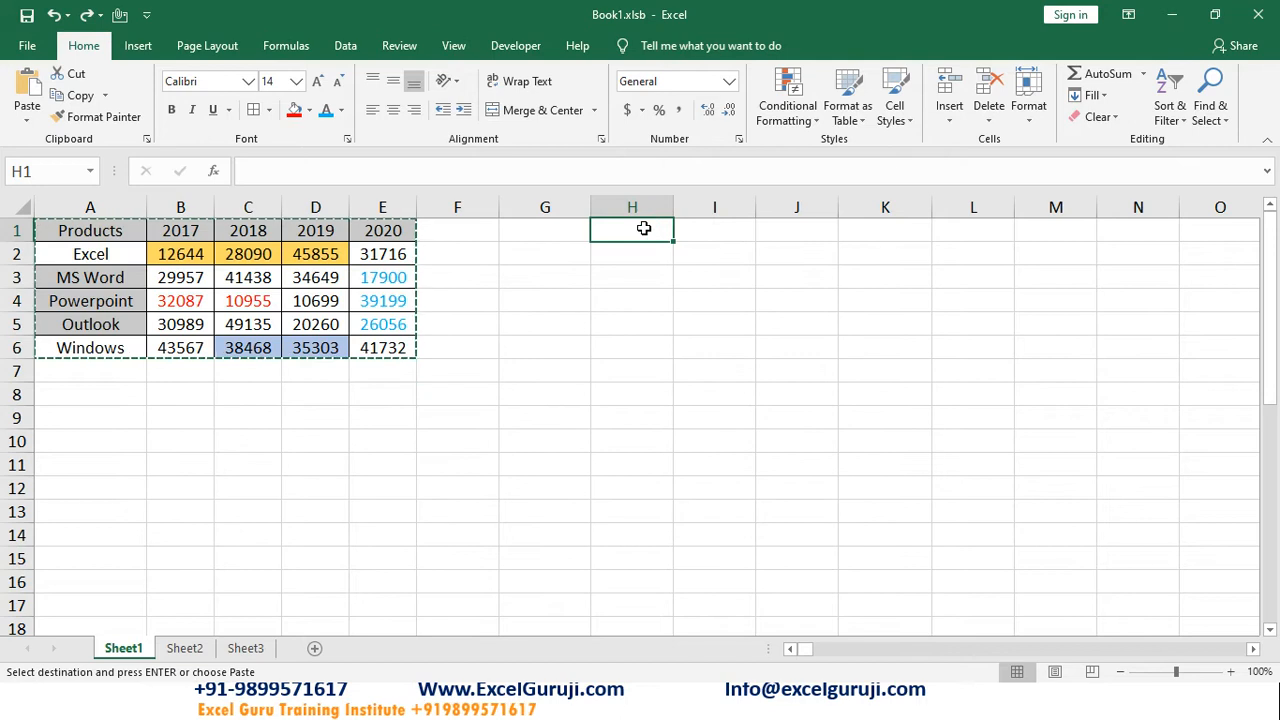
left_click(28, 110)
left_click(90, 312)
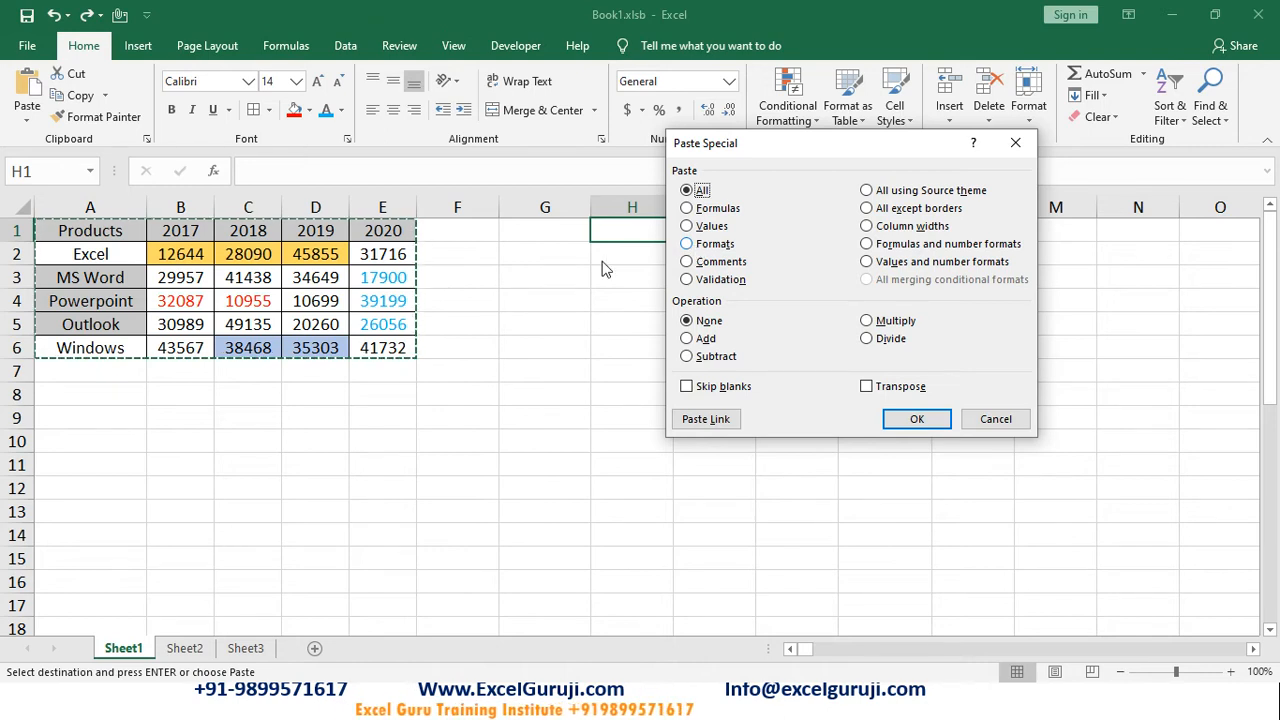
left_click_drag(748, 150, 245, 232)
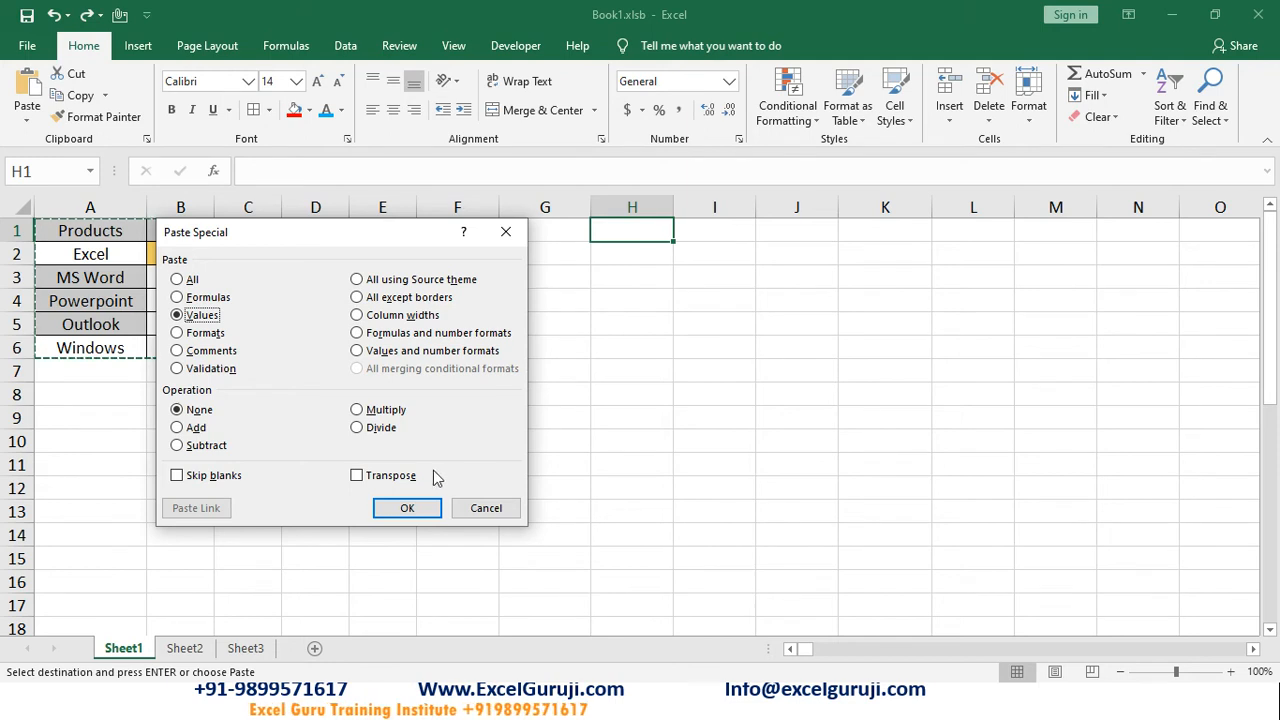
left_click(407, 508)
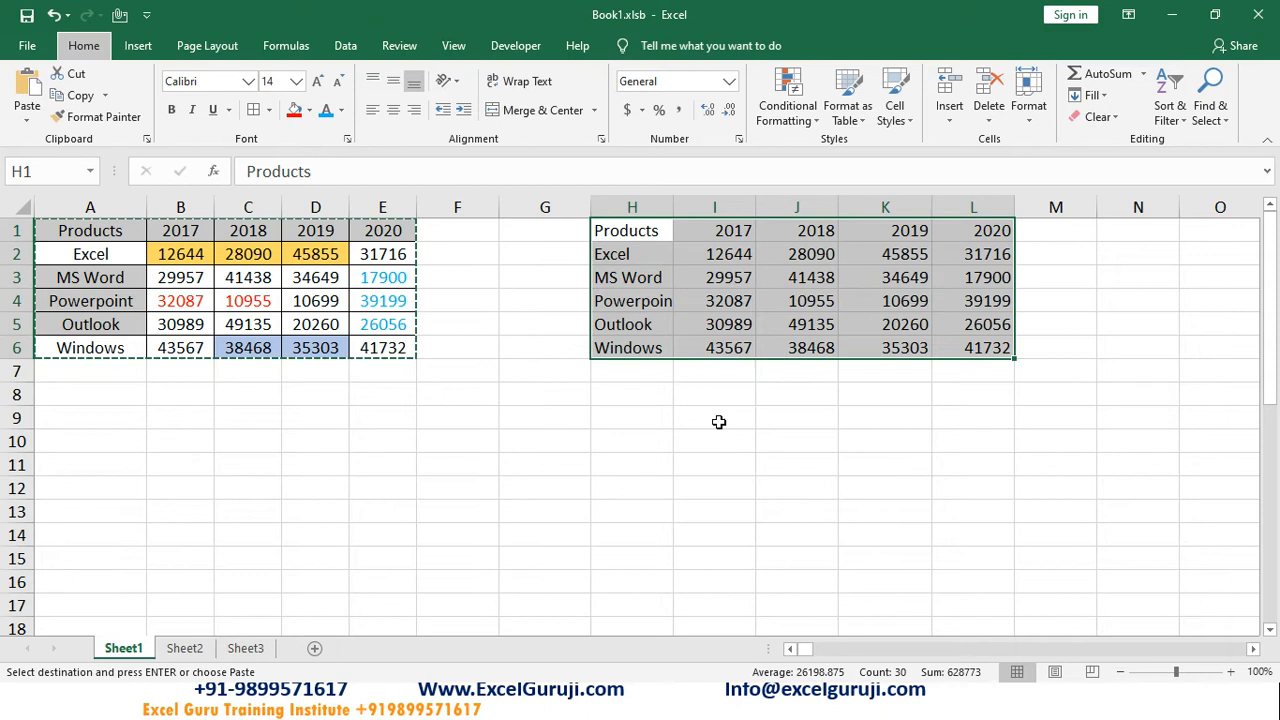
Review the Paste Special options and paste only the copied table's formats onto the values in H1:L6
key("ctrl+alt+v")
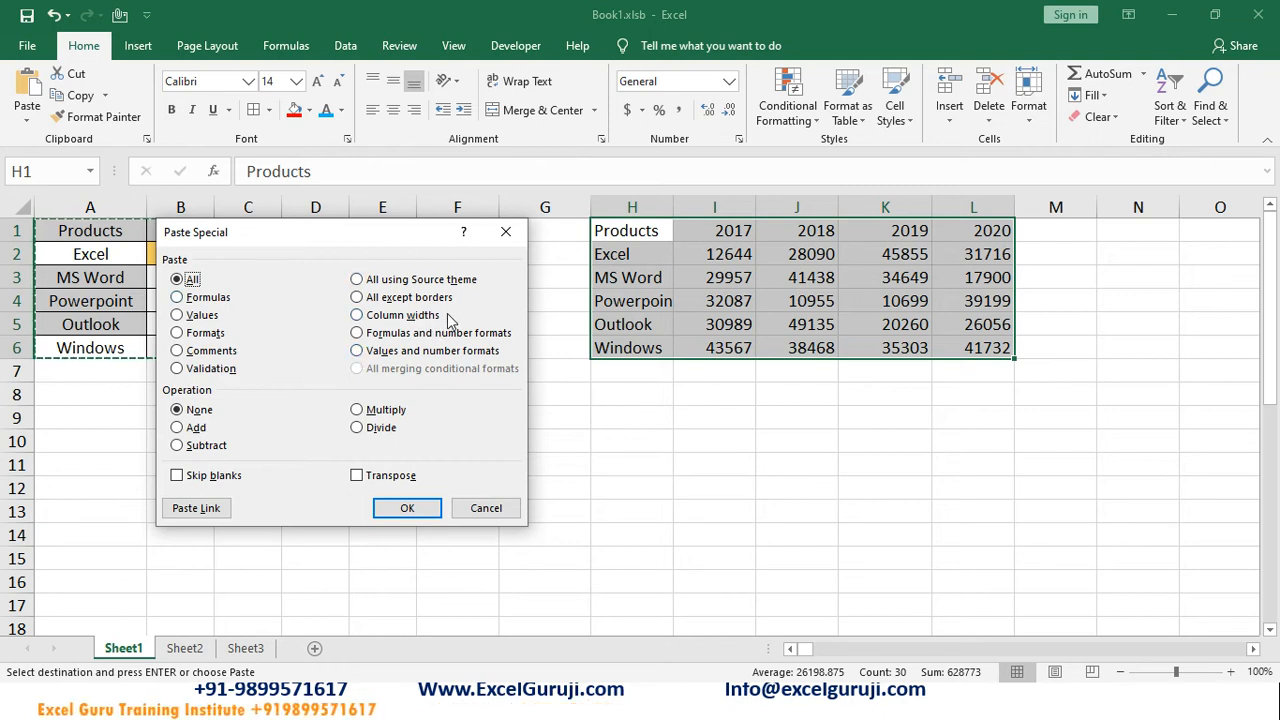
left_click_drag(340, 232, 395, 200)
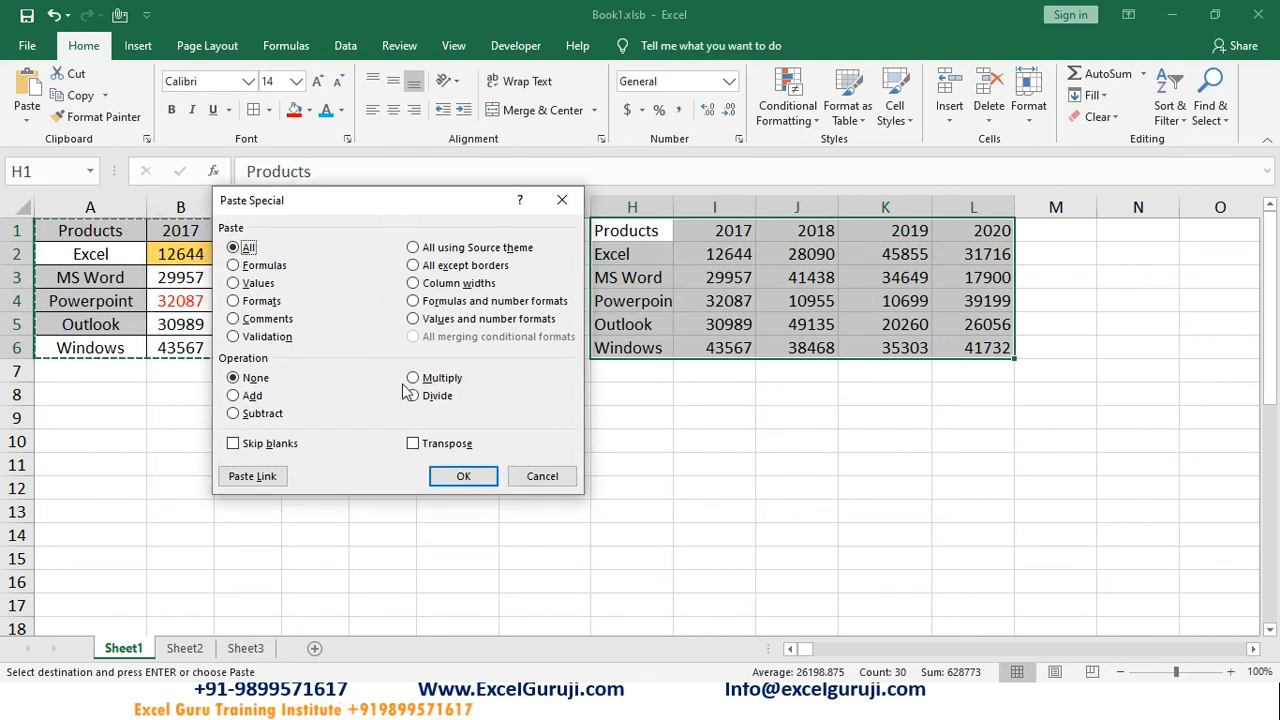
key("v")
key("f")
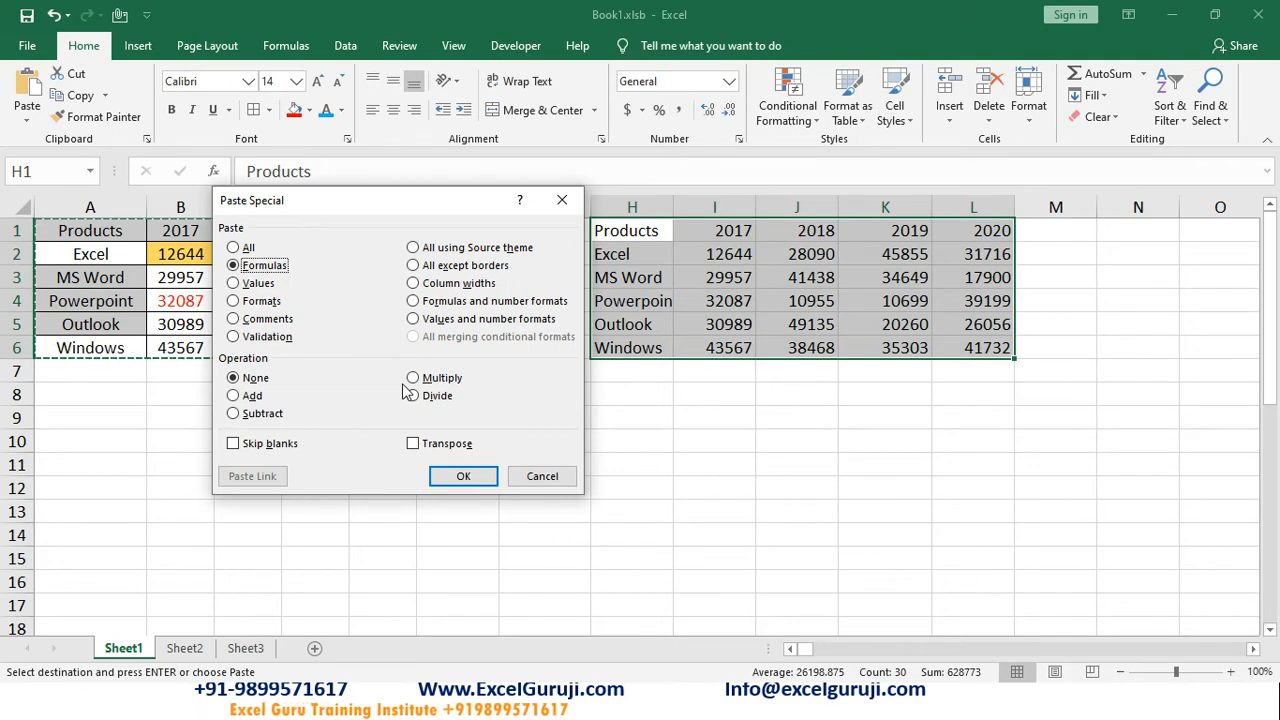
key("t")
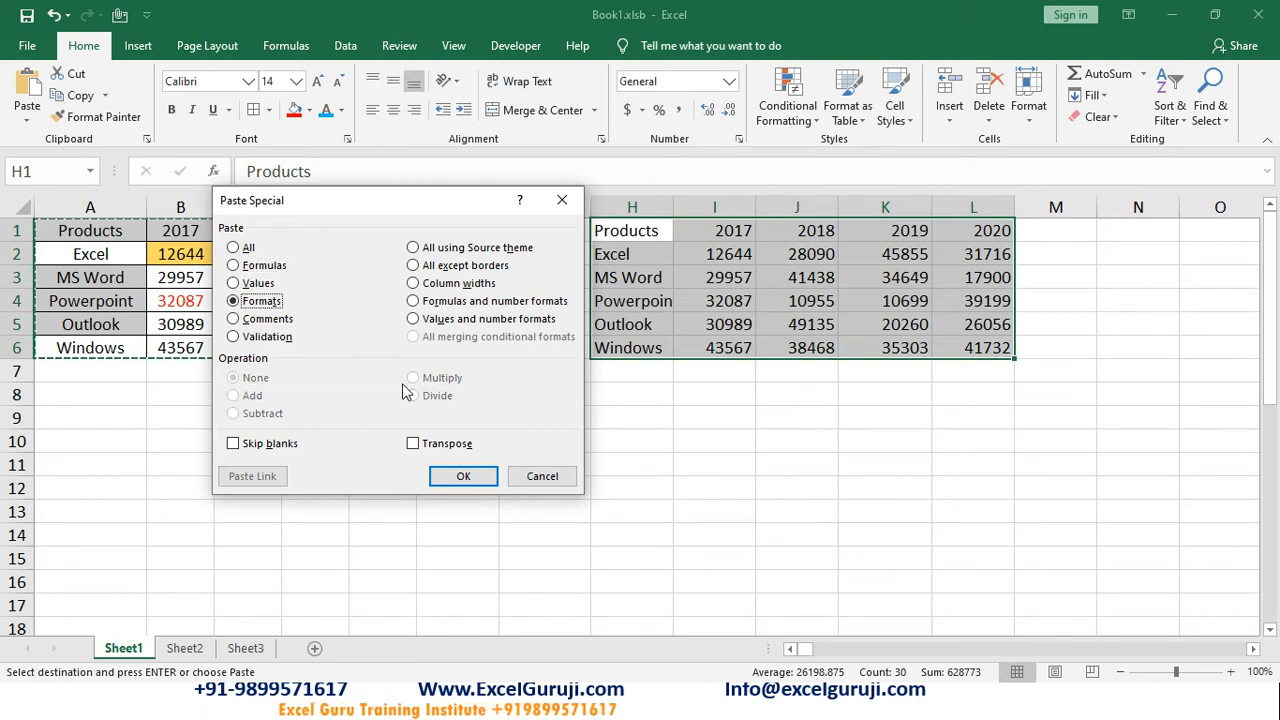
key("c")
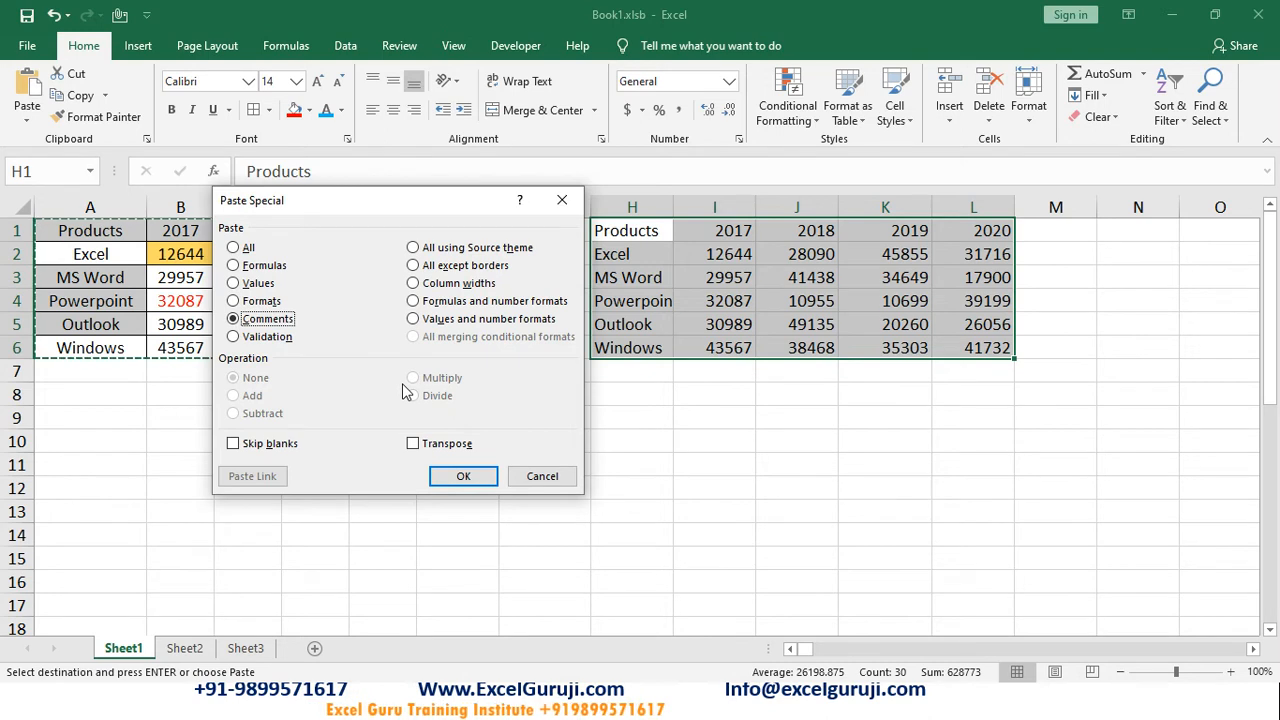
key("n")
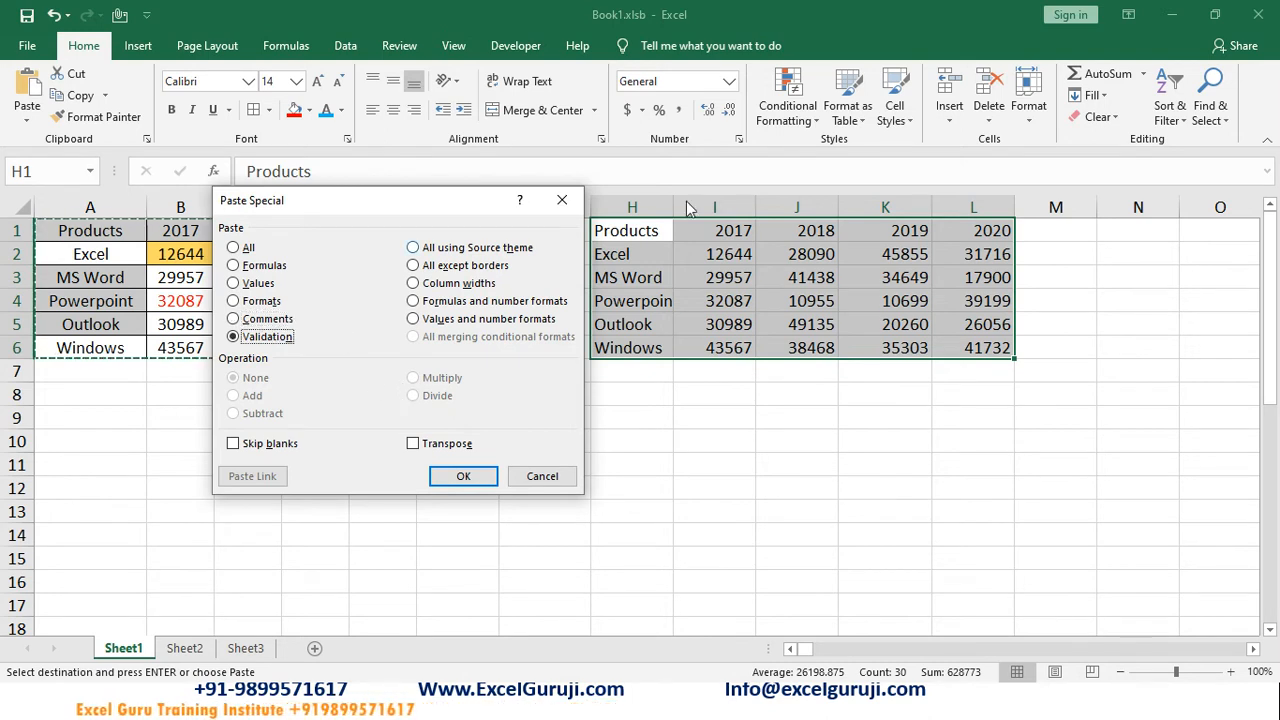
left_click(249, 306)
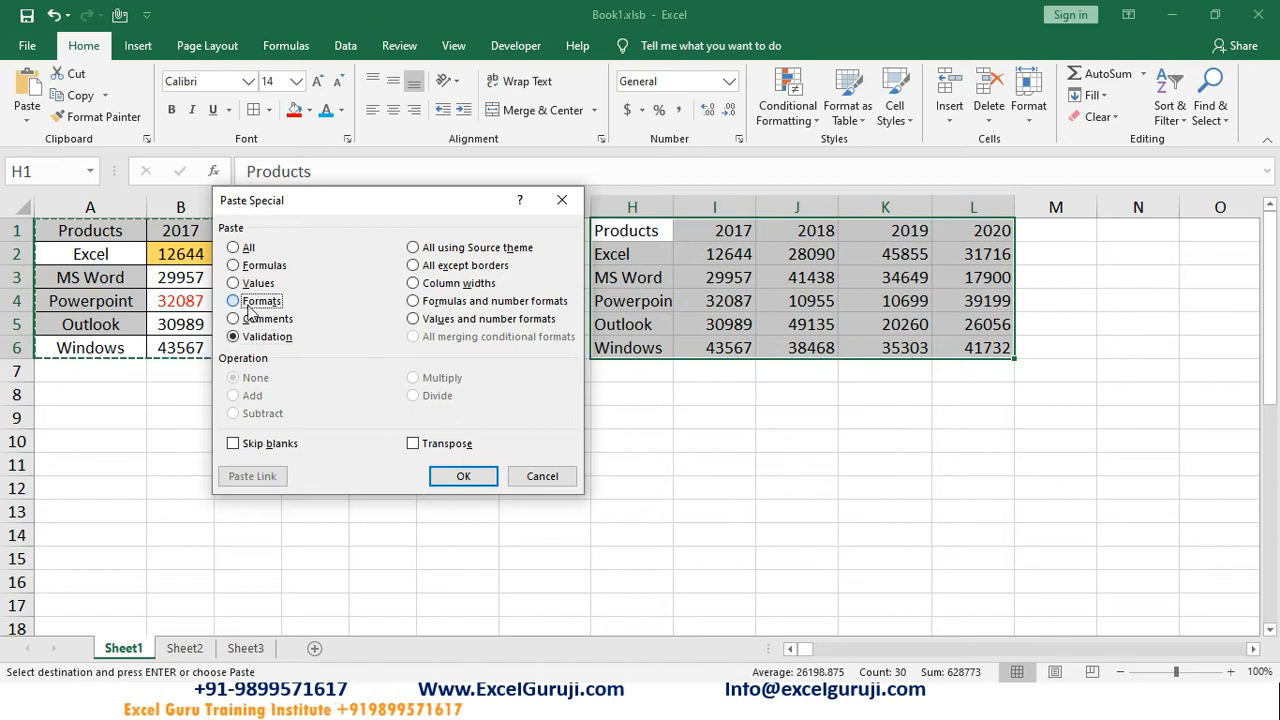
left_click(466, 477)
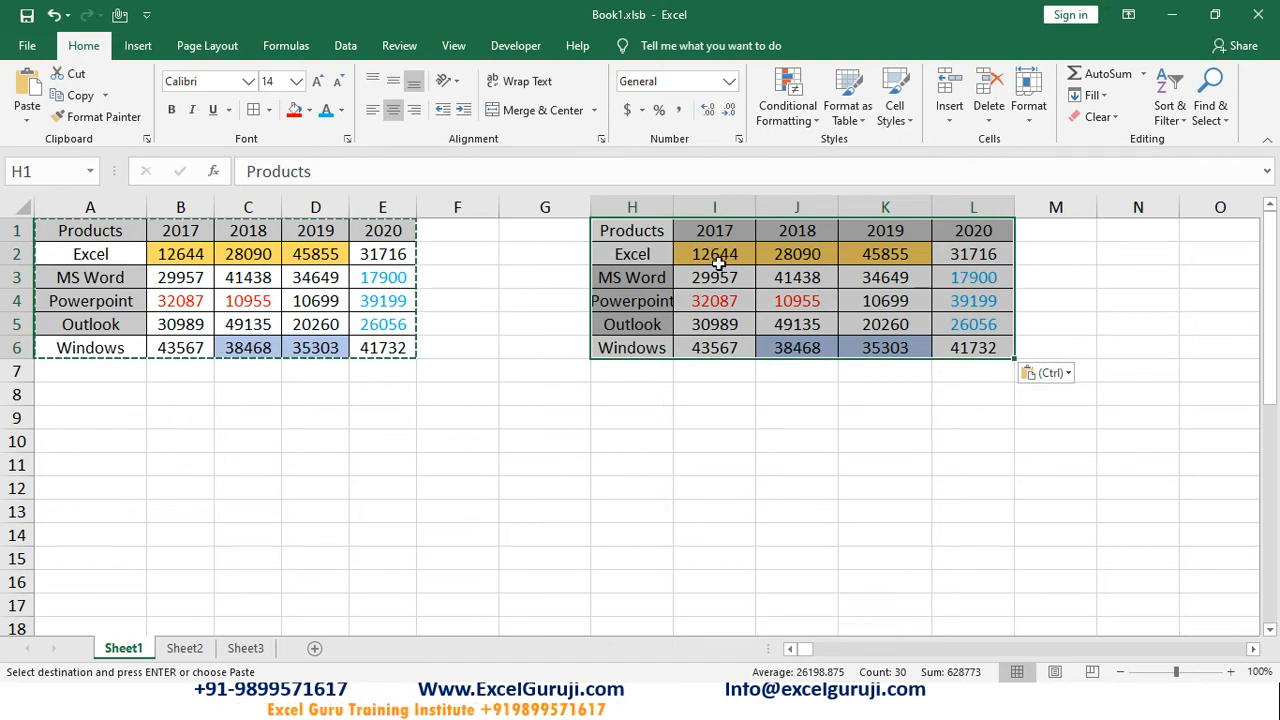
Undo the formats paste and the values paste in H1:L6
key("ctrl+z")
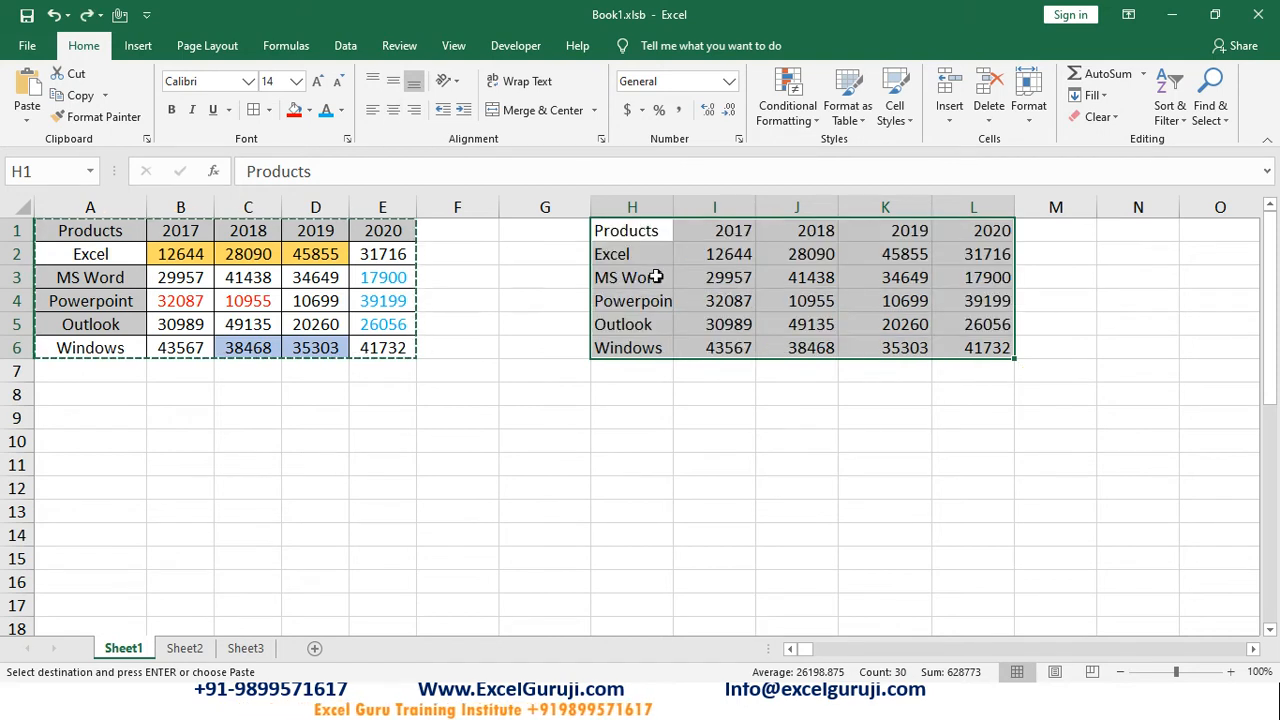
key("ctrl+z")
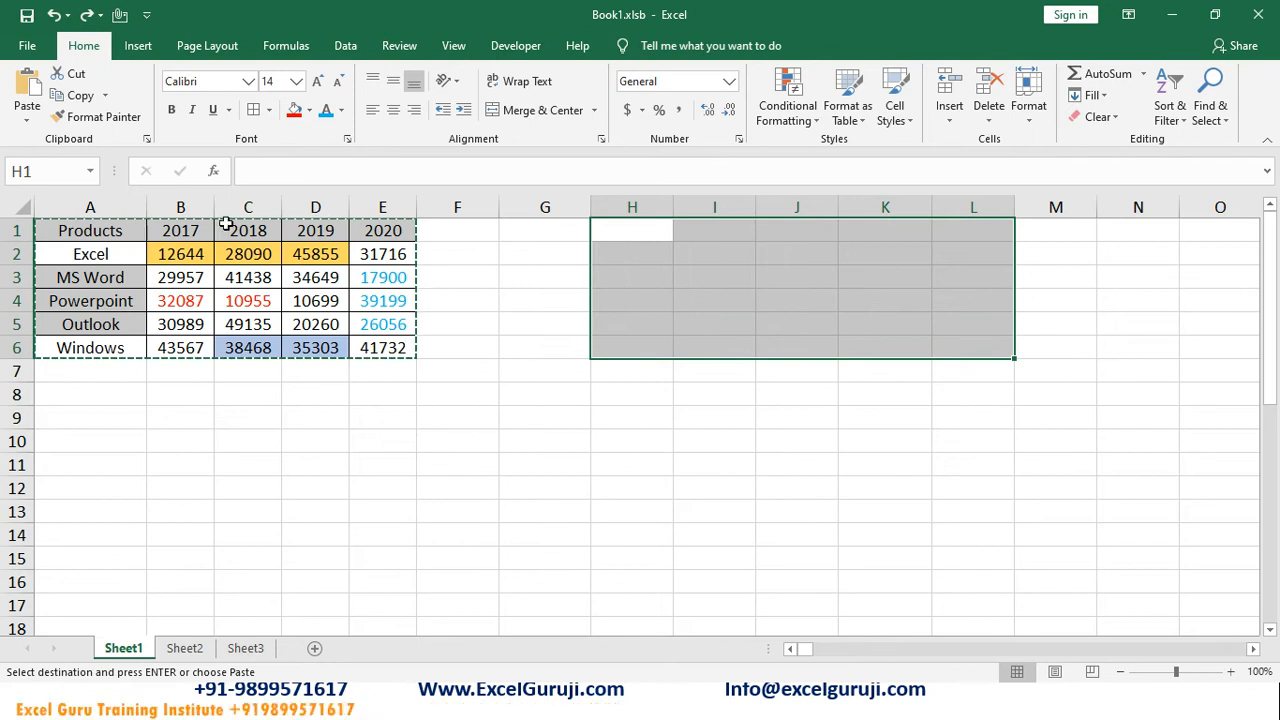
Paste only the formats of the copied table at the empty cell H1
left_click(626, 227)
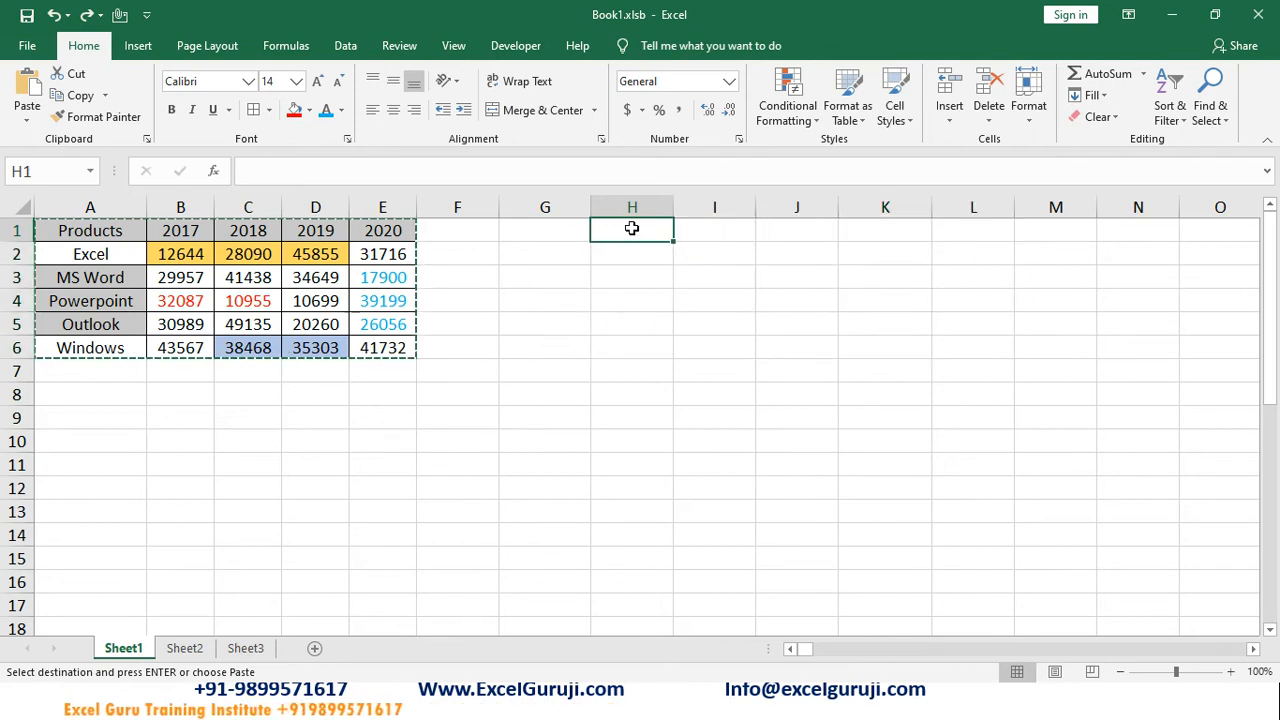
key("ctrl+alt+v")
key("t")
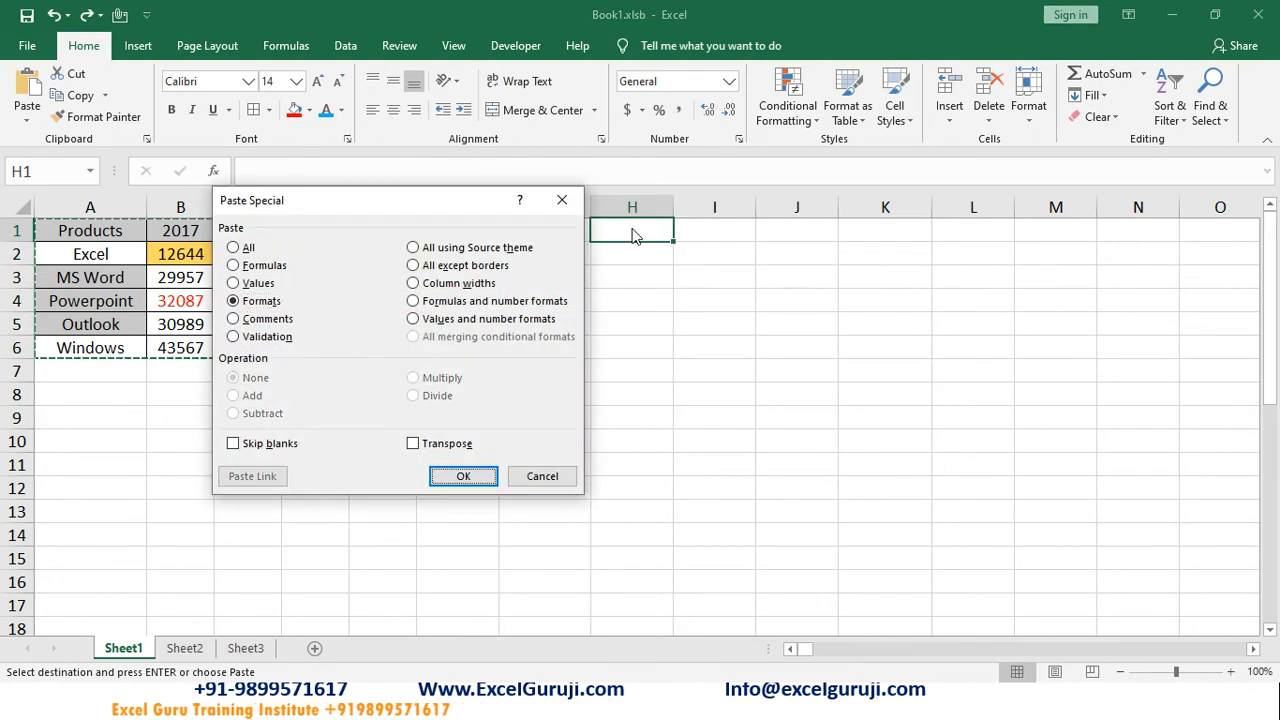
key("Return")
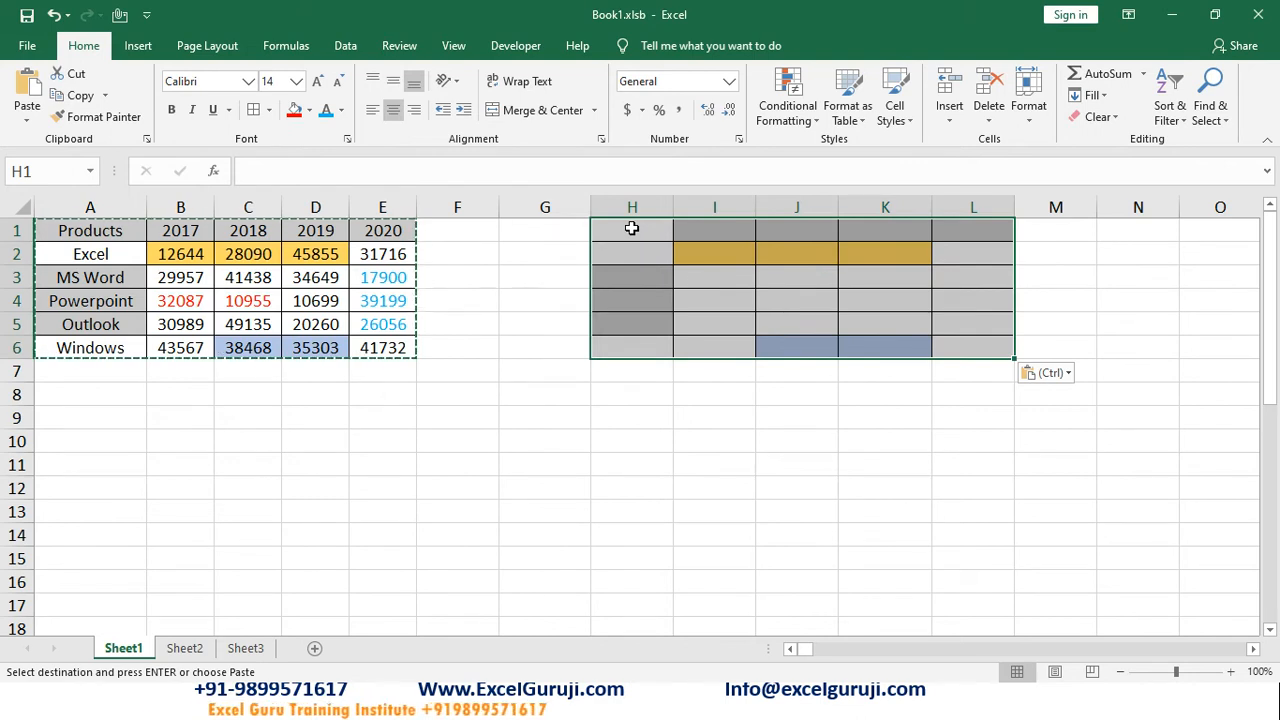
Paste only the values of the copied table into the formatted empty block H1:L6
key("alt+e")
key("s")
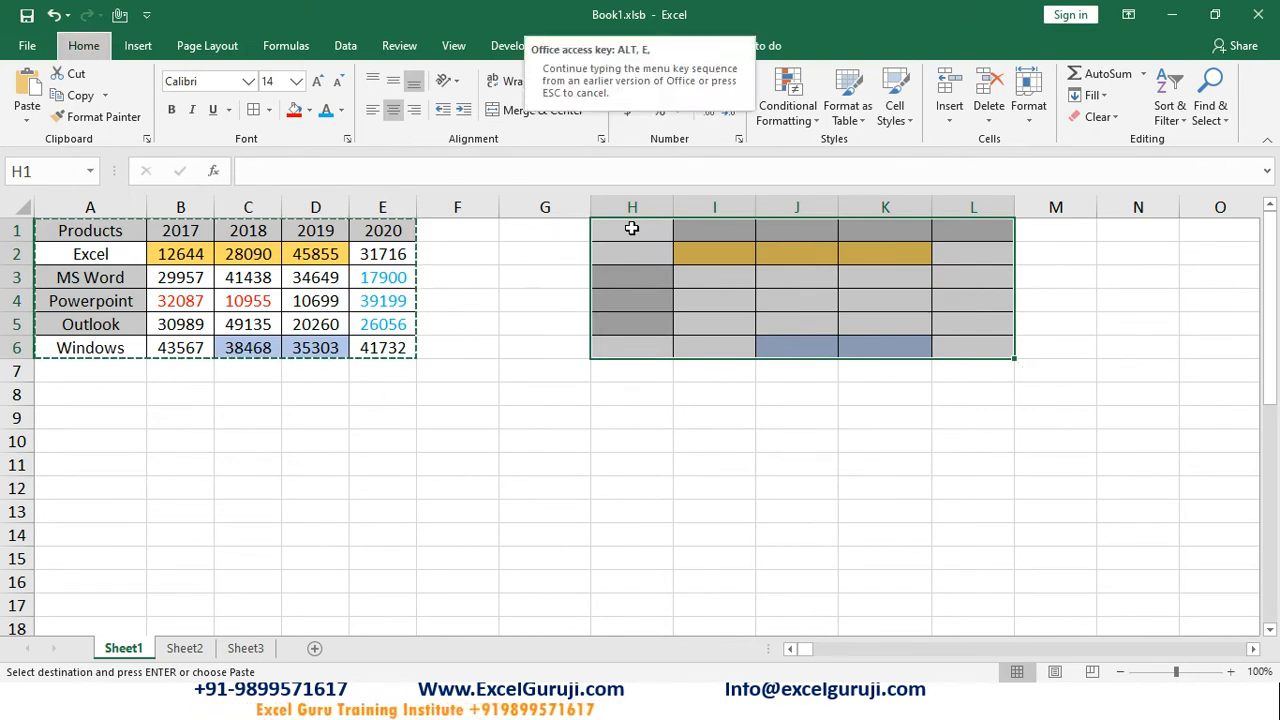
key("v")
key("Return")
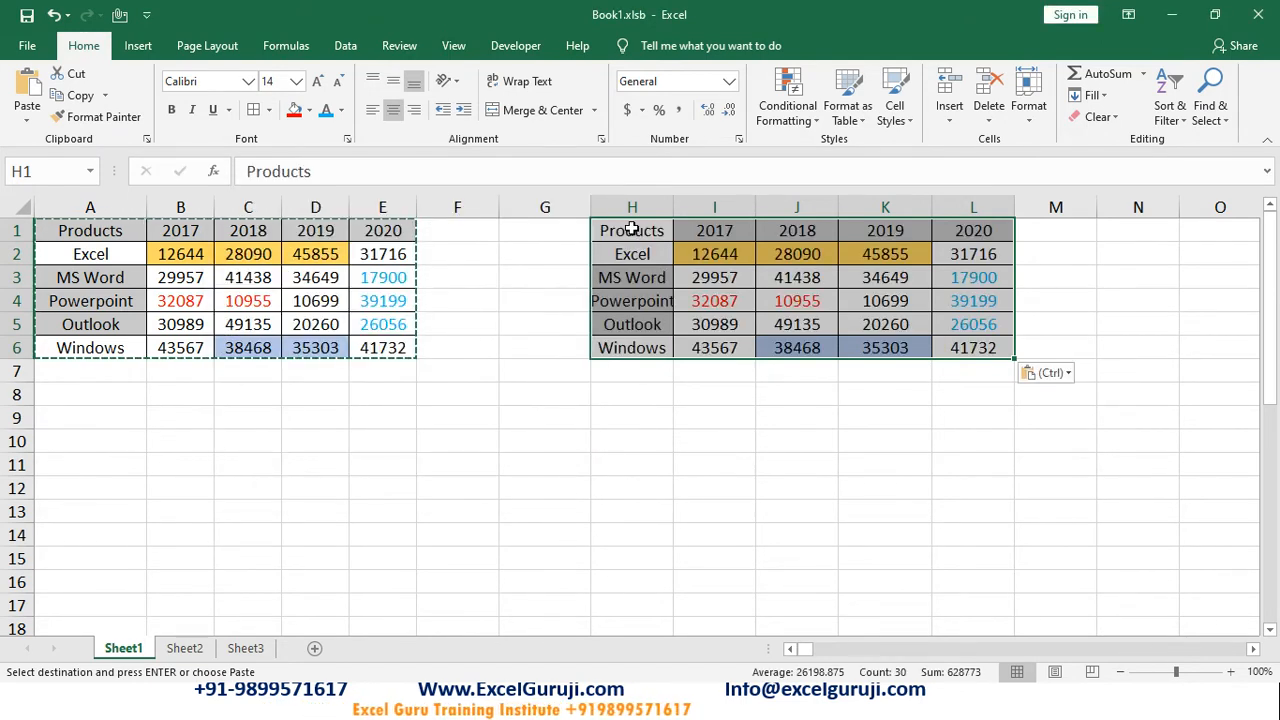
Clear all contents and formatting from columns H through L
left_click_drag(650, 209, 958, 232)
key("alt+e")
key("d")
key("alt+e")
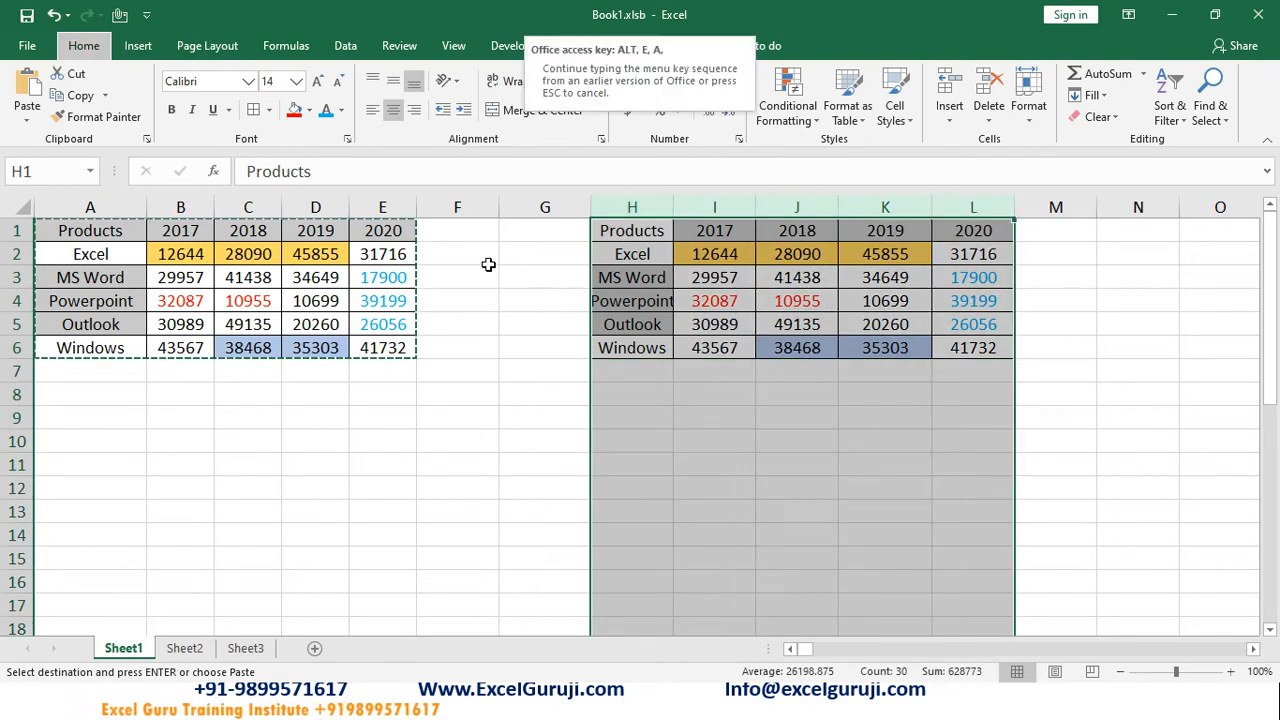
key("d")
Add the header Total Sales in cell F1
left_click(461, 231)
type("Ttoal")
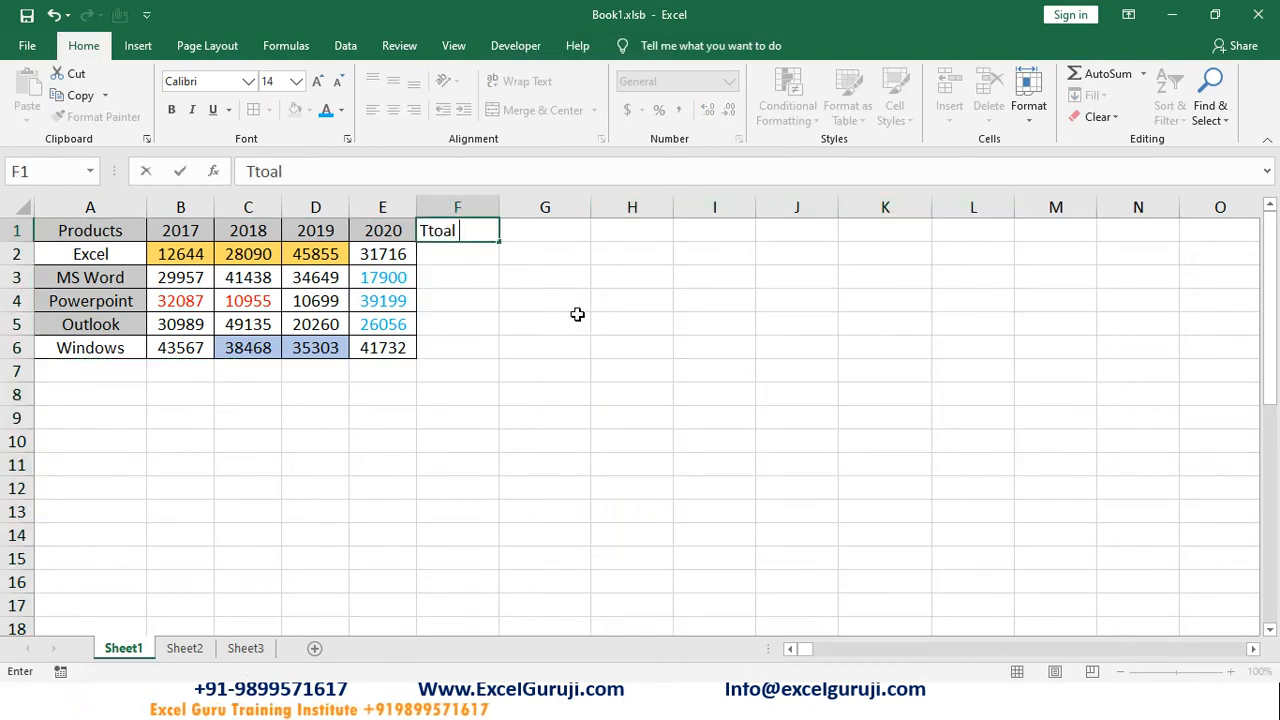
type("Total Sales")
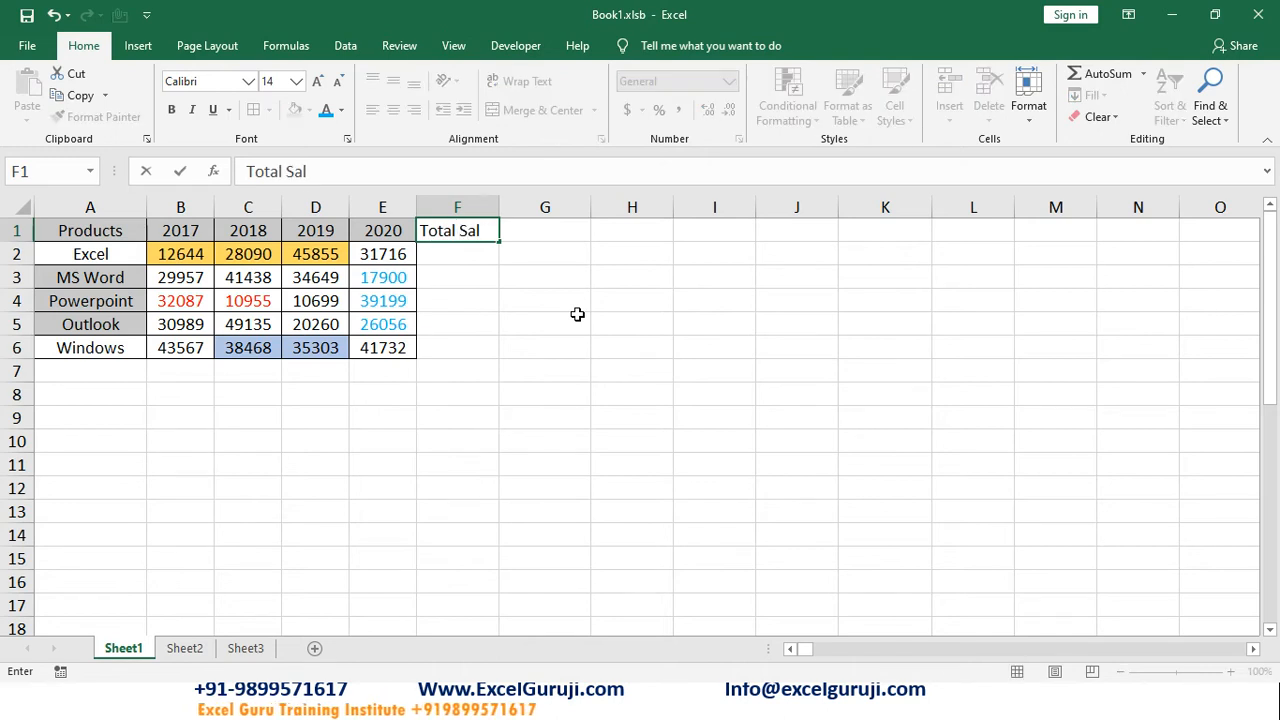
key("Return")
Sum the 2017–2020 sales in F2 with AutoSum and copy the formula down through F6
key("alt+equal")
key("Return")
key("Up")
key("ctrl+c")
key("Left")
key("ctrl+Down")
key("Right")
key("ctrl+shift+Up")
key("ctrl+v")
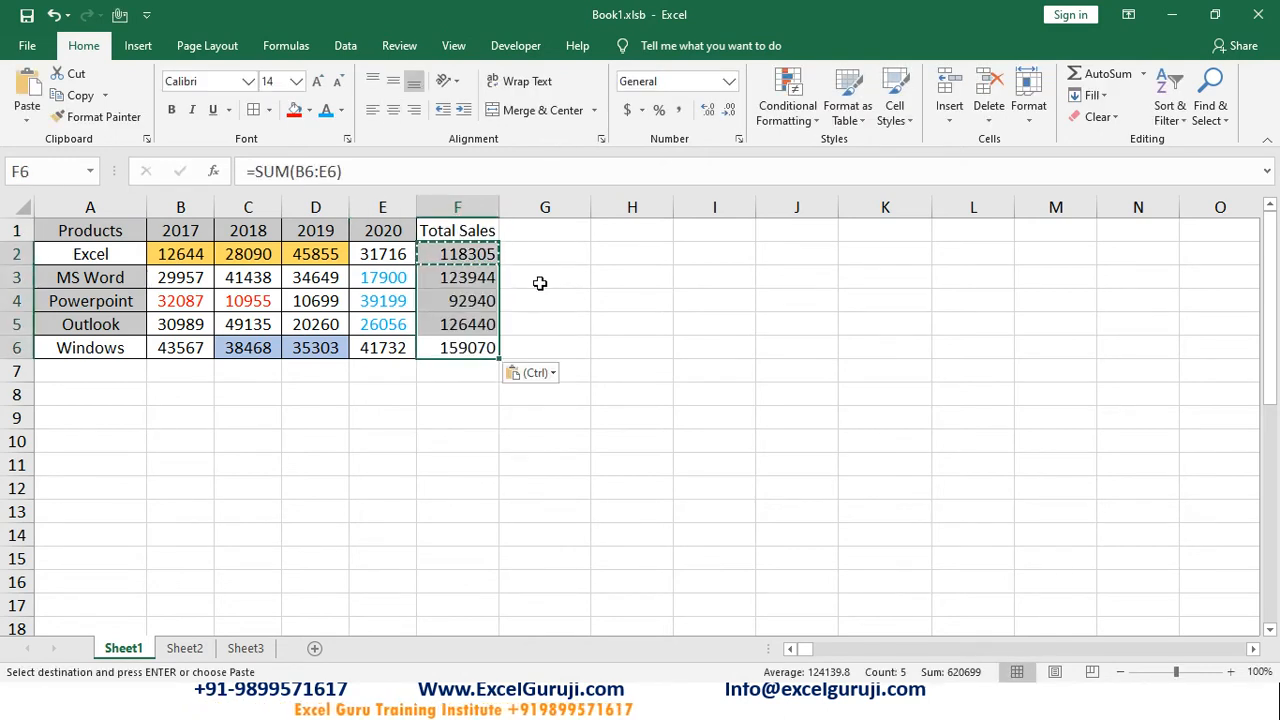
double_click(458, 282)
key("Escape")
Copy the table A1:F6 with Total Sales, paste only its values at H1 and compare M2 with F2
left_click(433, 234)
key("ctrl+a")
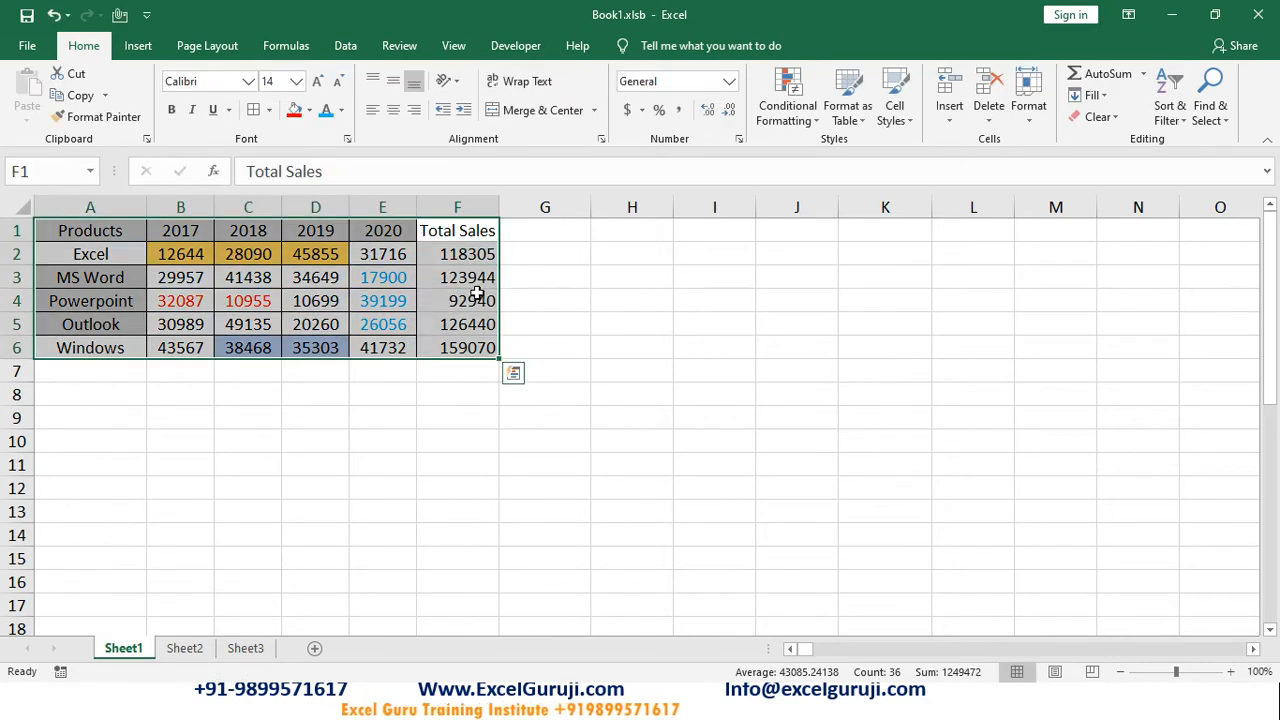
left_click(455, 260)
left_click(457, 323)
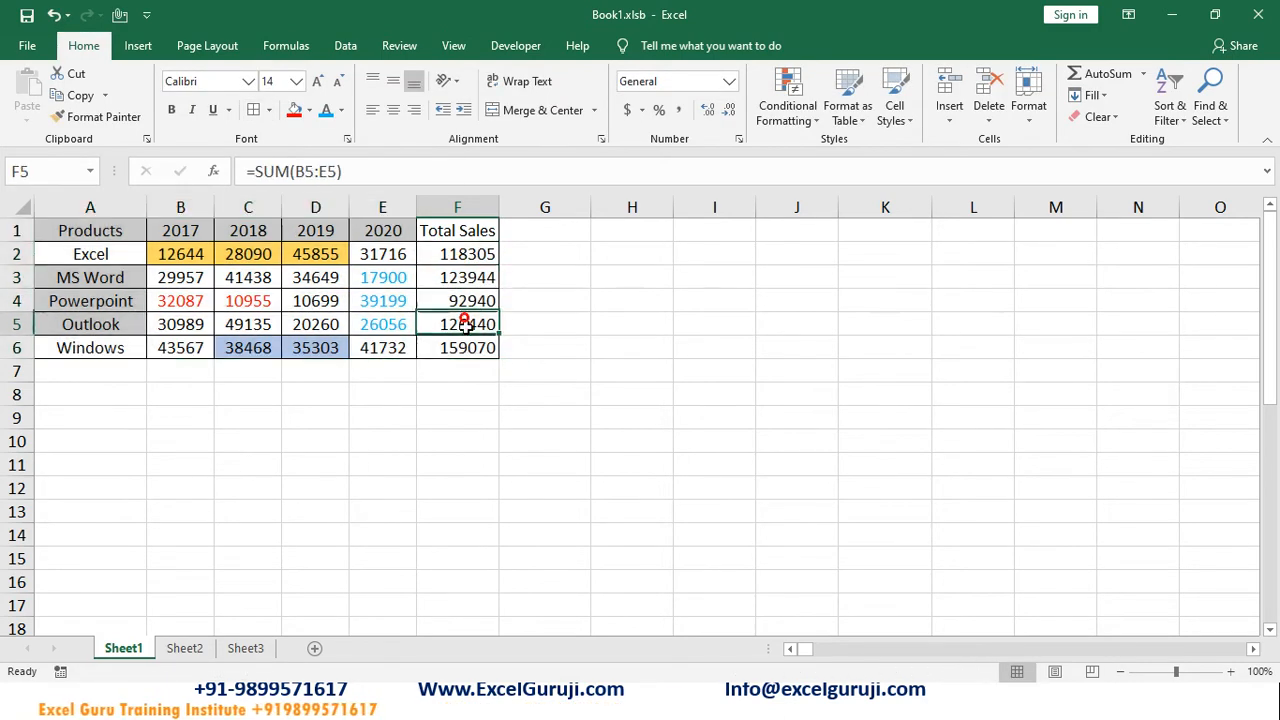
key("ctrl+a")
key("ctrl+c")
left_click(648, 224)
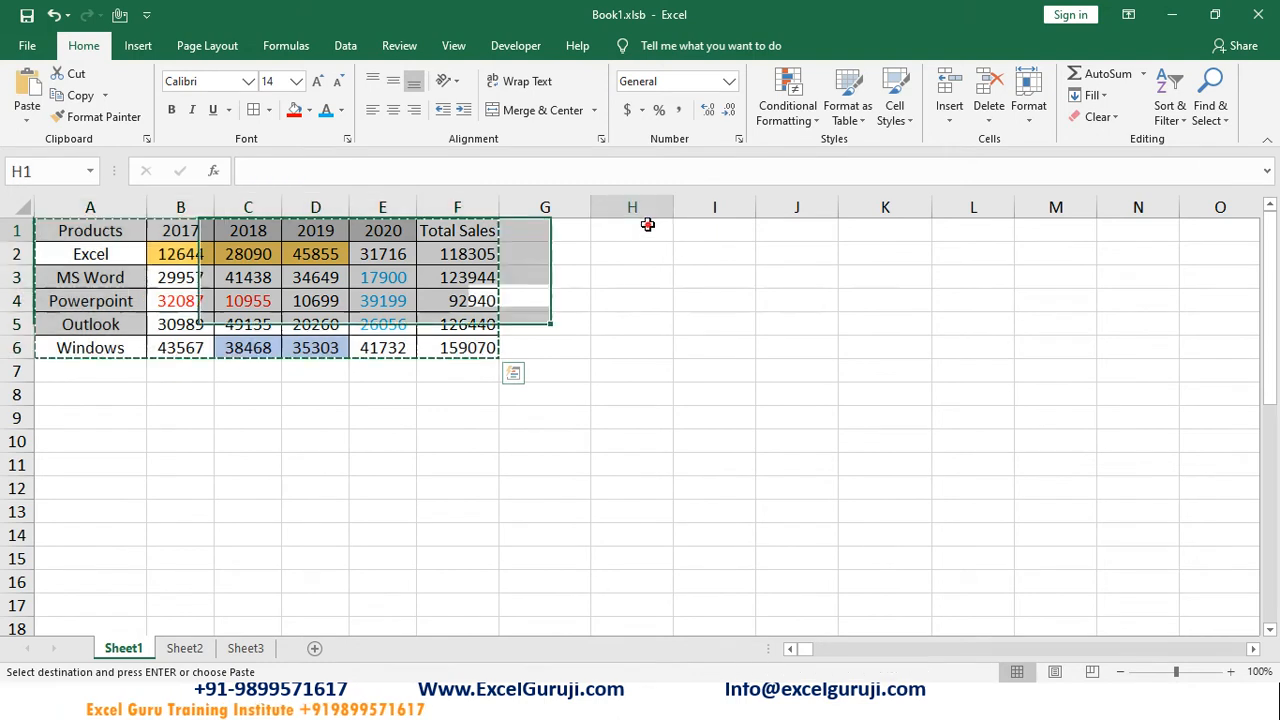
key("ctrl+alt+v")
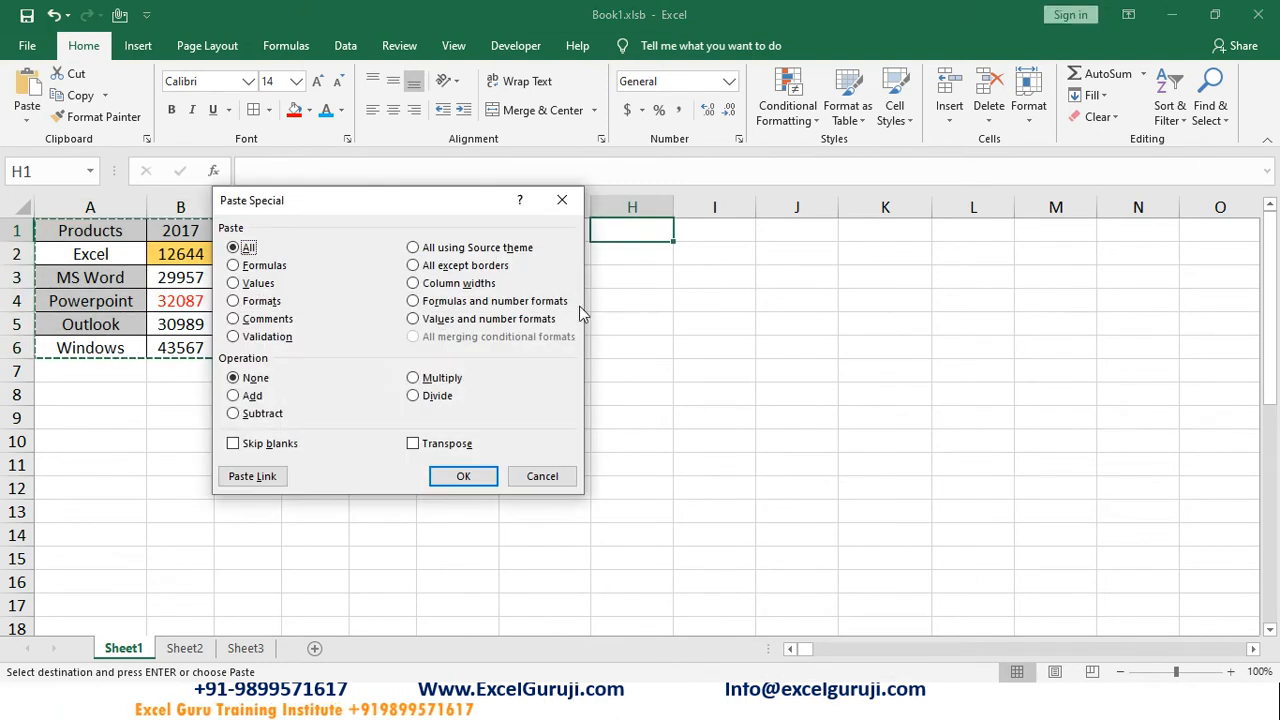
left_click(464, 477)
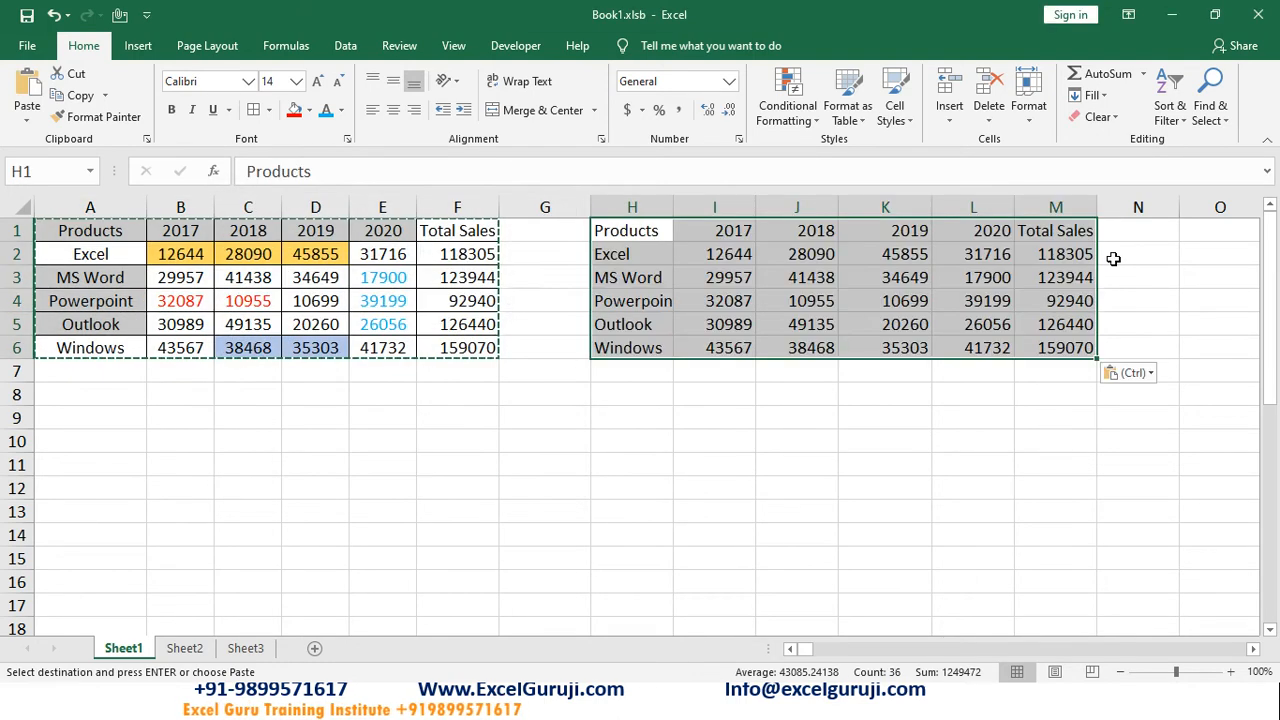
left_click(1062, 254)
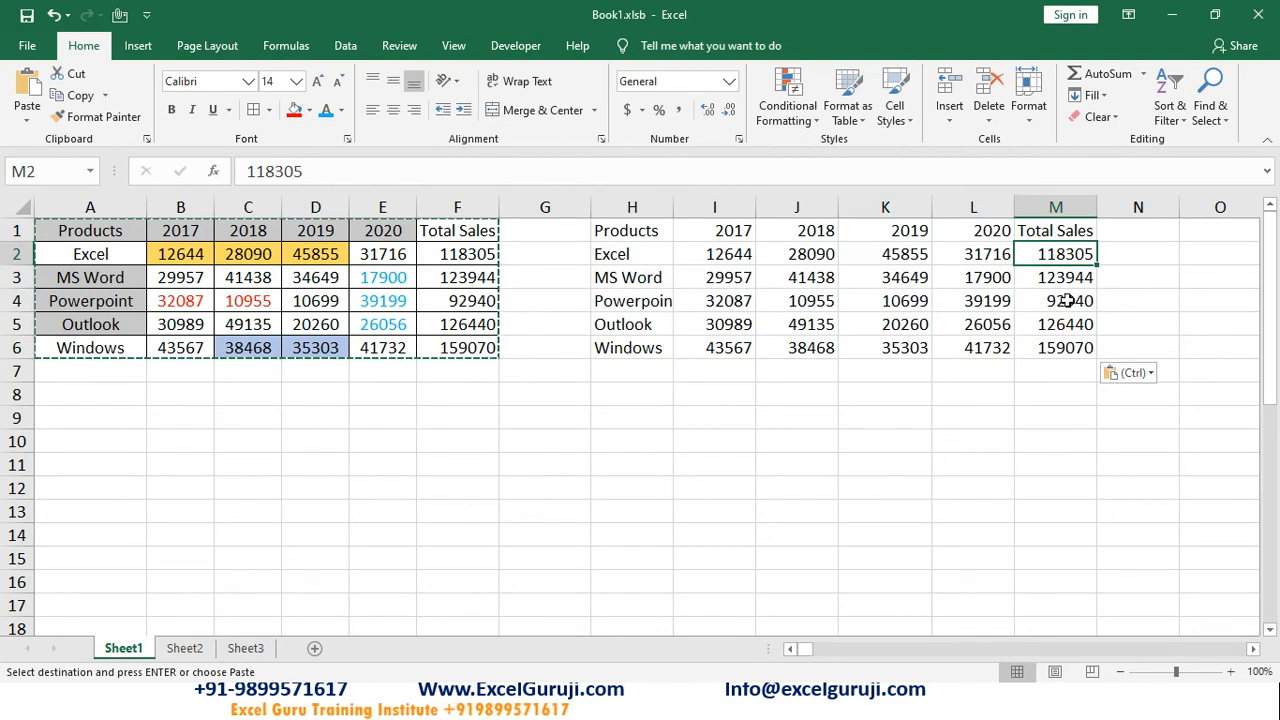
left_click(478, 259)
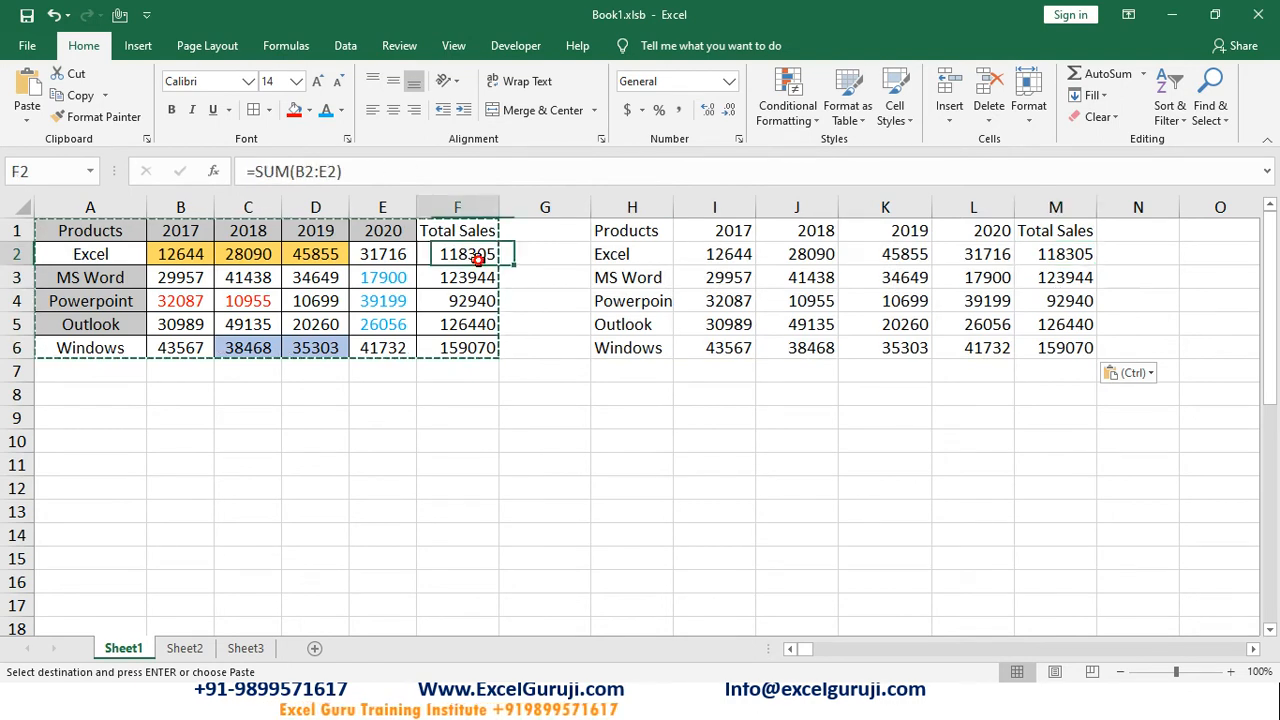
Paste only the formats of the copied table onto H1:M6 and check a Total Sales cell in column M
left_click(645, 224)
key("alt+e")
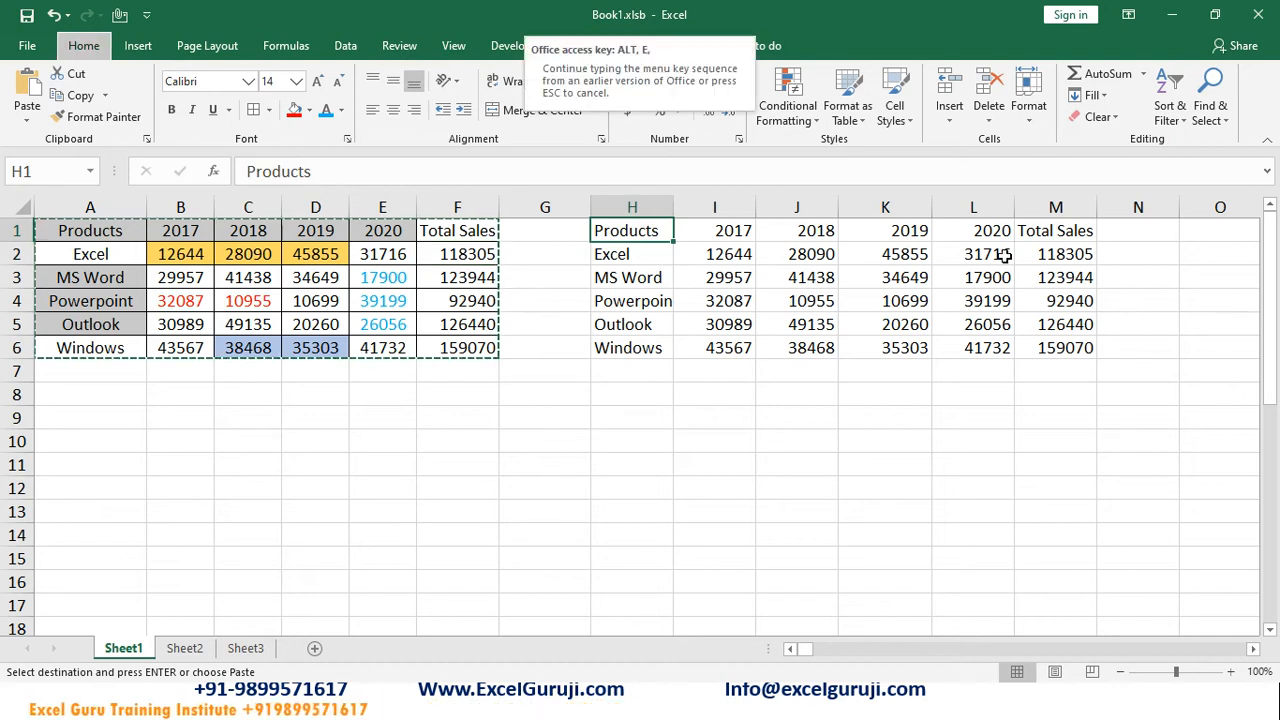
key("s")
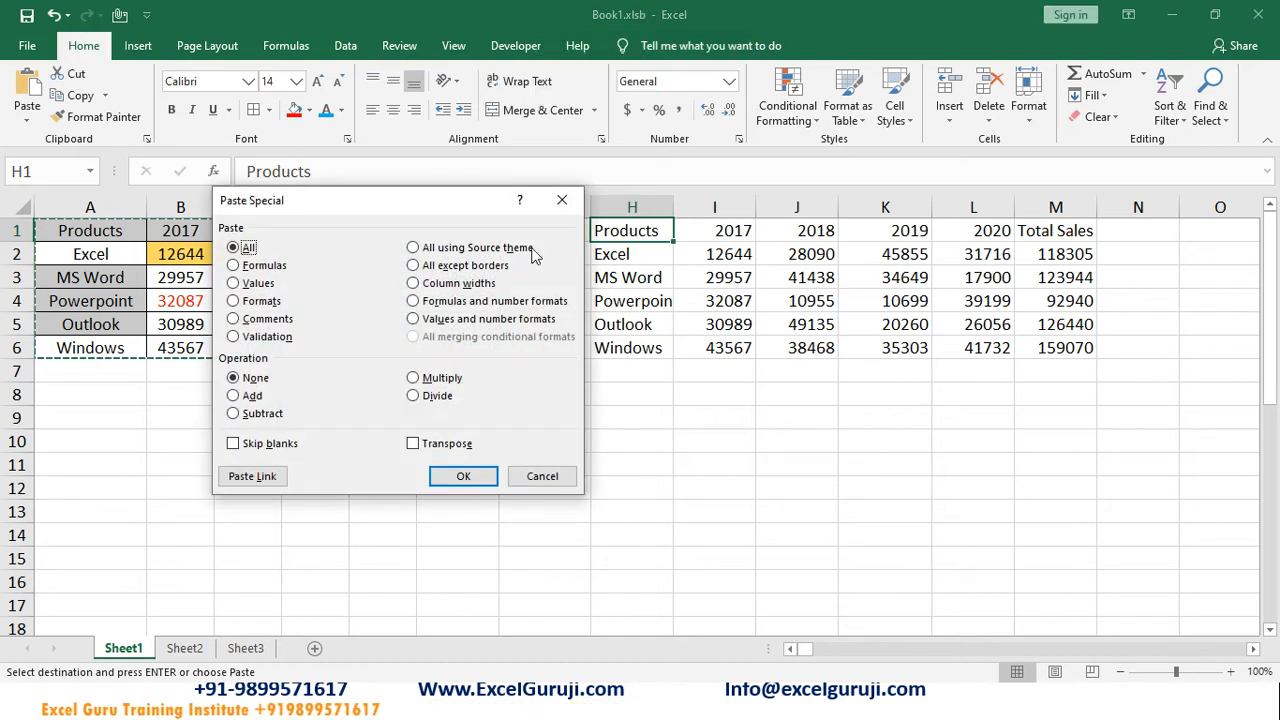
left_click(262, 301)
left_click(463, 476)
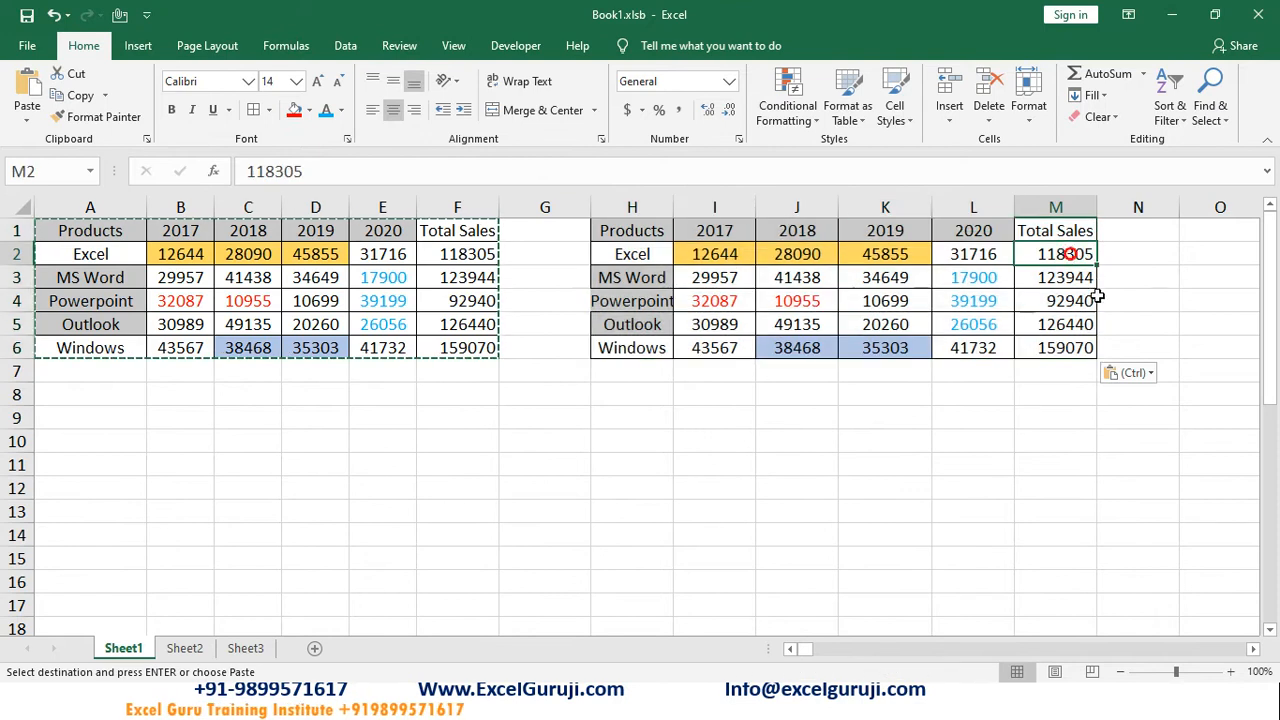
left_click(1095, 298)
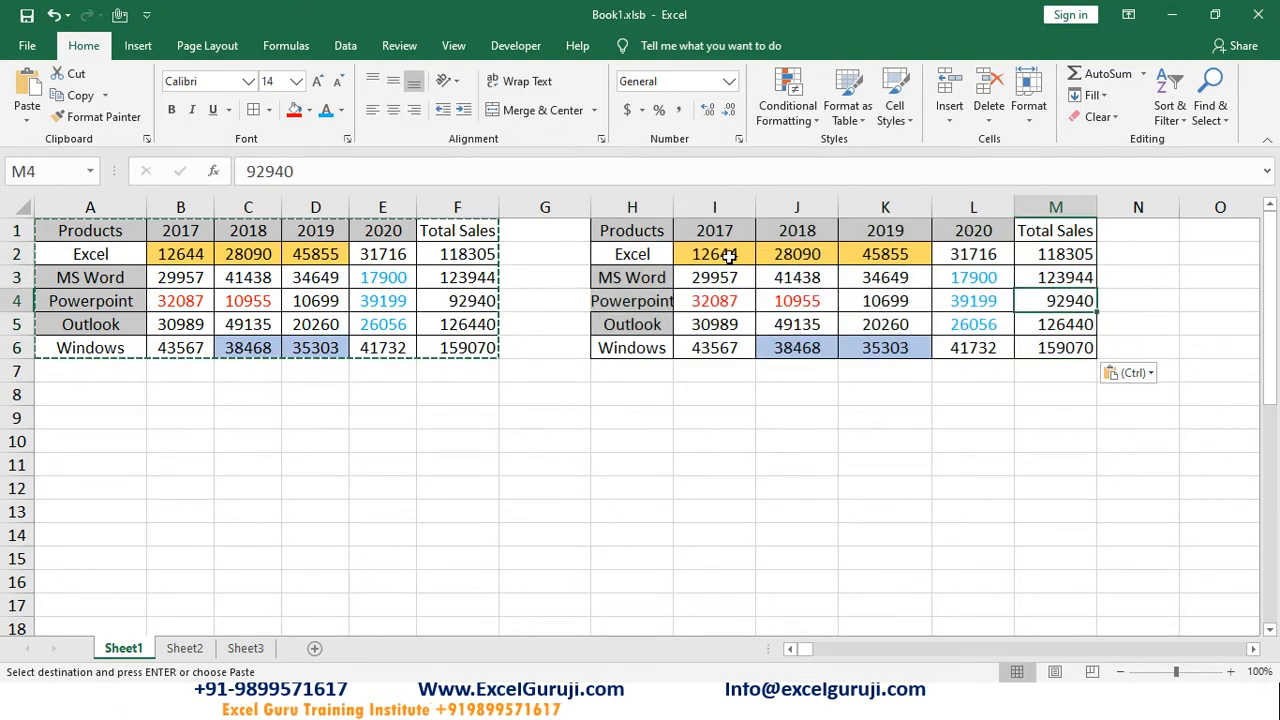
Paste the formulas of the copied table into H1:M6 and inspect the formula in M2
left_click(651, 228)
key("alt+e")
key("s")
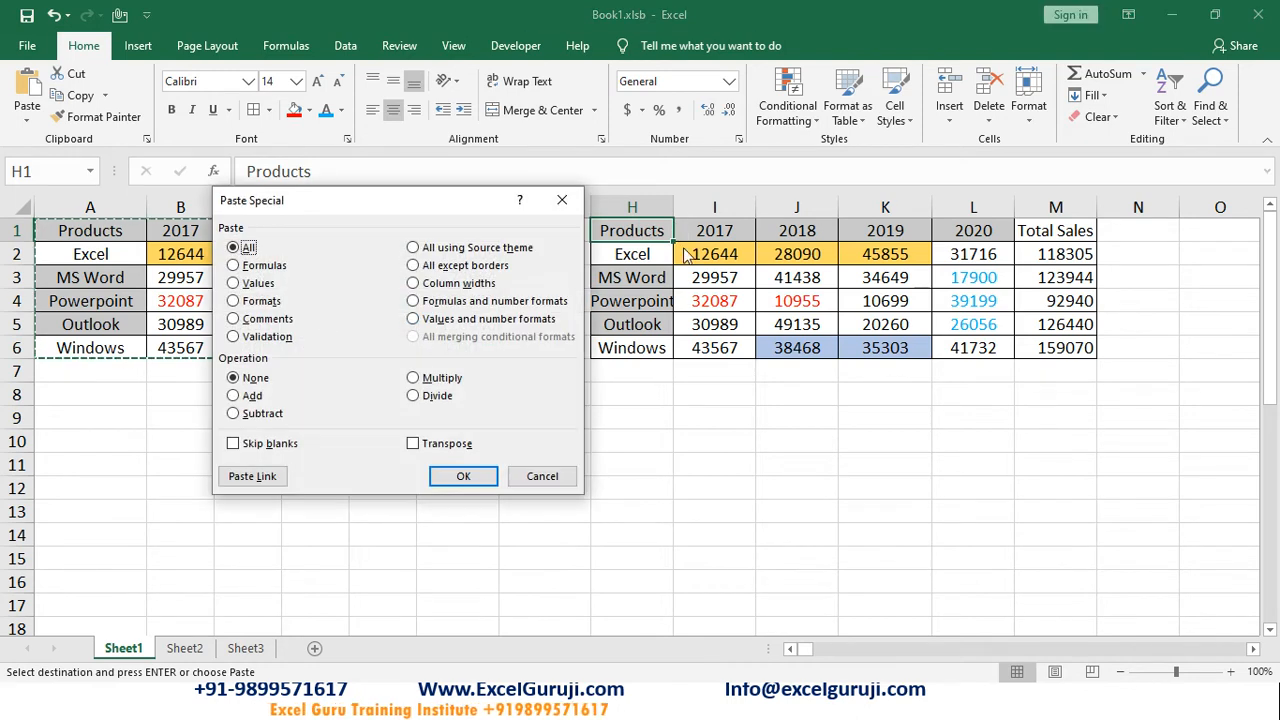
left_click(262, 265)
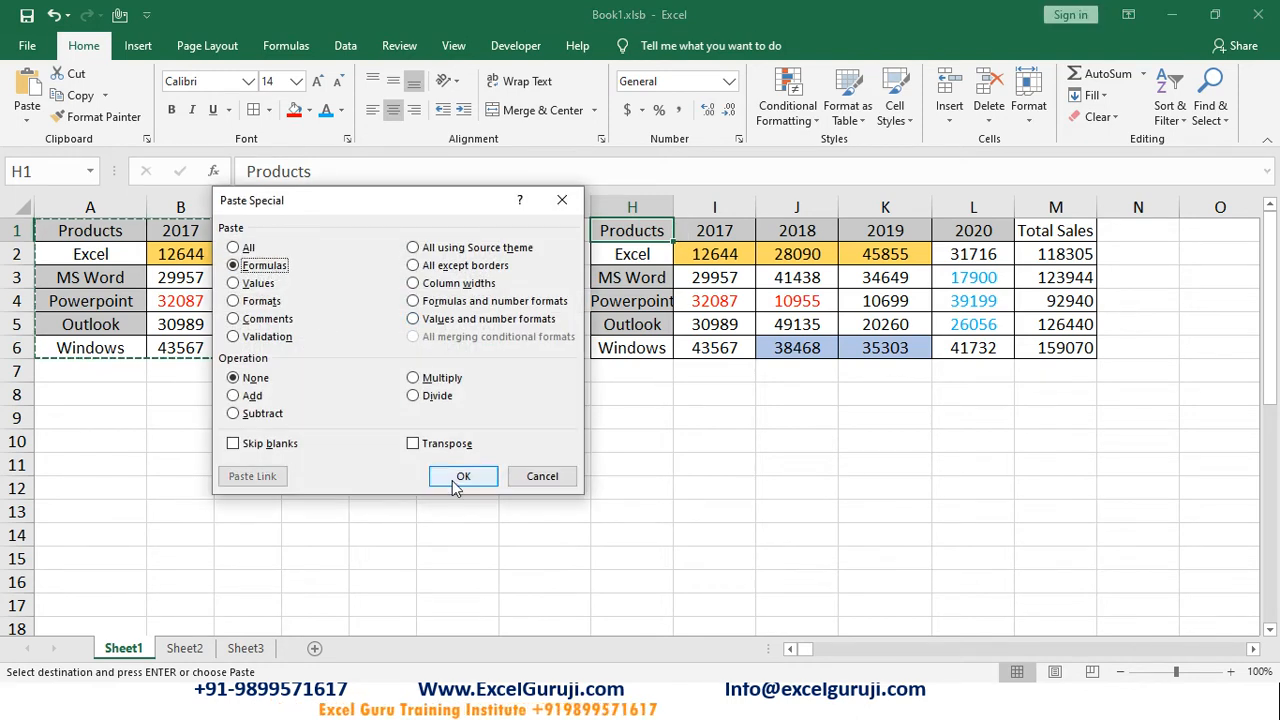
left_click(463, 476)
left_click(1063, 250)
left_click_drag(420, 171, 3, 171)
key("Escape")
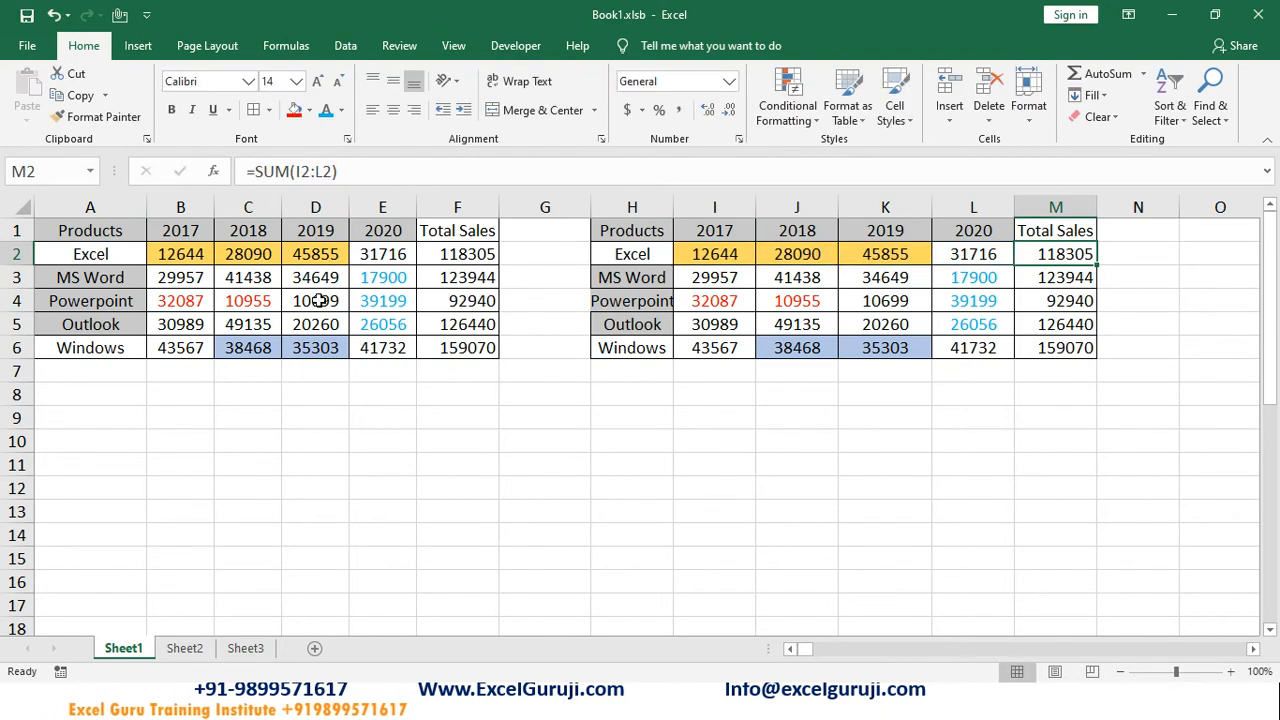
left_click_drag(93, 231, 430, 348)
key("ctrl+c")
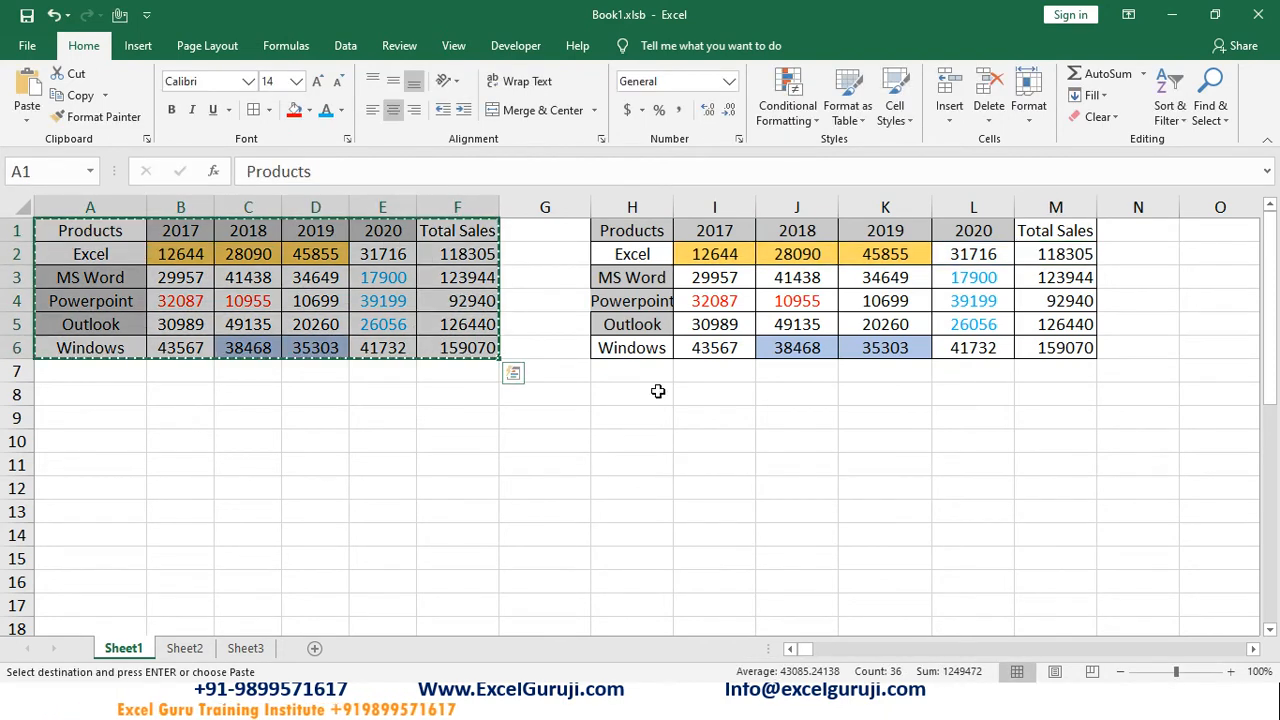
left_click(638, 402)
key("ctrl+alt+v")
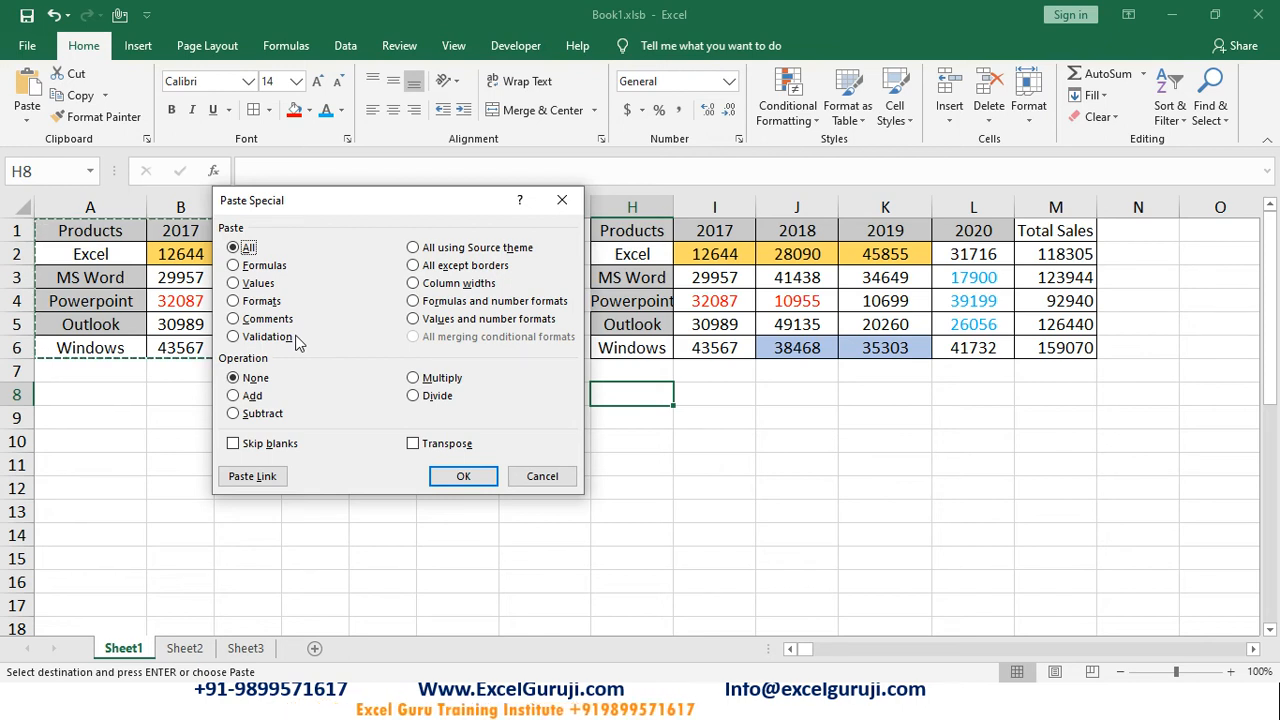
left_click(731, 403)
key("Escape")
Clear all contents and formatting from columns H through O
left_click_drag(638, 207, 1222, 207)
key("alt+e")
key("a")
key("a")
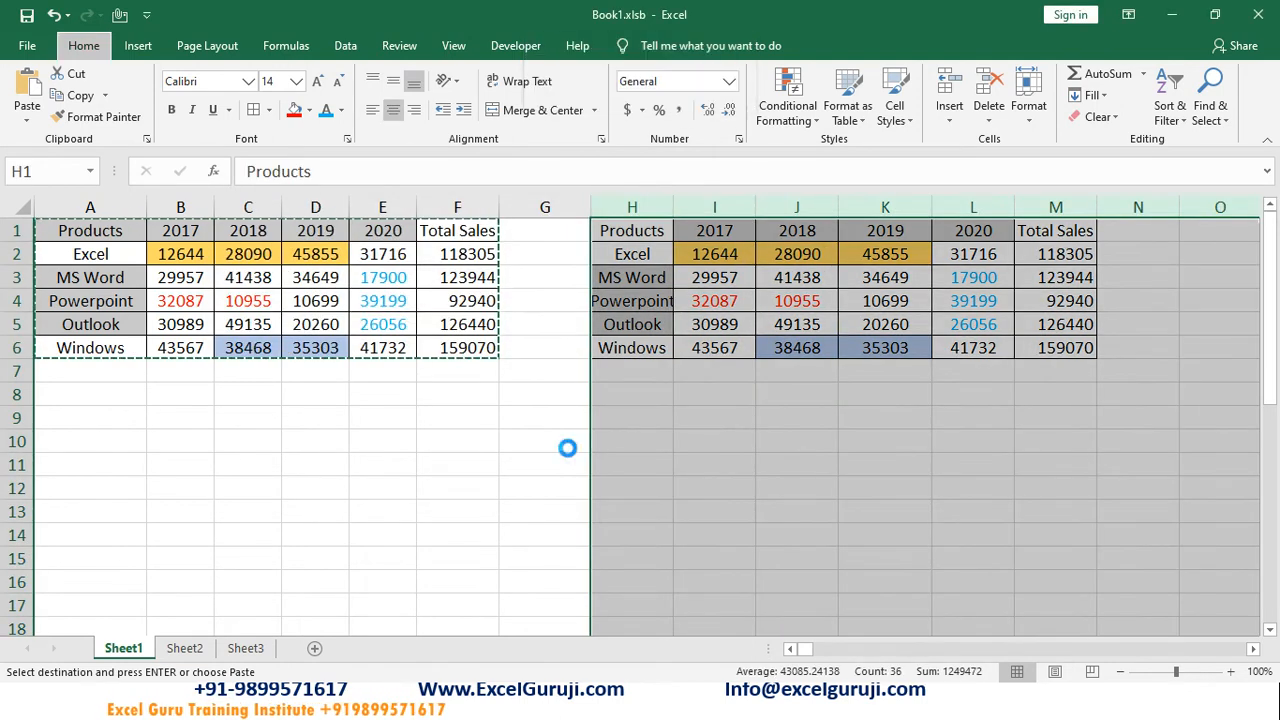
left_click(518, 426)
Narrow the empty columns I through M equally to about a third of their width
left_click_drag(479, 344, 108, 232)
key("ctrl+q")
left_click_drag(716, 207, 1084, 236)
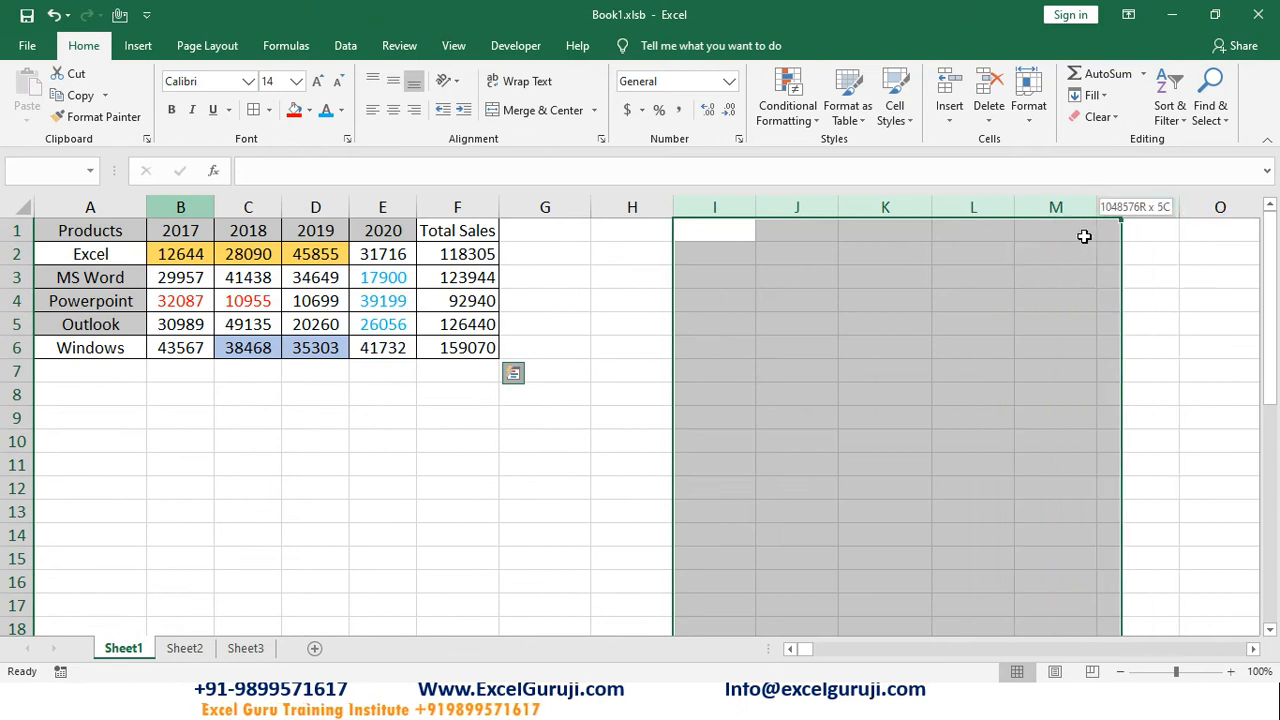
left_click_drag(838, 207, 786, 207)
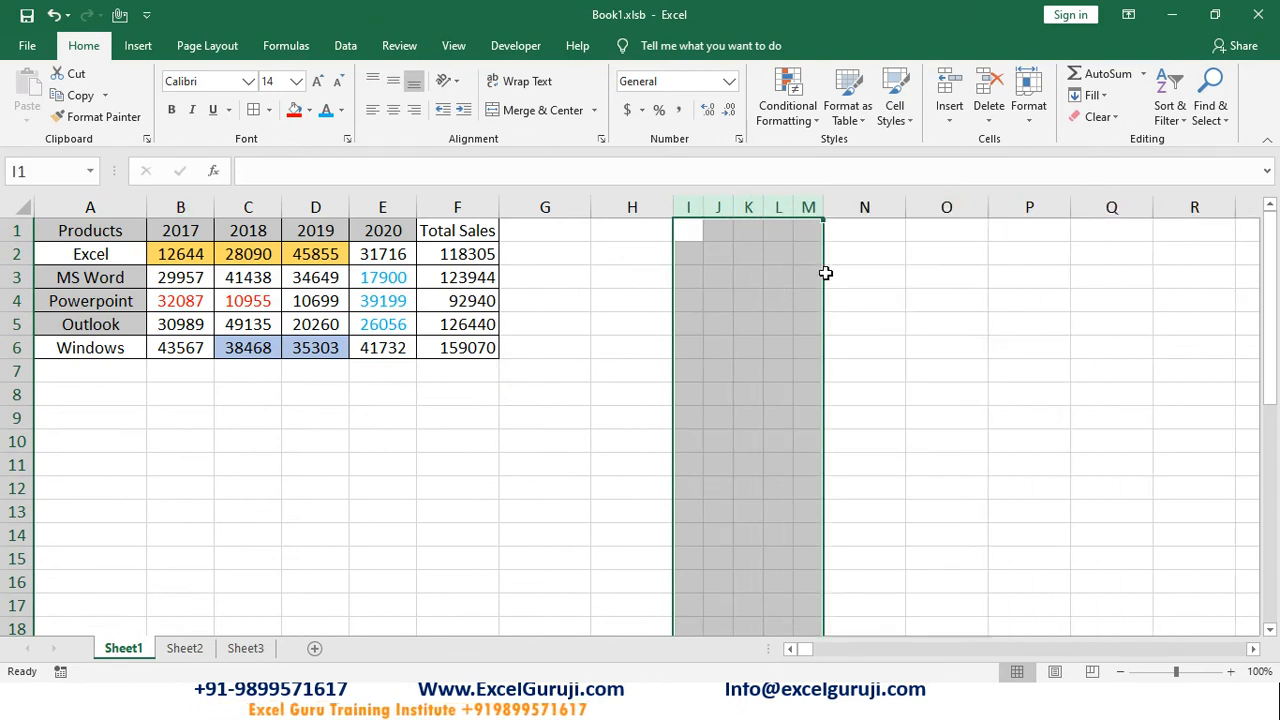
left_click(946, 283)
Try a normal paste of the table A1:F6 at I1 over the narrow columns, and undo it
left_click_drag(689, 228, 819, 362)
left_click_drag(114, 231, 490, 348)
key("ctrl+c")
left_click(690, 228)
key("ctrl+v")
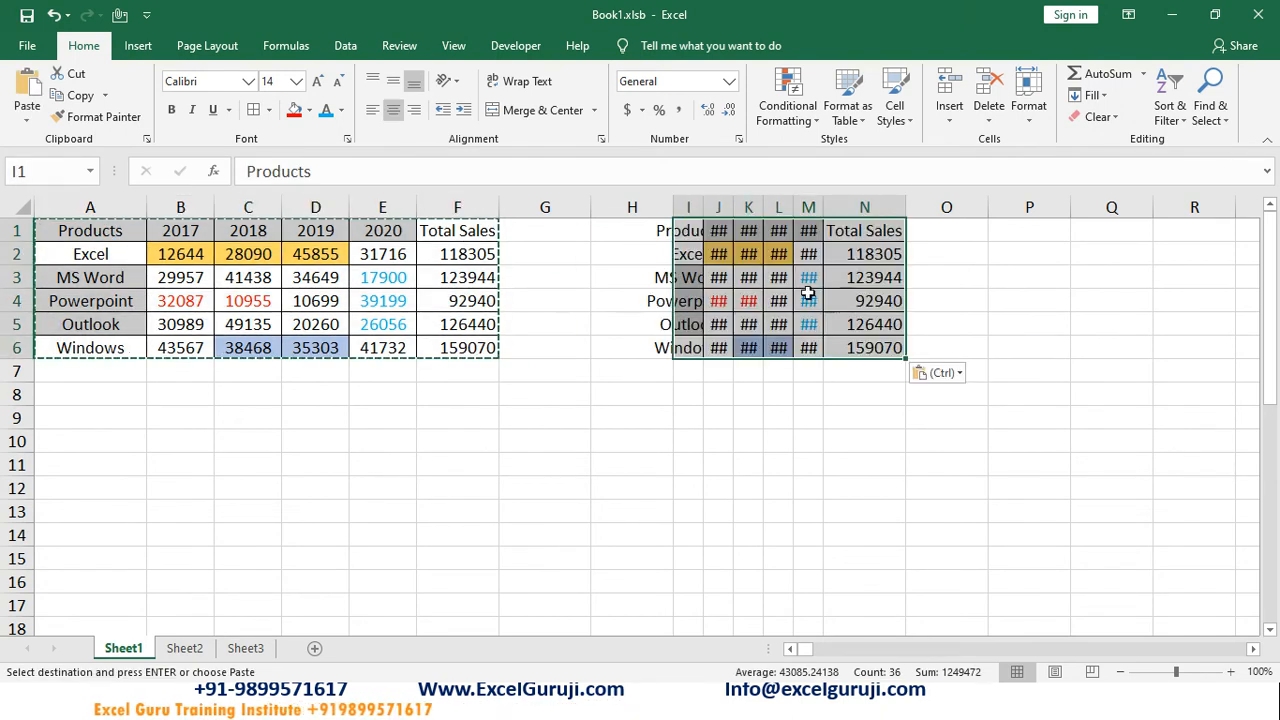
key("ctrl+z")
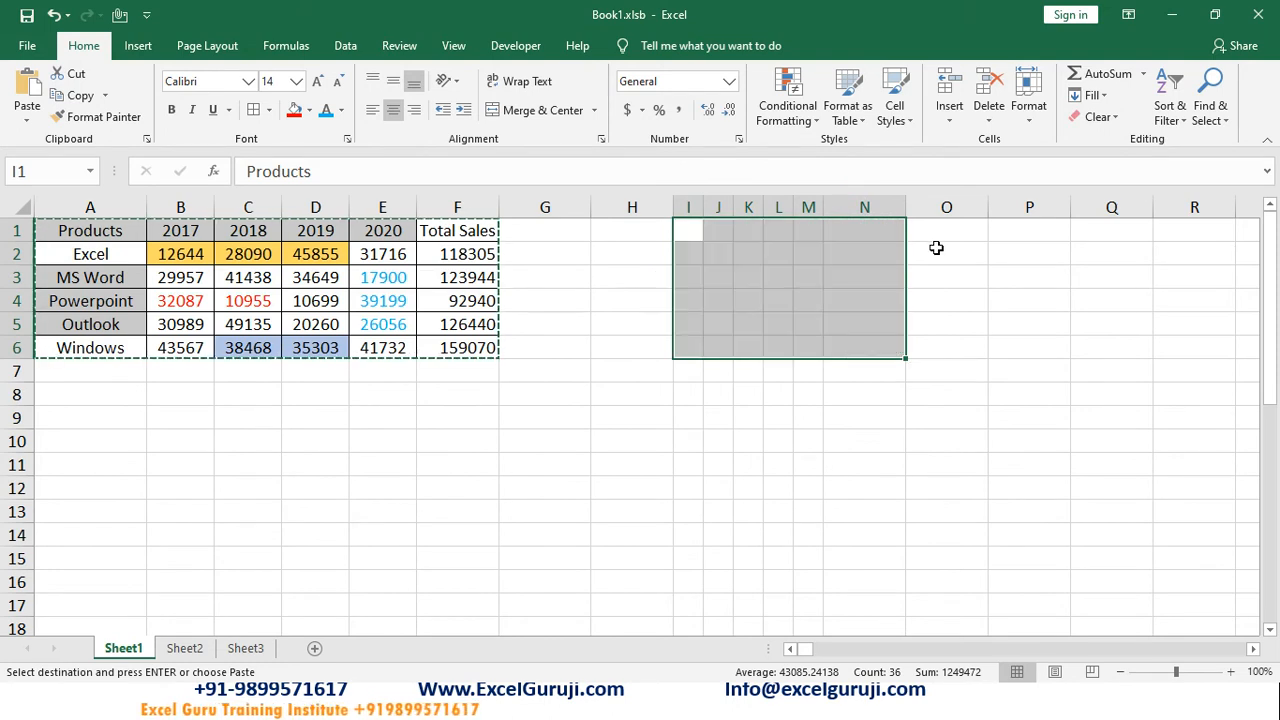
Paste only the column widths of the copied table A1:F6 onto columns I through N, starting at I1
left_click_drag(100, 229, 451, 355)
key("ctrl+q")
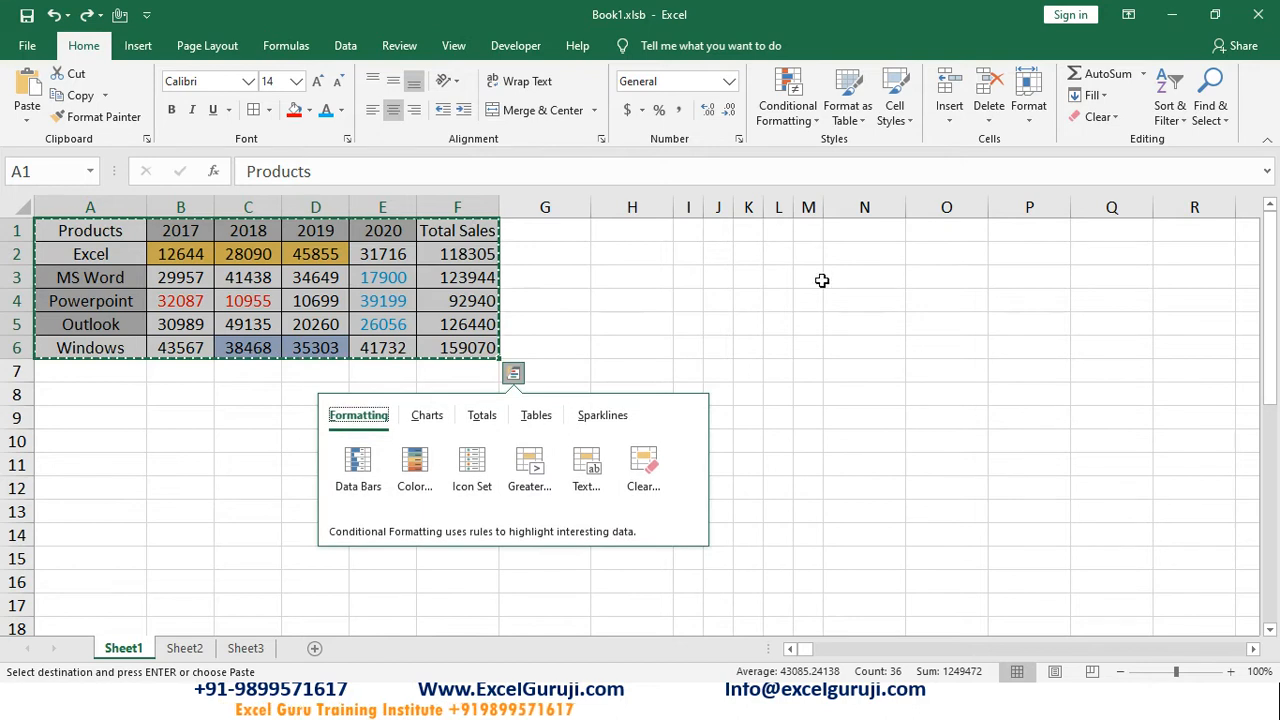
left_click(689, 232)
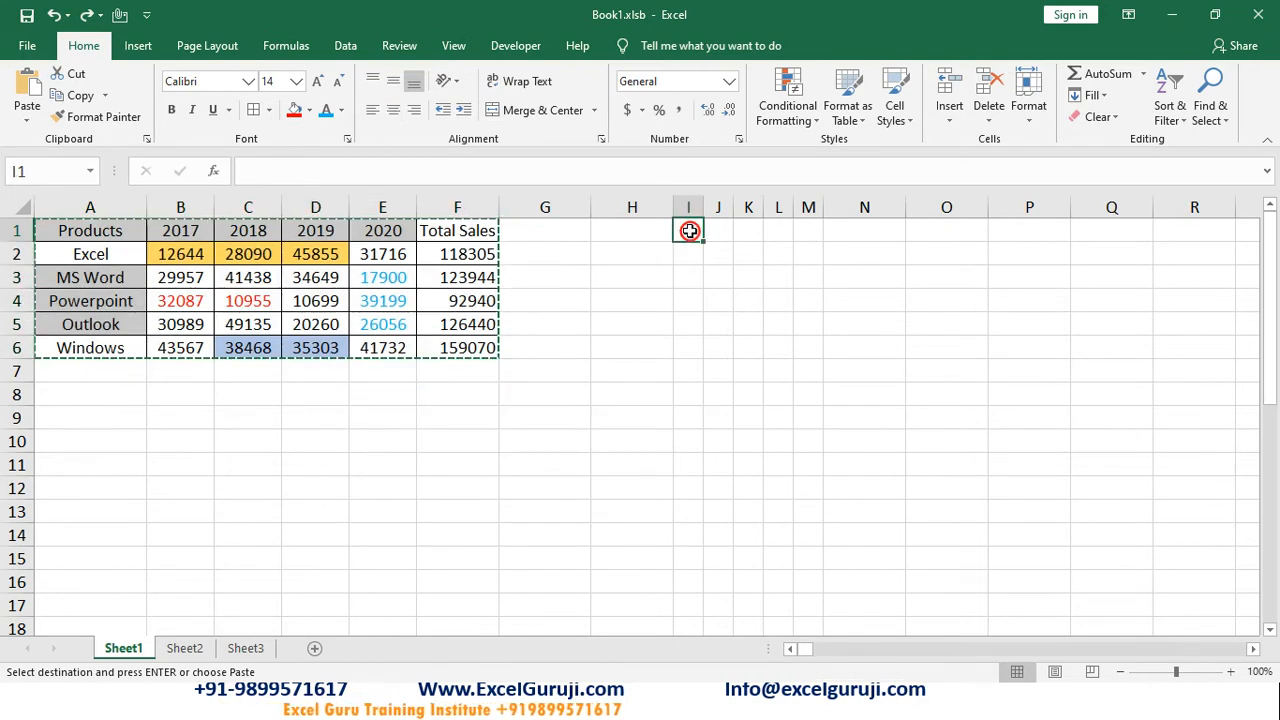
key("alt+e")
key("s")
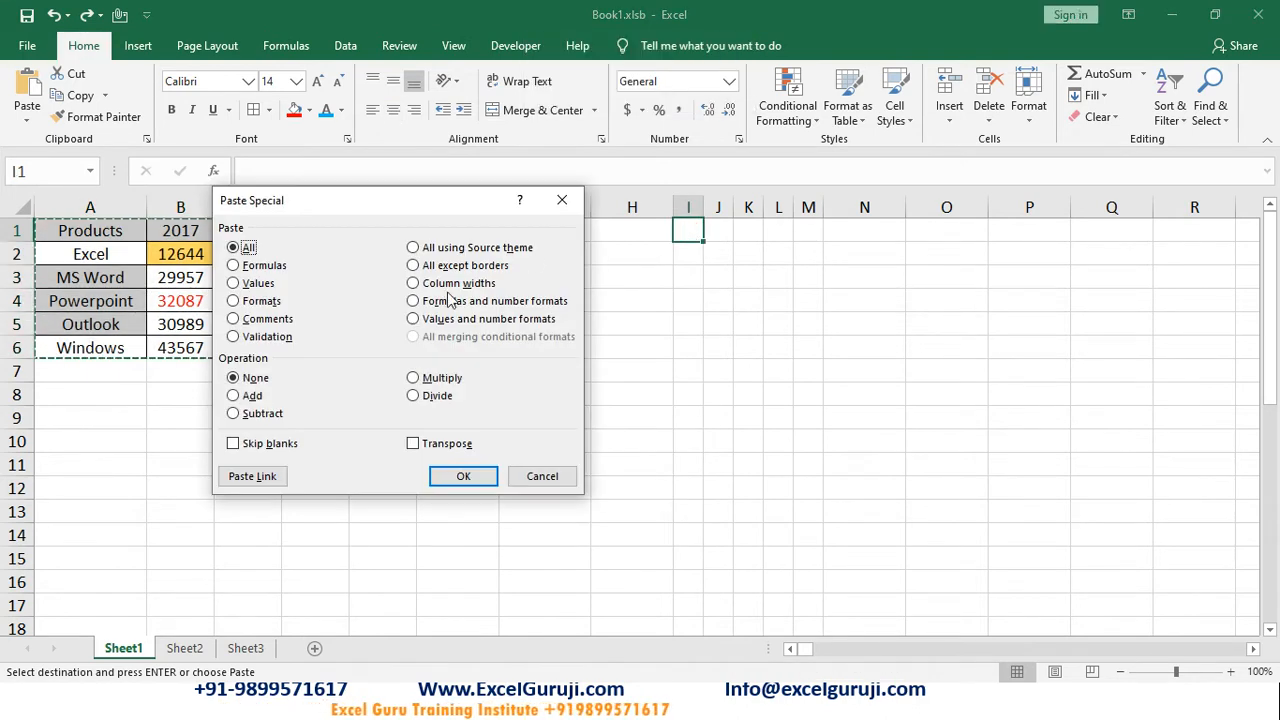
left_click(466, 285)
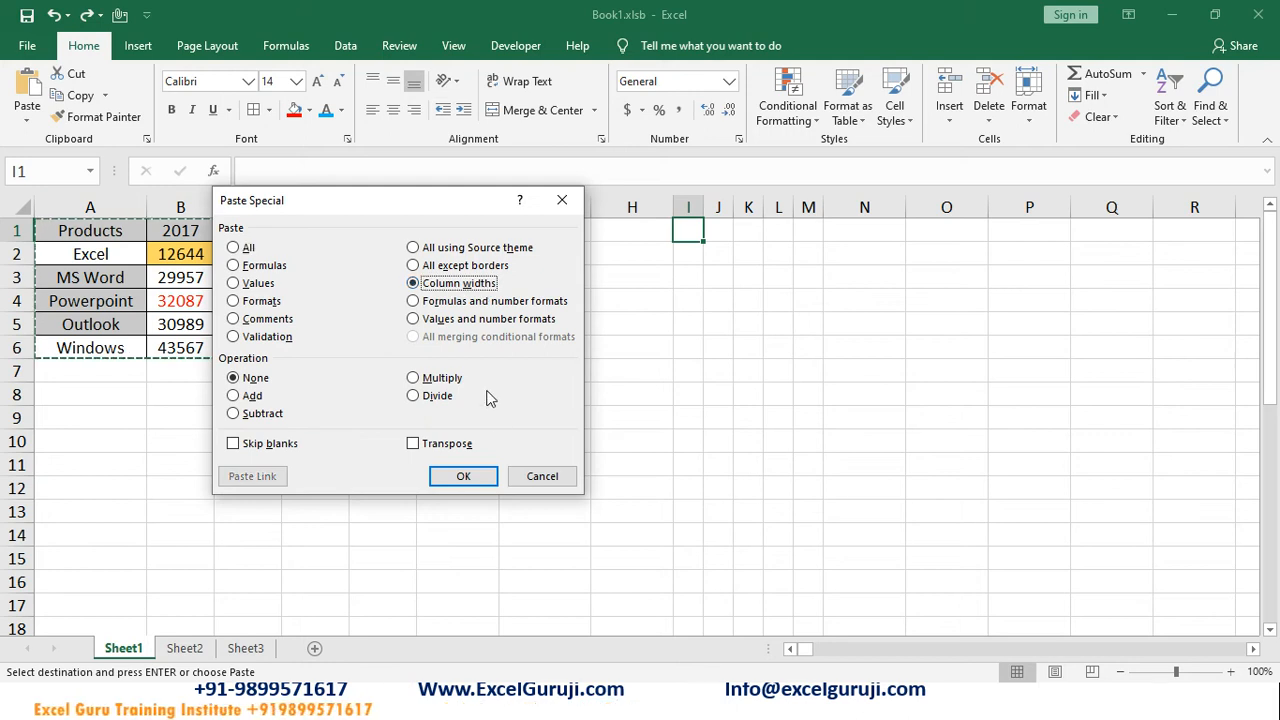
left_click(466, 478)
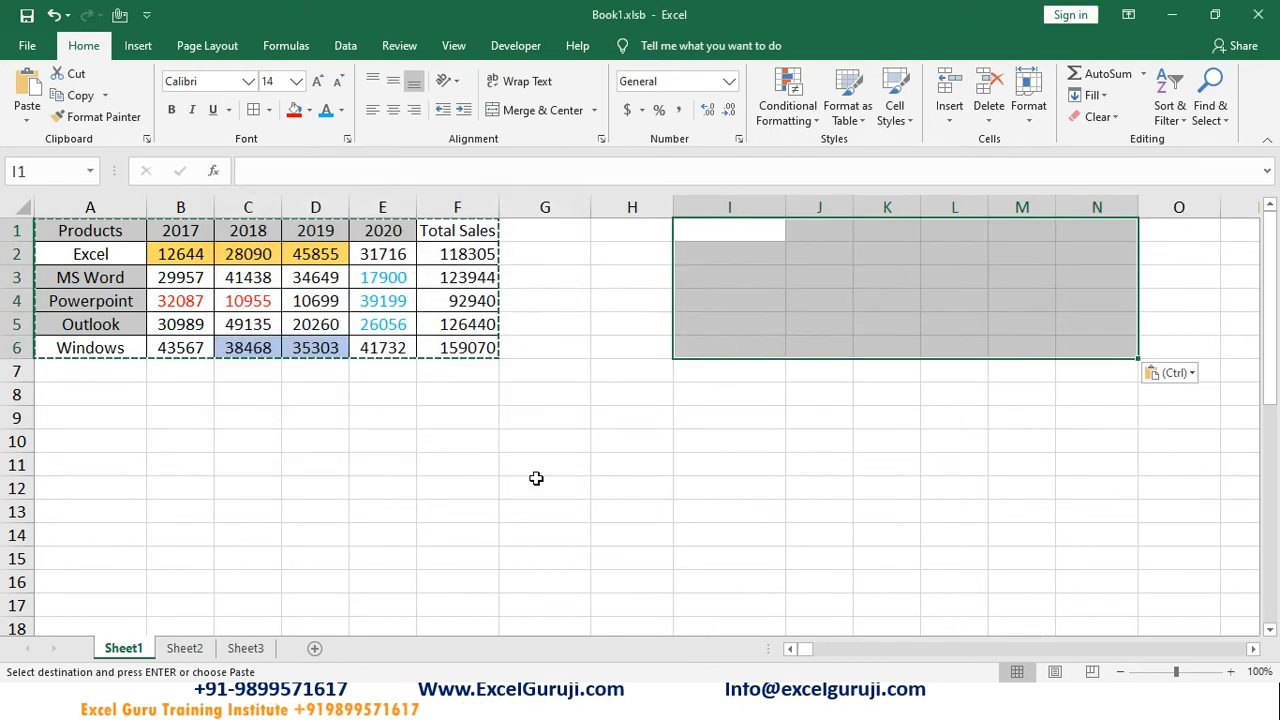
Paste the values and the formats of the copied table into I1:N6 with two Paste Special operations
key("alt+e")
key("s")
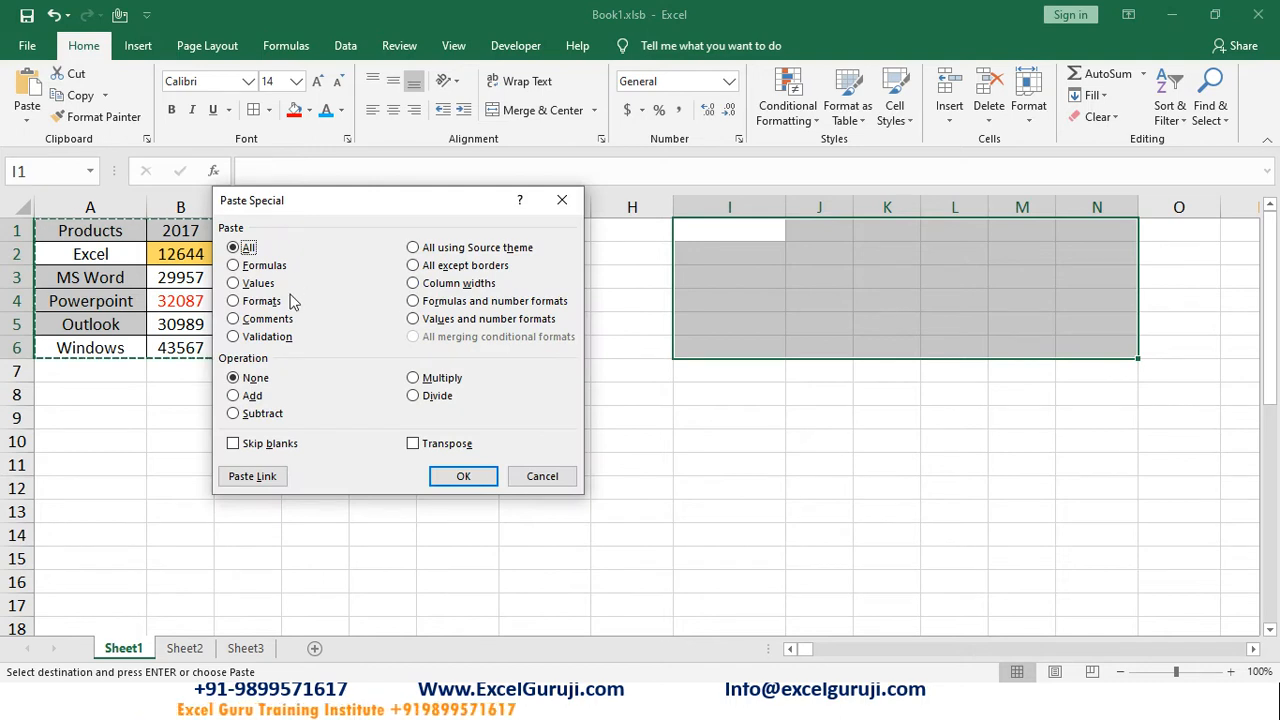
left_click(458, 477)
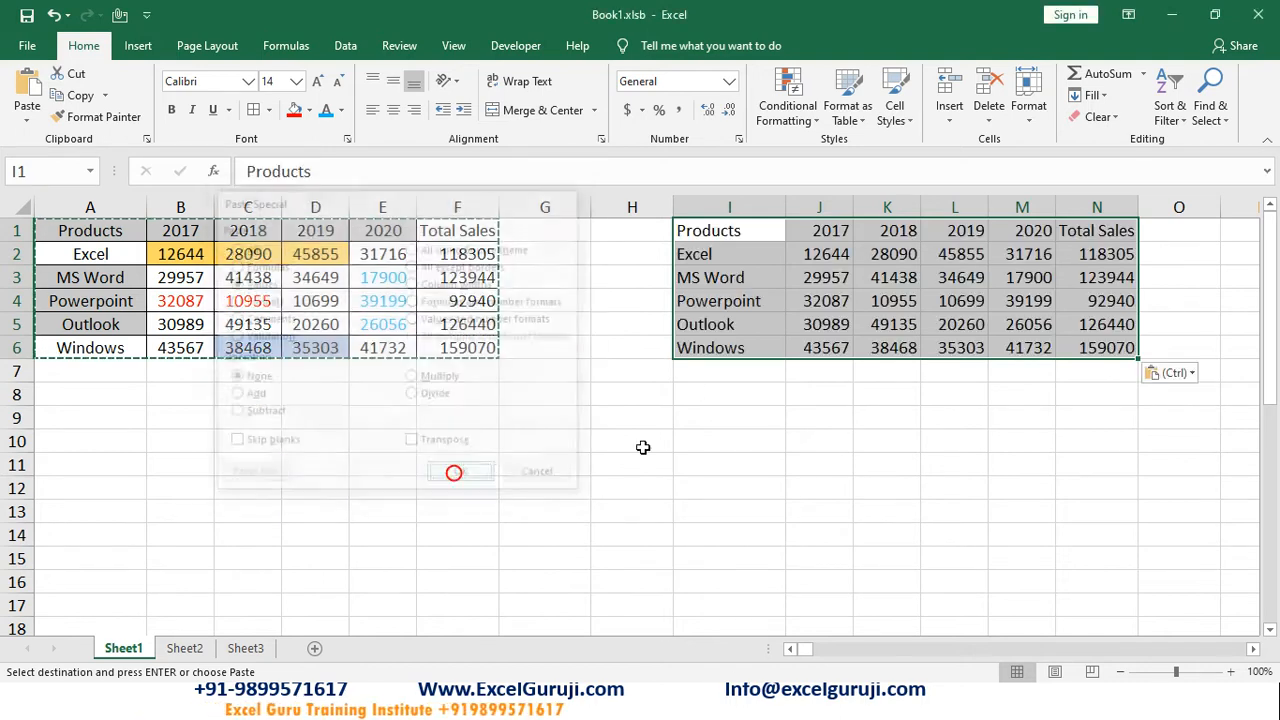
key("alt+e")
key("s")
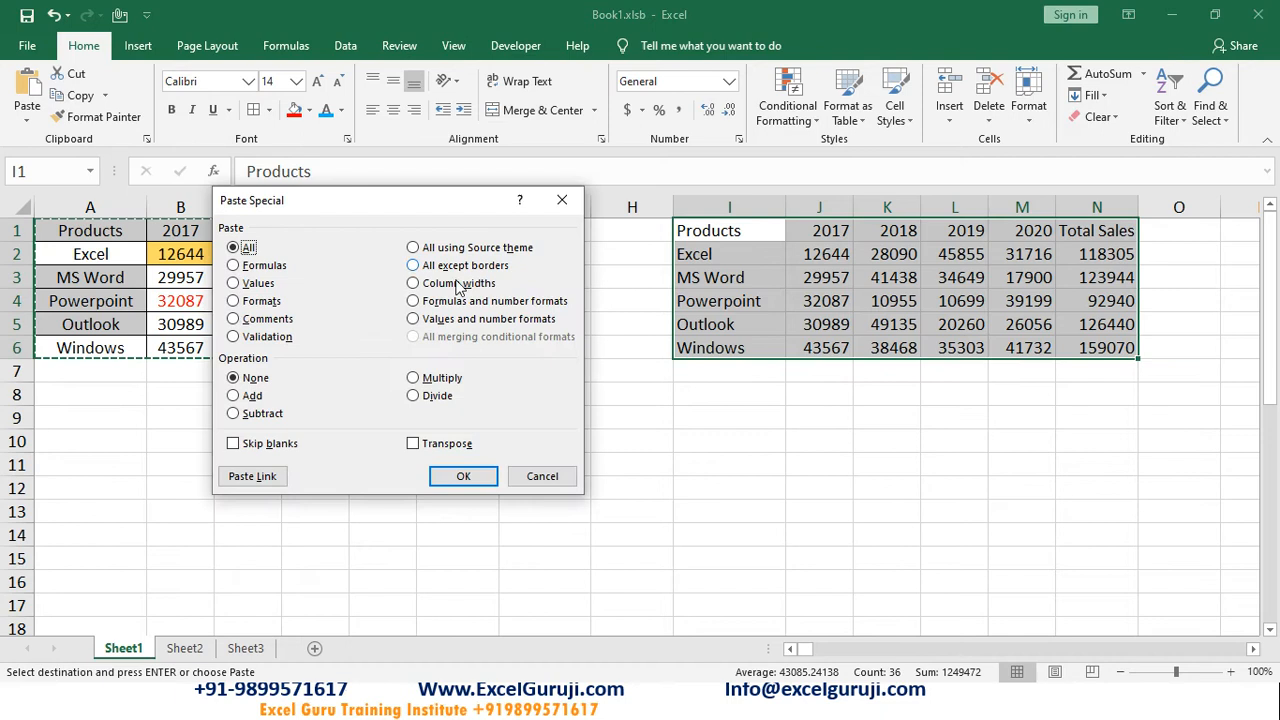
left_click(262, 301)
key("Return")
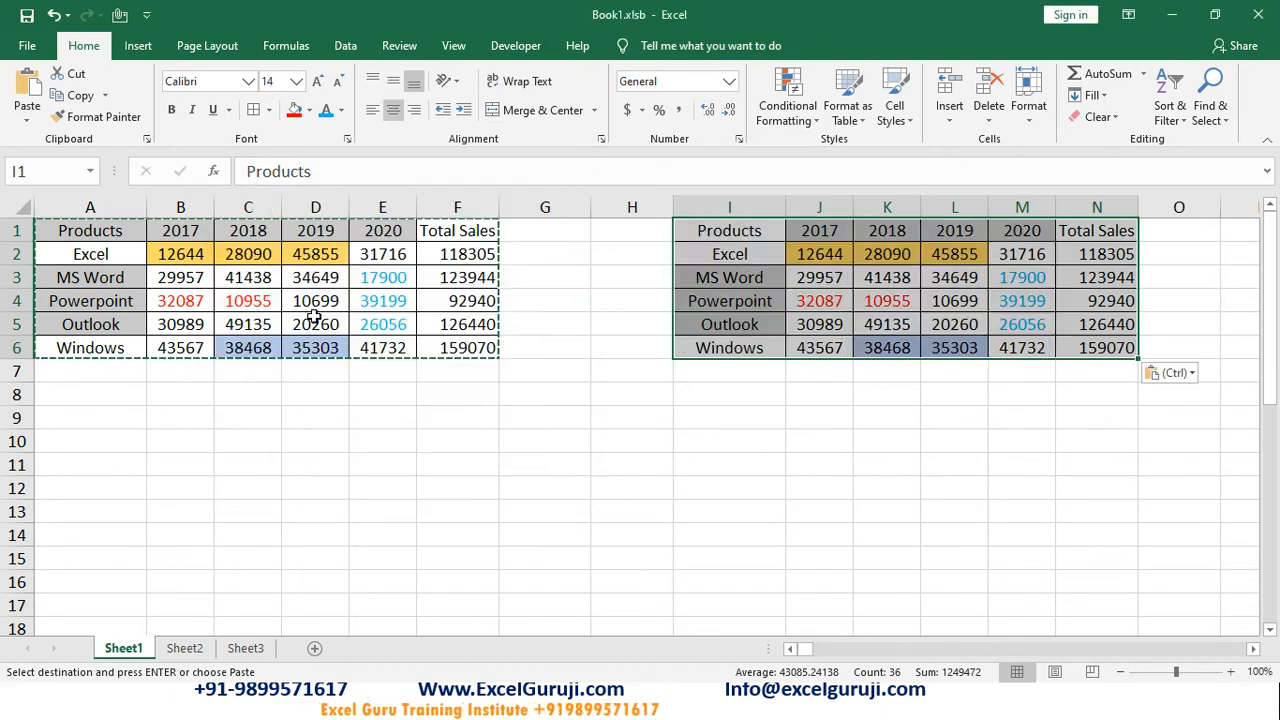
Paste the formulas of the copied table into I1:N6
key("alt+e")
key("s")
left_click(265, 265)
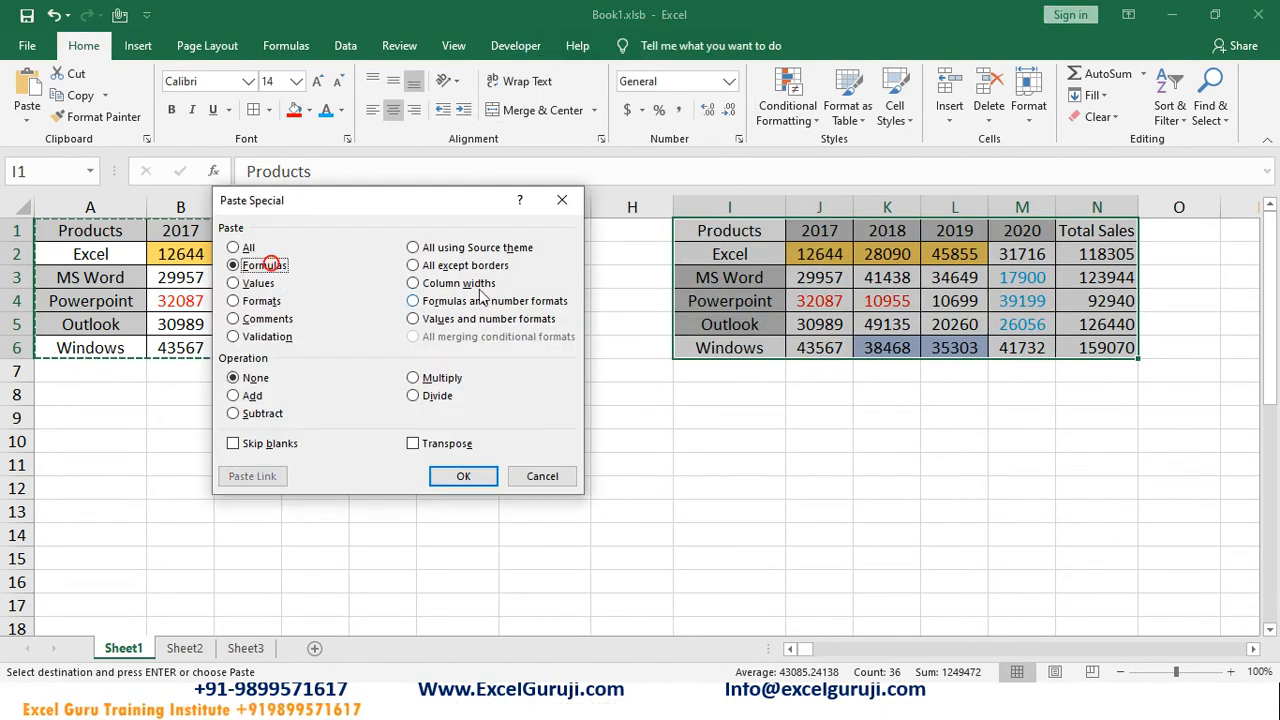
left_click(455, 478)
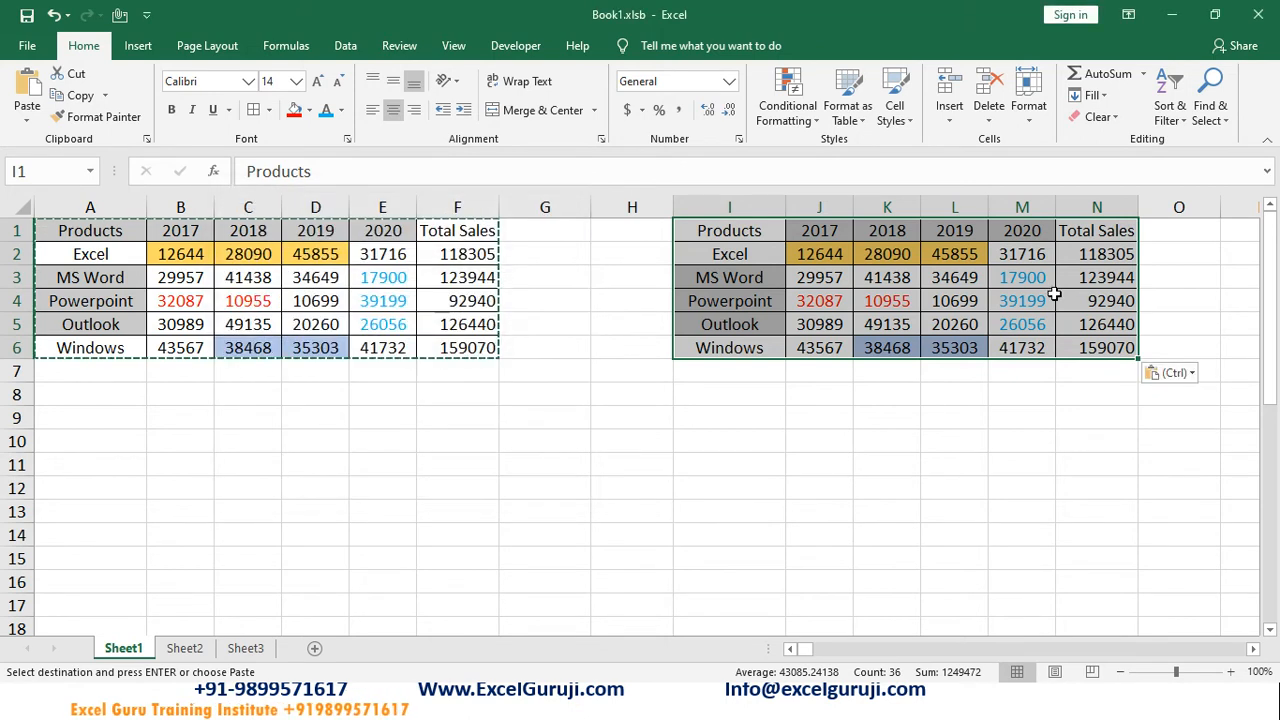
key("alt+e")
key("s")
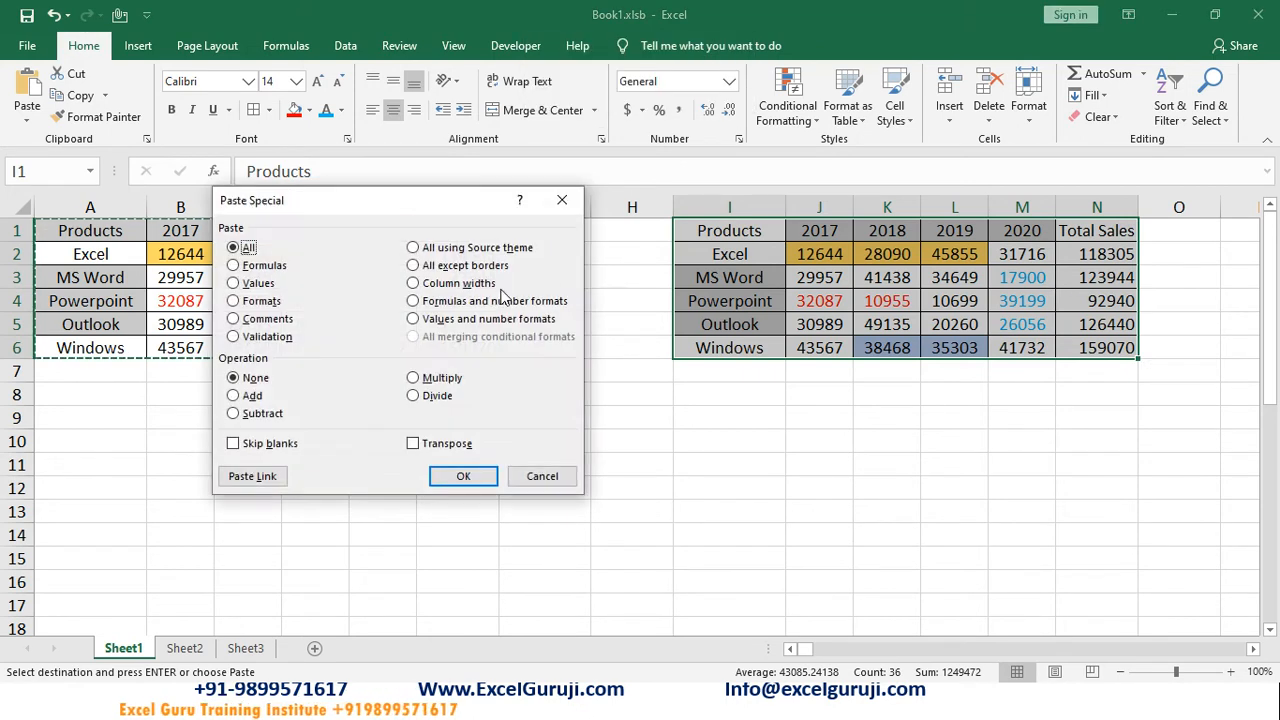
key("Escape")
End the copy mode and clear all contents and formatting from I1:N6
key("Escape")
key("alt+e")
key("a")
key("a")
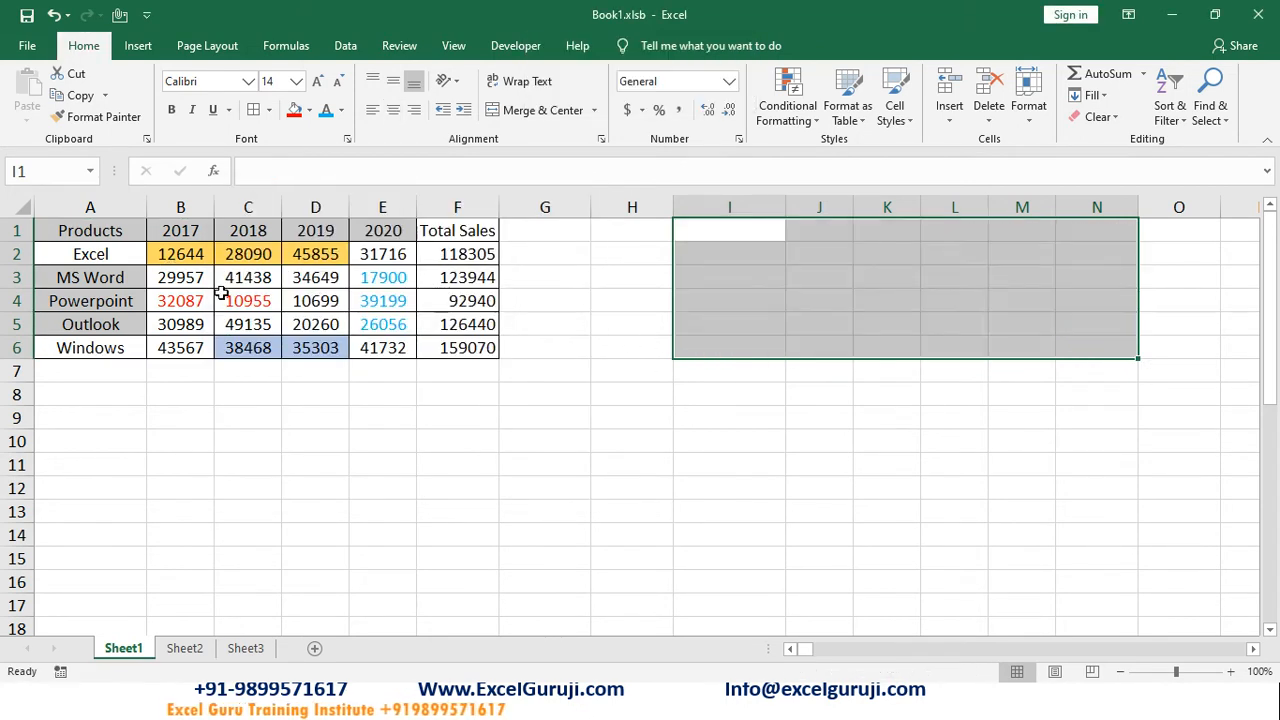
left_click(223, 275)
left_click_drag(263, 284, 318, 283)
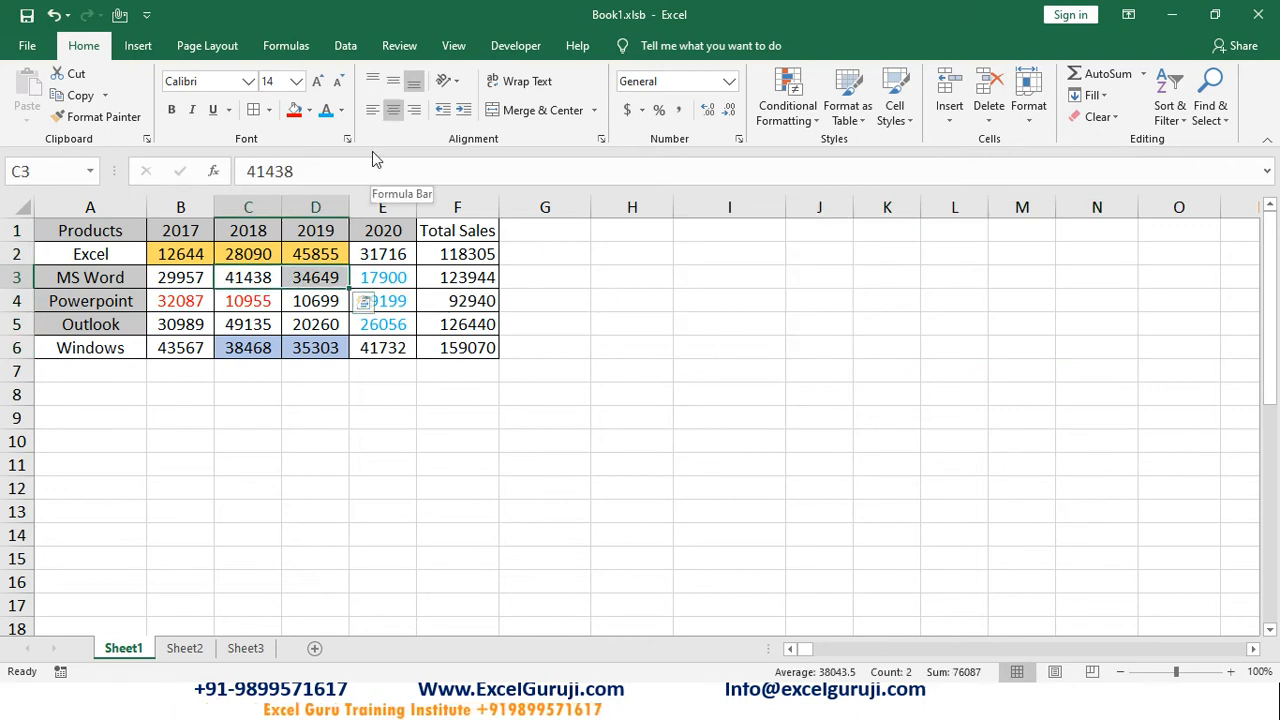
Format C3:D3 as numbers with thousands separator and two decimals, and paste table A1:F6 at I1 as formulas and number formats
key("ctrl+shift+1")
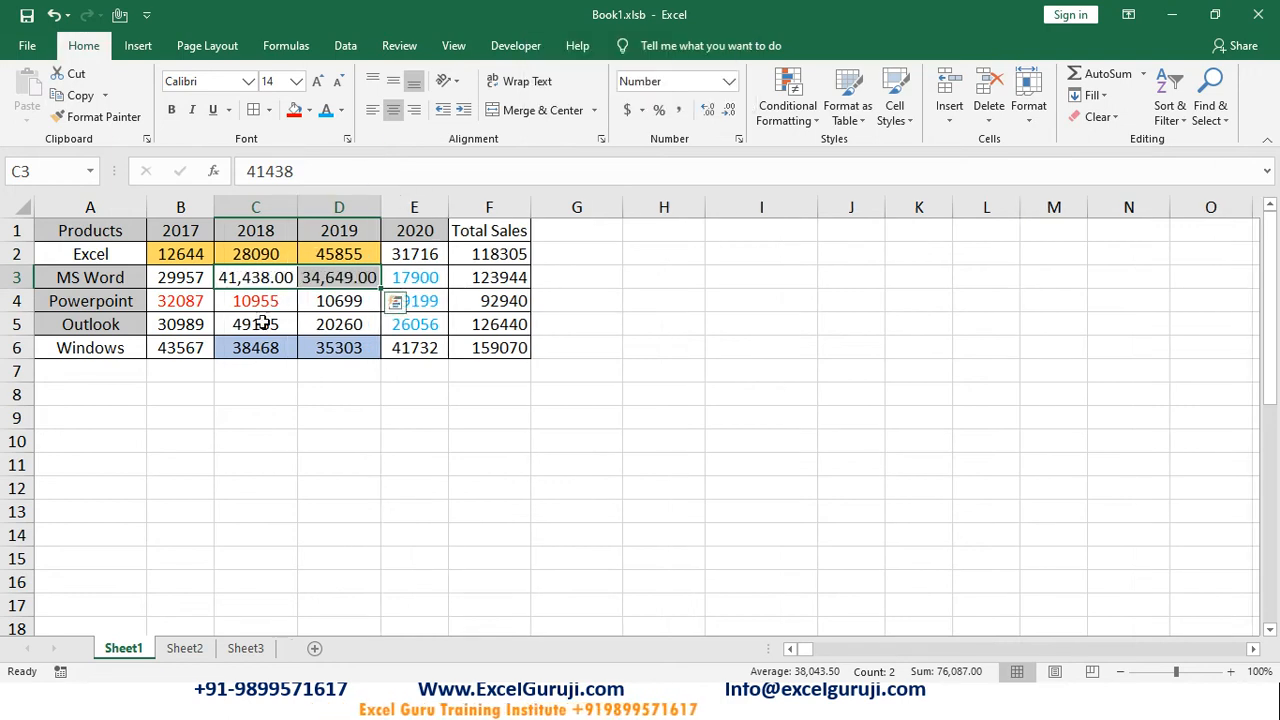
left_click_drag(90, 232, 454, 346)
key("ctrl+c")
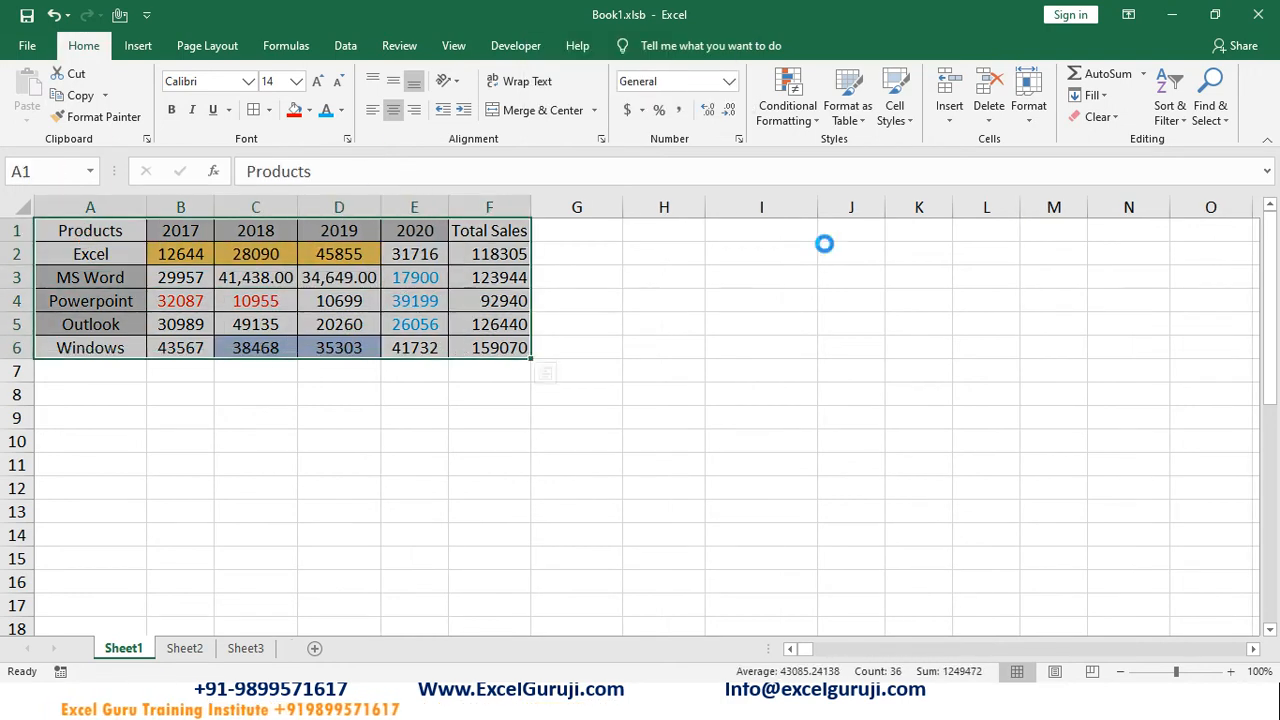
left_click(768, 226)
key("ctrl+alt+v")
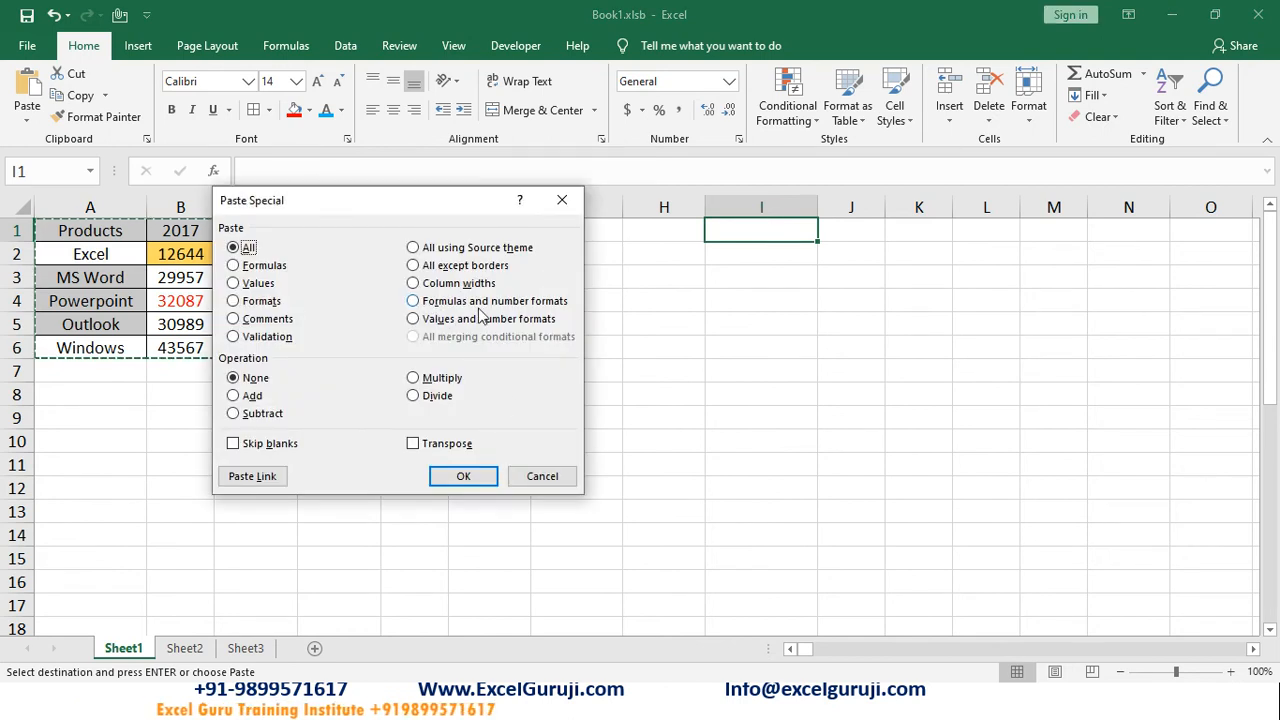
left_click(527, 303)
left_click(455, 480)
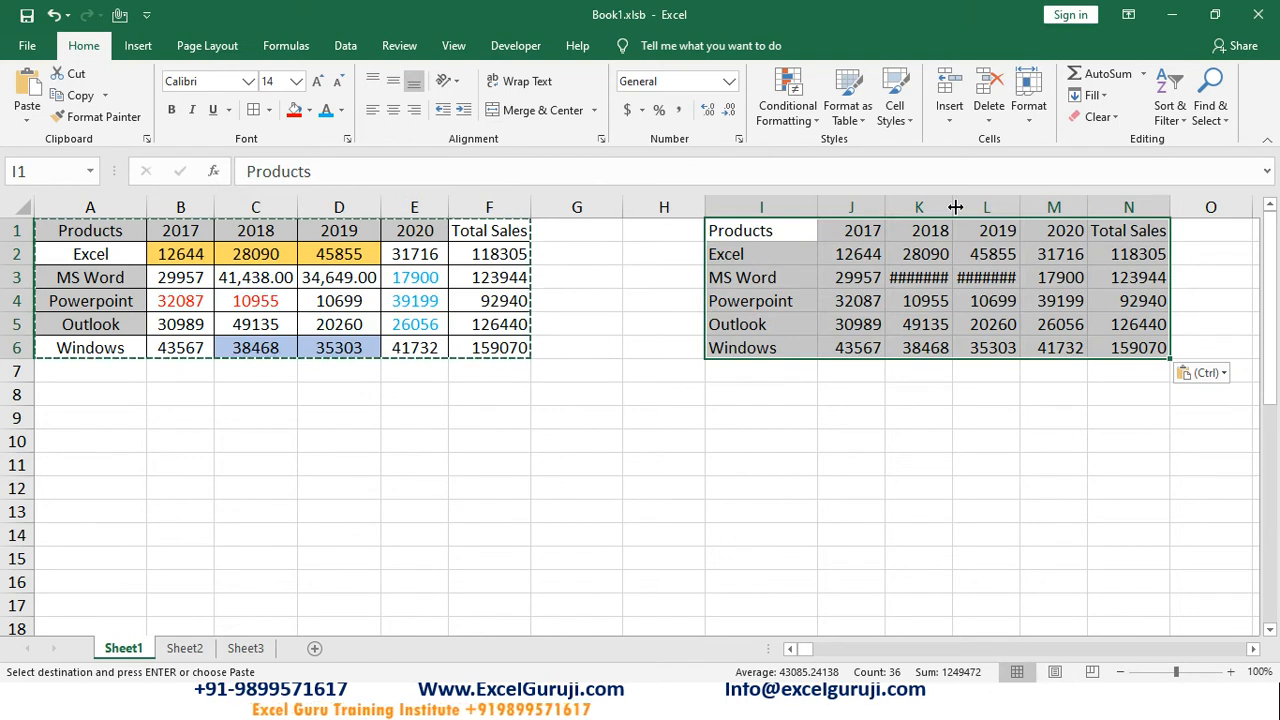
Paste the copied table's column widths onto the pasted table at I1 and check the total formula in N2
key("alt+e")
key("s")
left_click(472, 284)
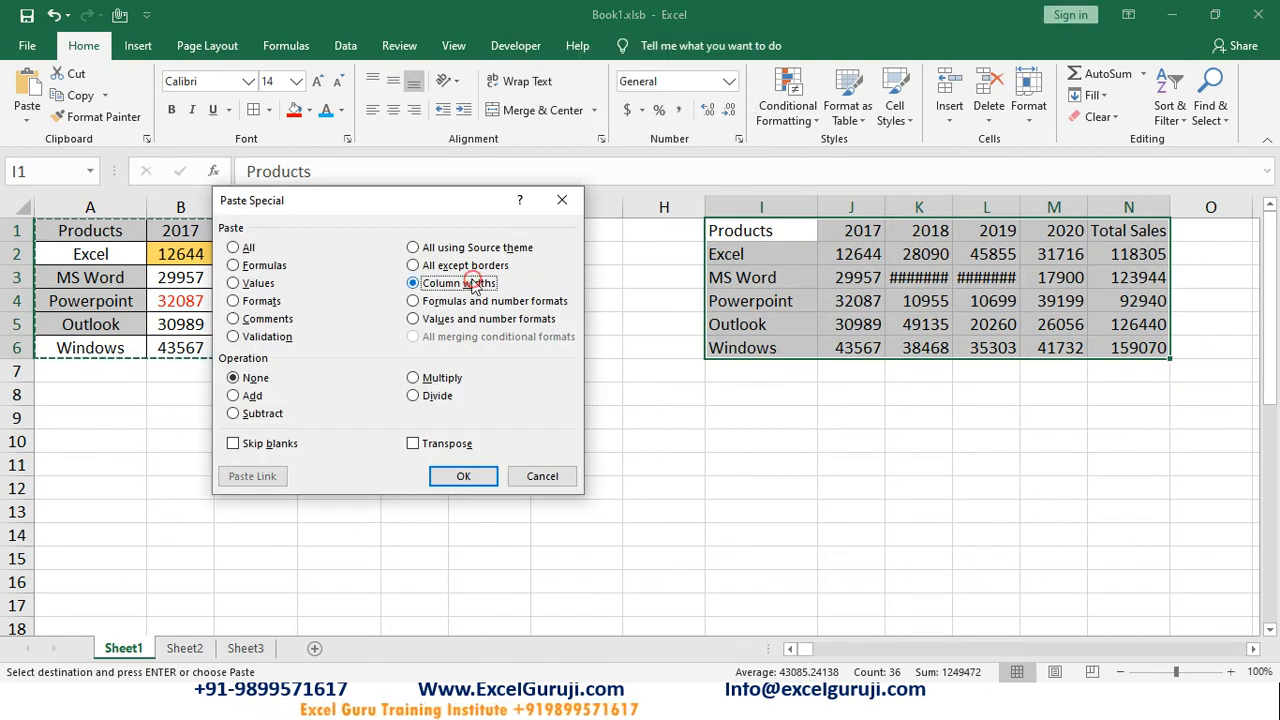
key("Return")
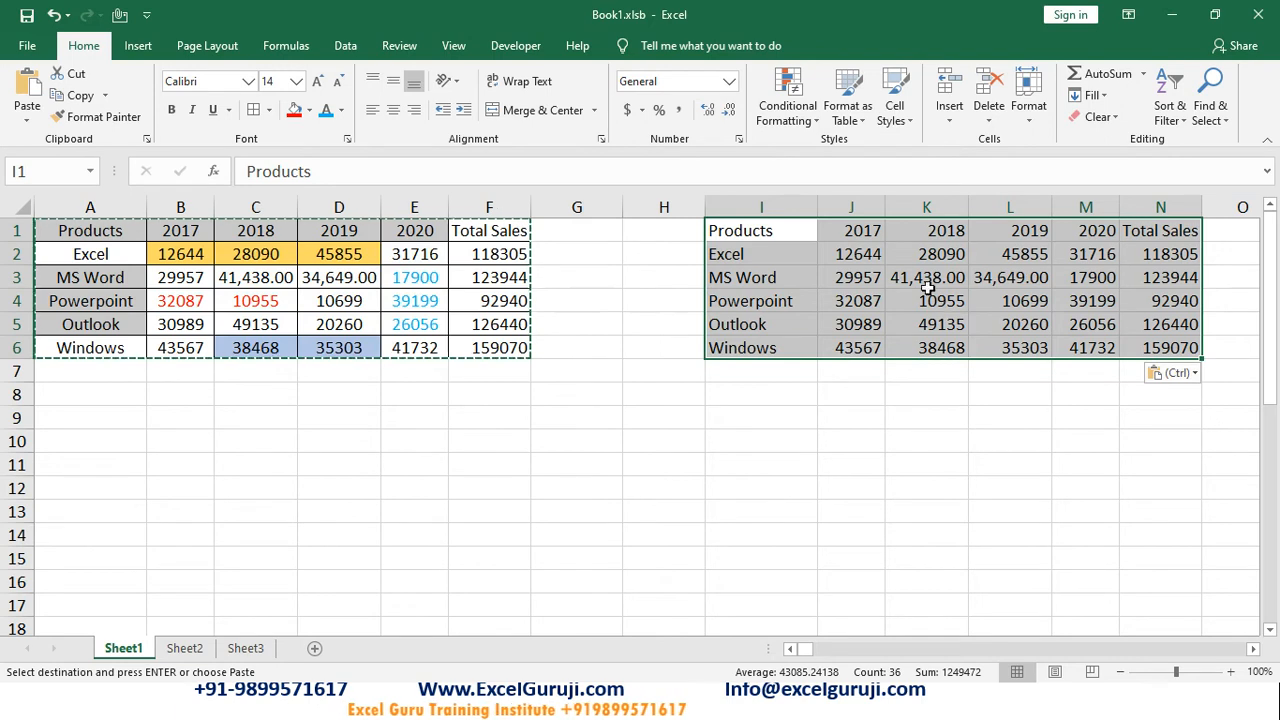
left_click(1185, 250)
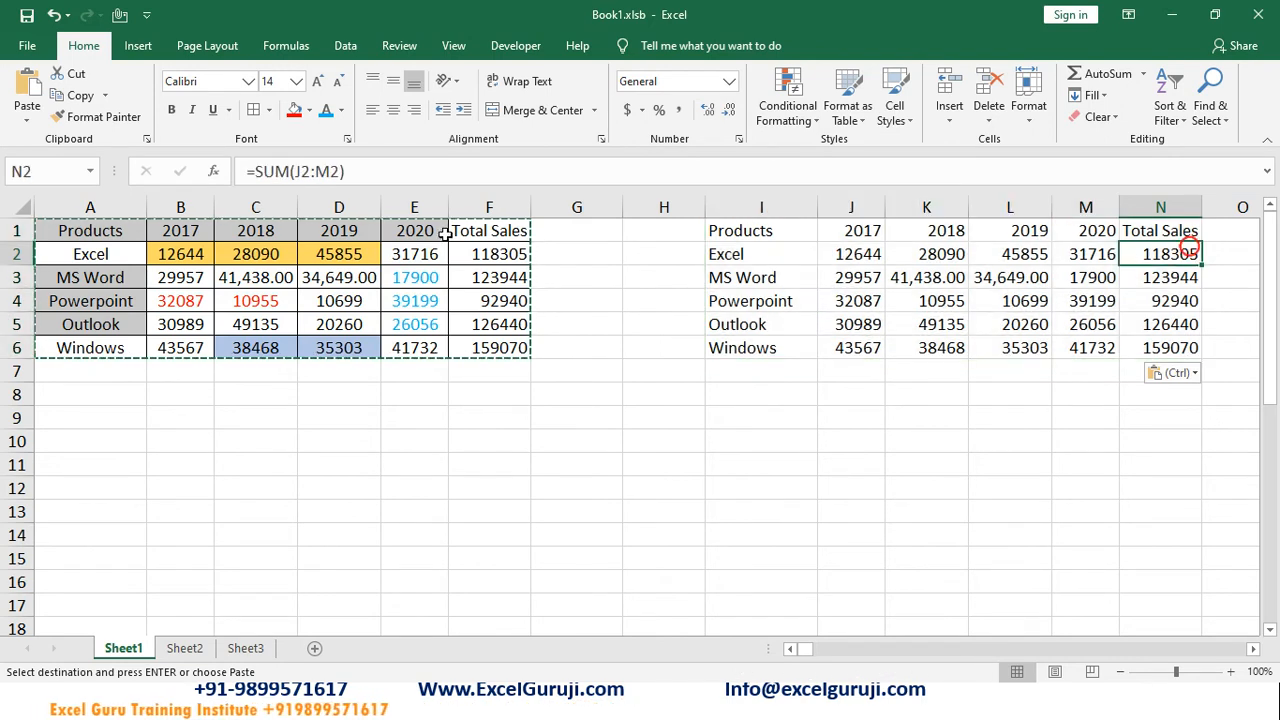
Paste the copied table's formats onto the table starting at I1 and end the copy mode
left_click(746, 229)
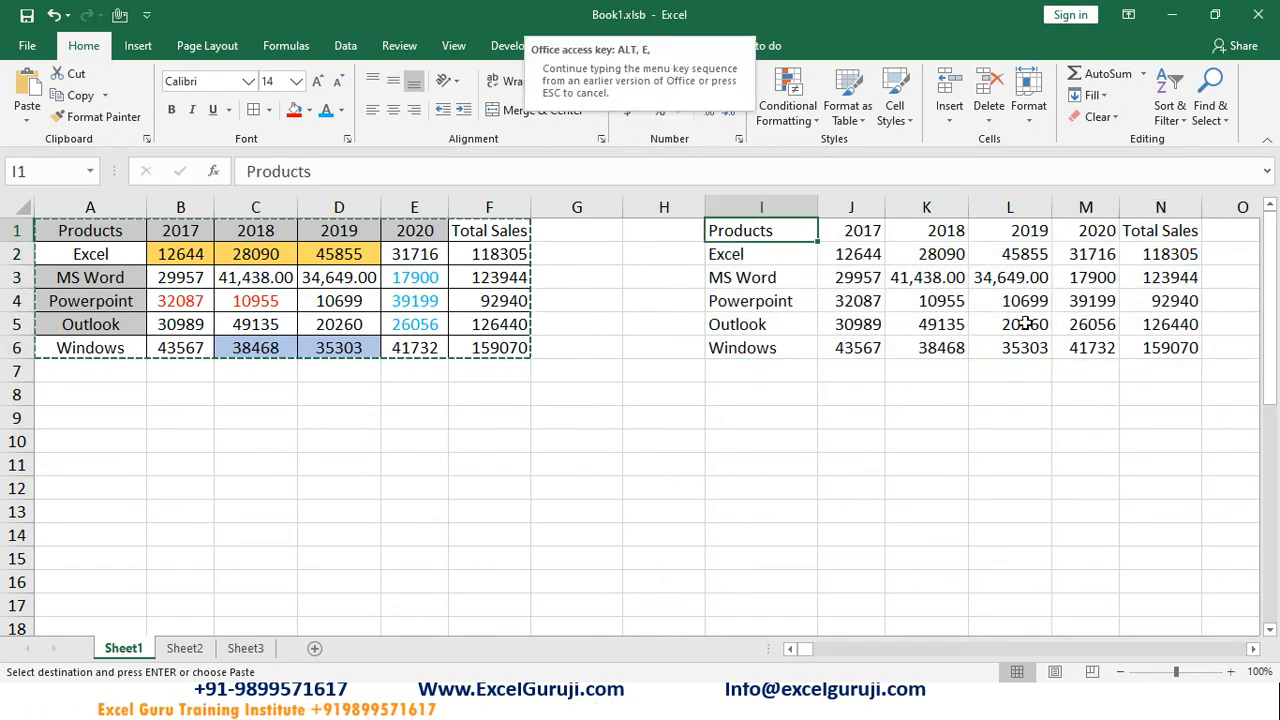
key("alt+e")
key("s")
left_click(272, 301)
key("Return")
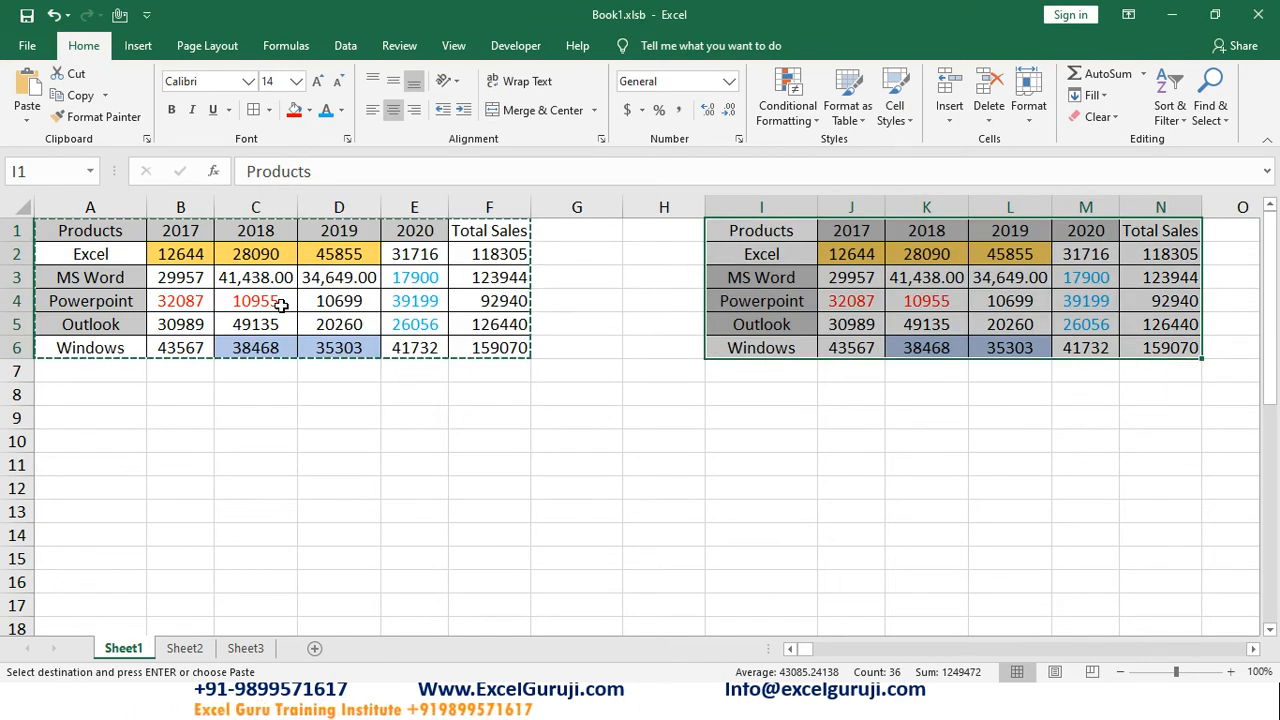
key("Escape")
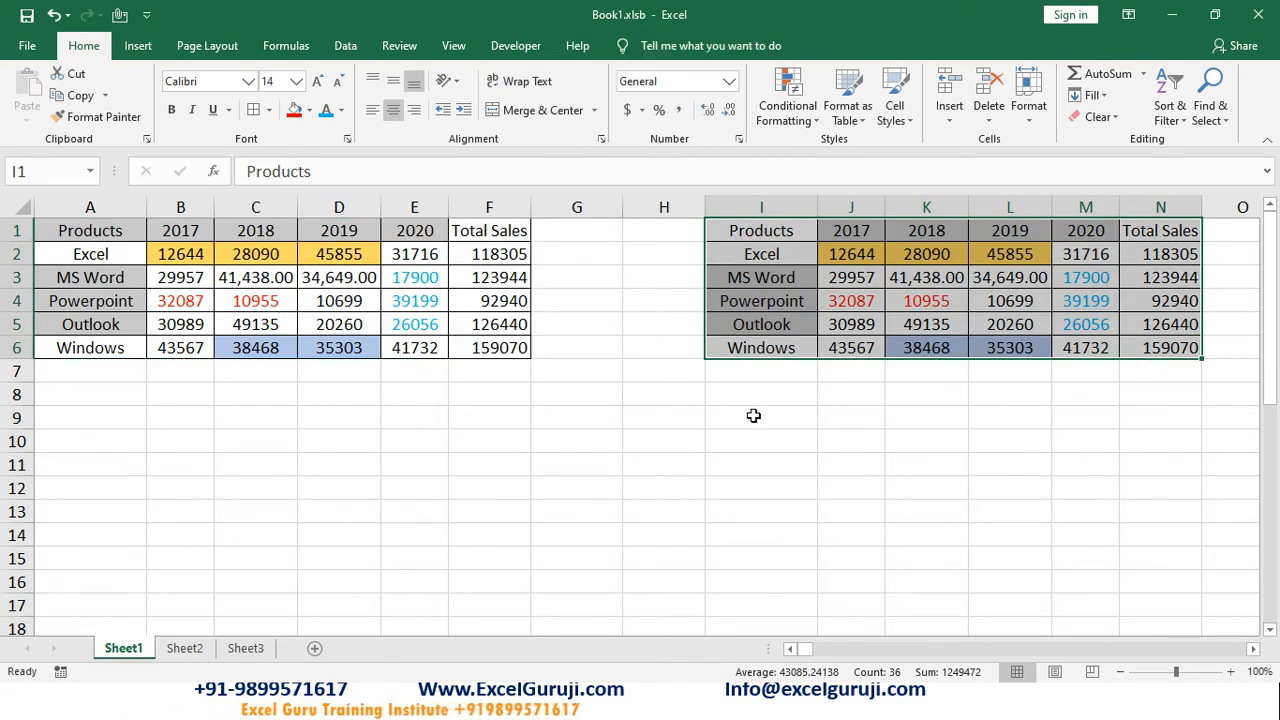
Clear all contents and formatting from the pasted table in I1:N6
left_click_drag(766, 232, 1186, 350)
key("alt+e")
key("a")
key("a")
left_click_drag(508, 349, 92, 232)
key("ctrl+c")
left_click(682, 237)
key("alt+e")
key("s")
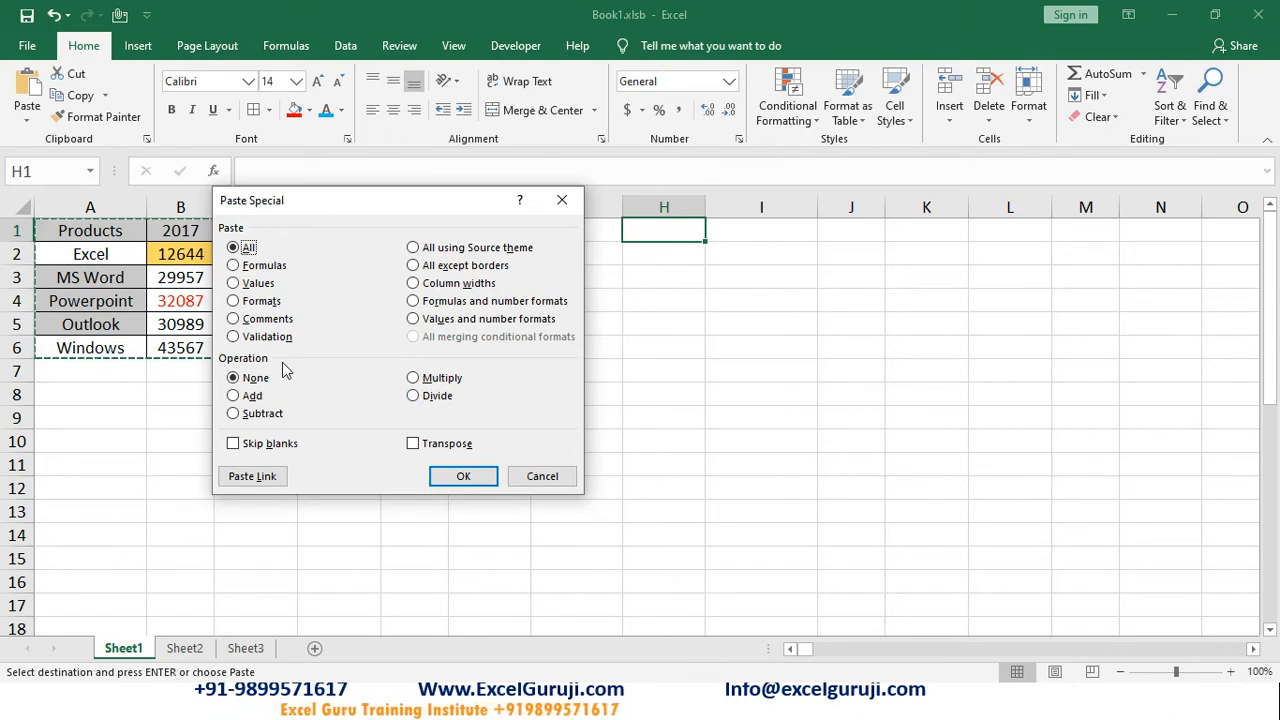
key("Escape")
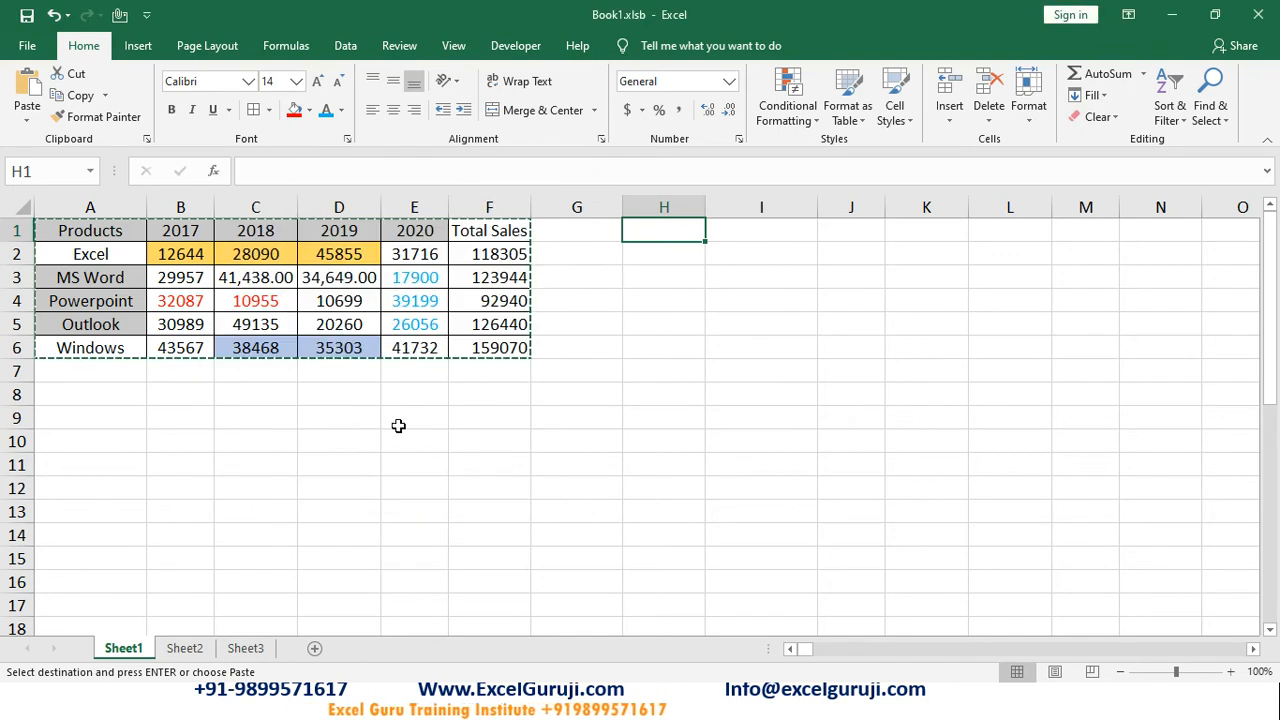
left_click(400, 422)
left_click_drag(180, 254, 420, 348)
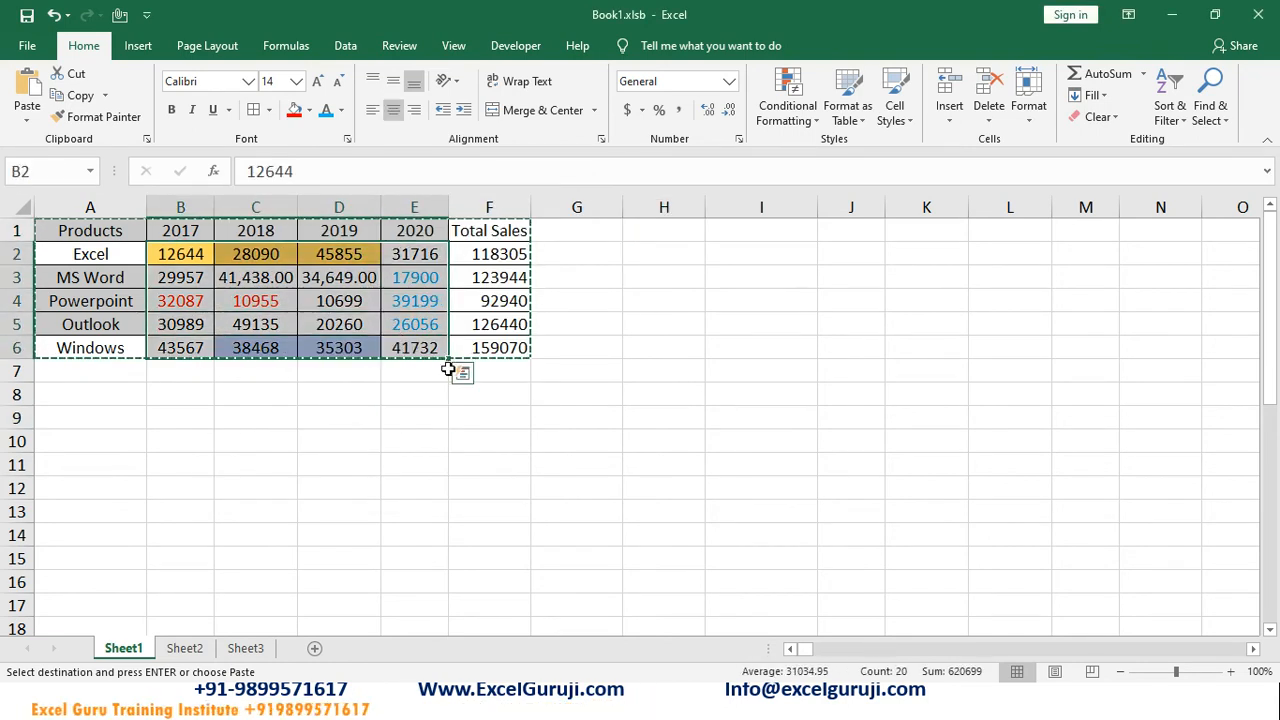
Enter the value 100 in cell G11
left_click(619, 458)
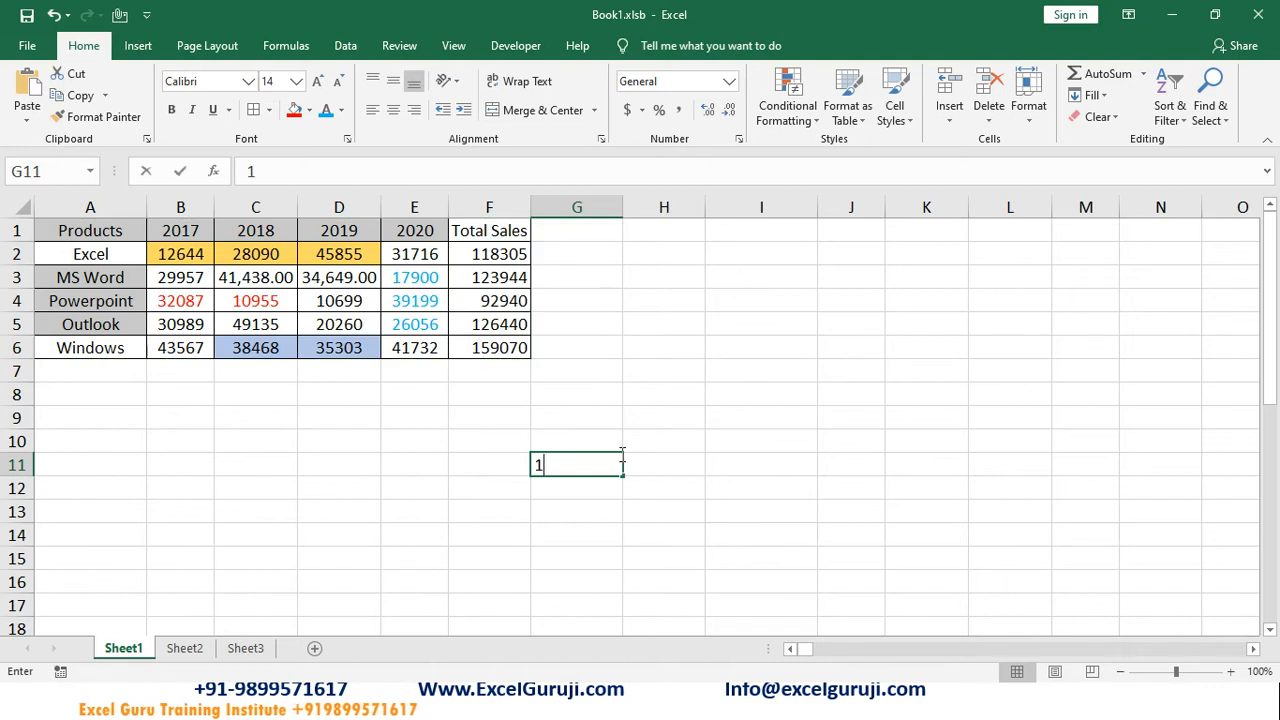
type("100")
key("ctrl+Return")
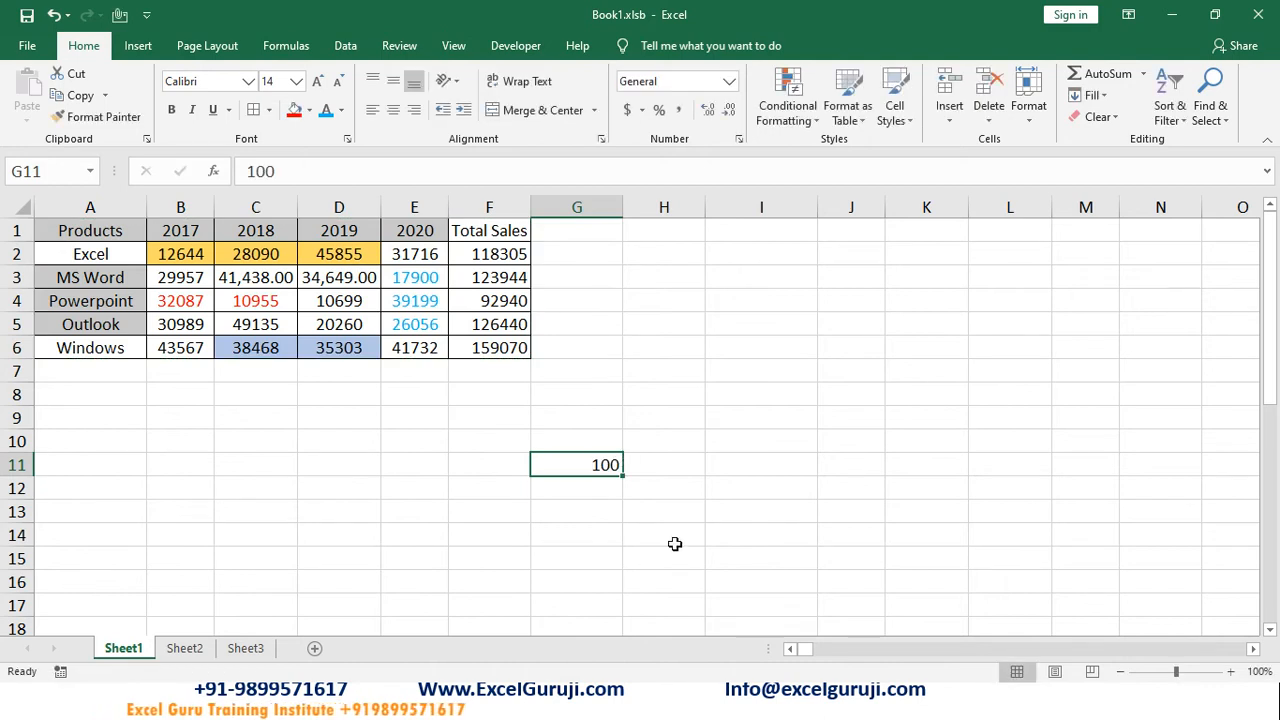
key("ctrl+c")
left_click(190, 253)
left_click(277, 171)
key("Escape")
Give cell G11 a yellow fill color
left_click(591, 477)
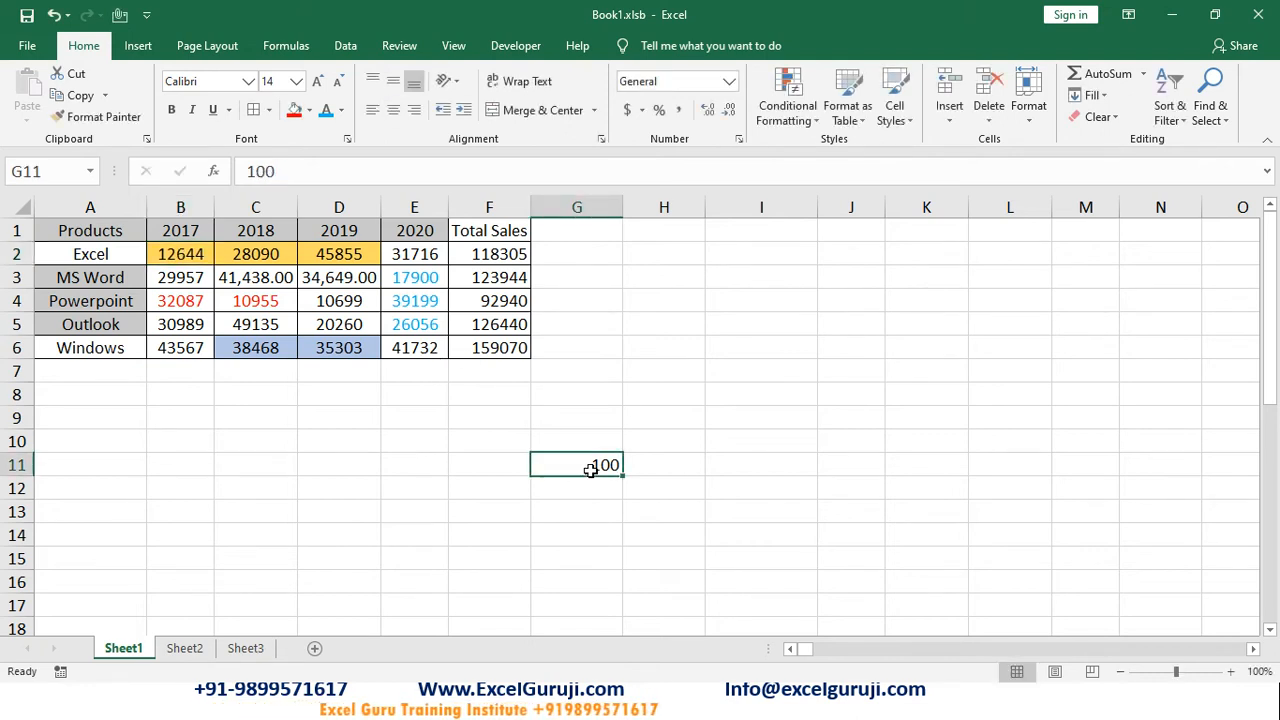
left_click(294, 111)
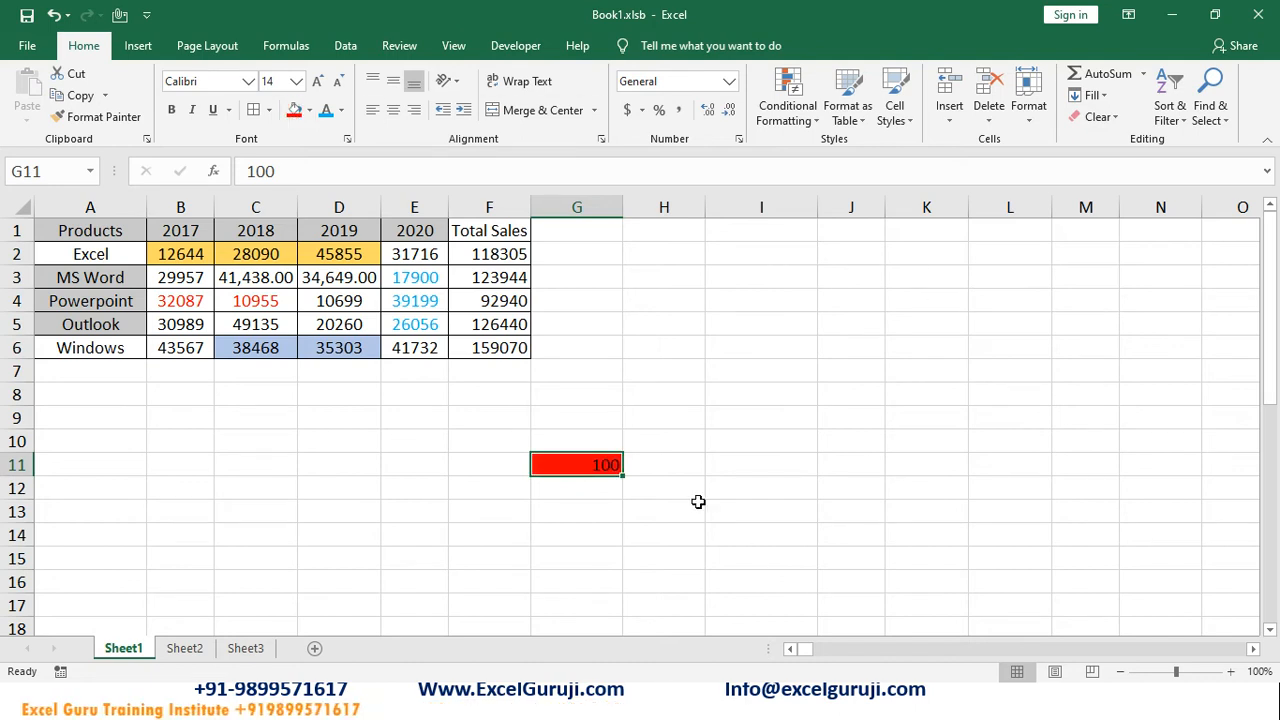
left_click(308, 111)
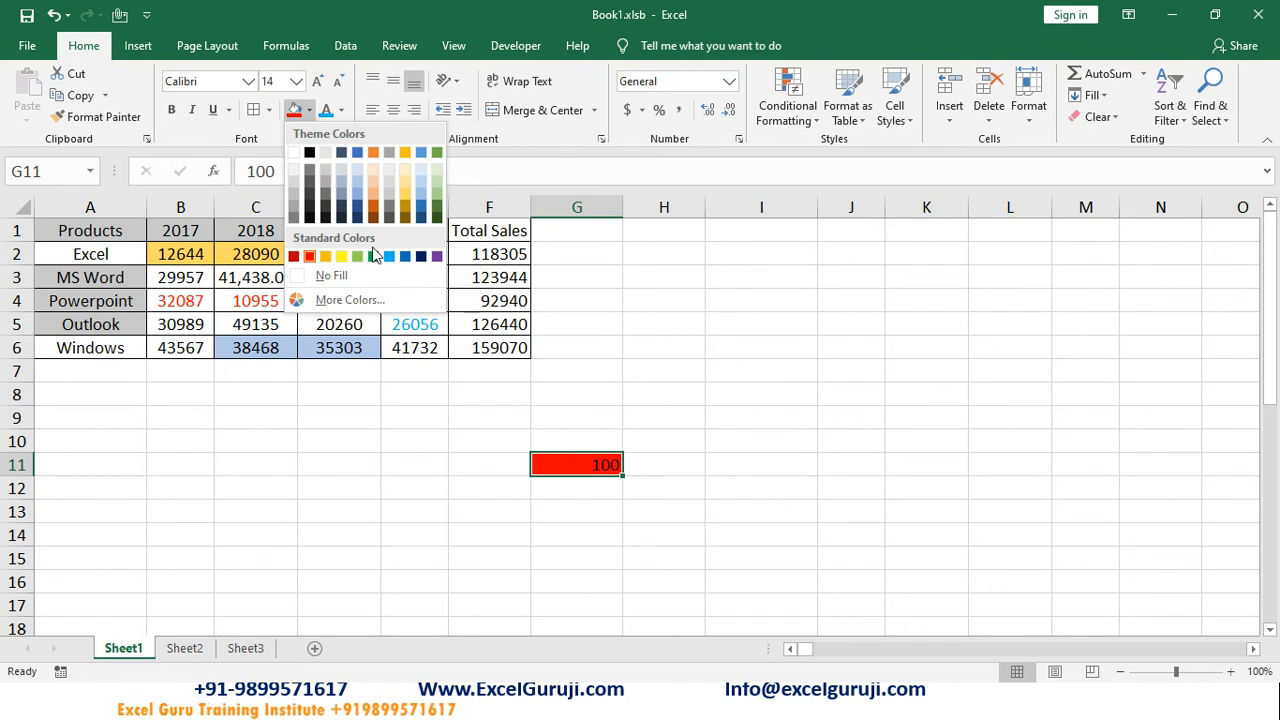
left_click(341, 257)
left_click(743, 433)
Copy cell G11 and select the yearly sales figures in B2:E6 as the paste target
left_click(594, 463)
key("ctrl+c")
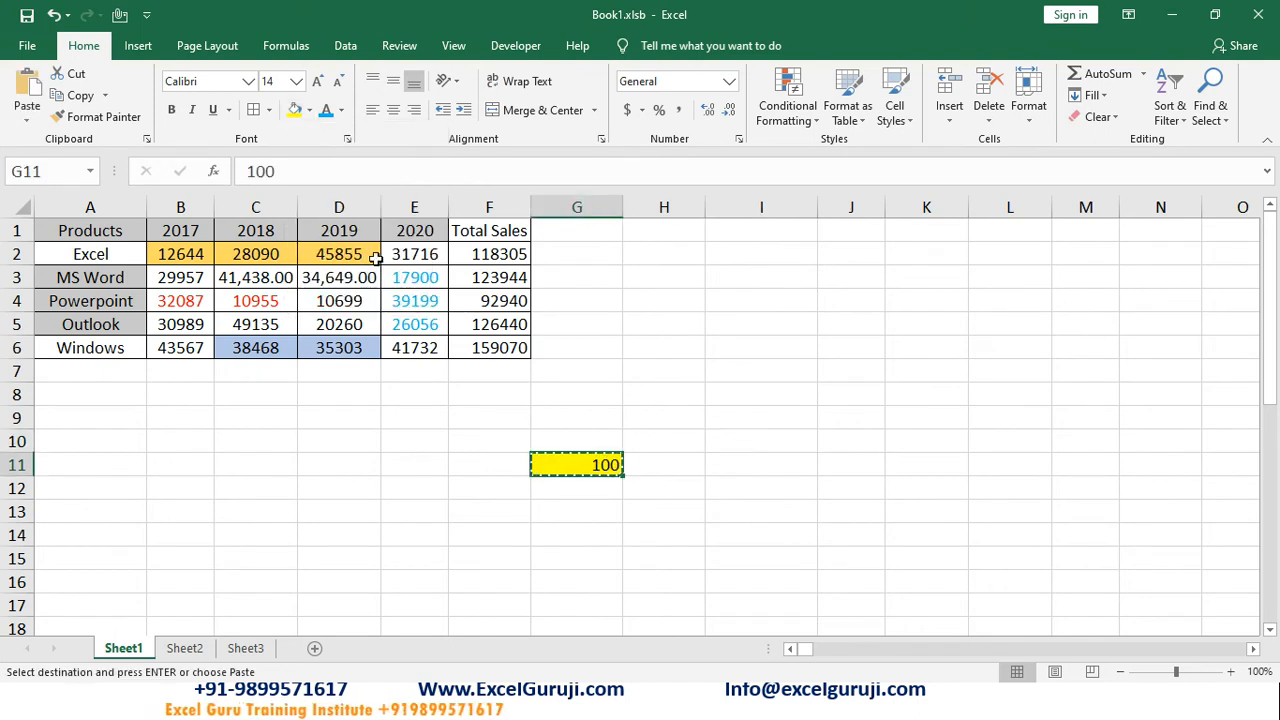
left_click_drag(190, 254, 413, 348)
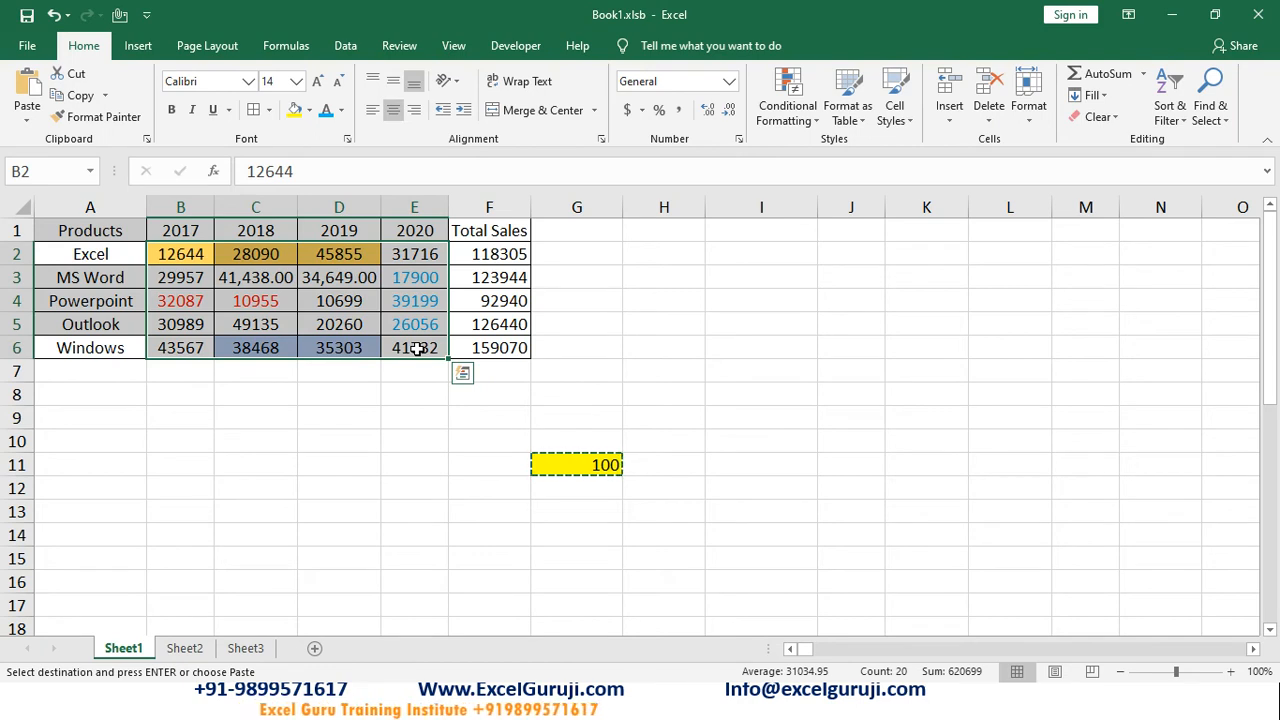
Try adding the copied 100 to B2:E6 using Paste Special with All and Add, and undo it
key("alt+e")
key("s")
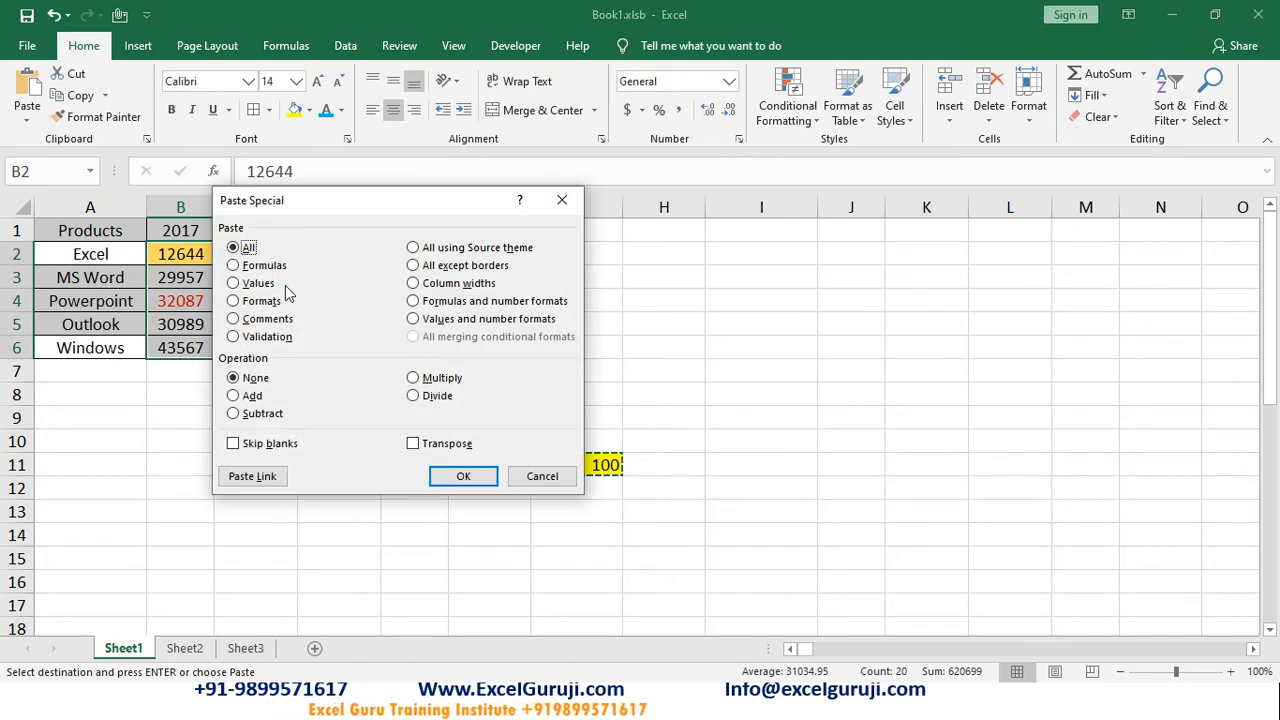
left_click_drag(370, 200, 833, 75)
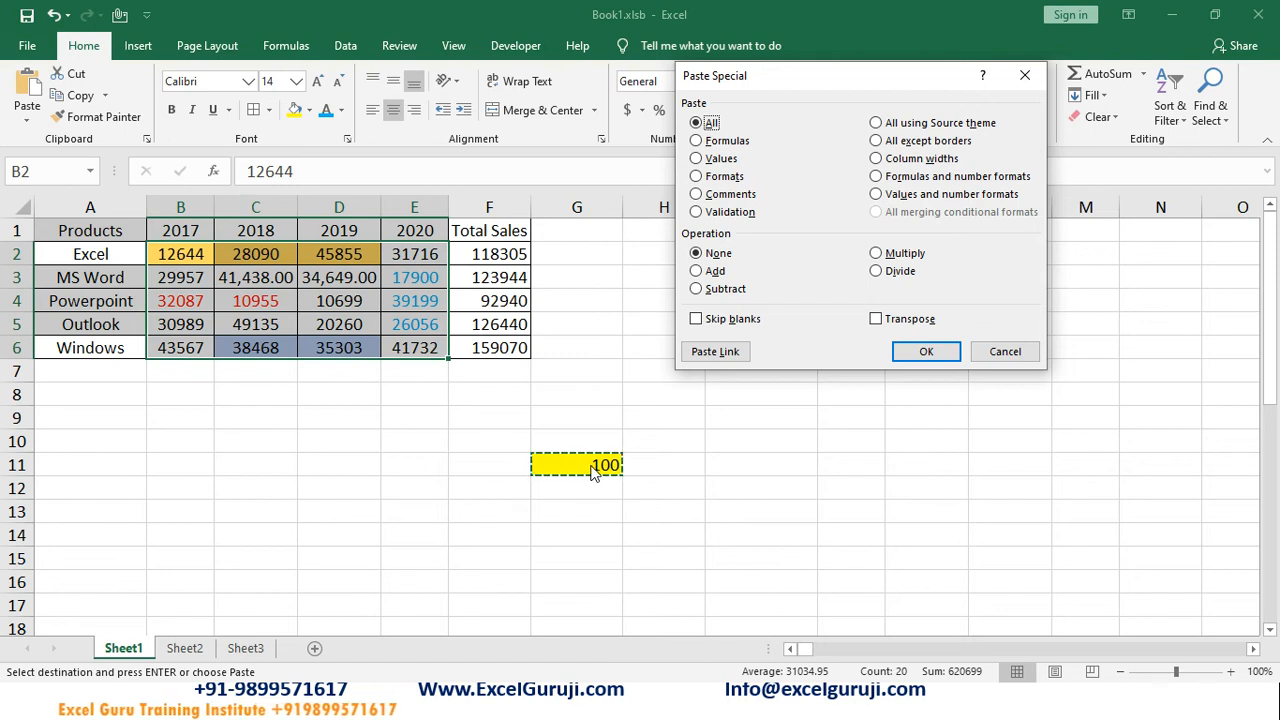
left_click(701, 274)
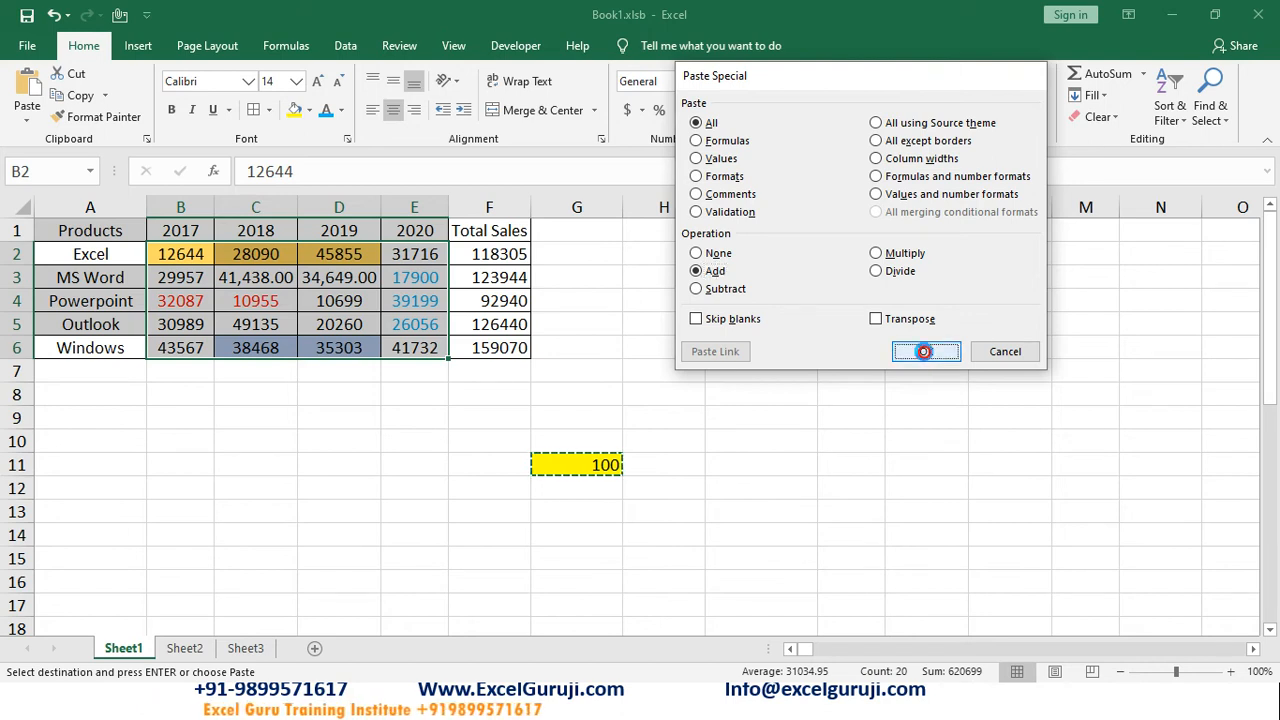
left_click(924, 351)
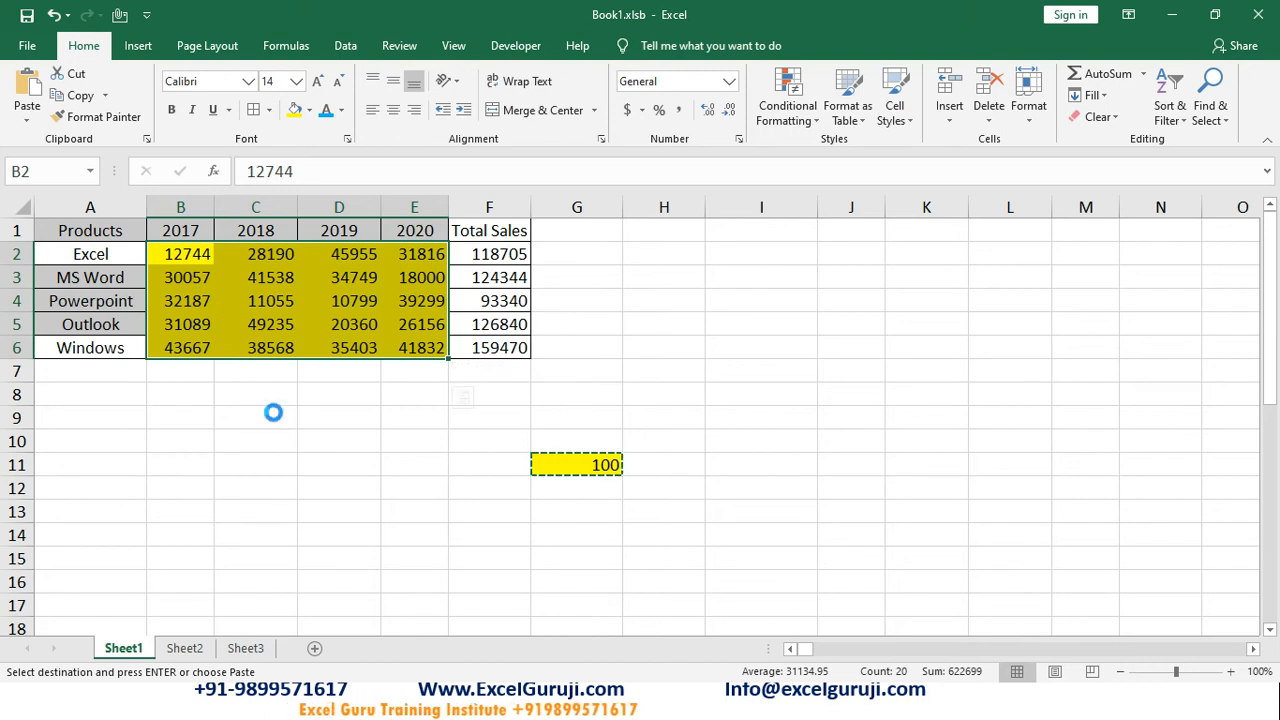
key("ctrl+z")
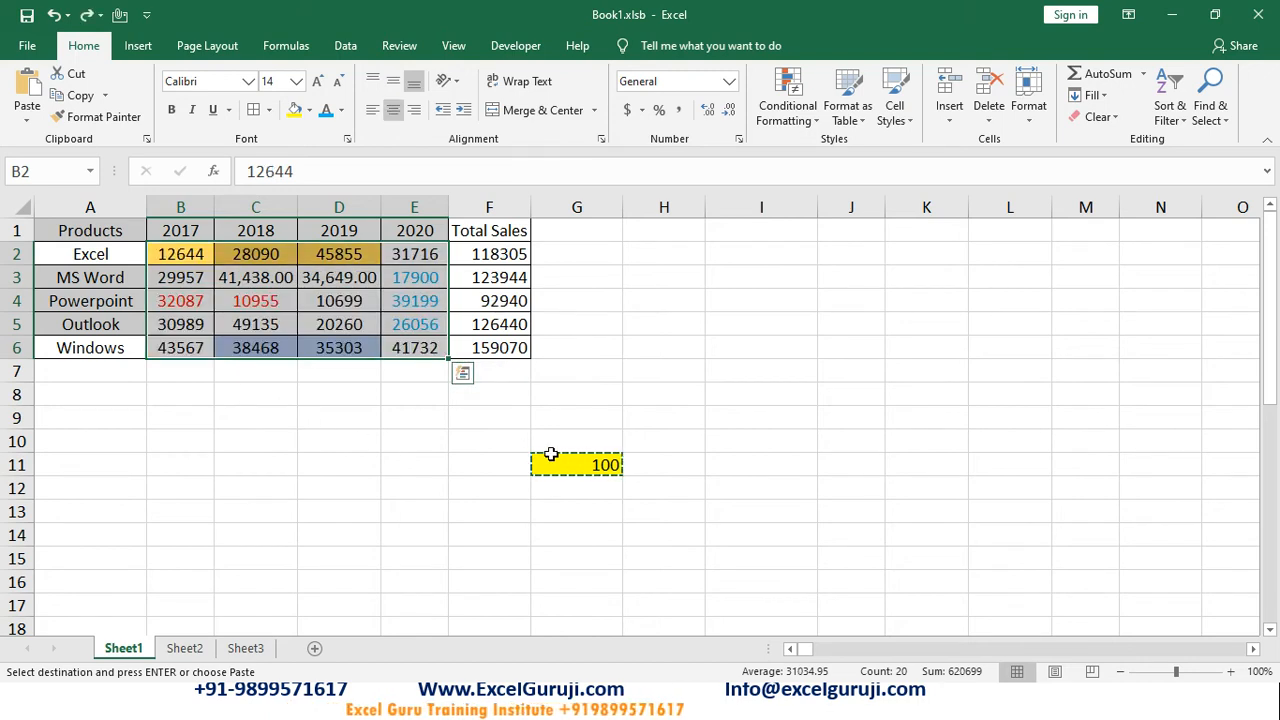
Try adding the copied 100 to B2:E6 using Paste Special with Values and Add, and undo it
key("alt+e")
key("s")
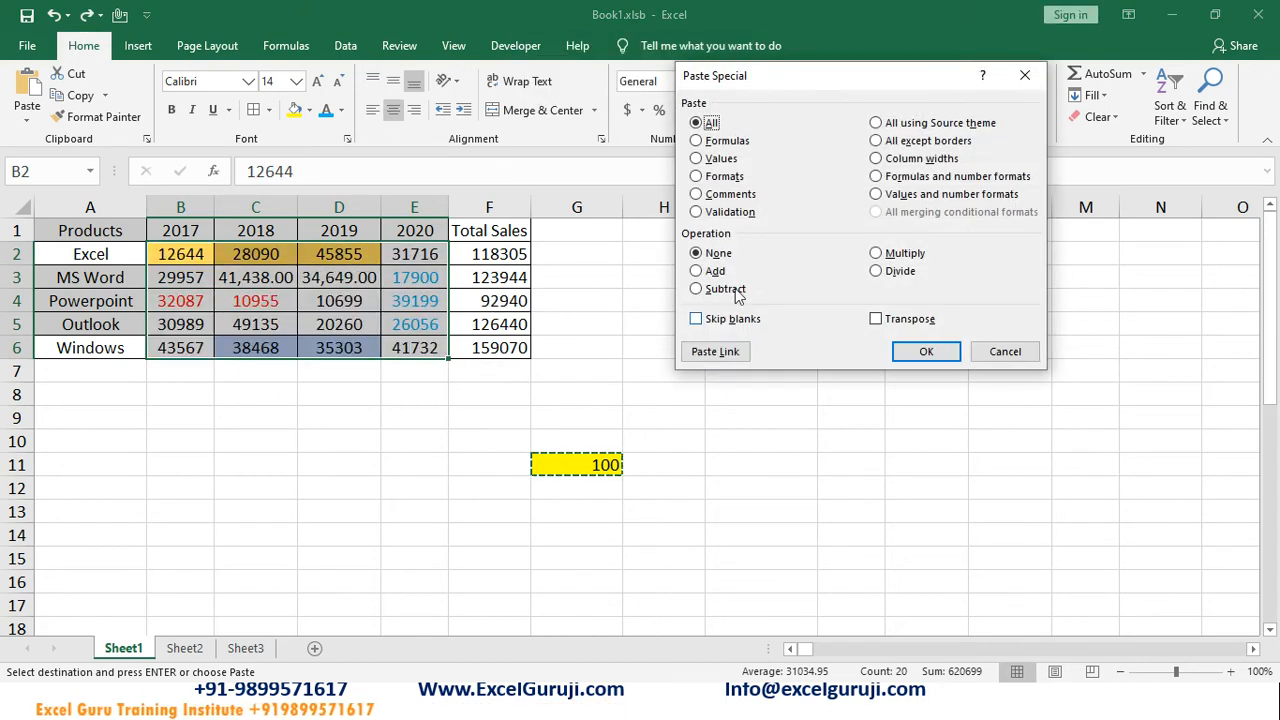
left_click(716, 160)
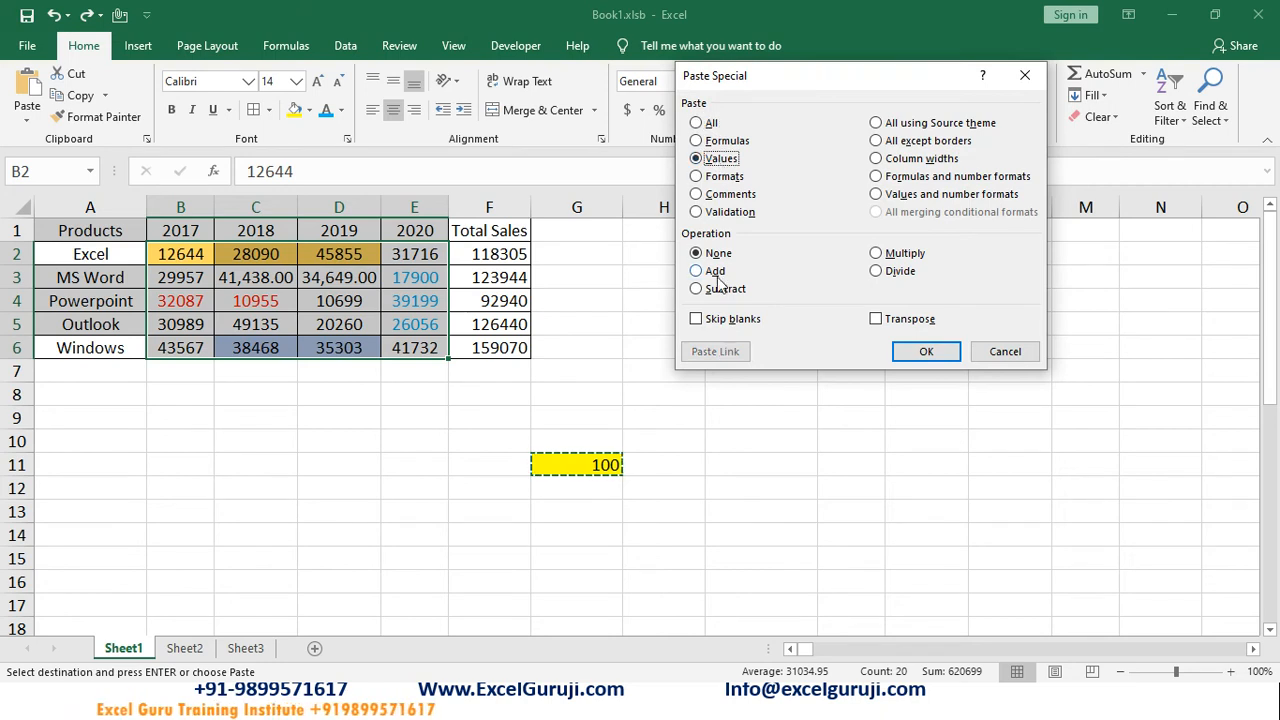
left_click(921, 358)
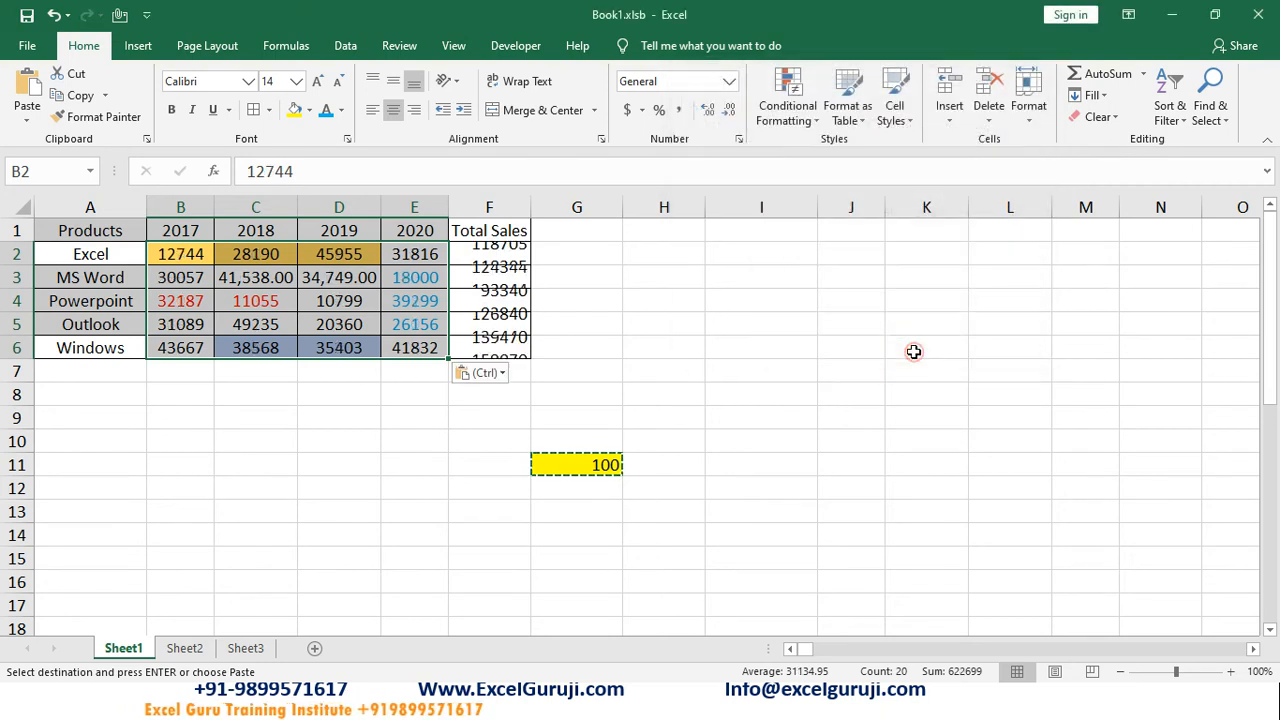
key("ctrl+z")
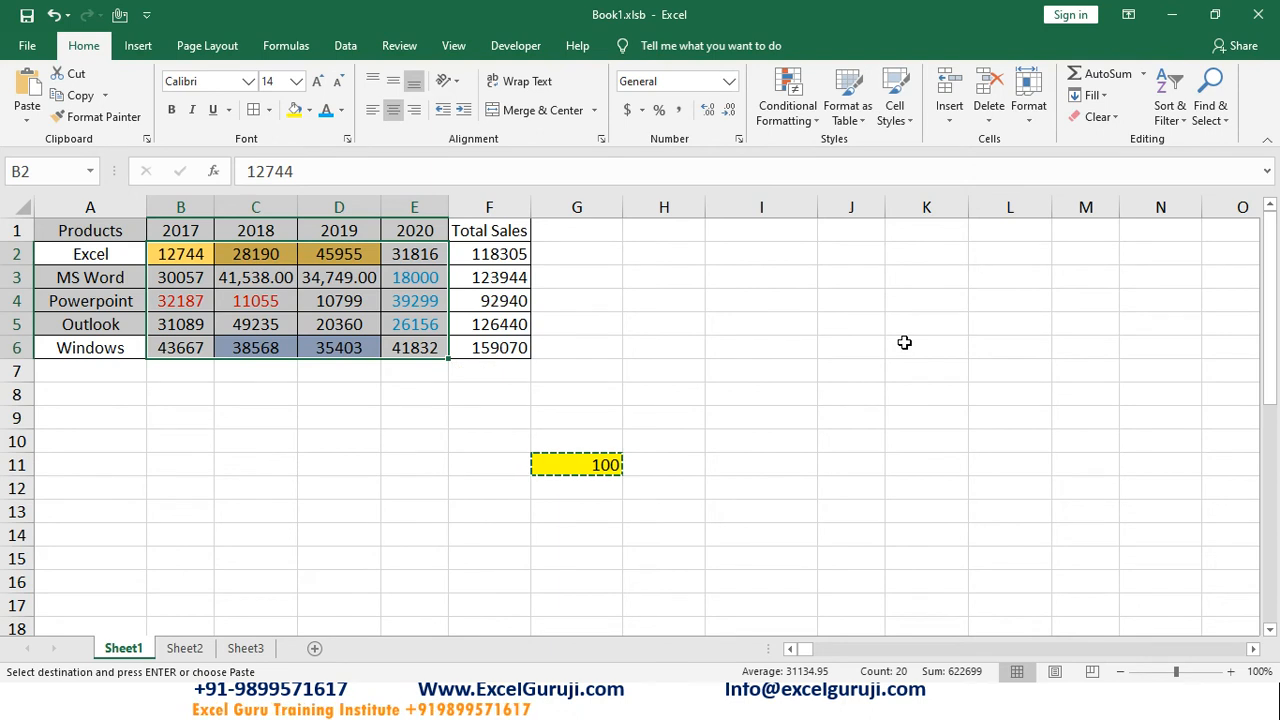
Try multiplying B2:E6 by the copied 100 using Paste Special with Values and Multiply, and undo it
key("alt+e")
key("s")
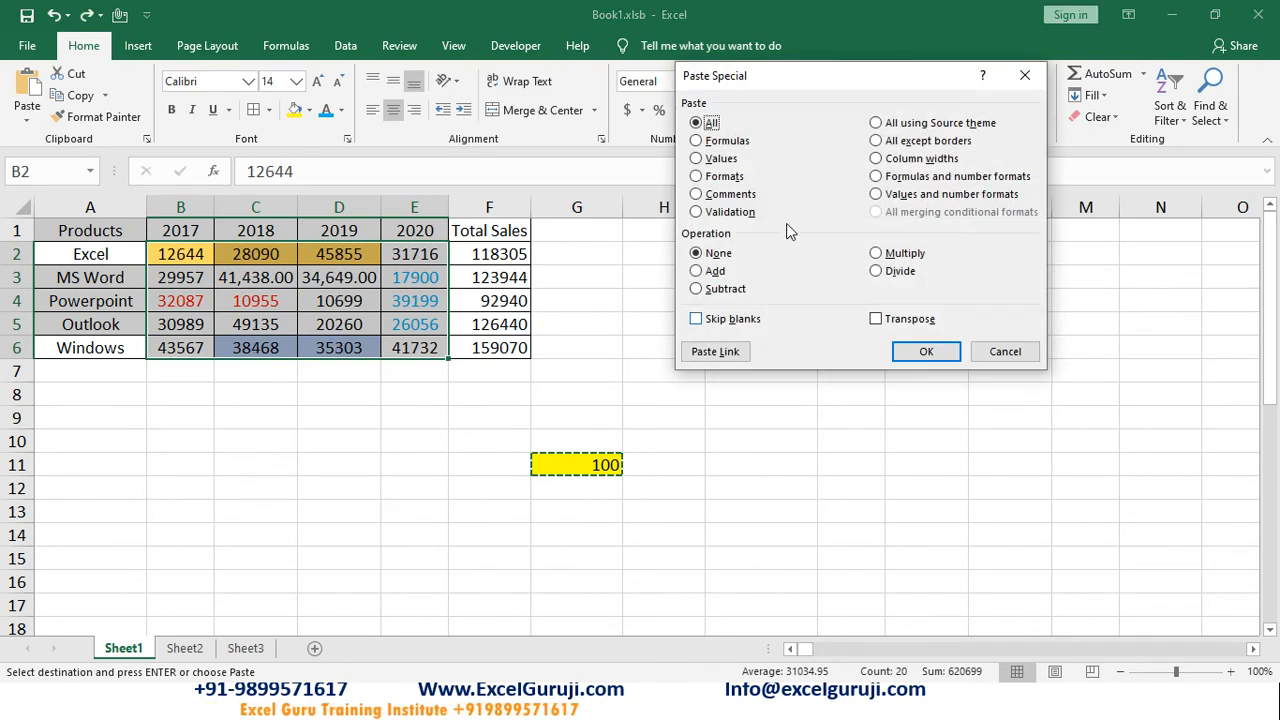
left_click(720, 159)
left_click(893, 253)
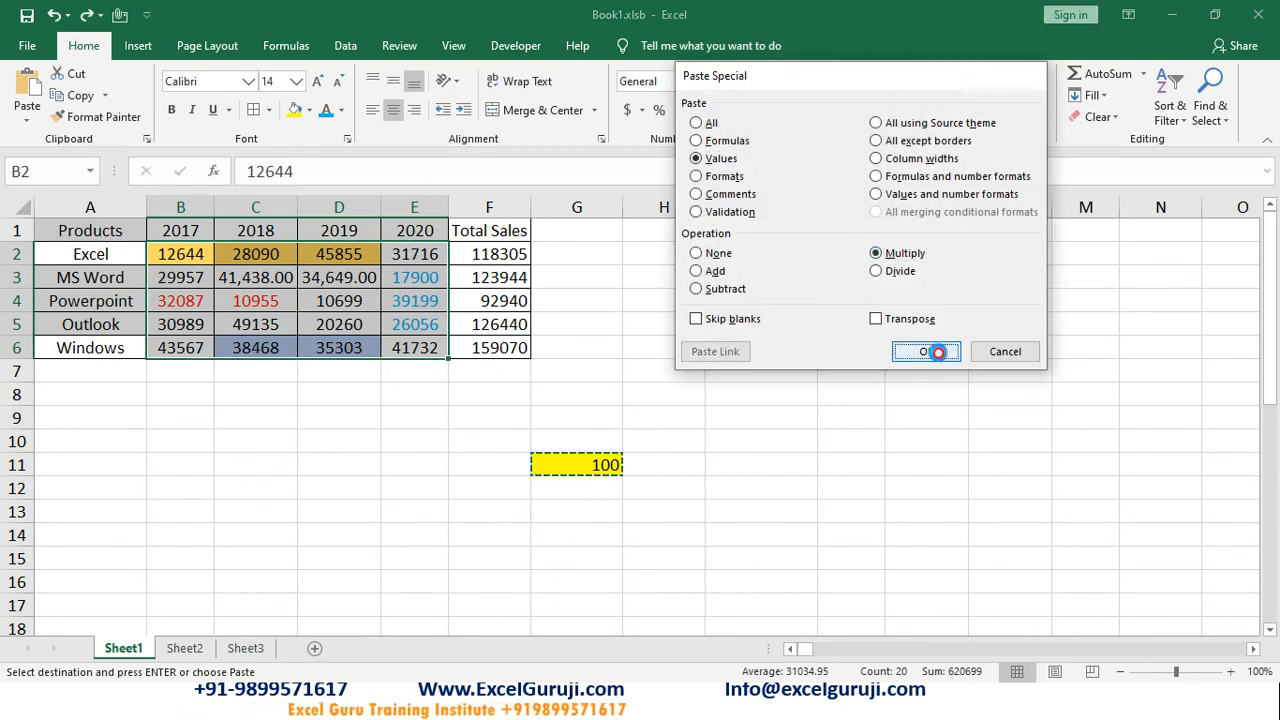
left_click(926, 351)
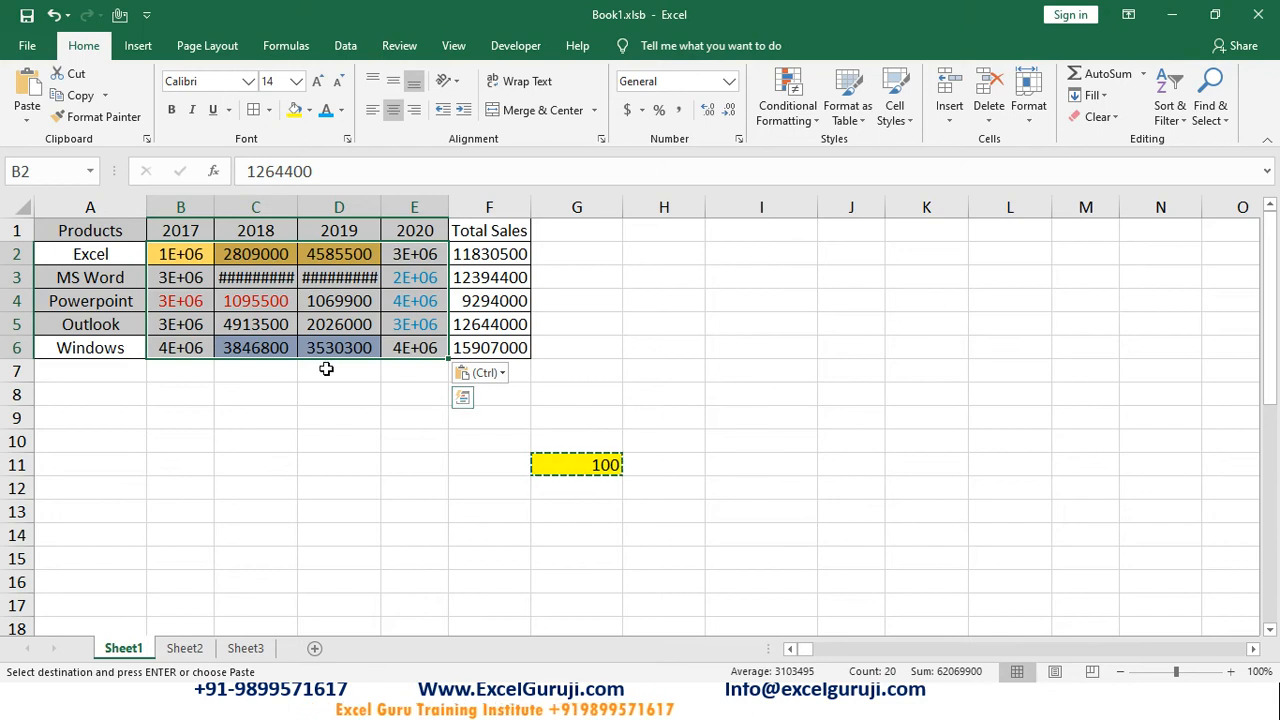
key("ctrl+z")
Divide the sales figures in B2:E6 by the copied 100 using Paste Special with Values and Divide
key("alt+e")
key("s")
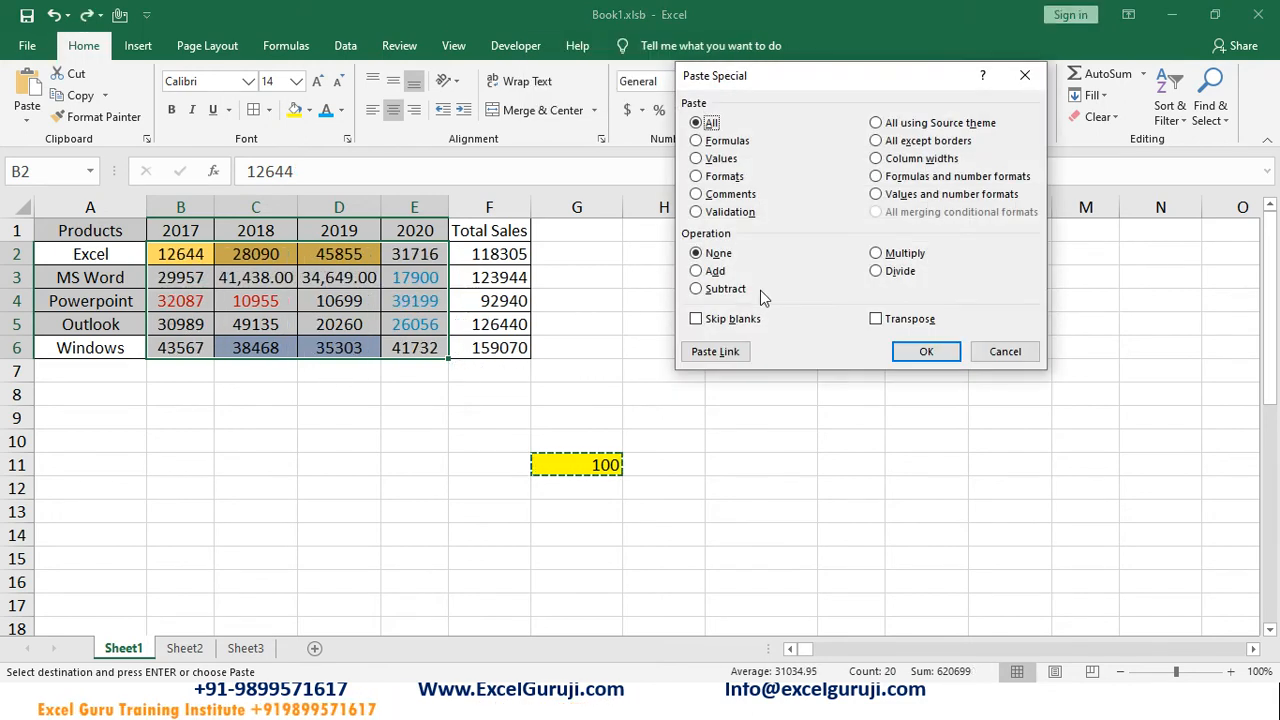
left_click(893, 272)
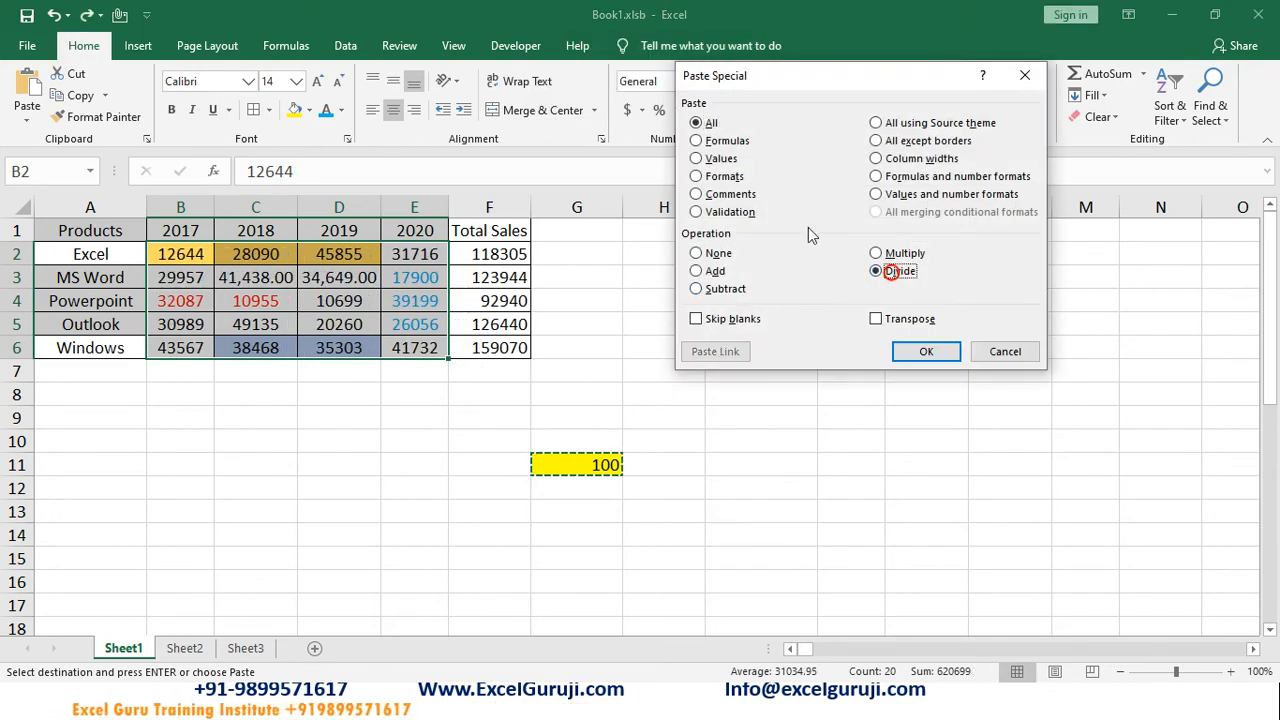
left_click(722, 159)
left_click(926, 351)
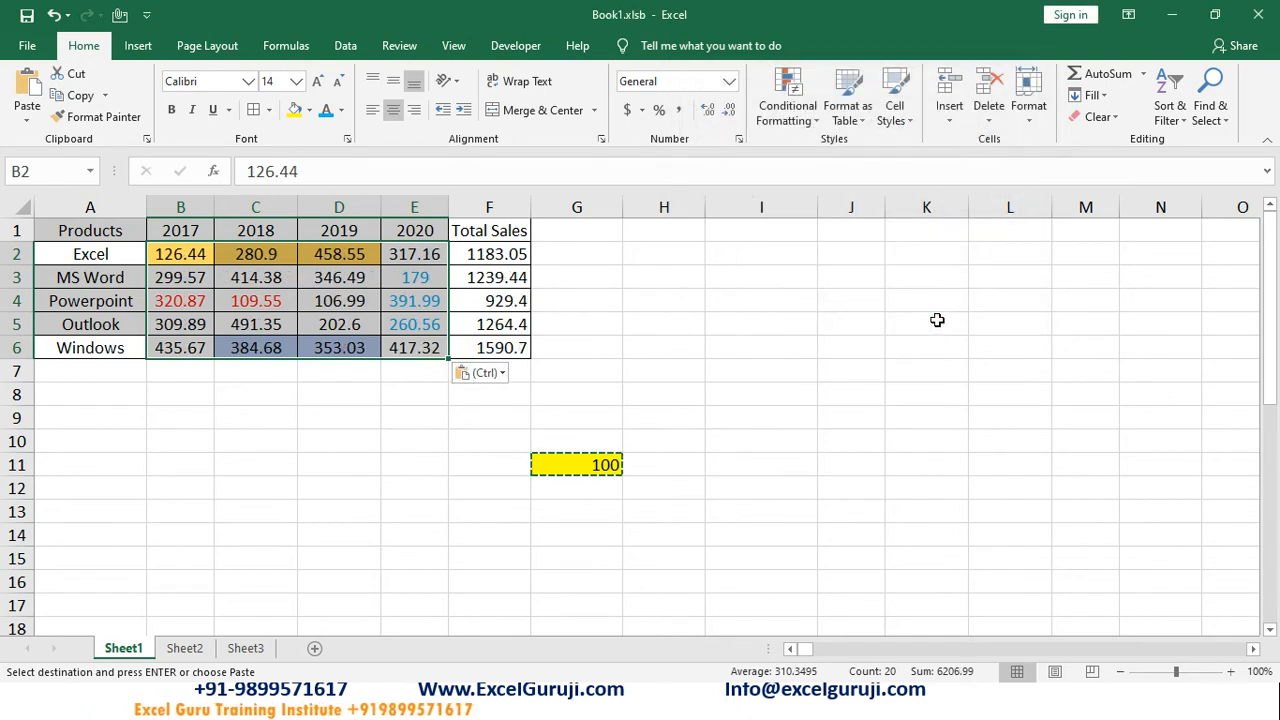
Undo the division of the sales figures in B2:E6 by 100
key("ctrl+z")
key("alt+e")
key("s")
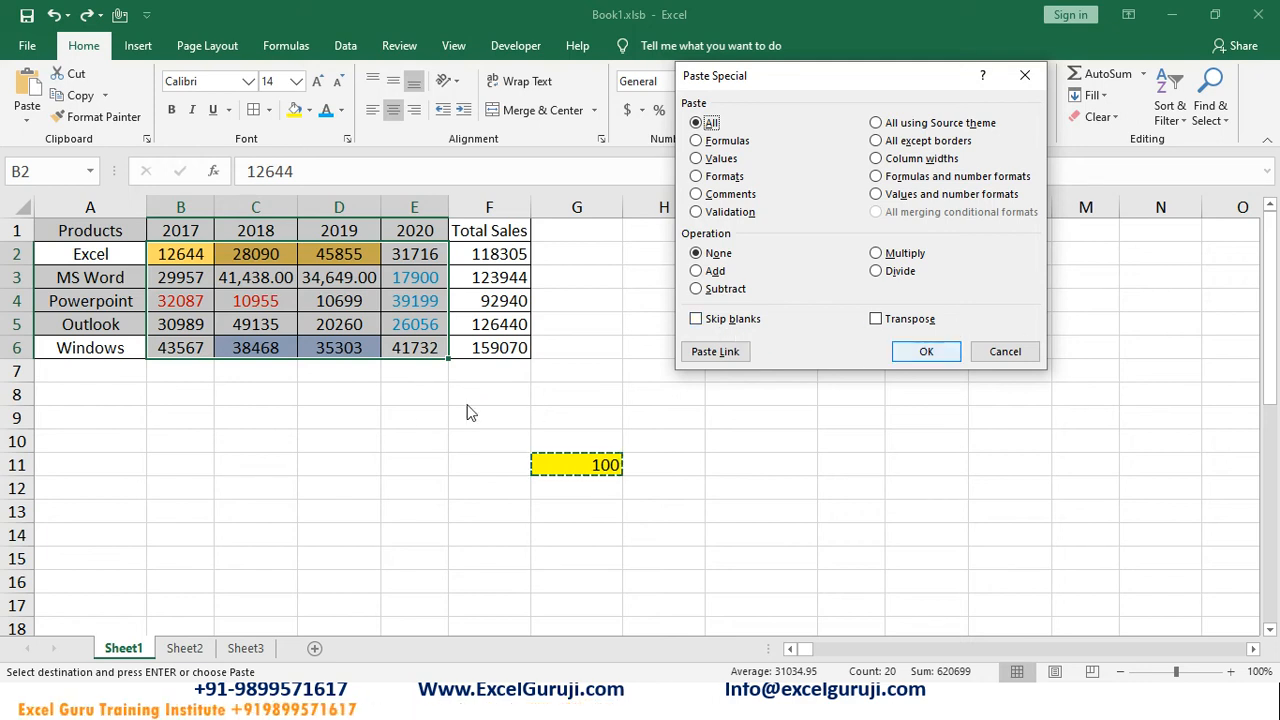
key("Escape")
Clear all contents and formatting from G10:H15, including the helper value 100
left_click_drag(551, 441, 693, 553)
key("alt+e")
key("a")
key("a")
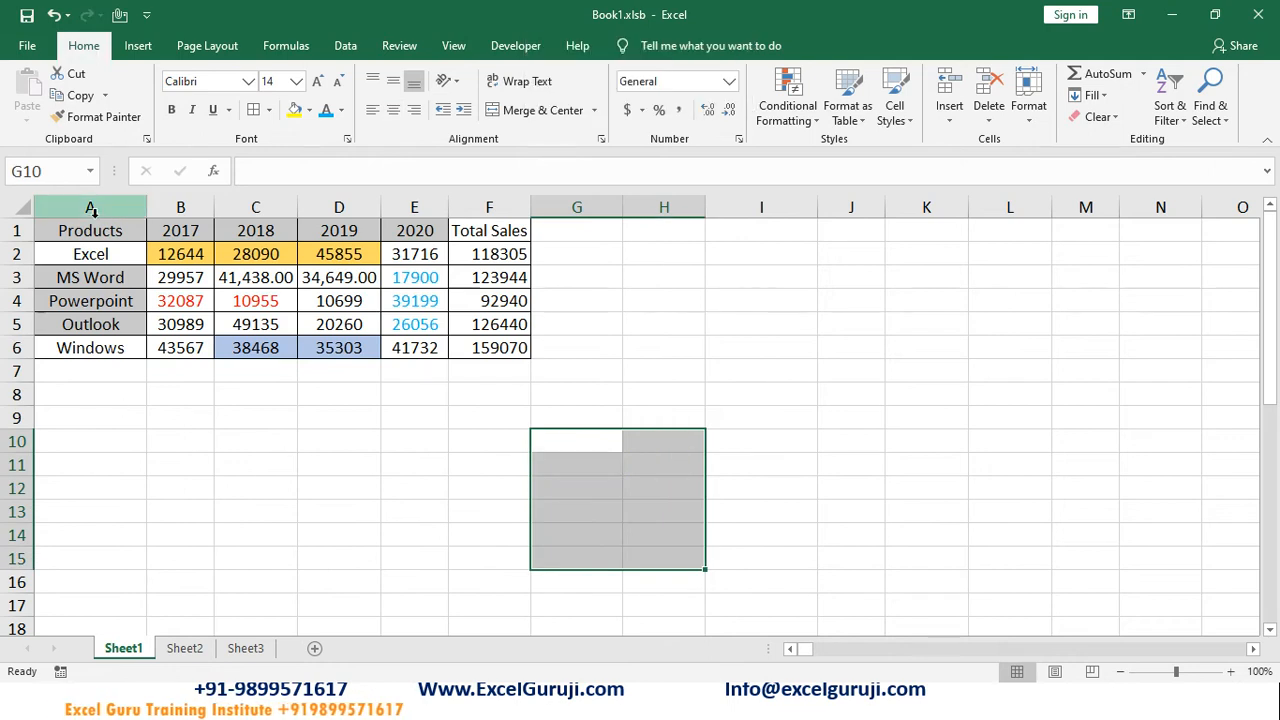
Copy the product names in A1:A6
left_click(108, 207)
left_click_drag(96, 228, 109, 348)
key("ctrl+c")
left_click_drag(955, 433, 971, 434)
left_click_drag(92, 230, 90, 346)
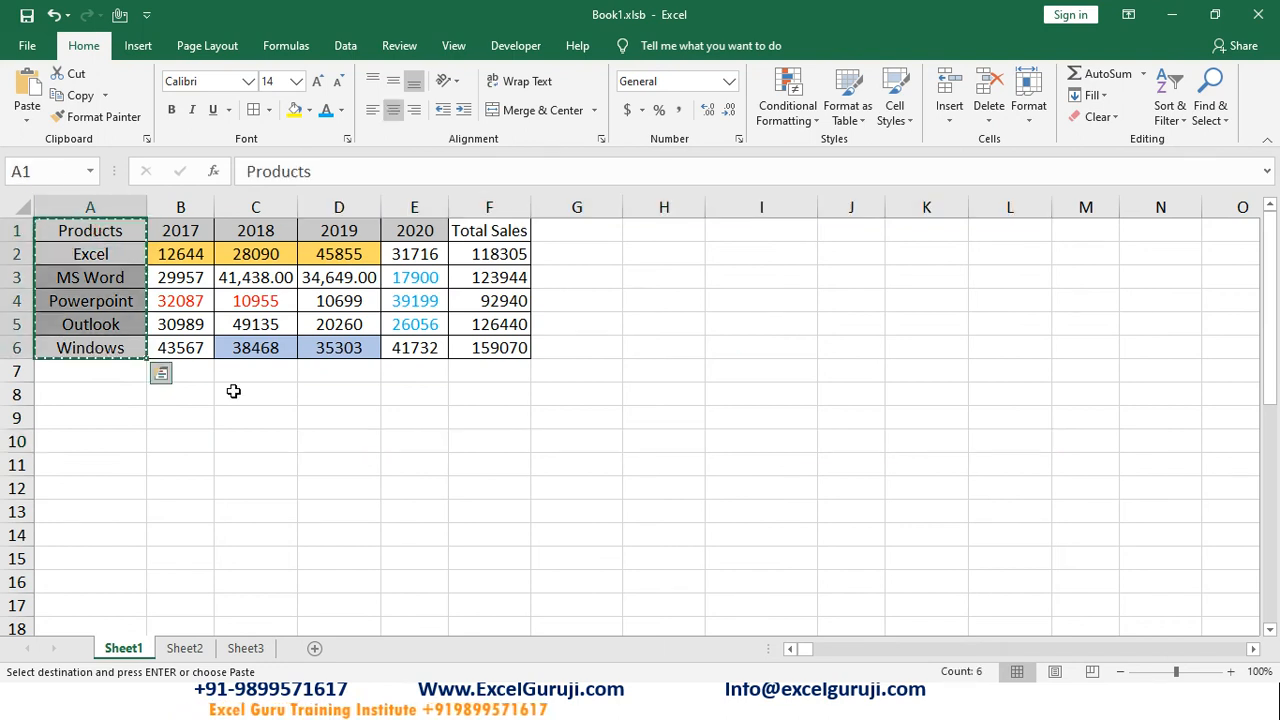
Enter products, excel and ms word manually across D9:F9
left_click(363, 417)
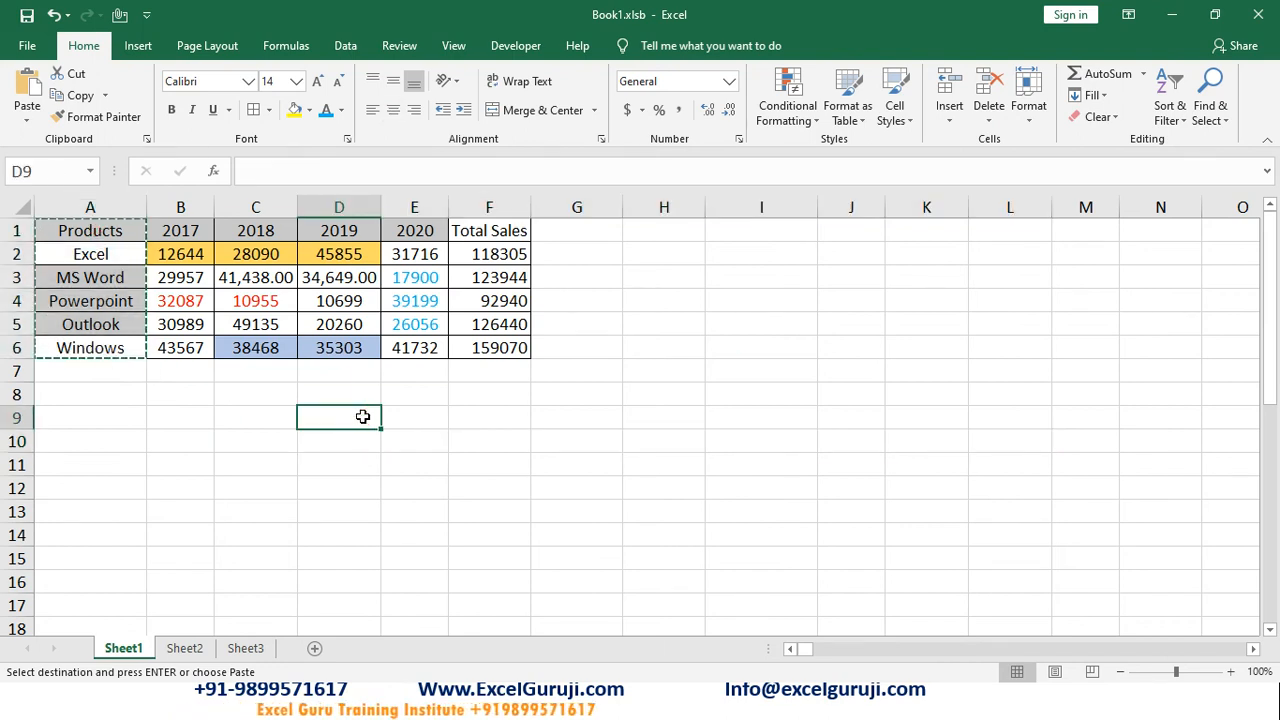
type("products")
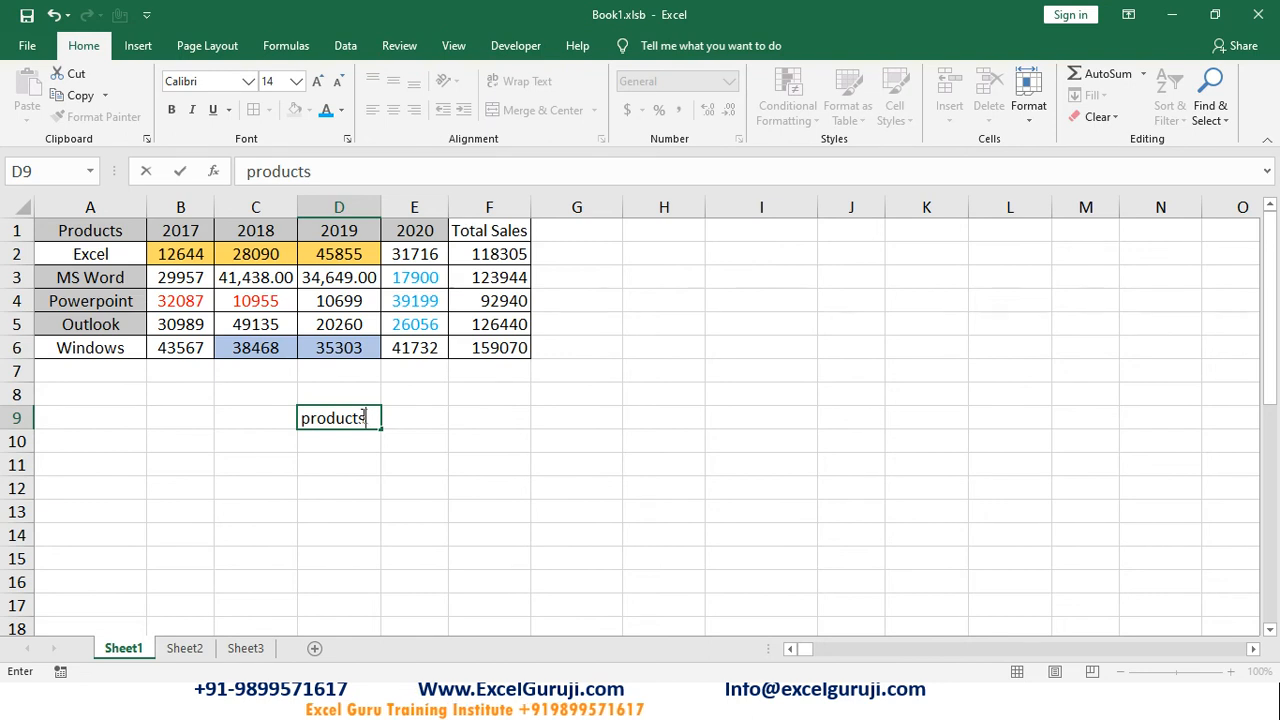
key("Tab")
type("excel")
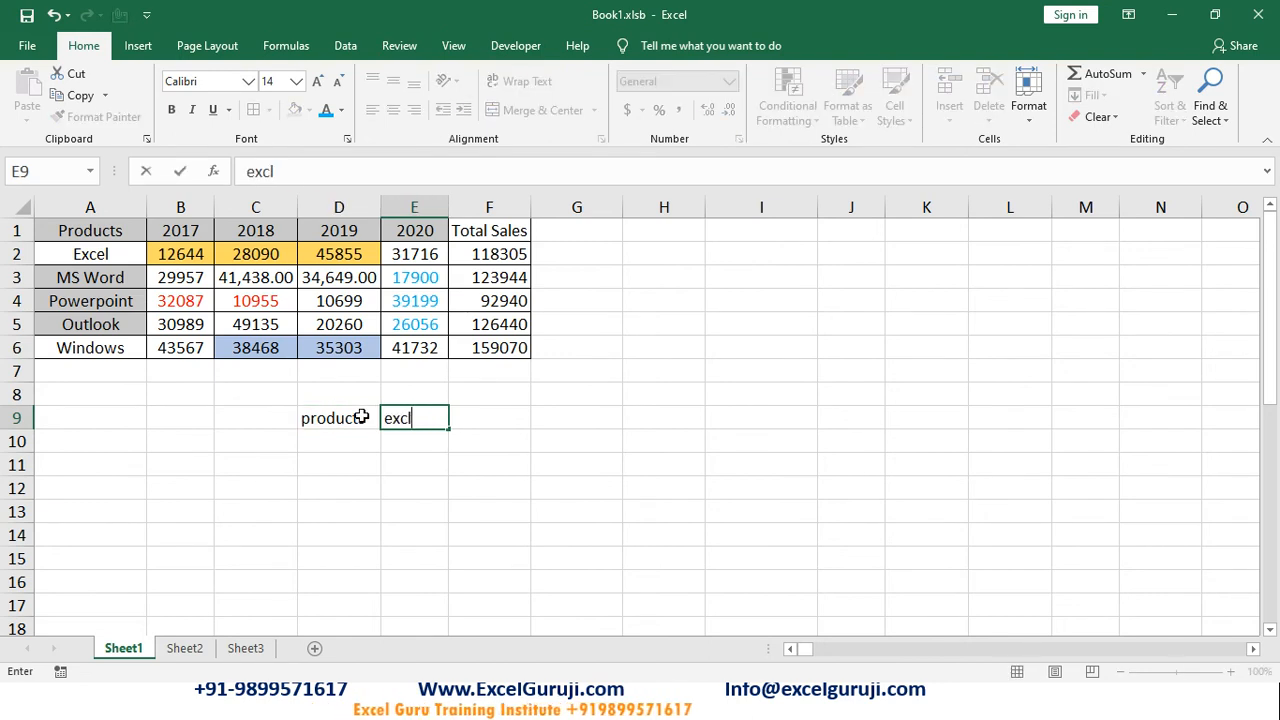
key("BackSpace")
type("el")
key("Tab")
type("ms word")
key("Left")
key("Left")
key("Left")
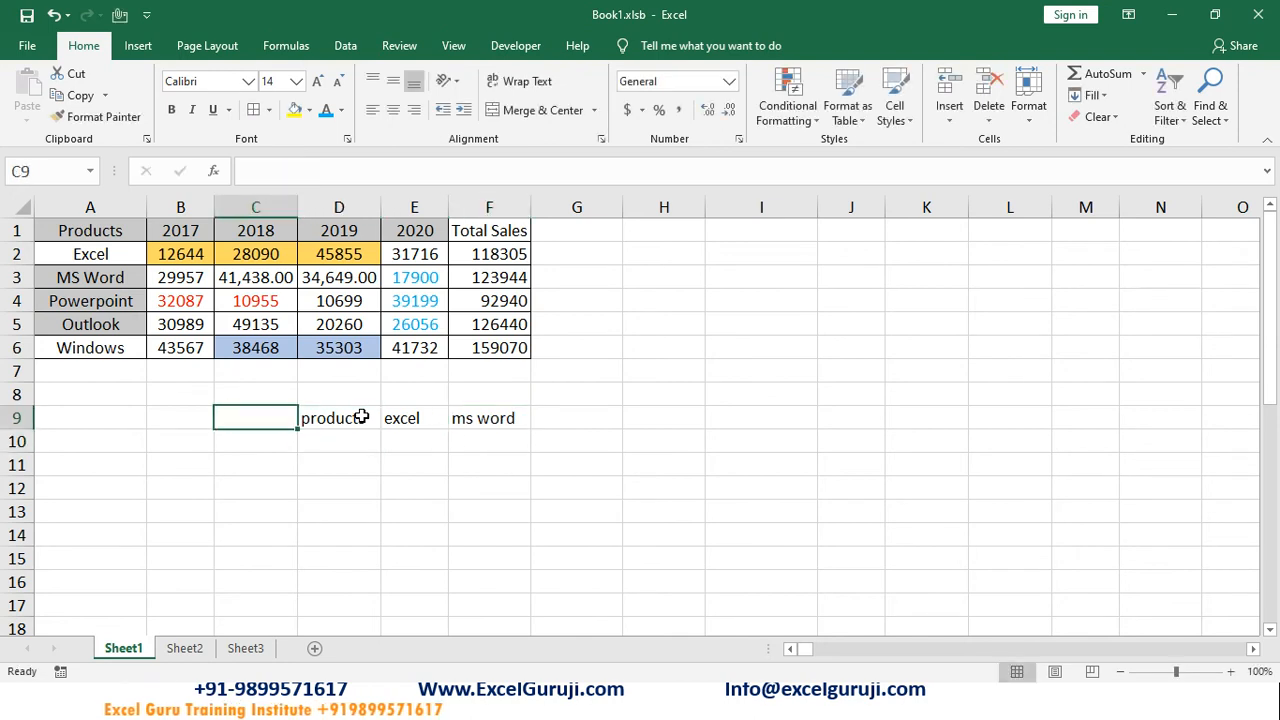
Delete the manually entered names from D9:F9
key("Right")
key("shift+Right")
key("shift+Right")
key("Delete")
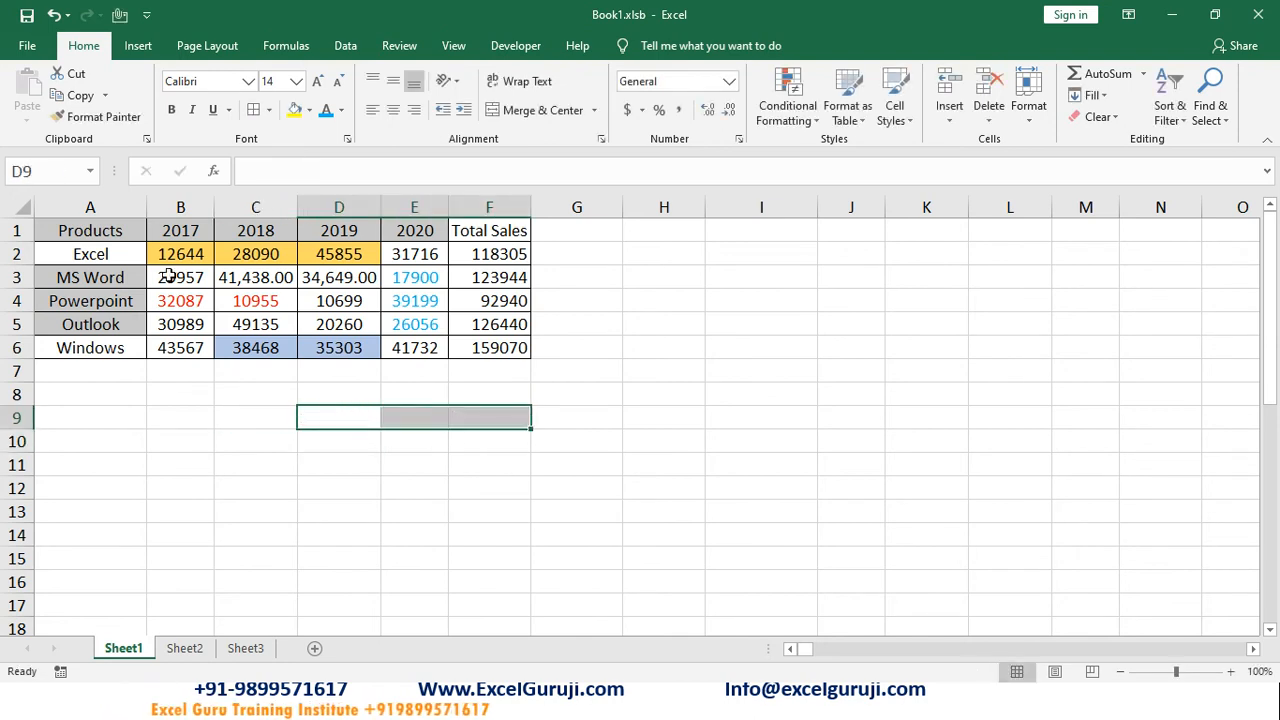
Try pasting the product names from A1:A6 as a row starting at E9 using Paste Special with Transpose, and undo it
left_click_drag(110, 230, 107, 352)
key("ctrl+c")
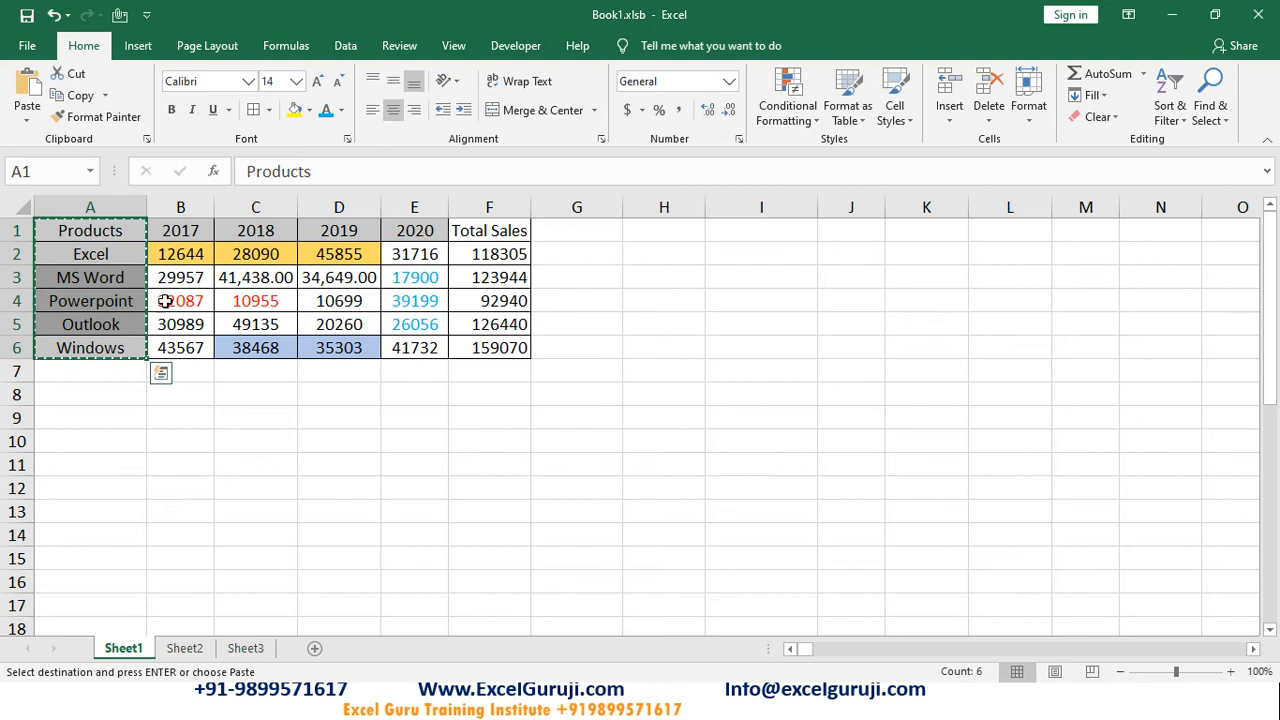
left_click(434, 411)
key("alt+e")
key("s")
left_click(893, 320)
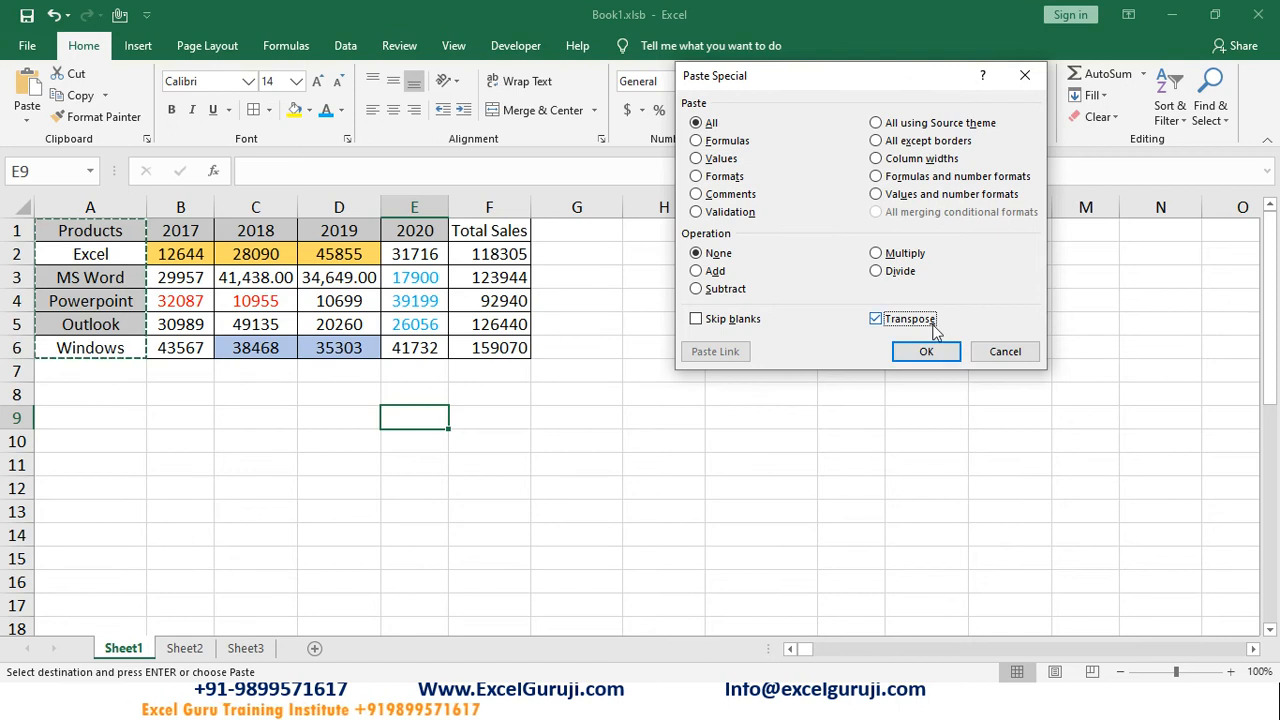
left_click(924, 352)
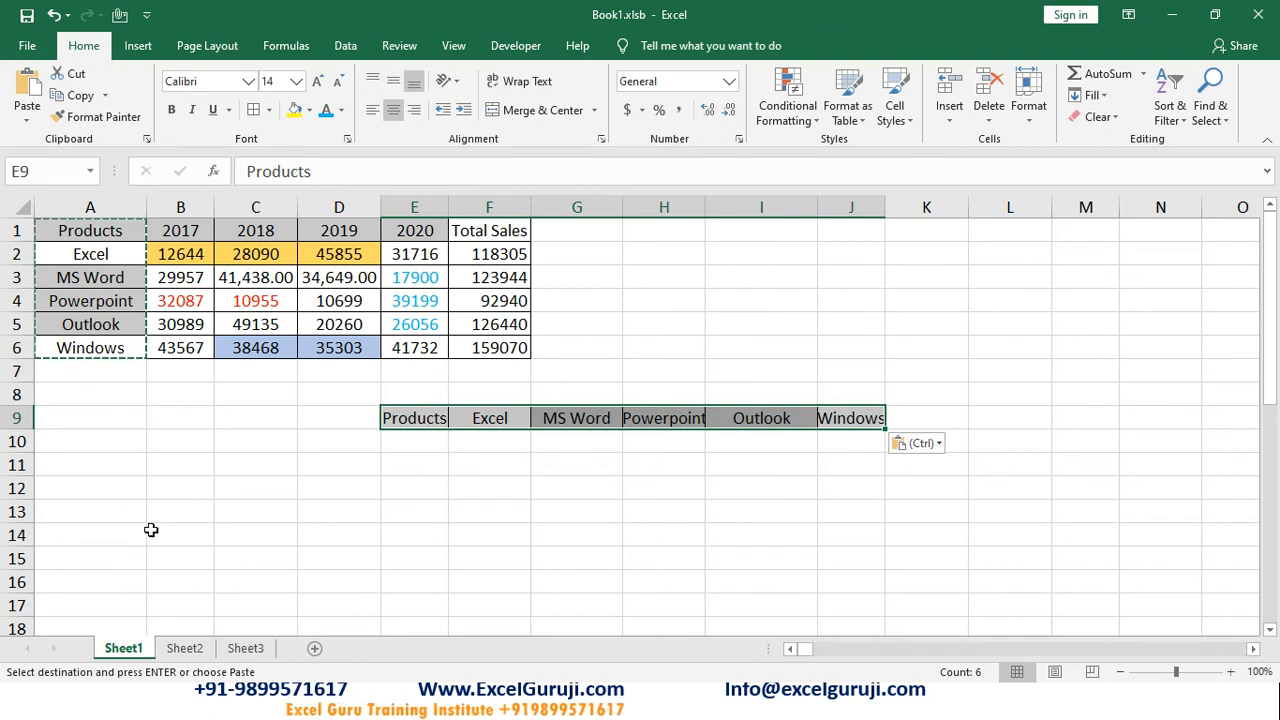
key("ctrl+z")
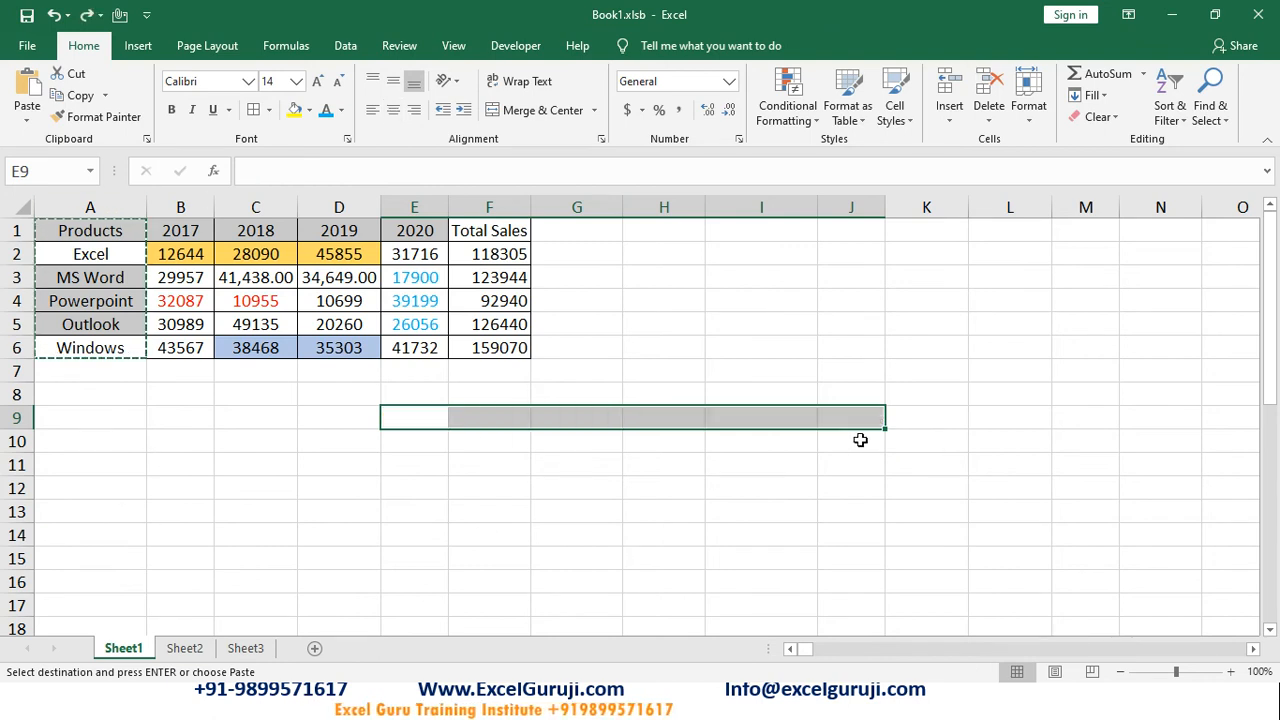
Copy the whole table A1:F6 and paste it transposed starting at H1 using Paste Special
left_click(200, 371)
left_click(137, 278)
key("ctrl+a")
key("ctrl+c")
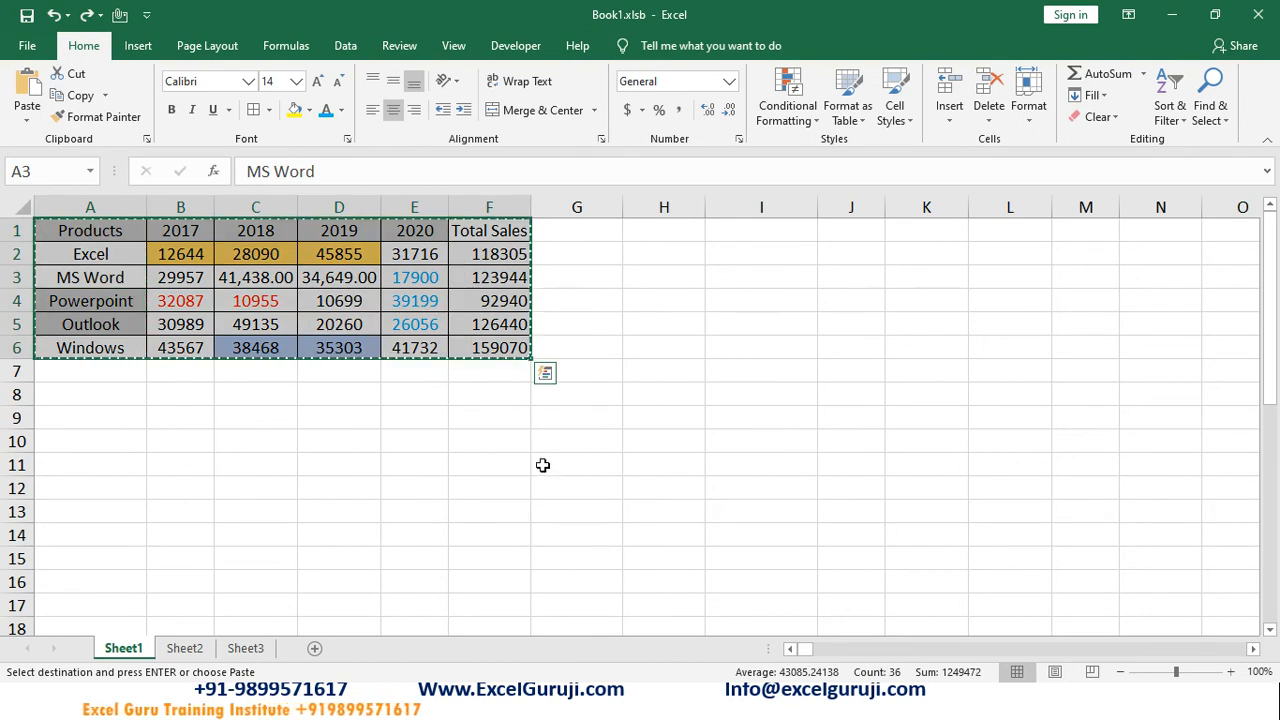
left_click(705, 232)
key("alt+e")
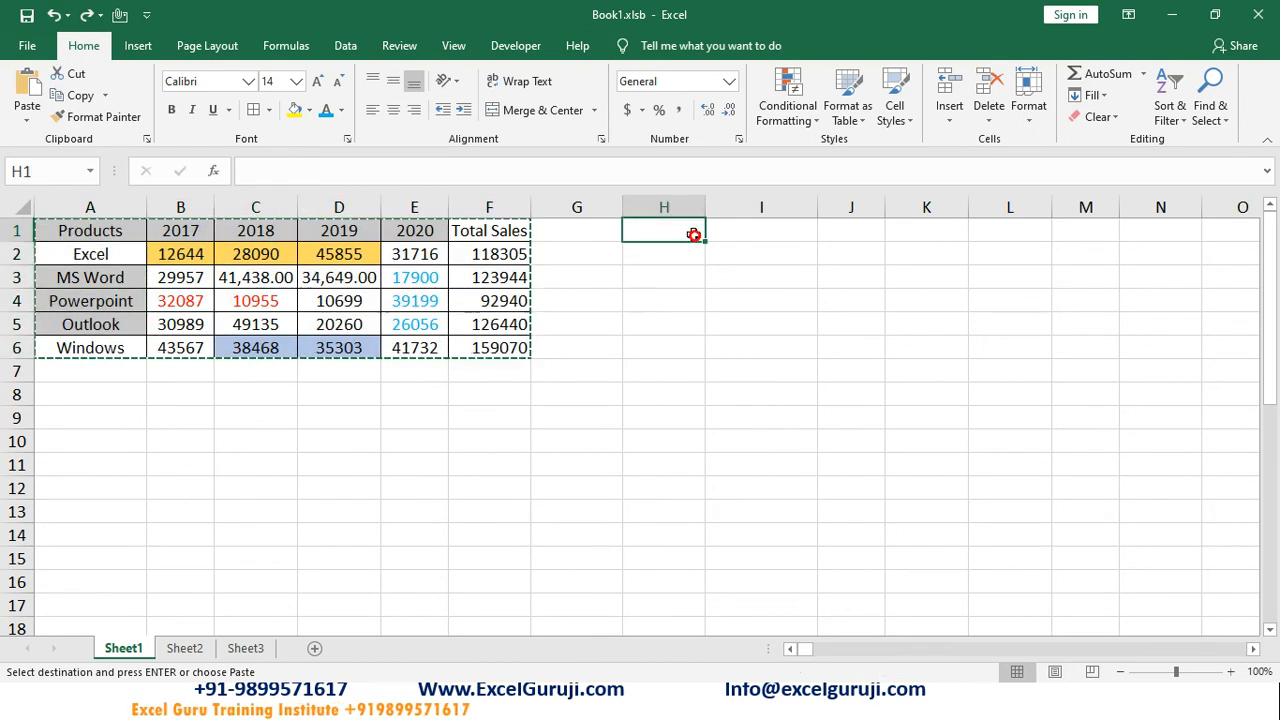
key("s")
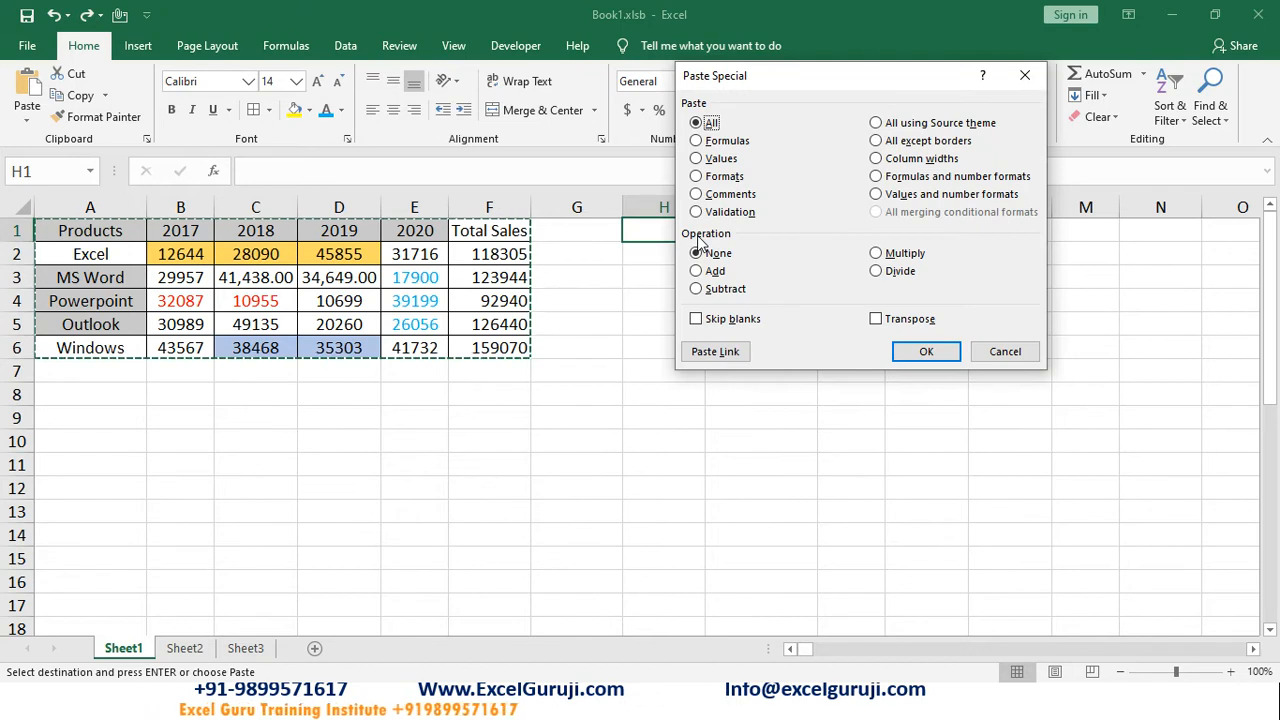
key("Return")
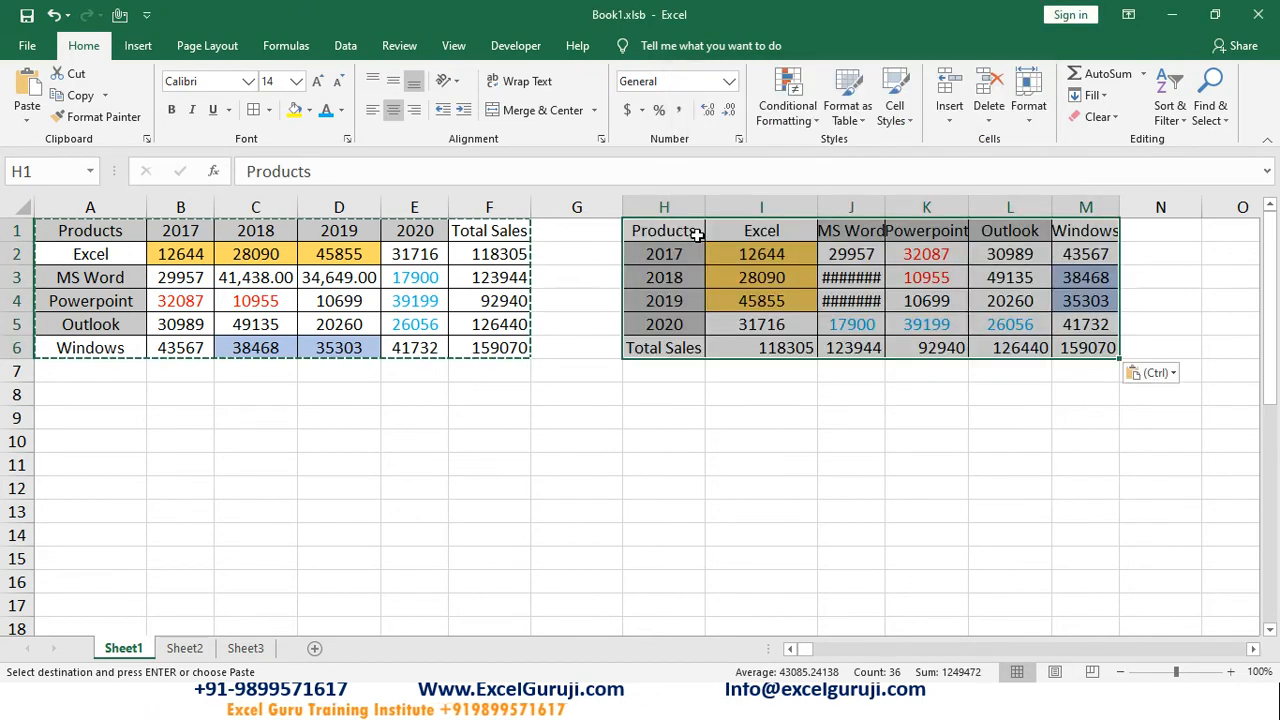
AutoFit the column widths of the transposed table in H1:M6
key("alt+o")
key("c")
key("a")
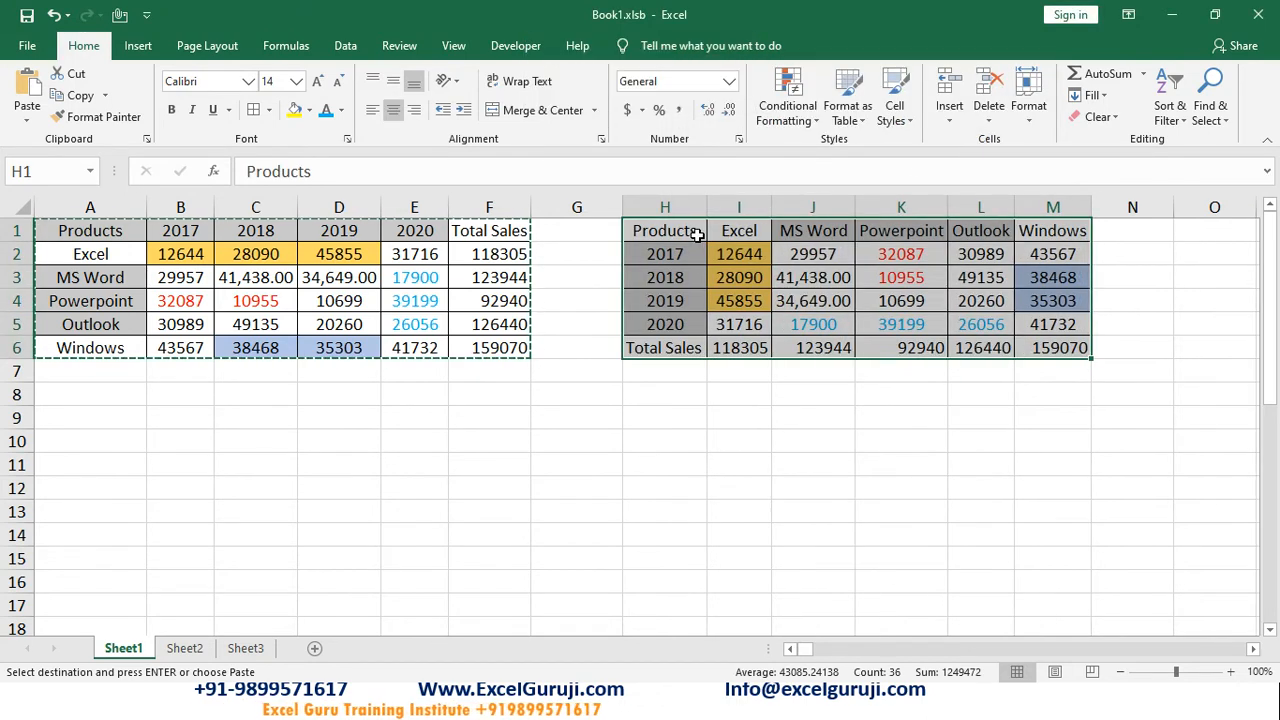
Examine the transposed table's headings, years and Total Sales formula, and compare it with the original table in A1:F6
left_click(748, 432)
left_click_drag(660, 222, 657, 338)
left_click_drag(662, 230, 1080, 220)
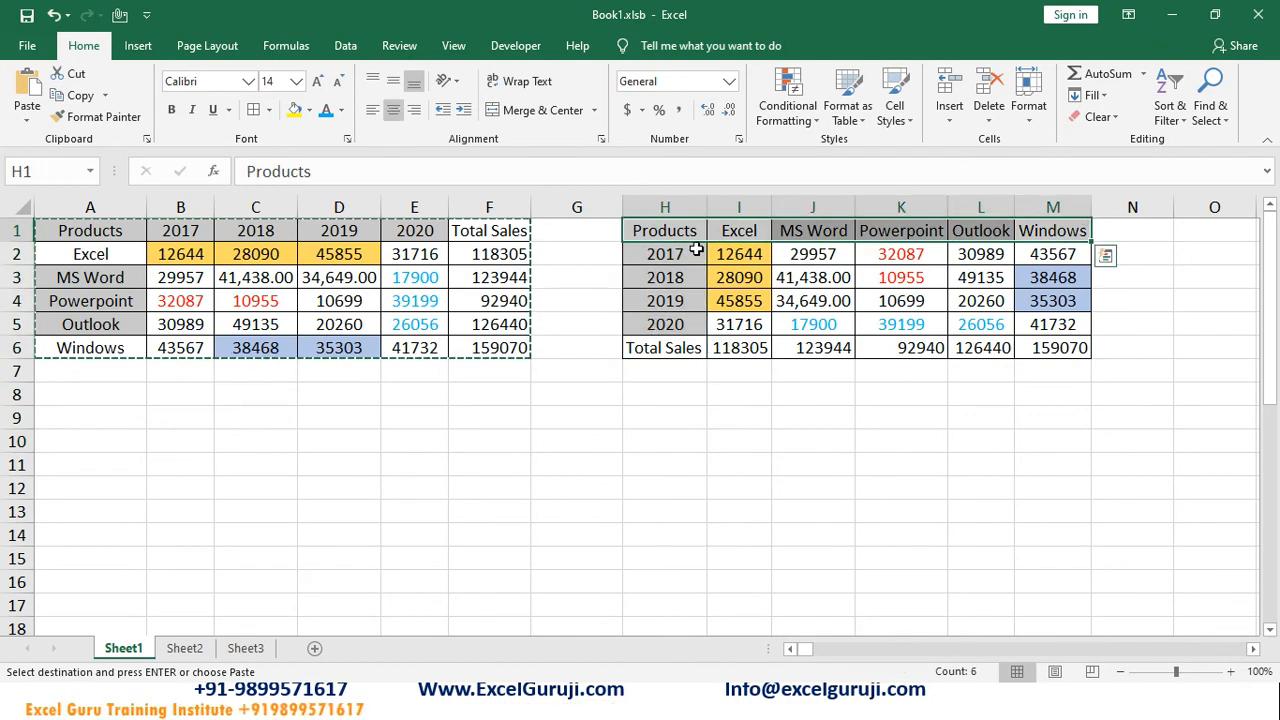
left_click_drag(697, 250, 680, 300)
left_click_drag(668, 347, 1078, 333)
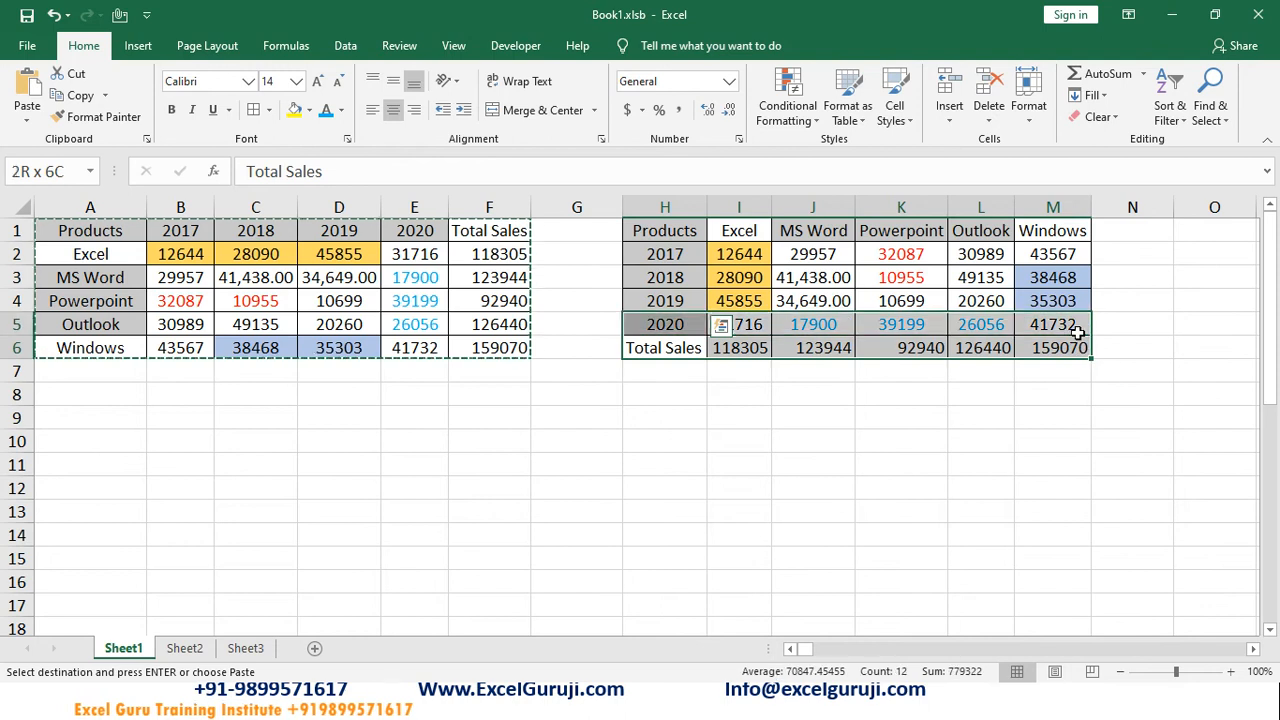
double_click(768, 348)
key("Escape")
left_click_drag(670, 232, 1086, 355)
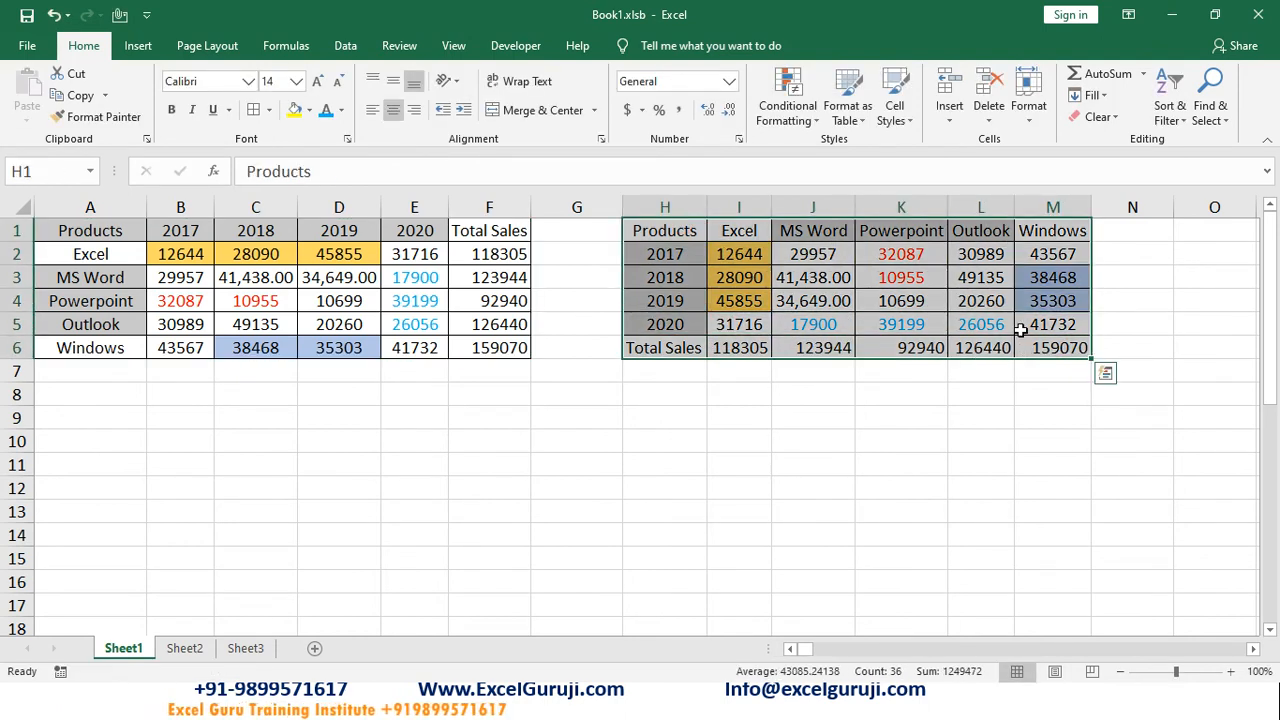
left_click_drag(100, 230, 488, 345)
Copy the transposed table H1:M6 and paste it starting at A9 using Paste Special with Transpose
left_click_drag(663, 224, 1086, 350)
key("ctrl+c")
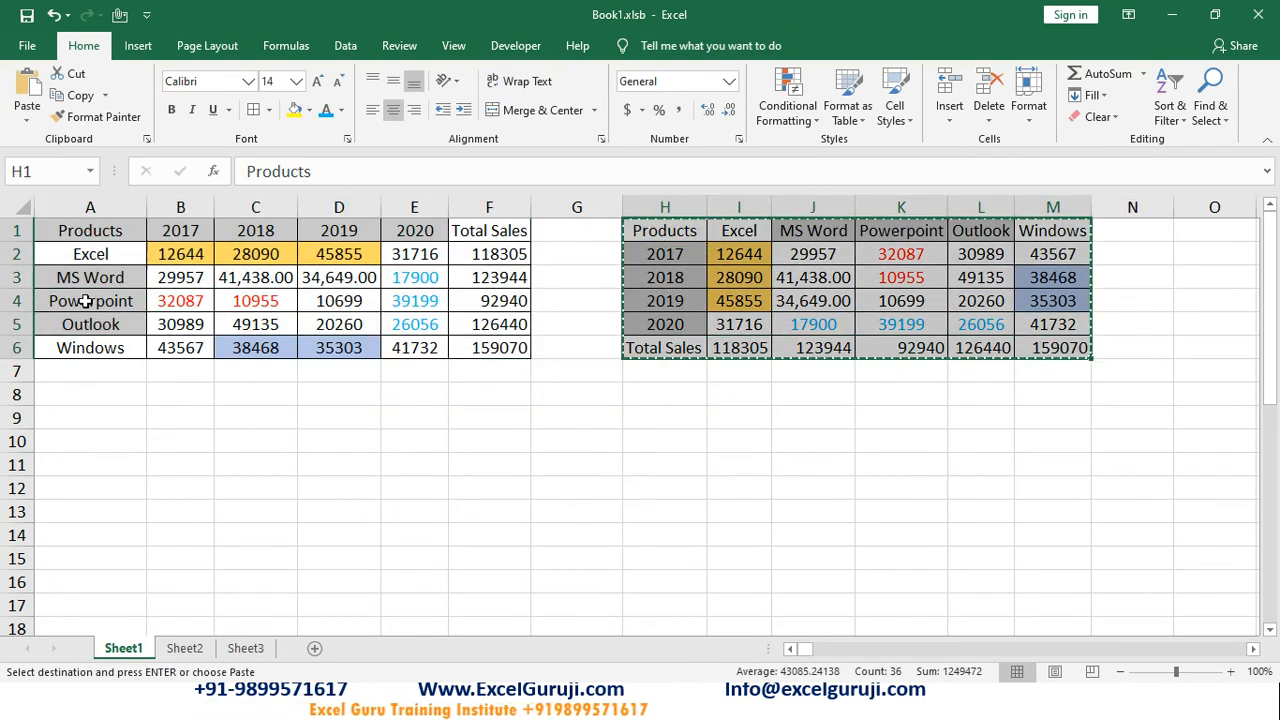
left_click(93, 410)
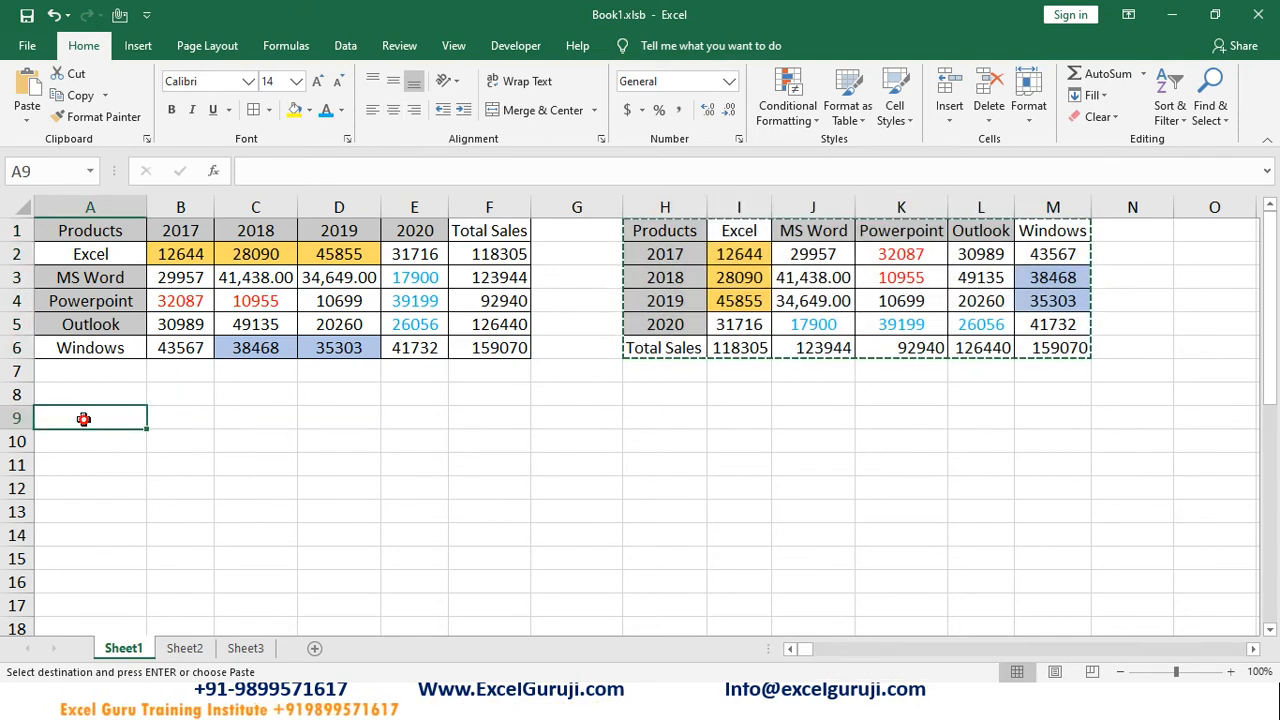
key("ctrl+alt+v")
left_click(912, 318)
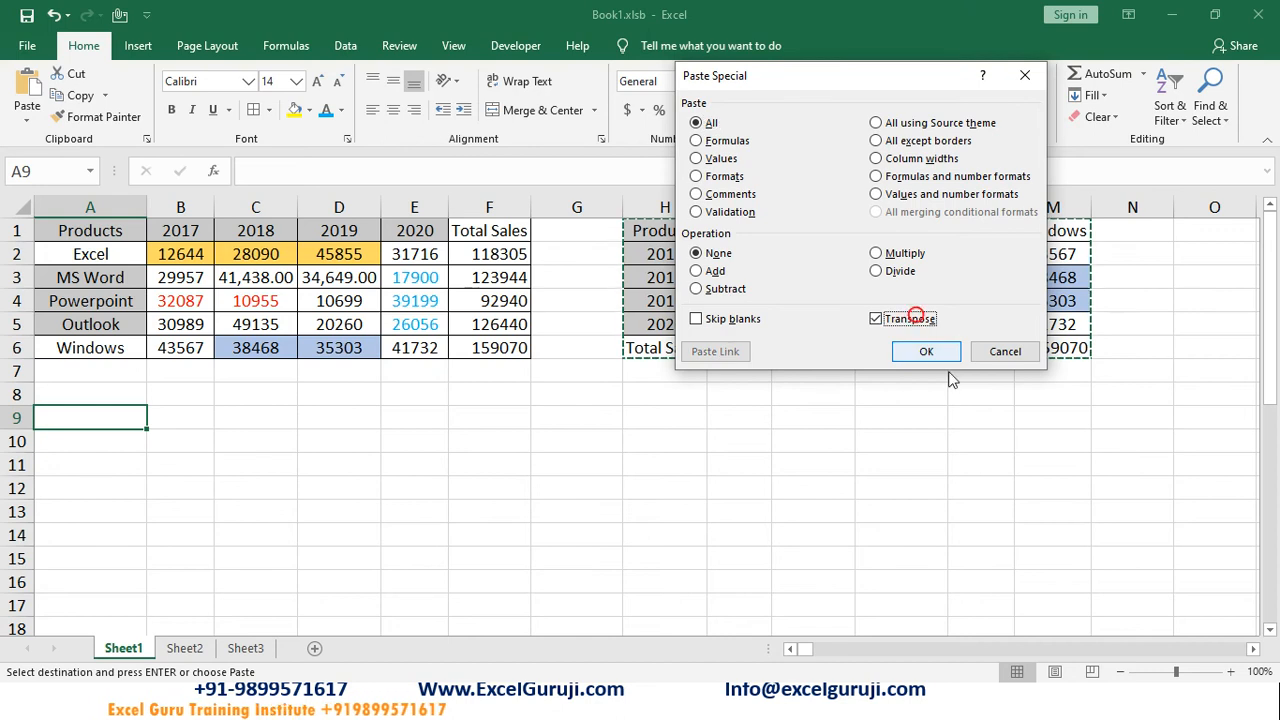
left_click(922, 352)
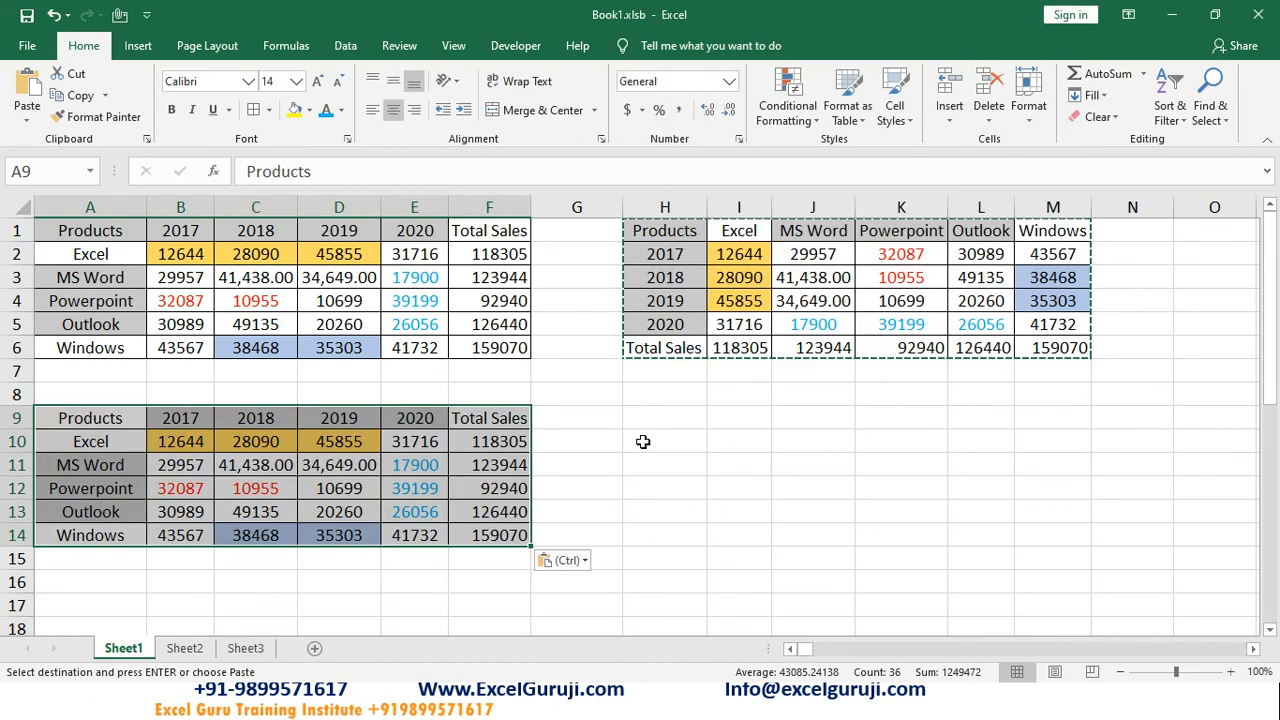
Clear all contents and formatting from the pasted table in A9:F14
key("alt+e")
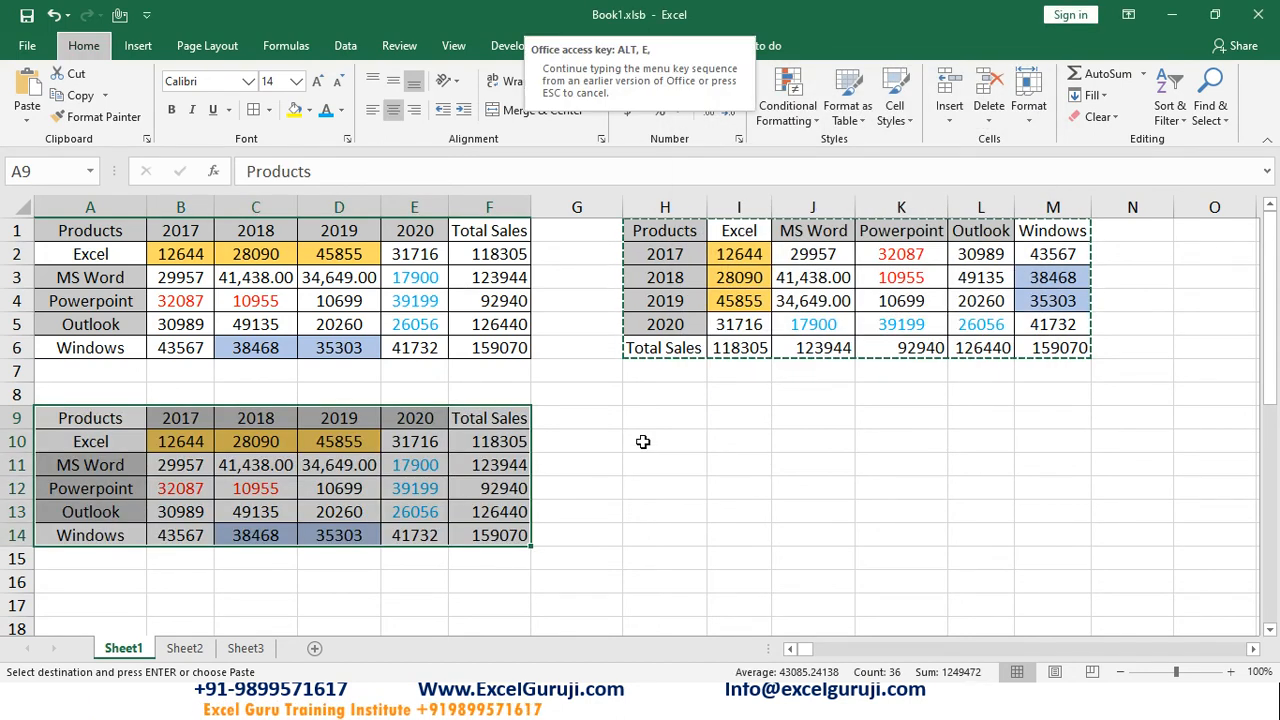
key("a")
key("a")
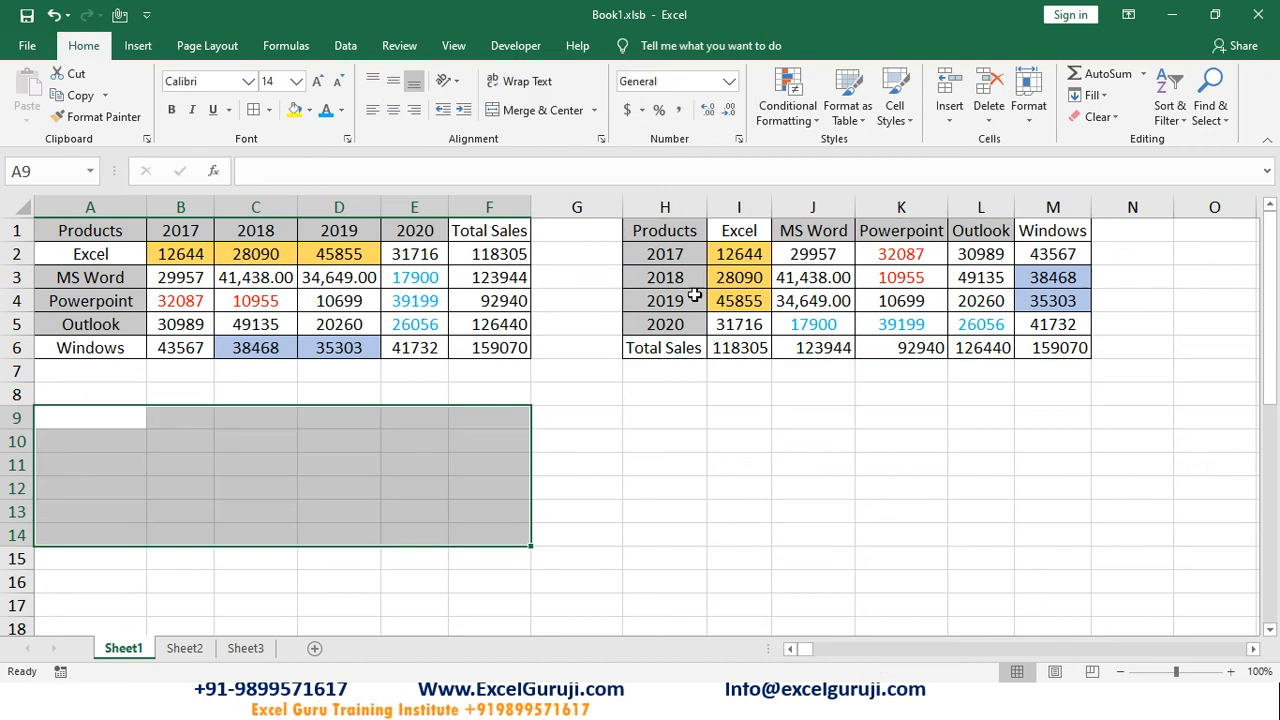
left_click_drag(672, 345, 1057, 212)
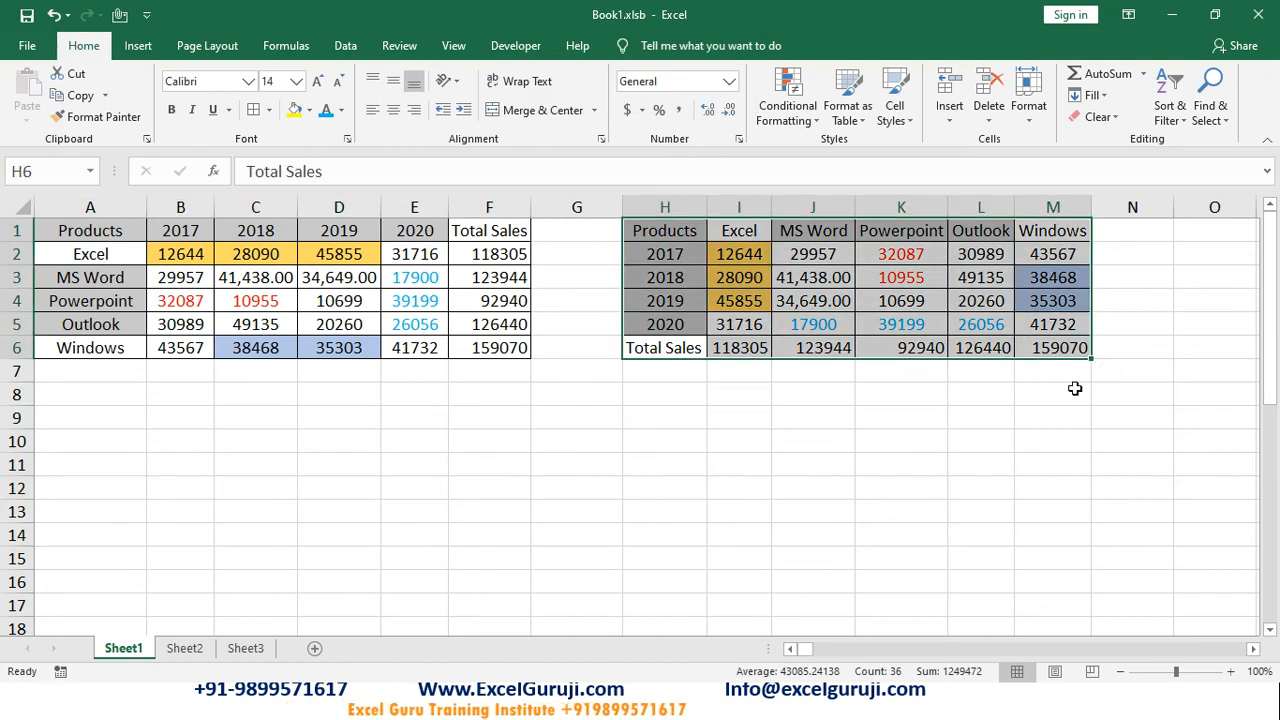
left_click(360, 443)
key("alt+e")
left_click(285, 302)
key("ctrl+a")
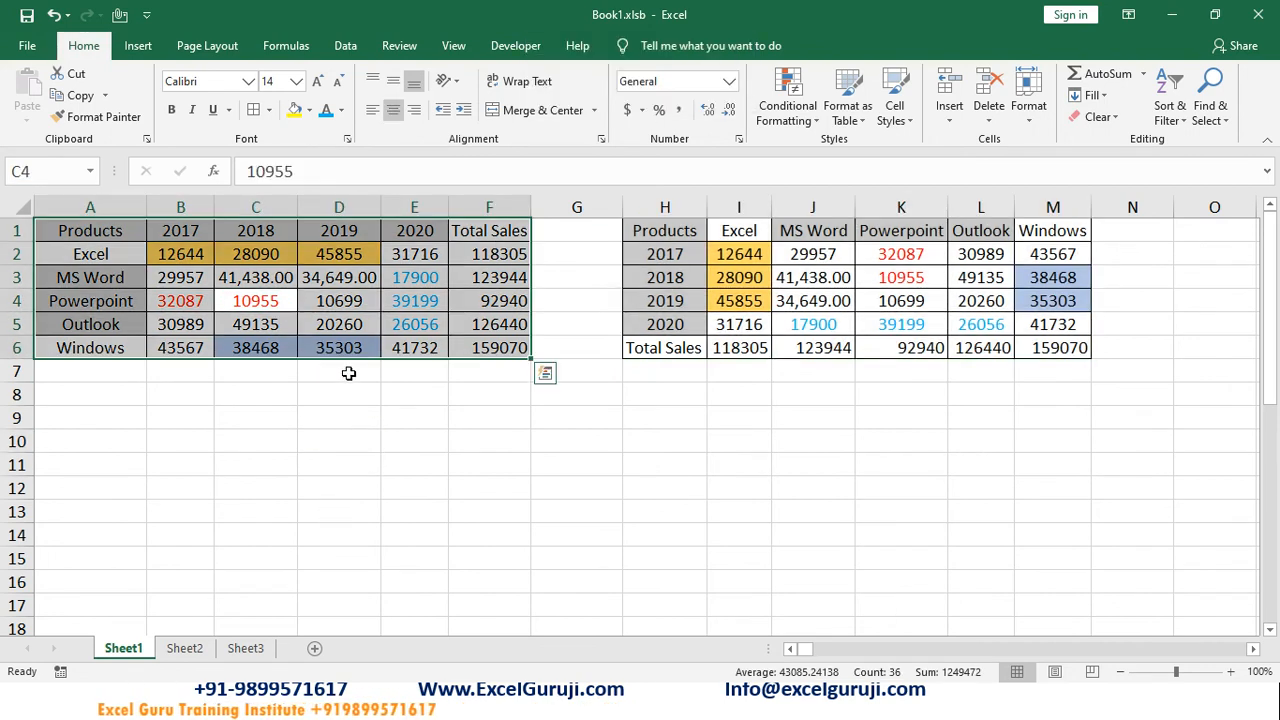
left_click(322, 441)
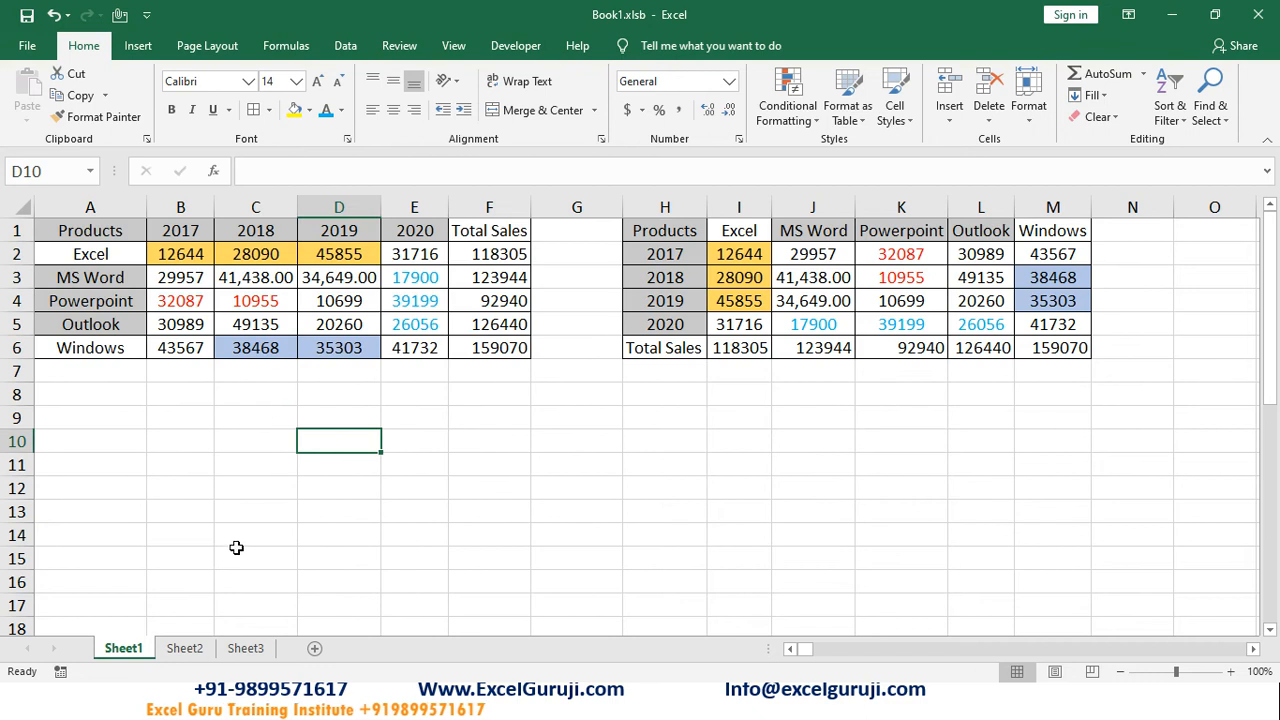
left_click(275, 419)
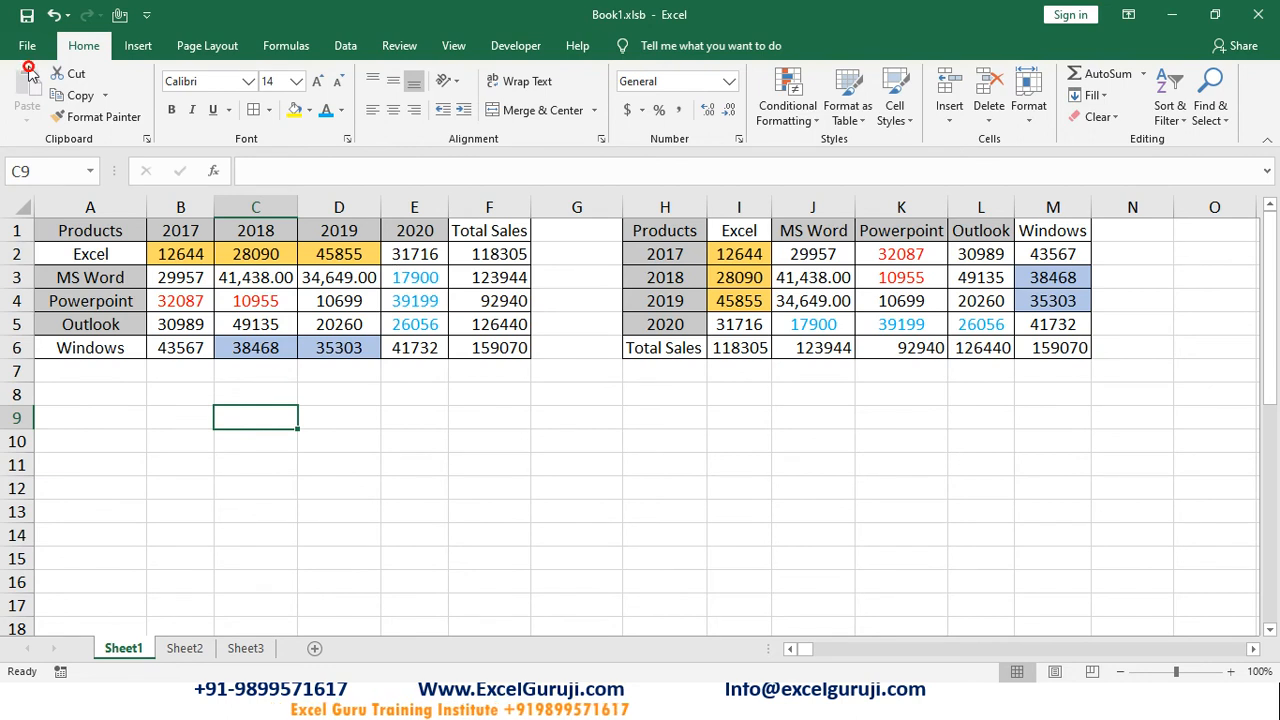
left_click(165, 300)
key("ctrl+a")
key("ctrl+c")
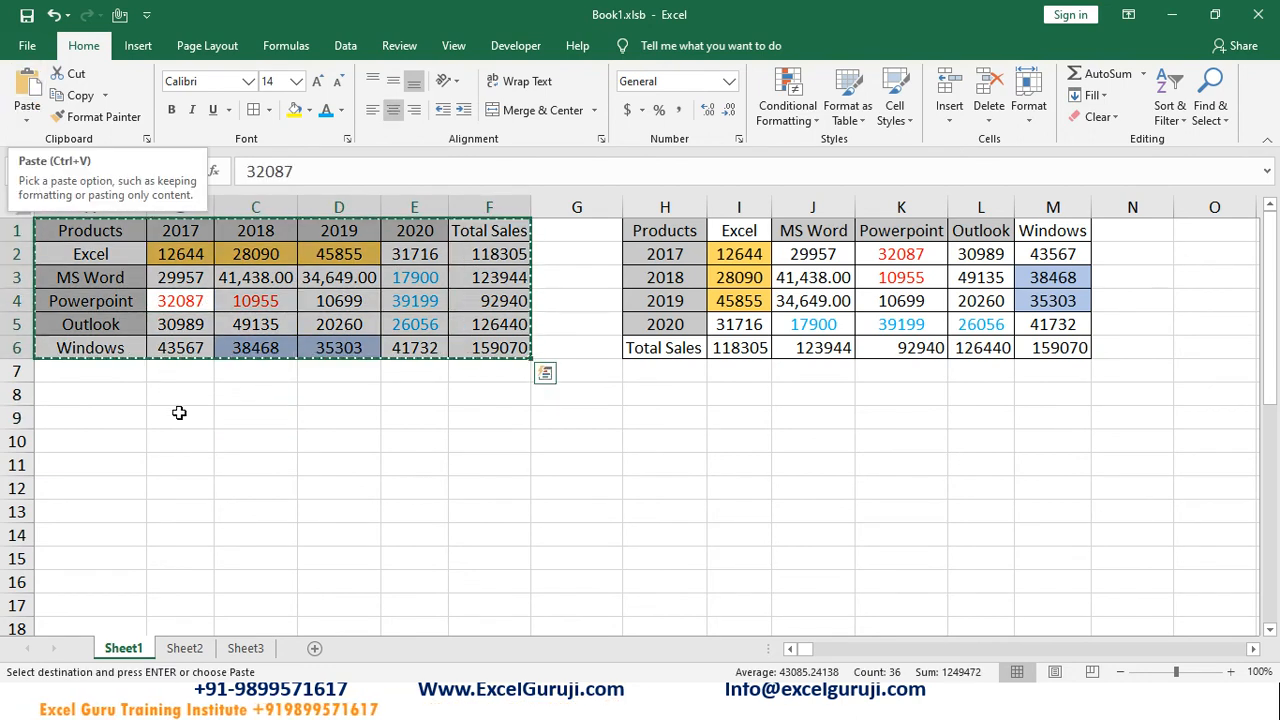
left_click(114, 418)
key("ctrl+alt+v")
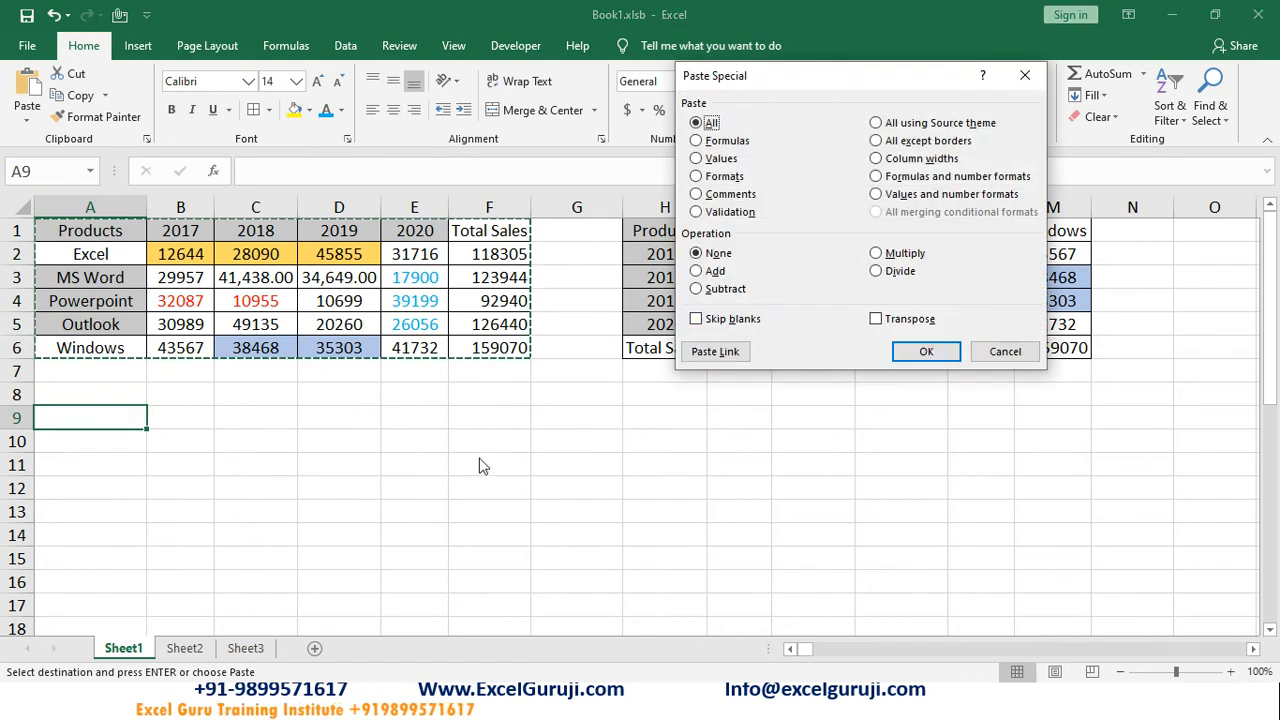
key("Escape")
key("Escape")
Clear the MS Word figures for 2018 and 2019 in C3:D3
left_click(340, 434)
left_click(280, 282)
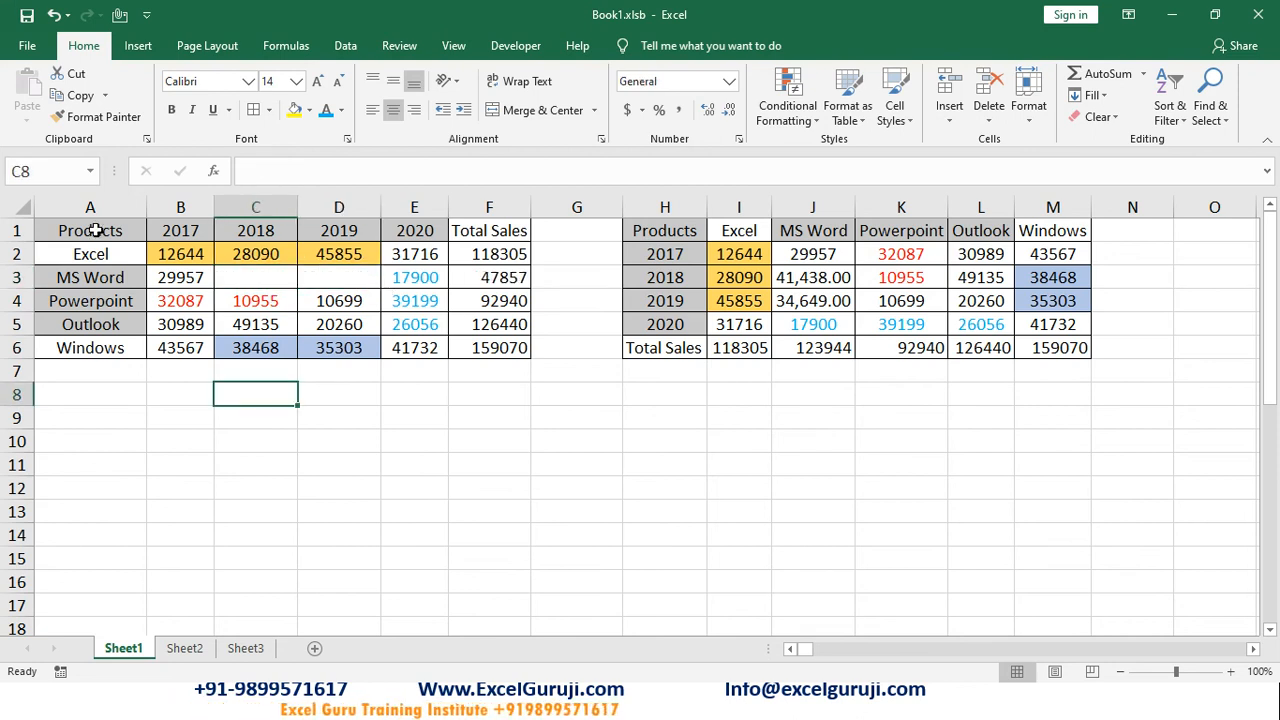
Fill the blank MS Word cells C3:D3 with yellow
left_click_drag(92, 230, 489, 347)
key("ctrl+c")
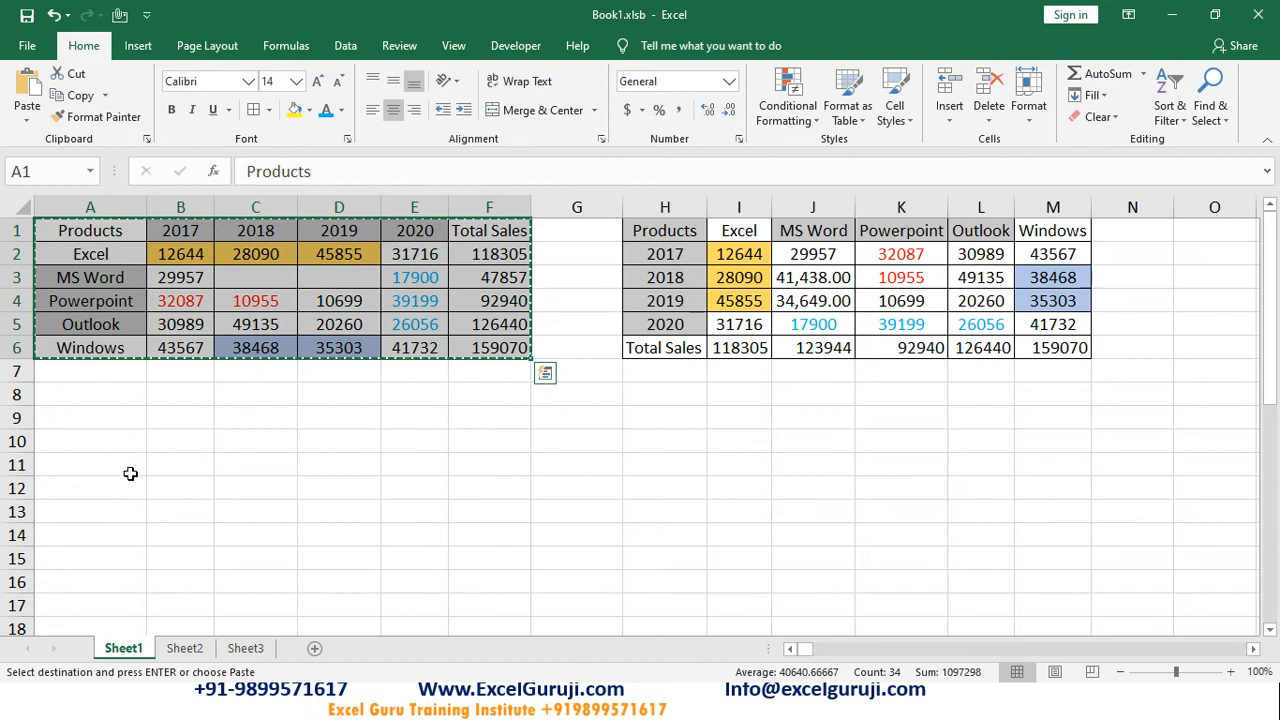
left_click_drag(250, 278, 310, 279)
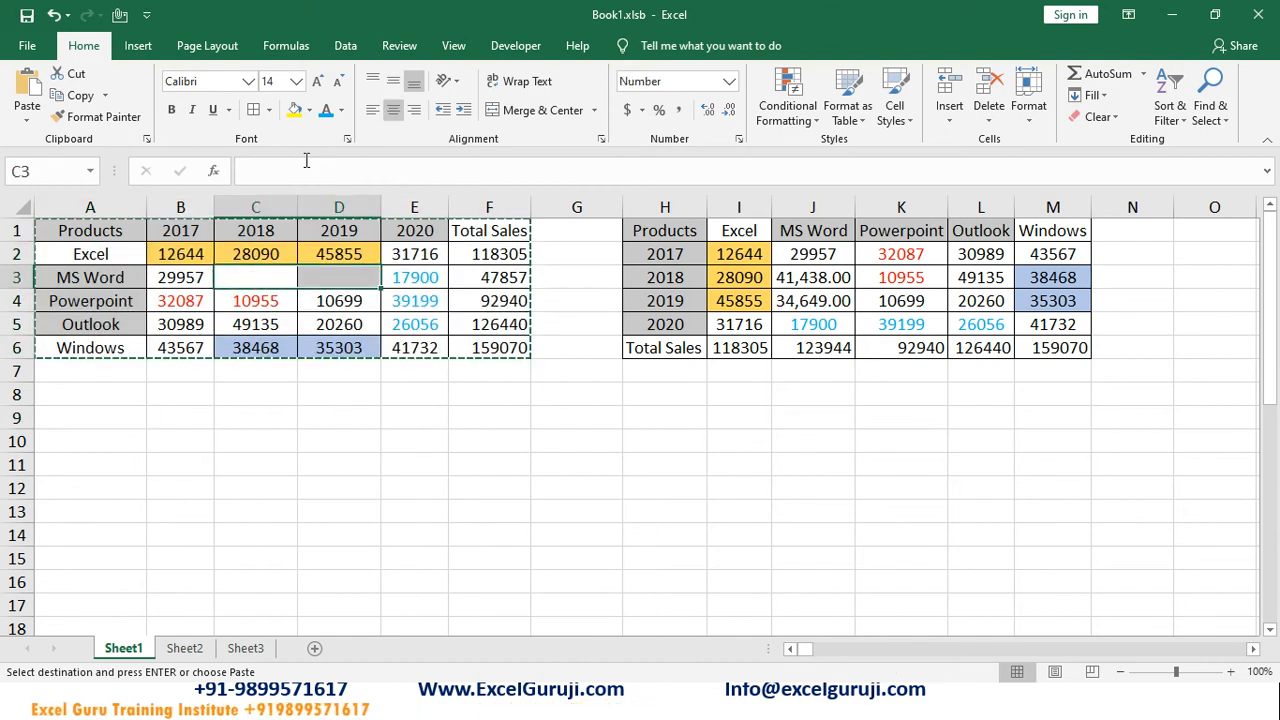
left_click(294, 109)
Copy the table A1:F6 and paste it starting at A9 using Paste Special with Skip blanks
left_click_drag(90, 230, 477, 351)
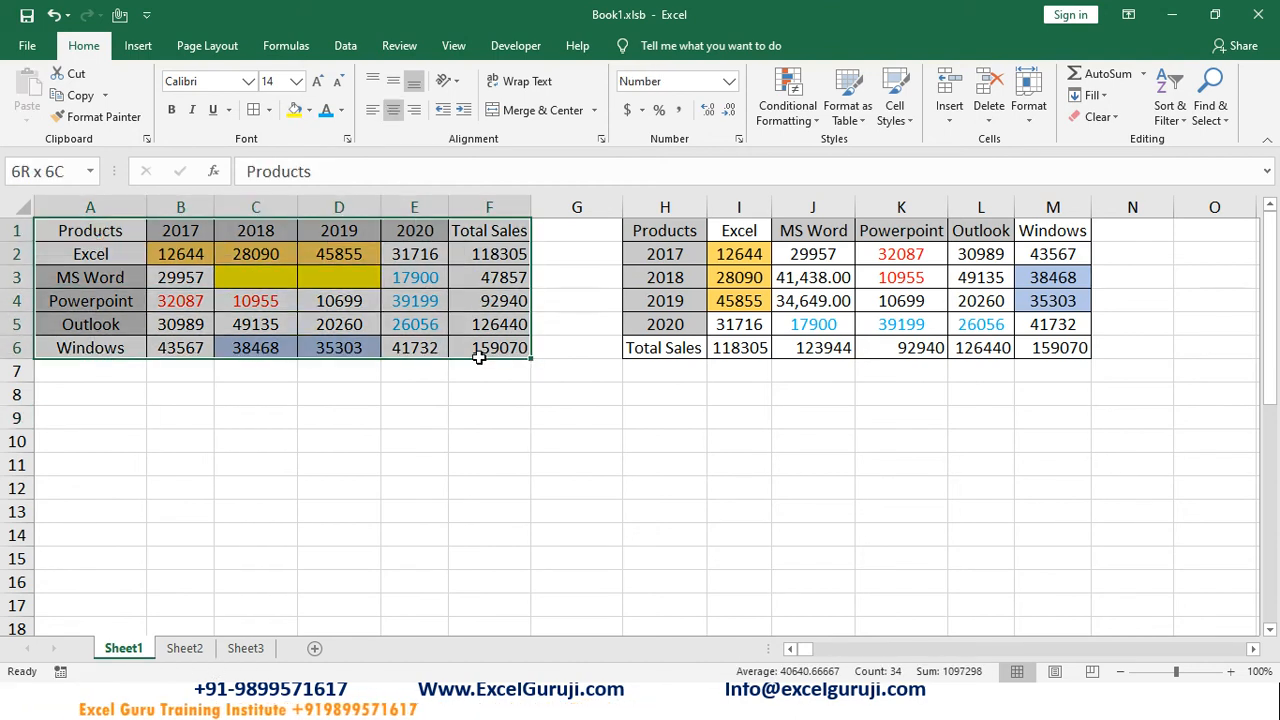
key("ctrl+c")
left_click(106, 420)
key("alt+e")
key("s")
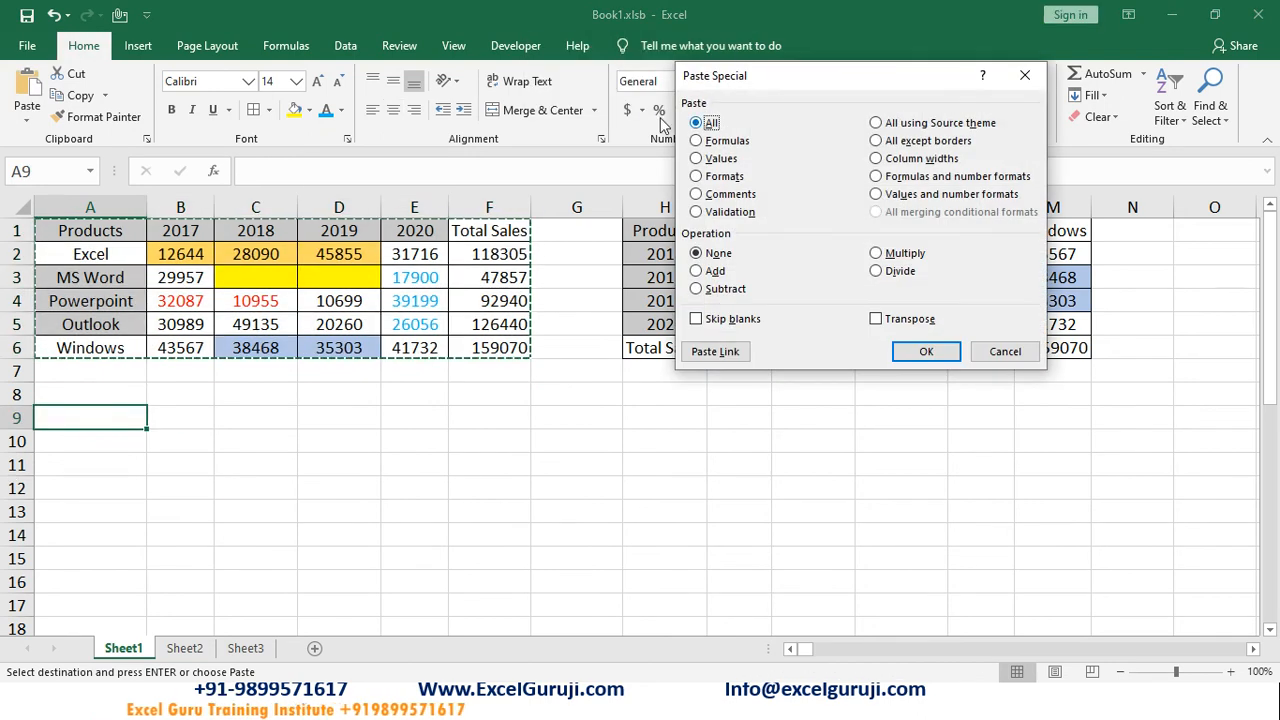
left_click(716, 321)
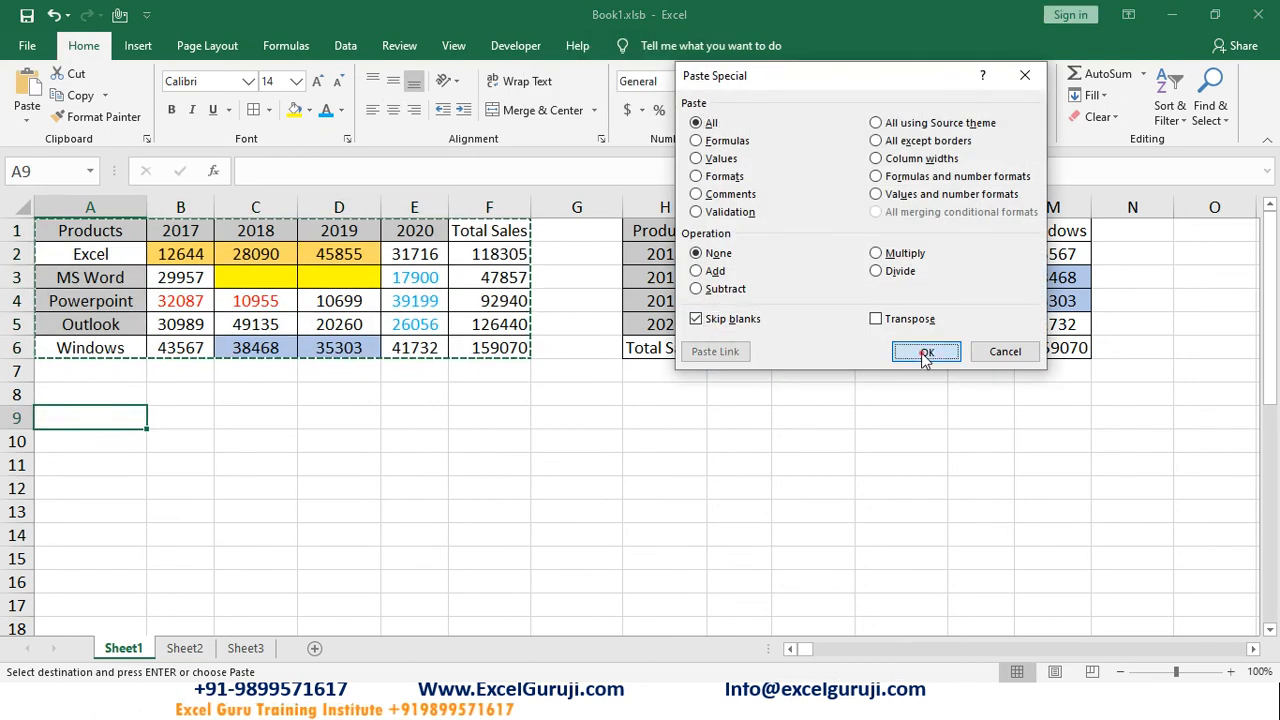
left_click(926, 351)
left_click(887, 457)
Check the blank MS Word cells and Total Sales formula in the pasted table, and clear all contents and formatting from A9:G14
left_click_drag(232, 462, 326, 478)
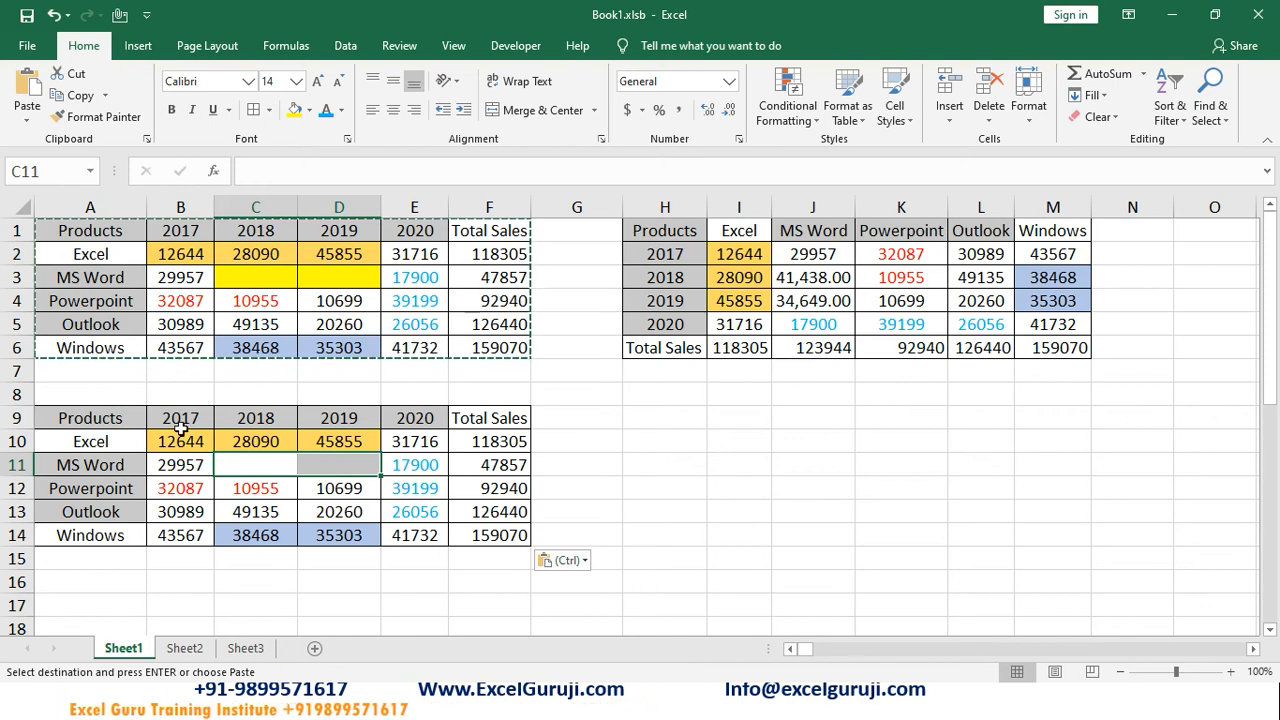
left_click(484, 441)
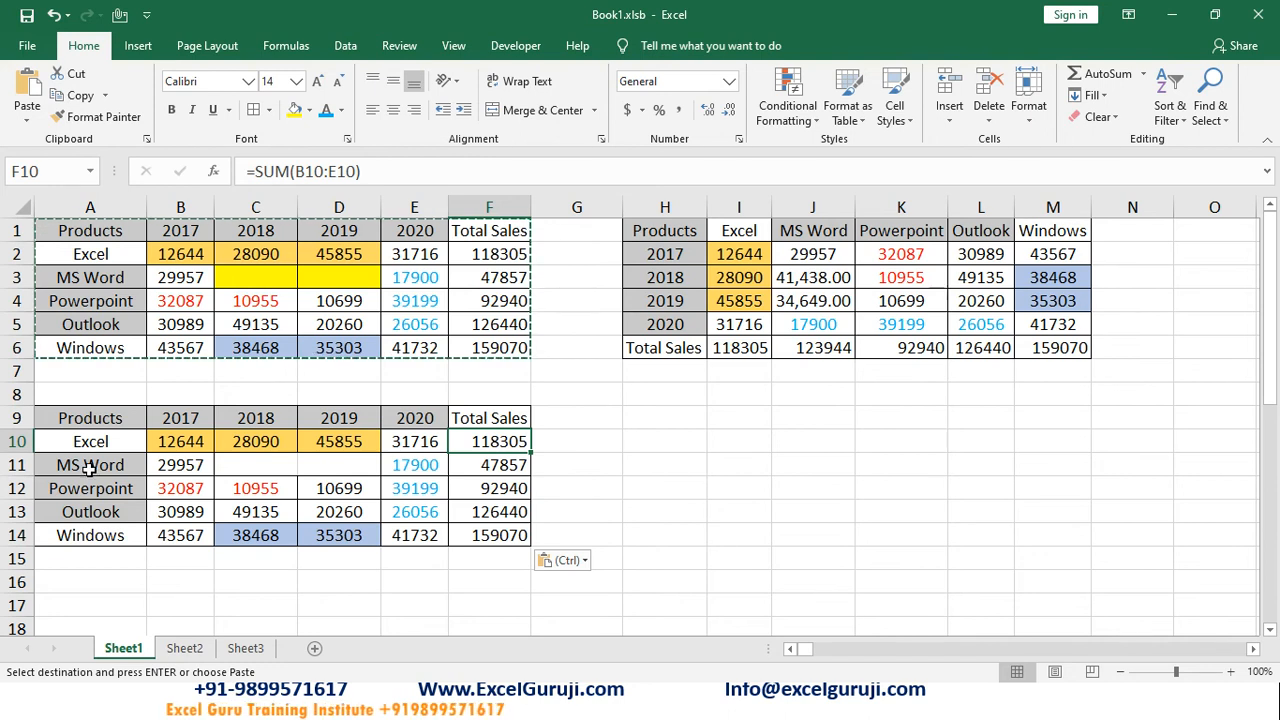
left_click_drag(78, 418, 590, 540)
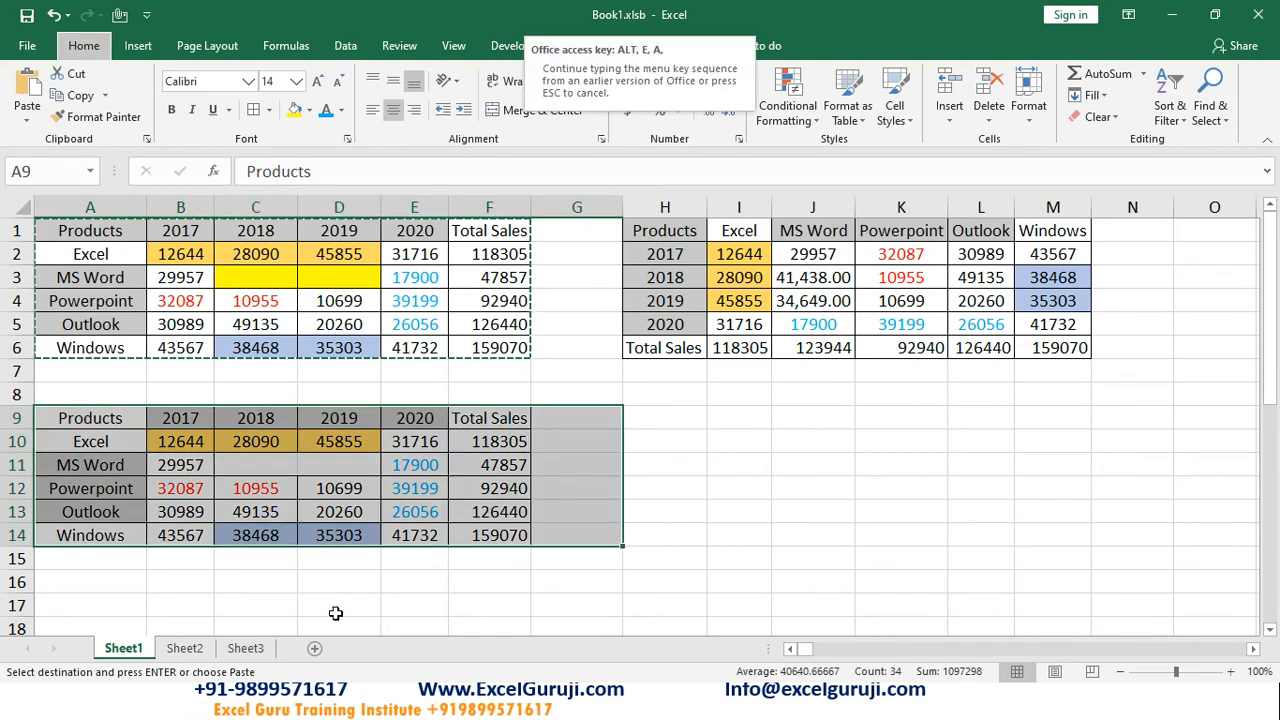
key("Delete")
left_click(222, 277)
key("ctrl+a")
key("ctrl+c")
key("alt+e")
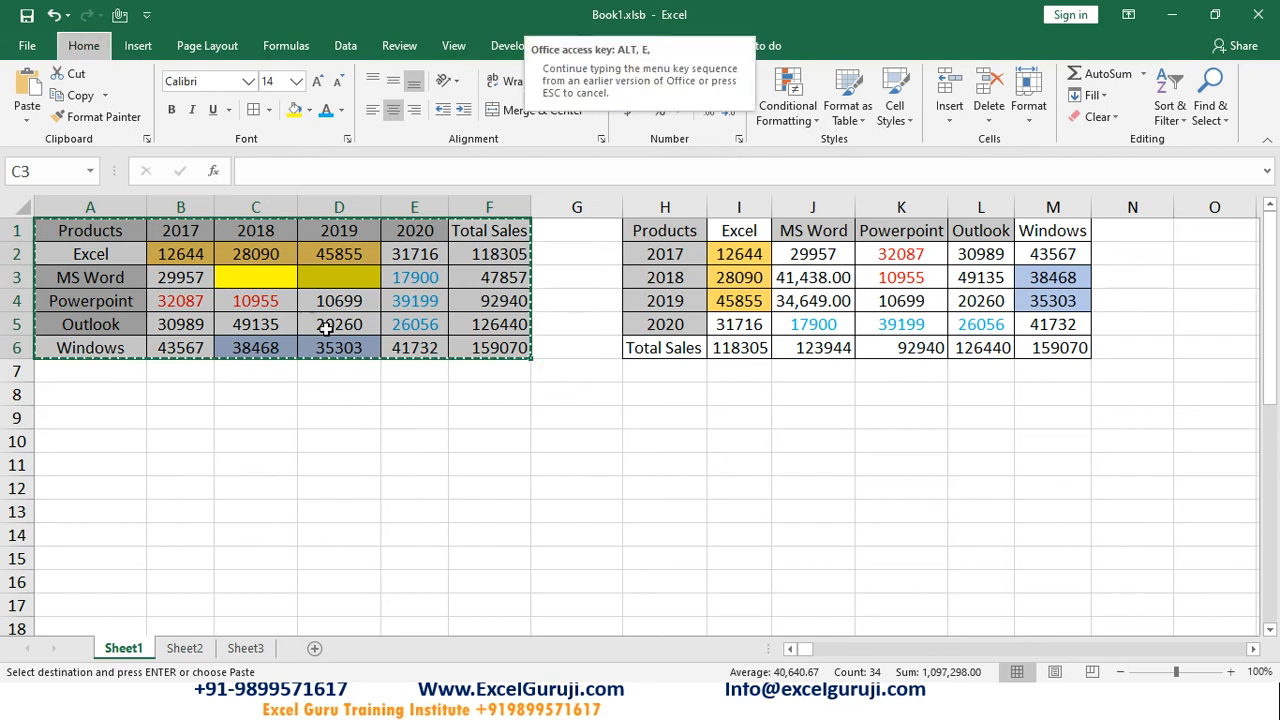
key("s")
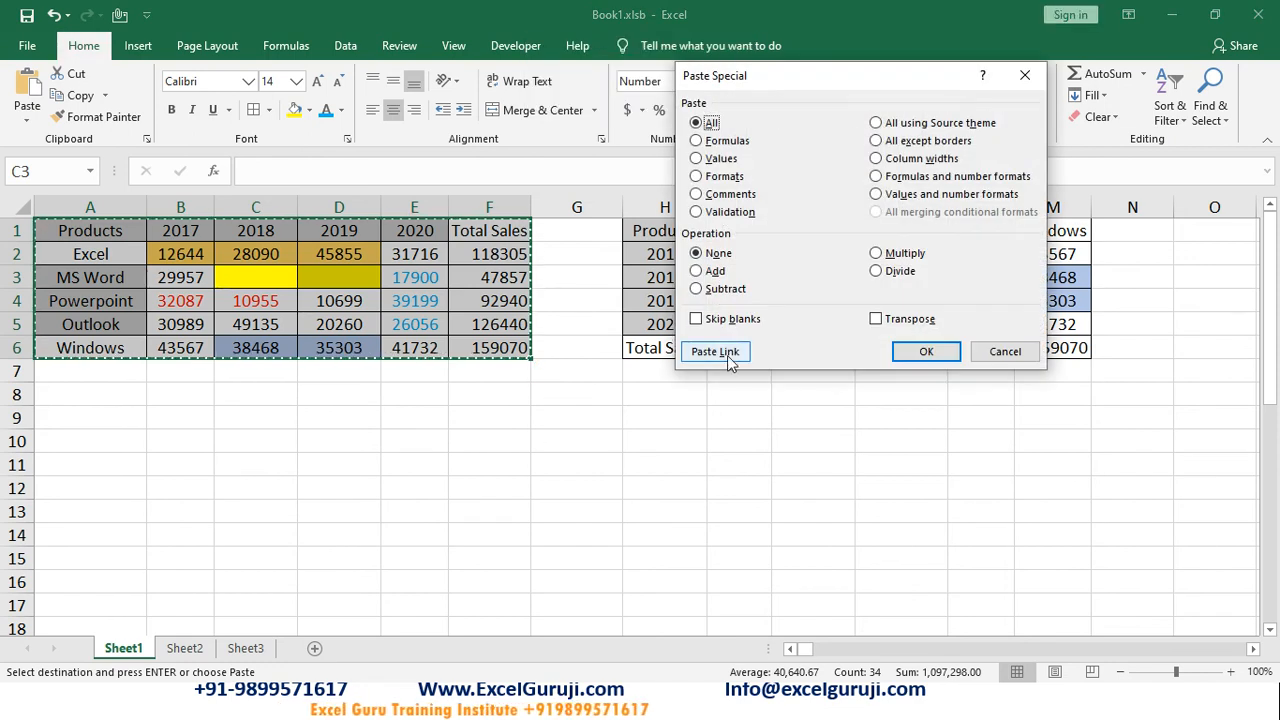
key("Escape")
key("Escape")
left_click(302, 440)
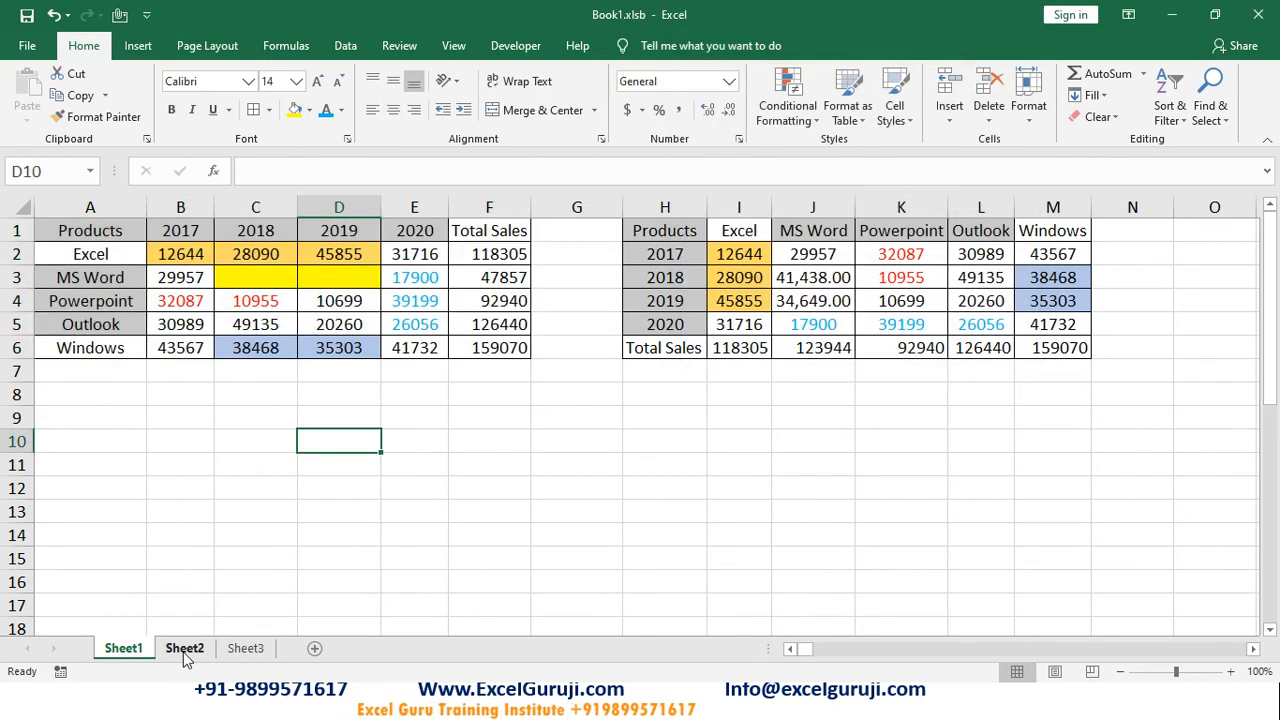
Rename the worksheet Sheet2 as Jan and Sheet3 as Feb
left_click(186, 650)
double_click(186, 650)
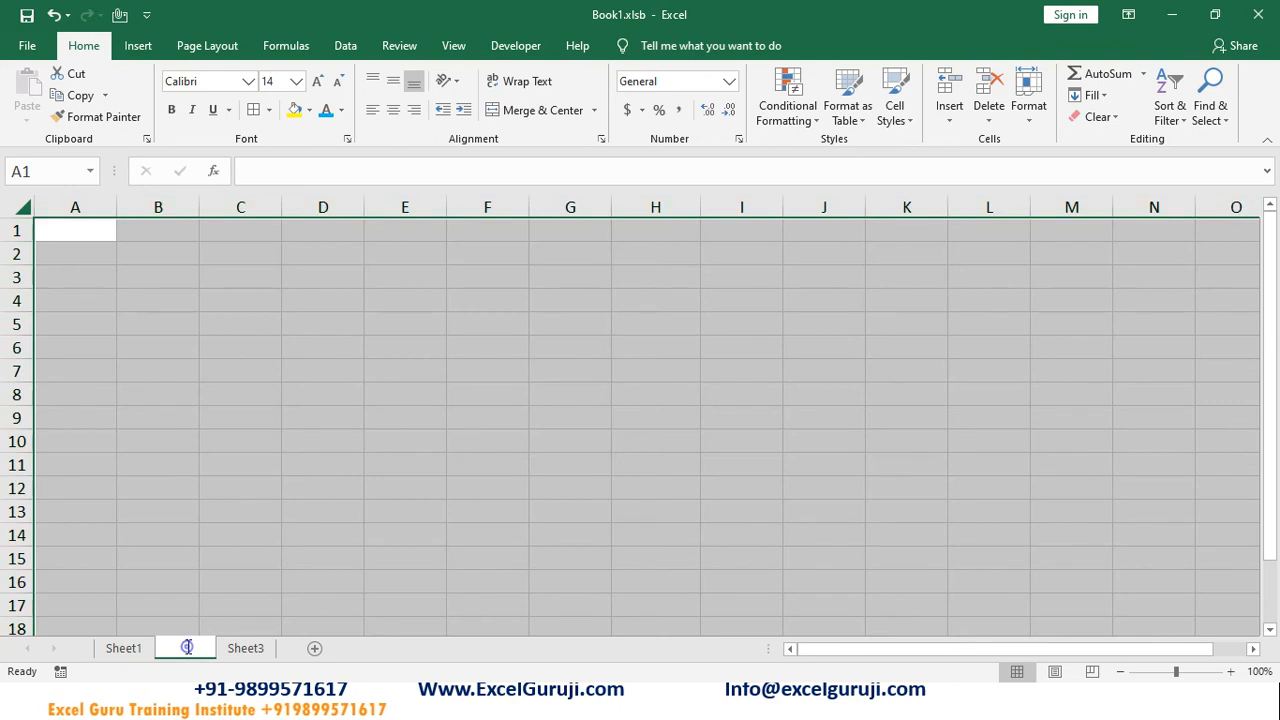
type("Jan")
left_click(247, 651)
double_click(247, 651)
type("Feb")
Add a new worksheet after Feb and name it Mar
left_click(278, 649)
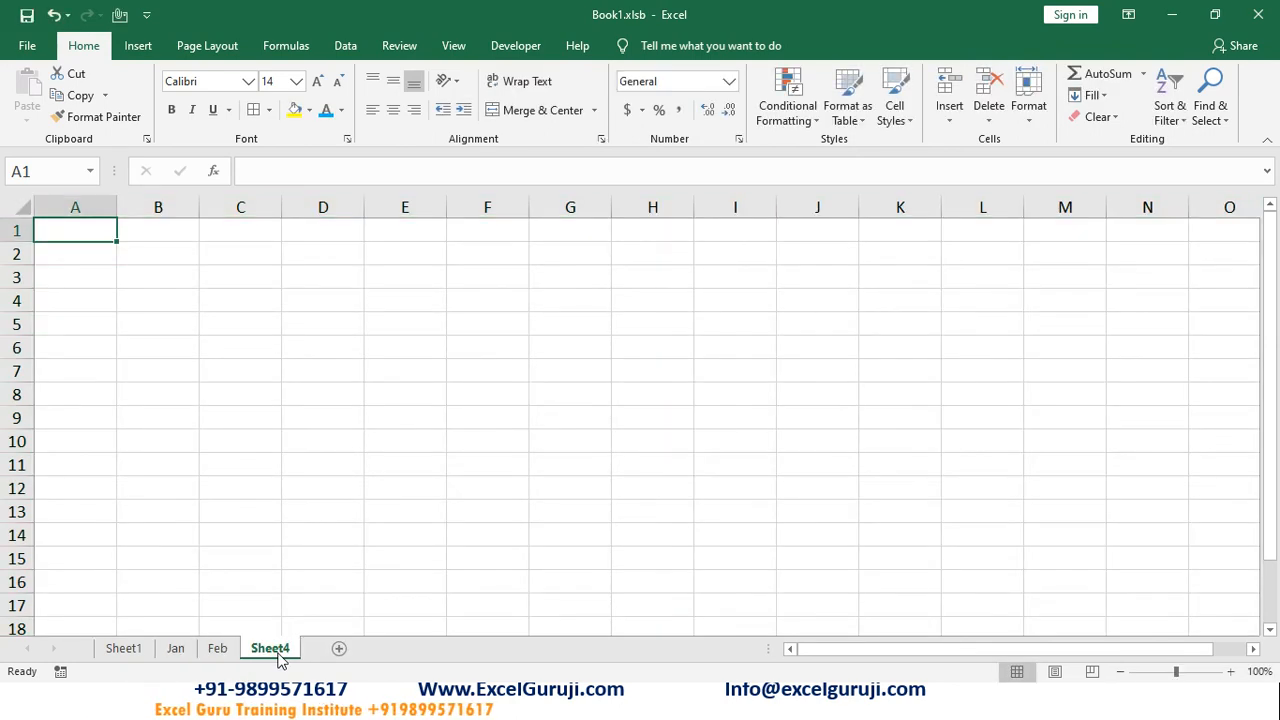
double_click(281, 650)
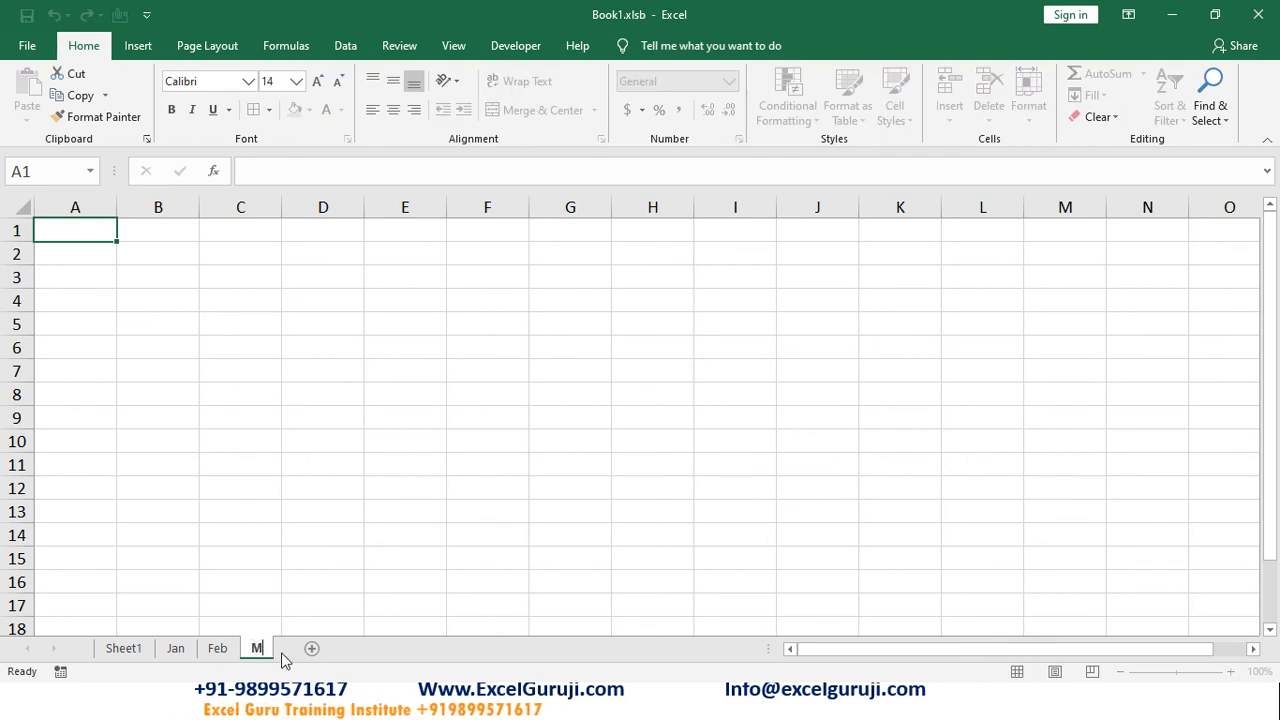
key("Return")
left_click(378, 555)
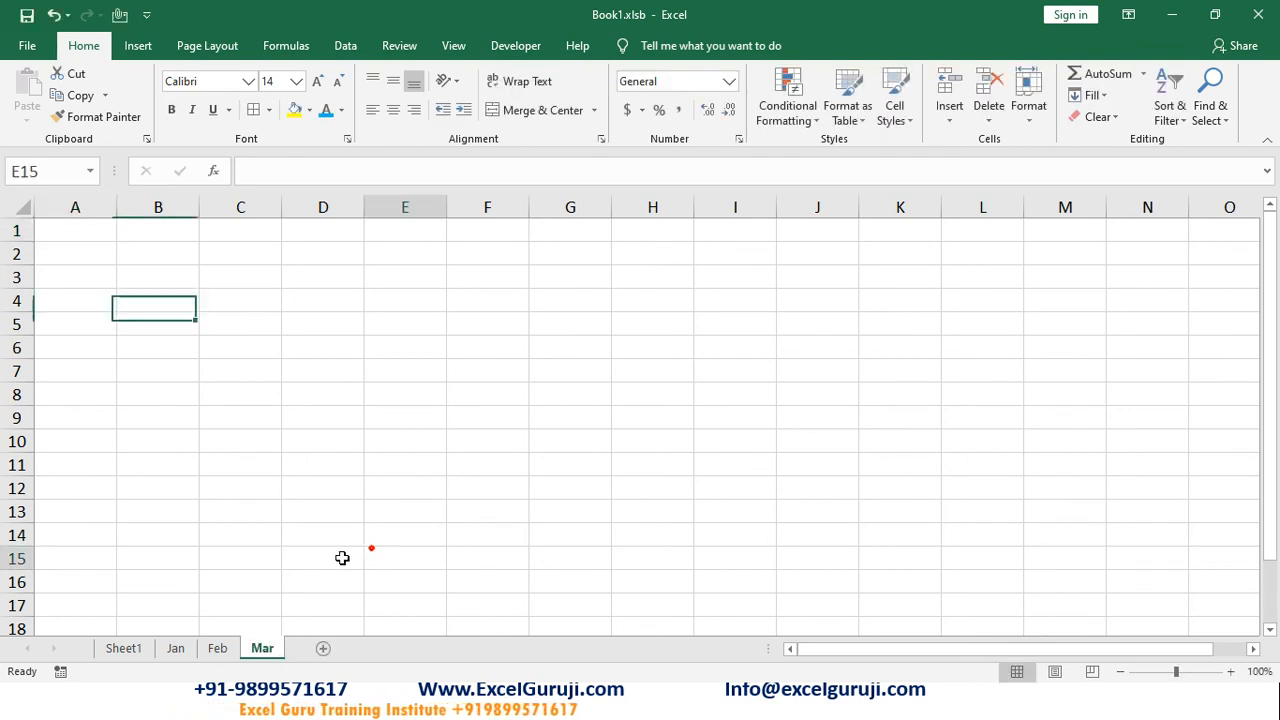
Copy the table A1:F6 from Sheet1 and paste it at A1 of the Jan, Feb and Mar sheets
left_click(178, 647)
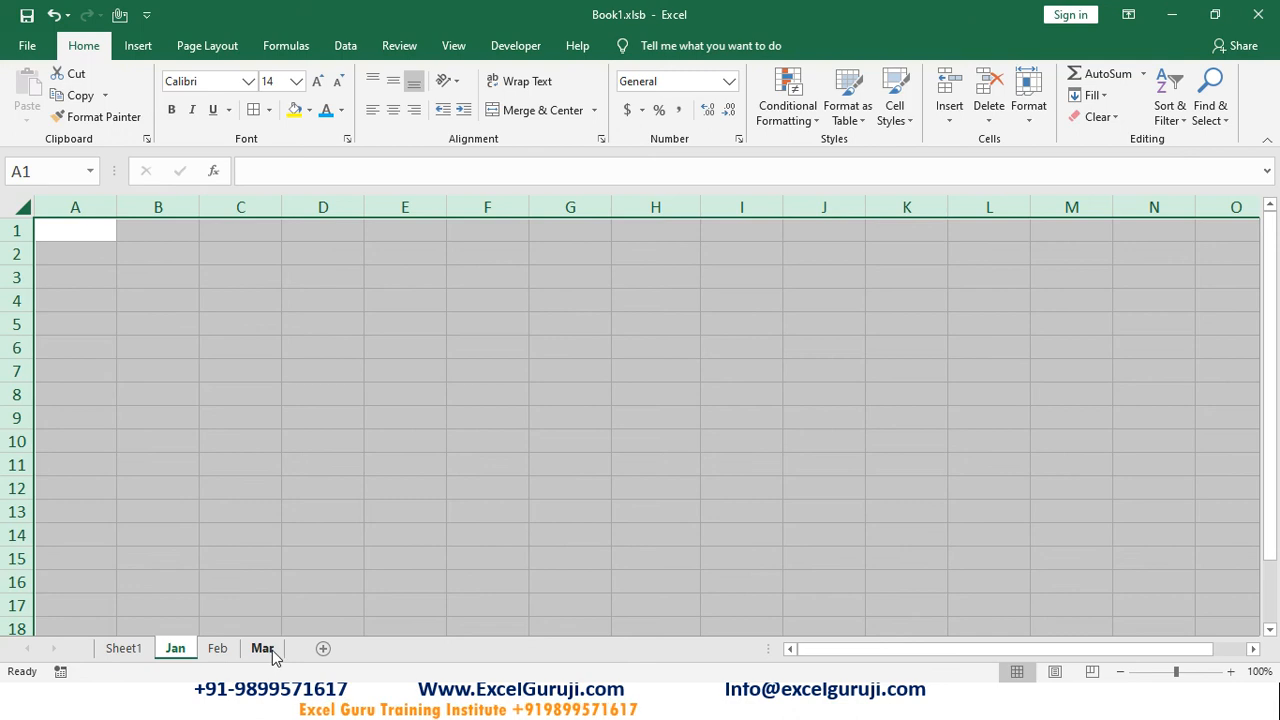
left_click(138, 647)
left_click_drag(86, 232, 488, 344)
key("ctrl+c")
left_click(176, 650)
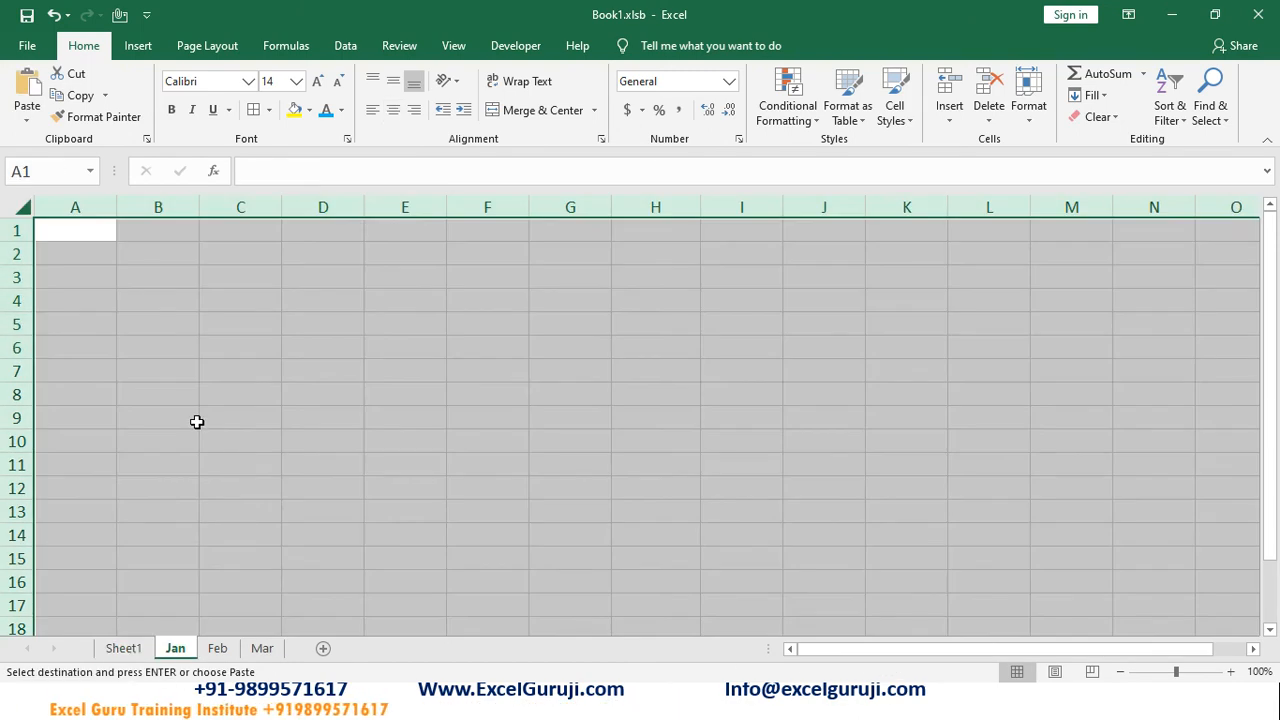
key("ctrl+v")
key("ctrl+Page_Down")
key("ctrl+v")
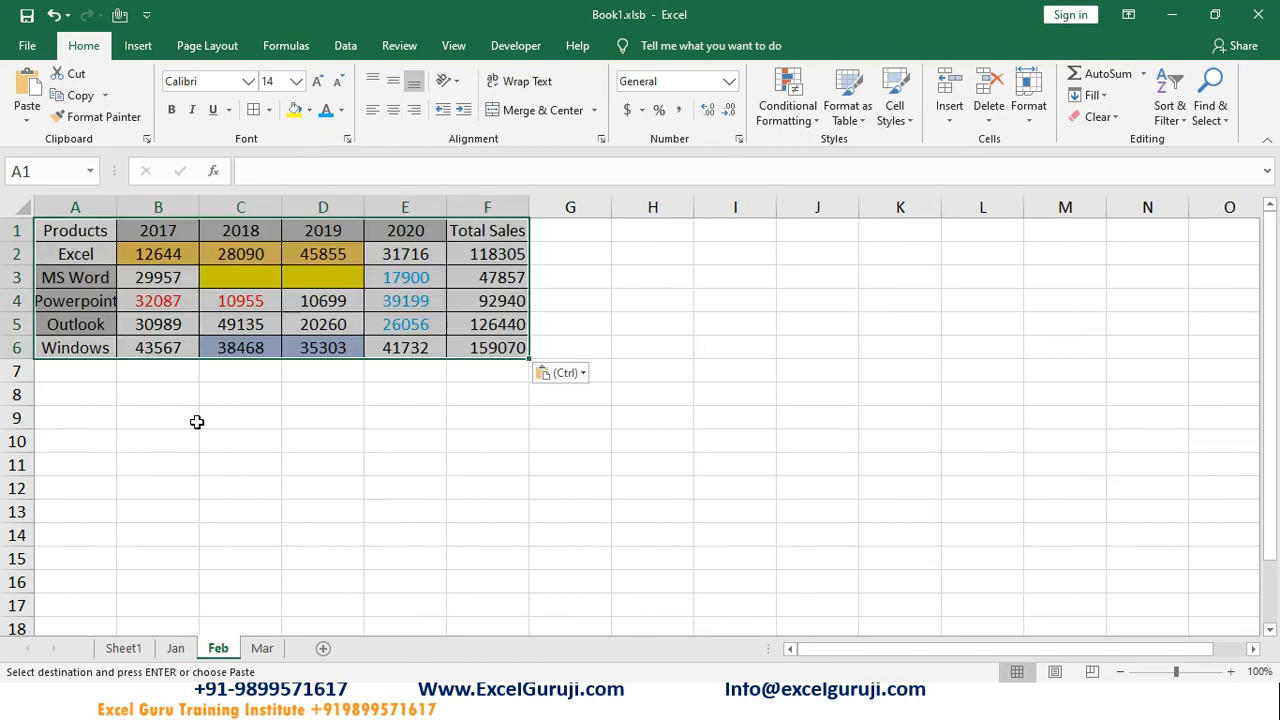
key("ctrl+Page_Down")
key("ctrl+Home")
key("ctrl+v")
key("Escape")
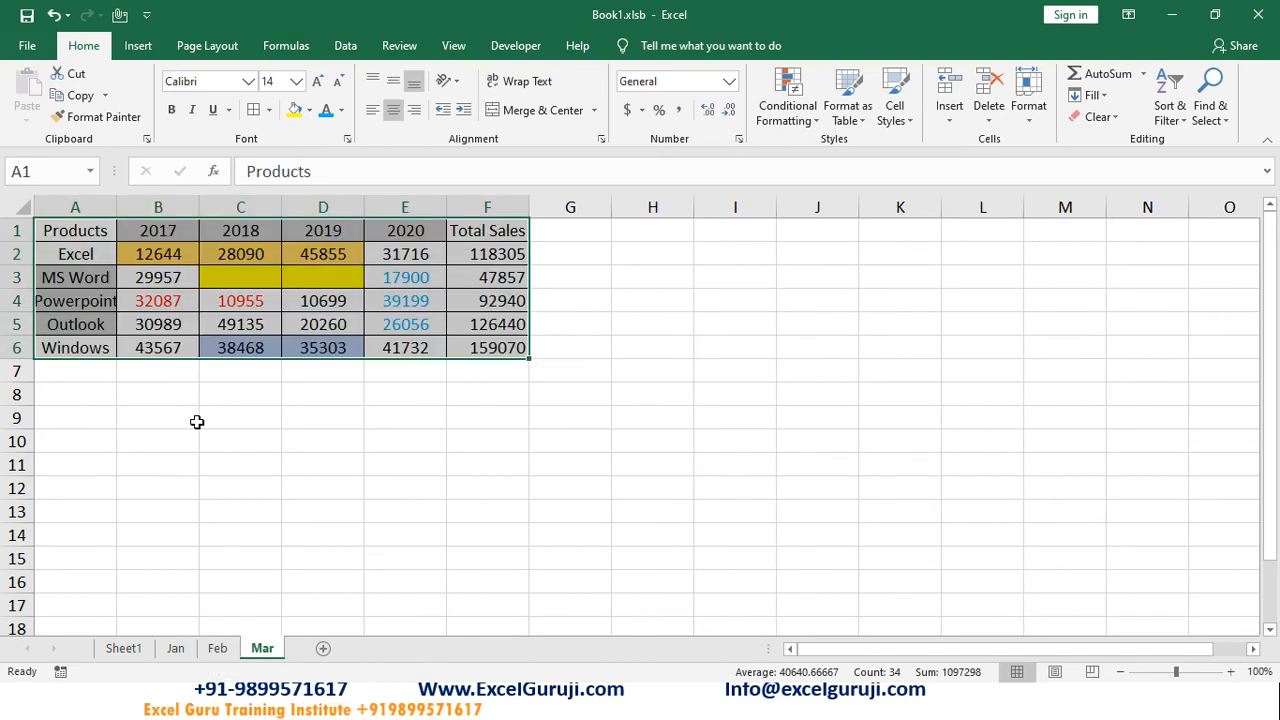
Delete the Feb and Mar worksheets together, keeping only Sheet1 and Jan
key("ctrl+Page_Up")
key("ctrl+Page_Up")
key("ctrl+Page_Up")
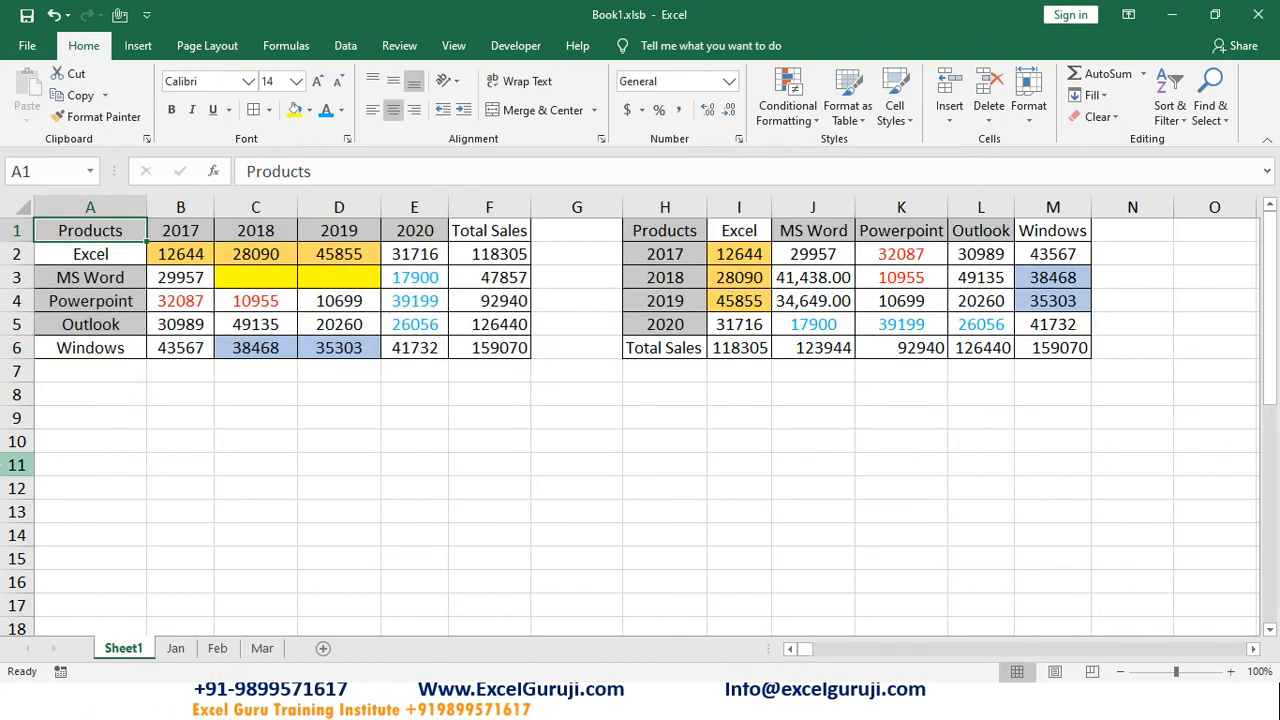
left_click_drag(100, 398, 180, 463)
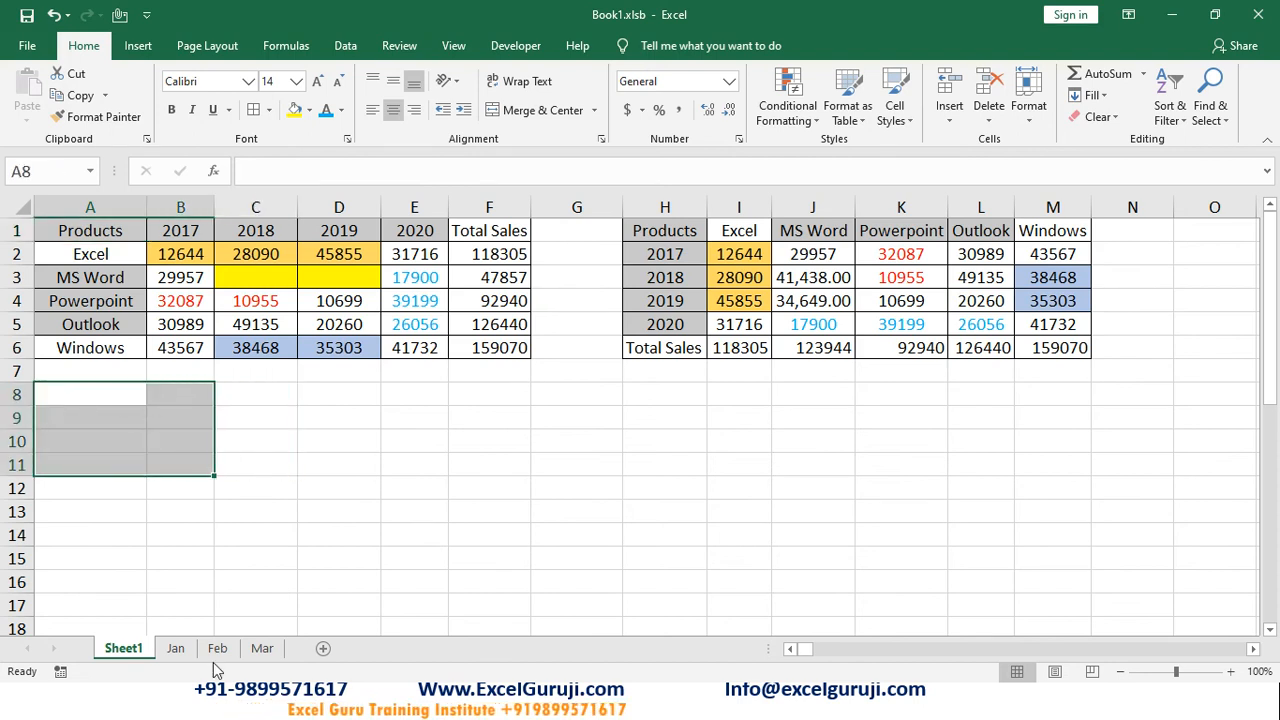
left_click(217, 655)
left_click(275, 650, "ctrl")
key("alt+e")
key("l")
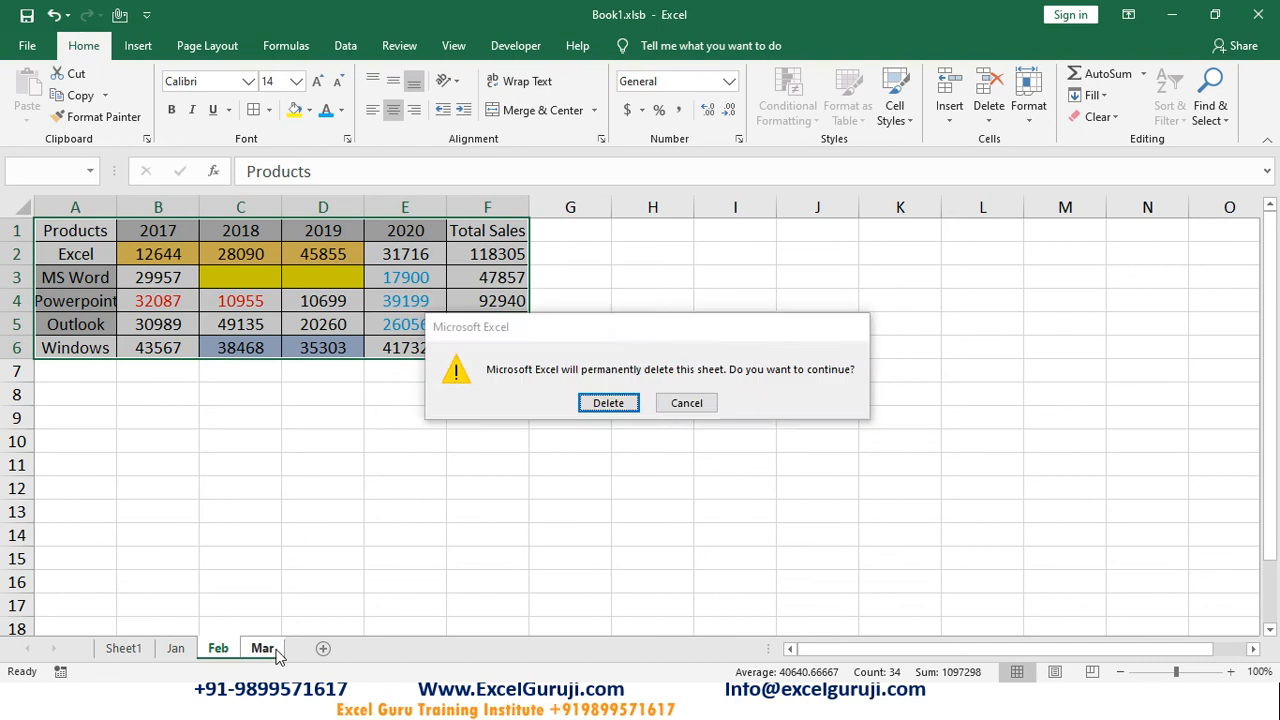
key("Return")
left_click(171, 630)
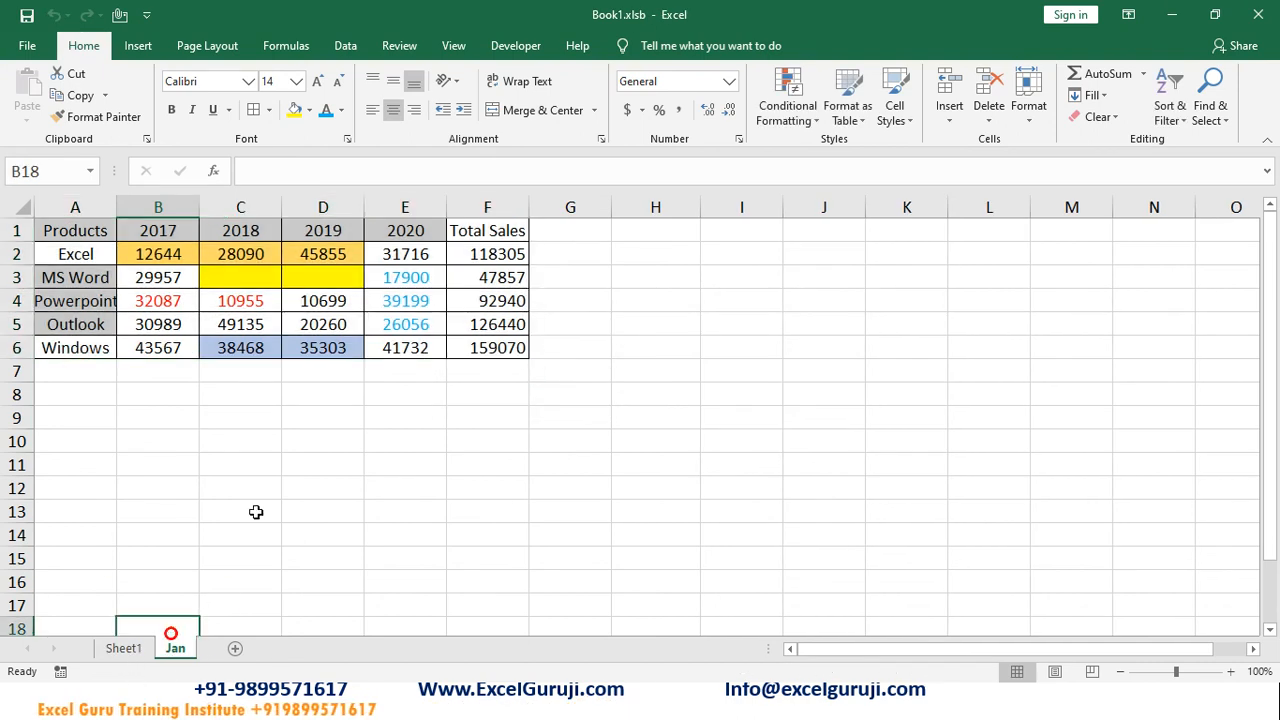
Delete the sales figures and totals from B2:F6 on Sheet1, leaving the headings and product names
left_click_drag(166, 267, 410, 345)
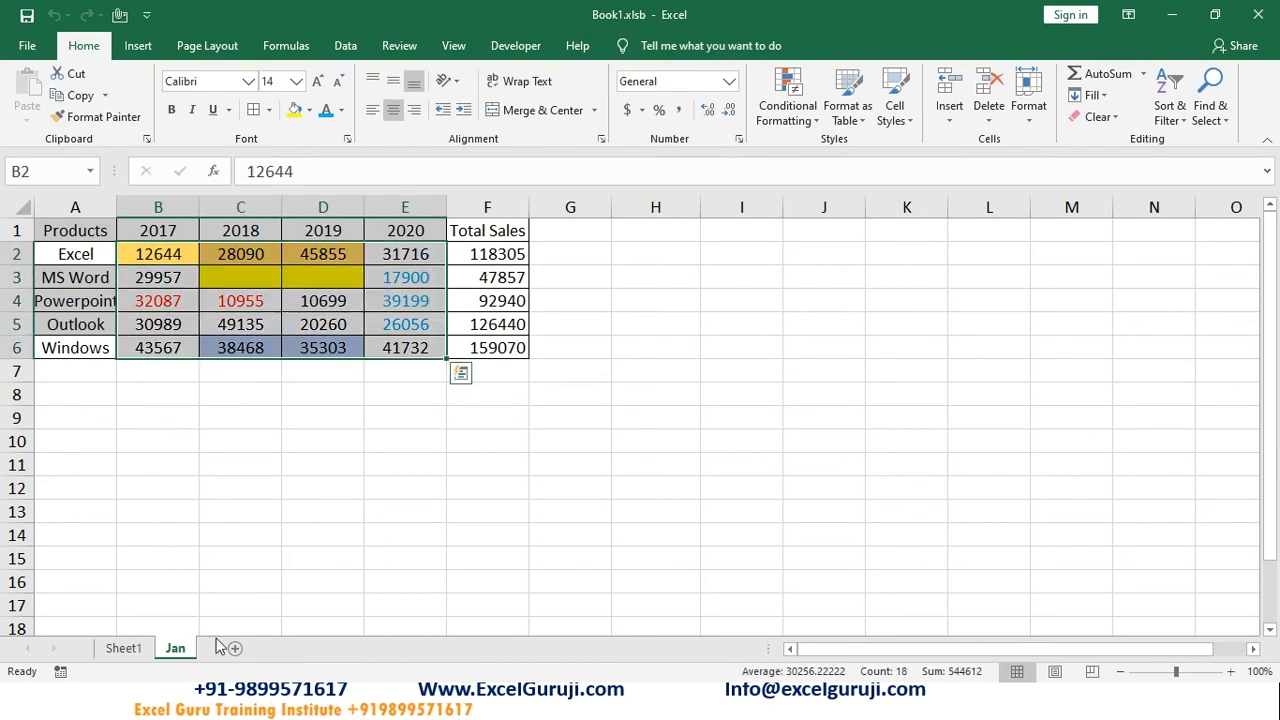
left_click(130, 648)
left_click_drag(180, 252, 490, 349)
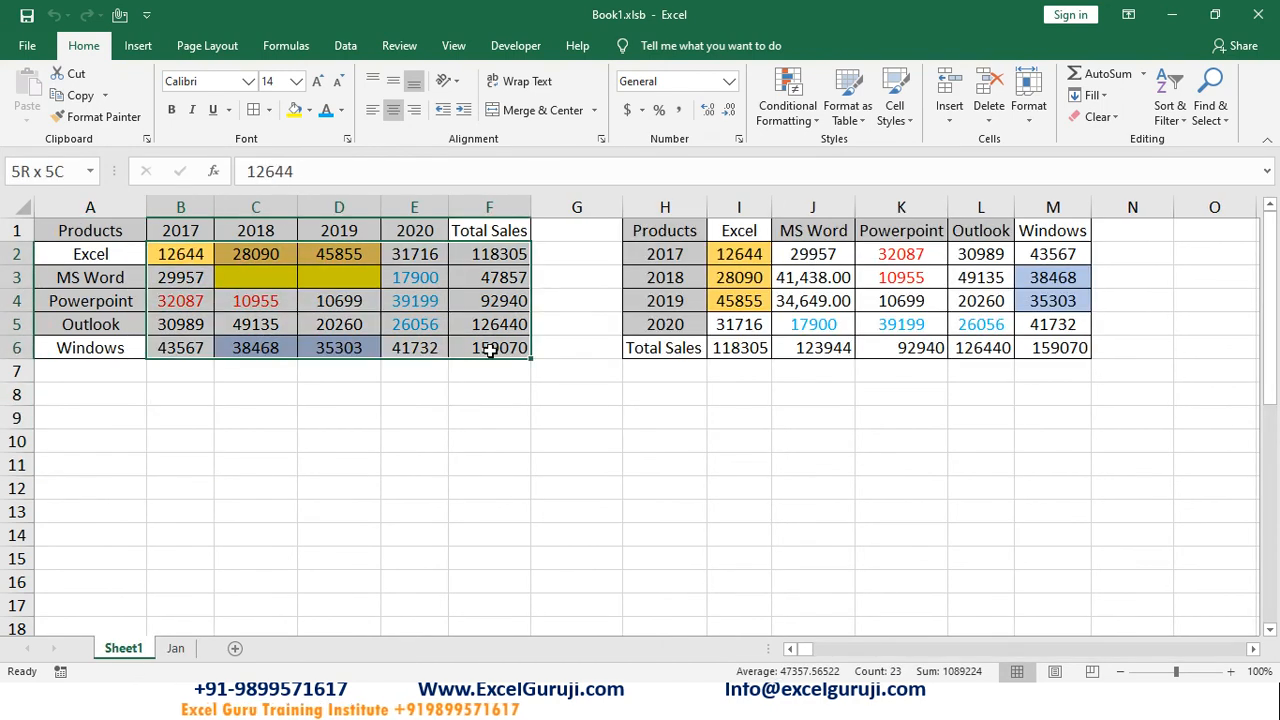
key("Delete")
left_click_drag(120, 226, 517, 357)
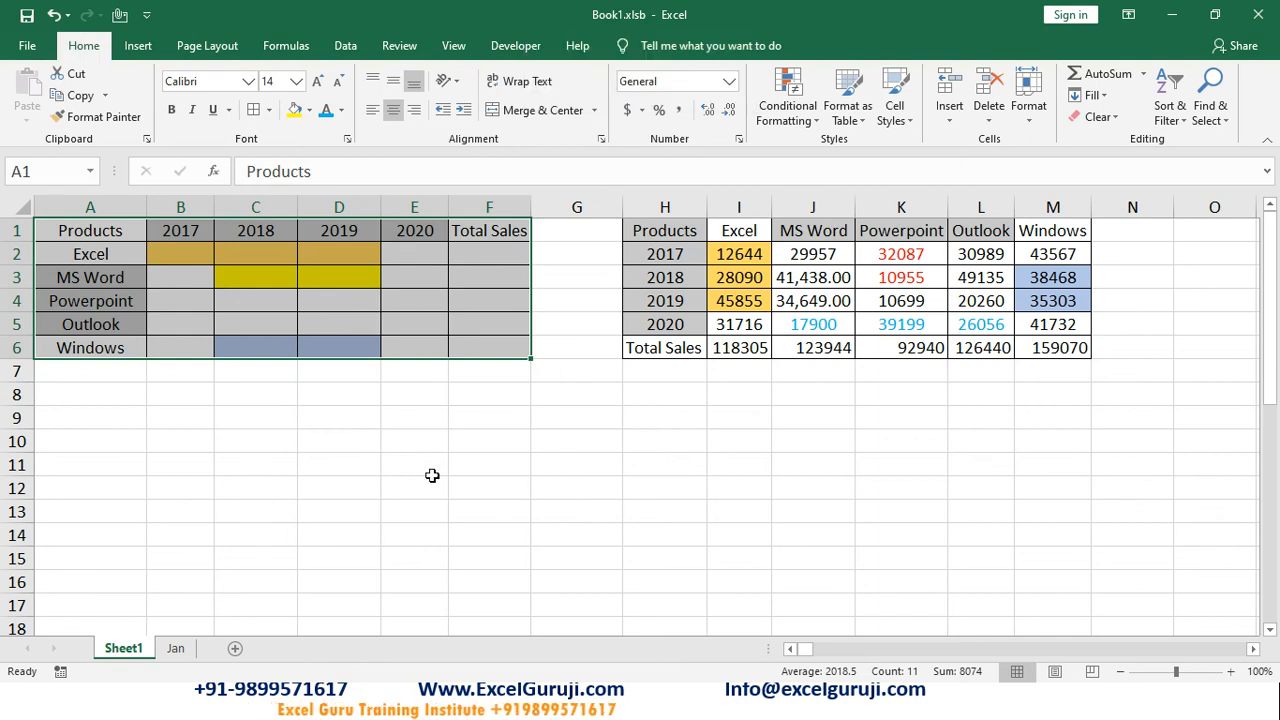
left_click(412, 476)
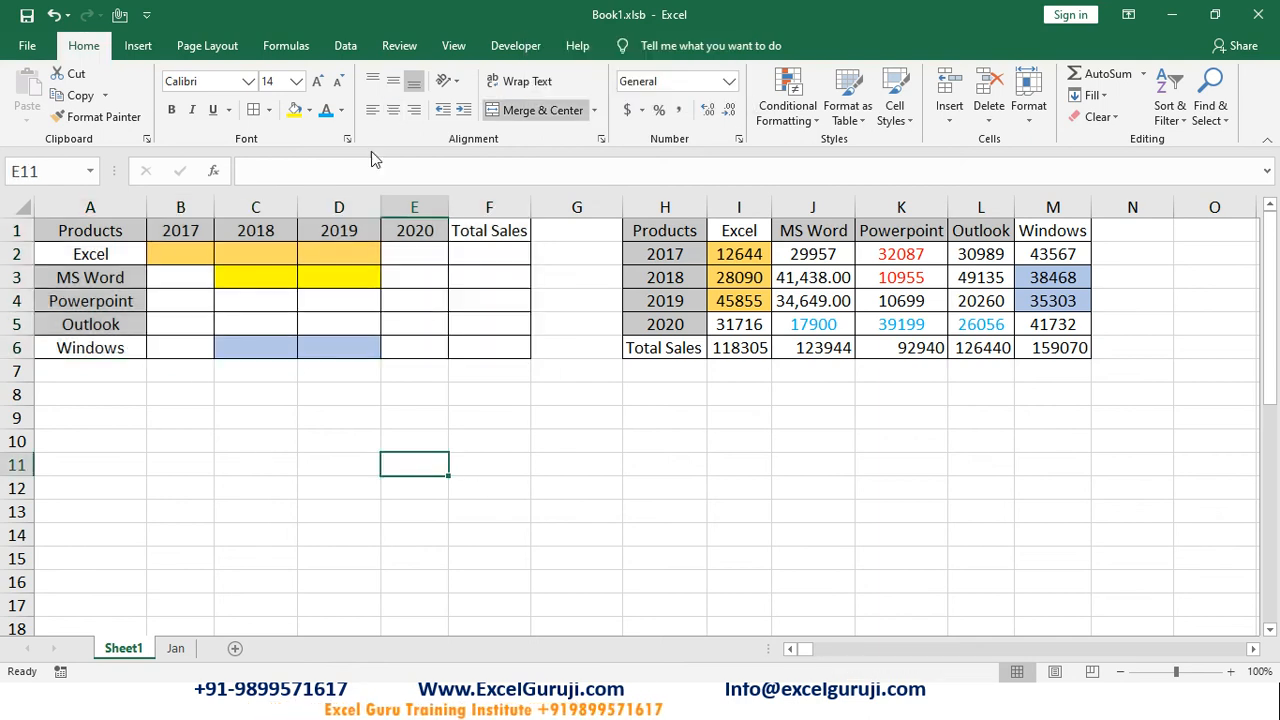
Remove the fill colours from the emptied data cells B2:F6 on Sheet1
left_click_drag(97, 229, 488, 232)
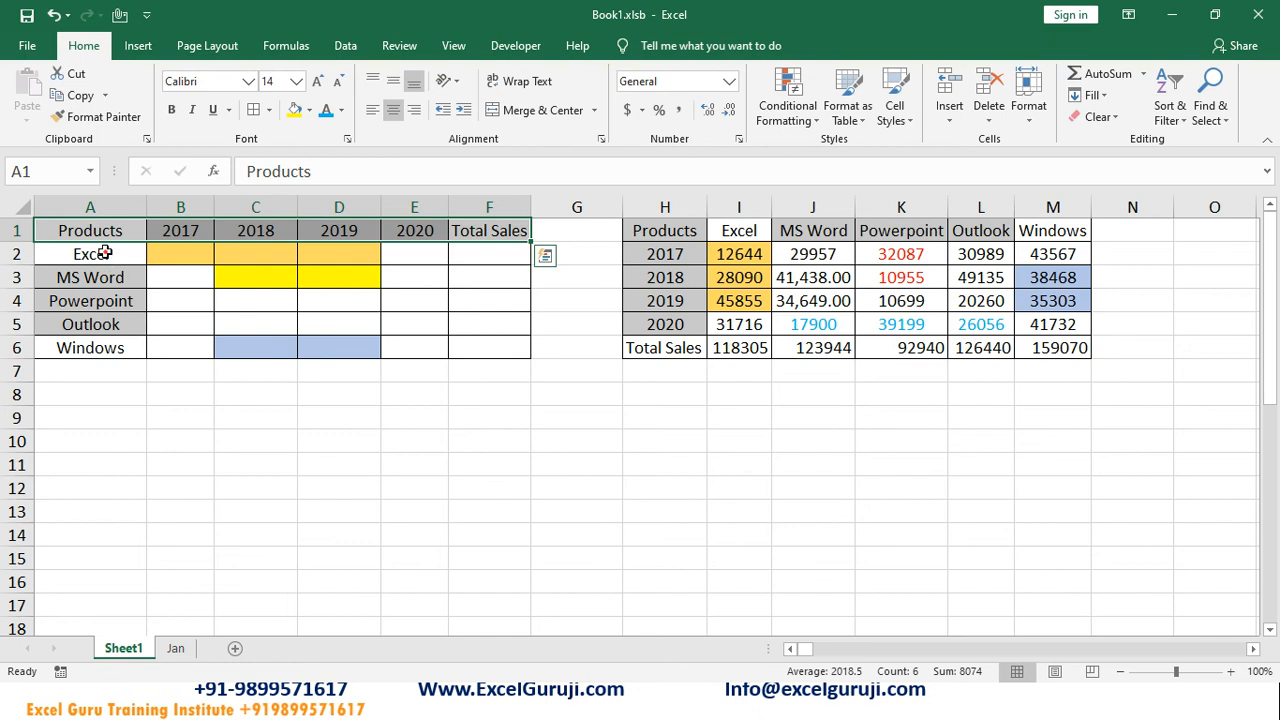
left_click_drag(100, 253, 100, 346)
left_click_drag(186, 249, 497, 350)
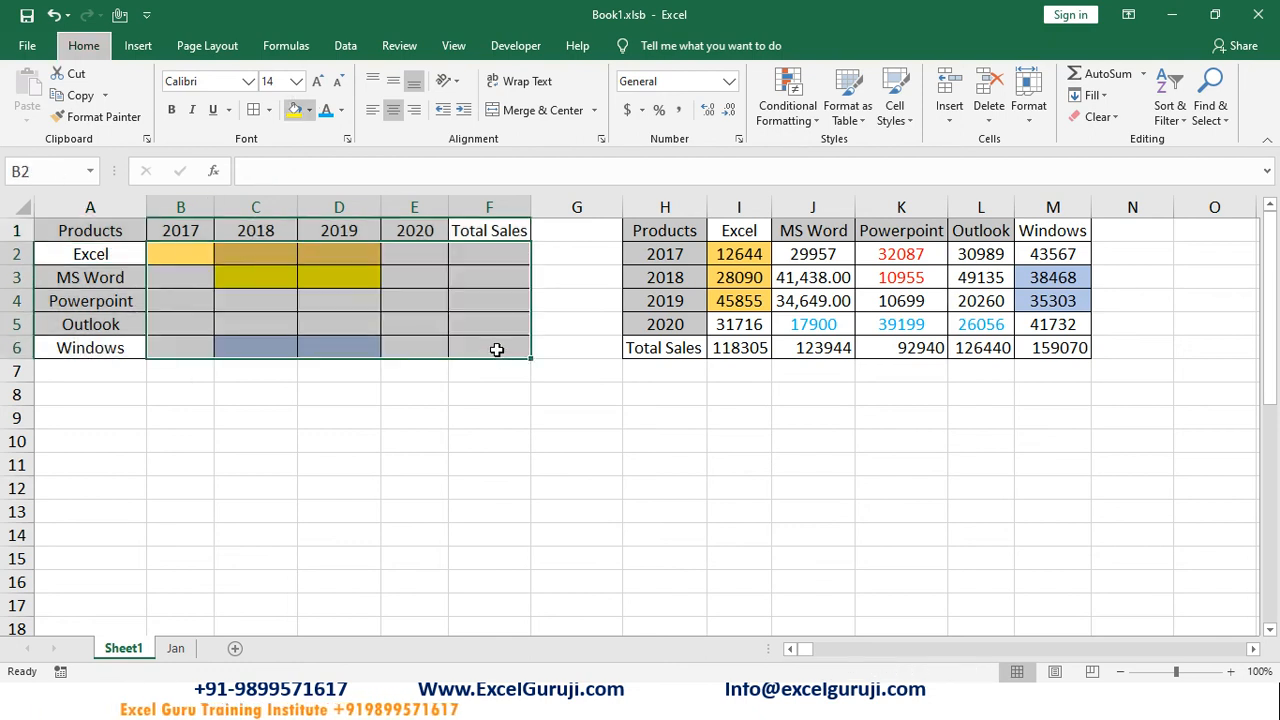
left_click(140, 468)
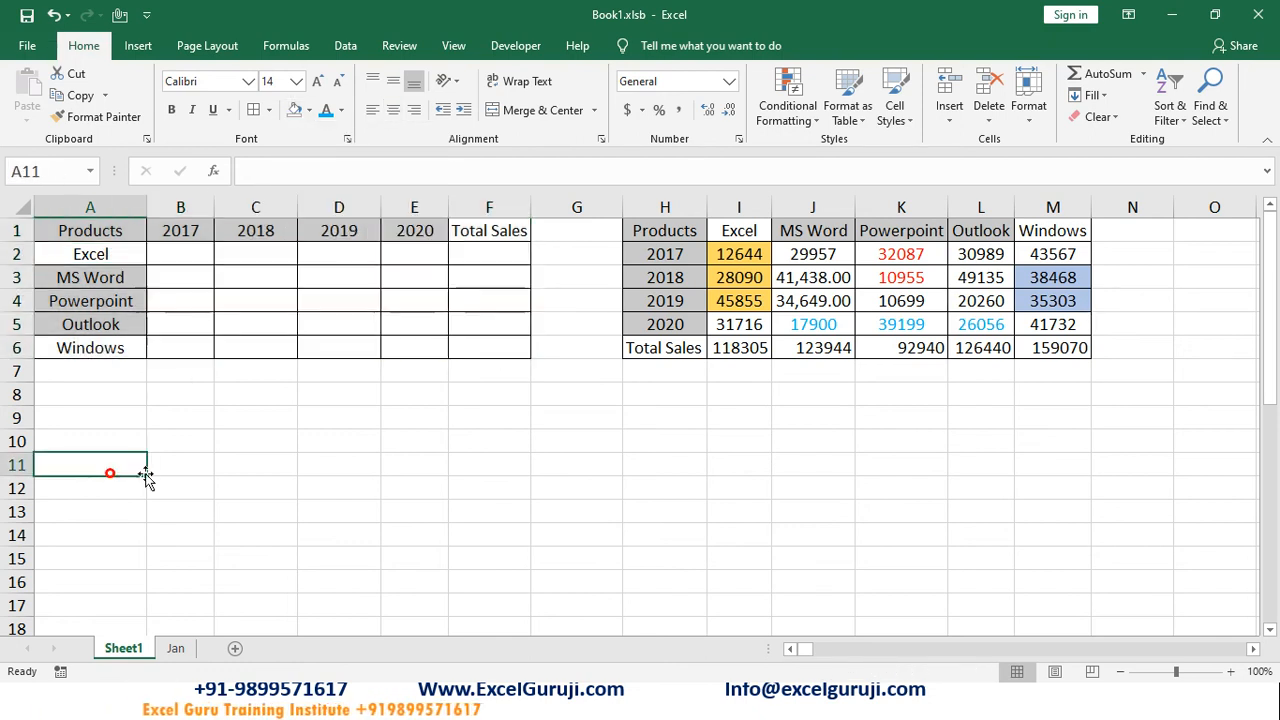
Enter a formula in B2 of Sheet1 that links to the Jan sheet, =Jan!B2
left_click(178, 254)
type("=")
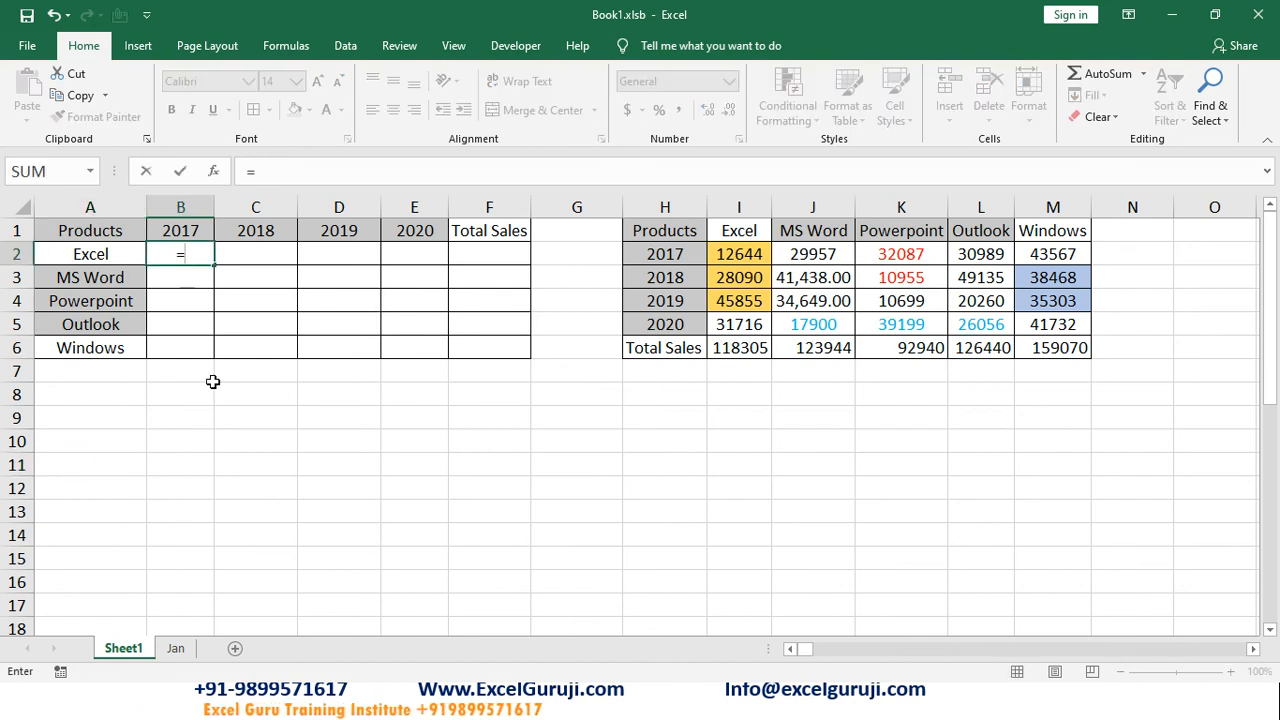
left_click(190, 648)
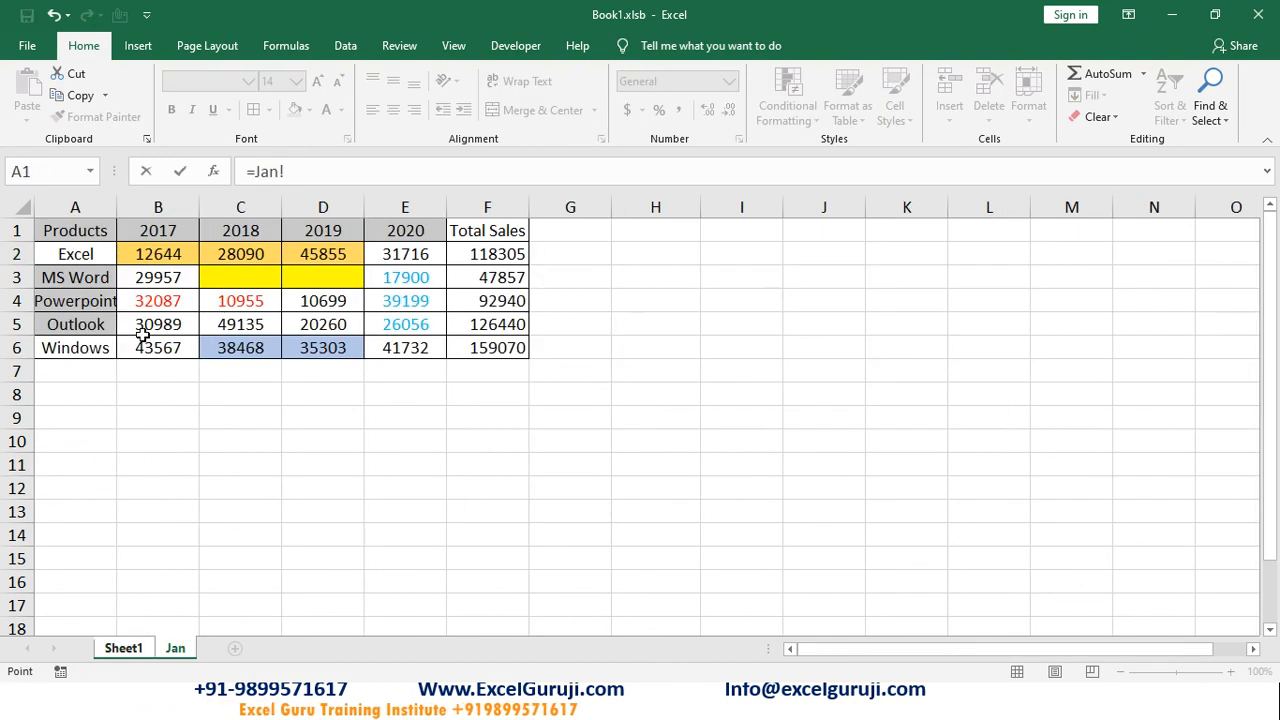
key("Return")
Copy the link formula from B2 and paste it across the whole data range B2:F6
left_click(158, 256)
key("ctrl+c")
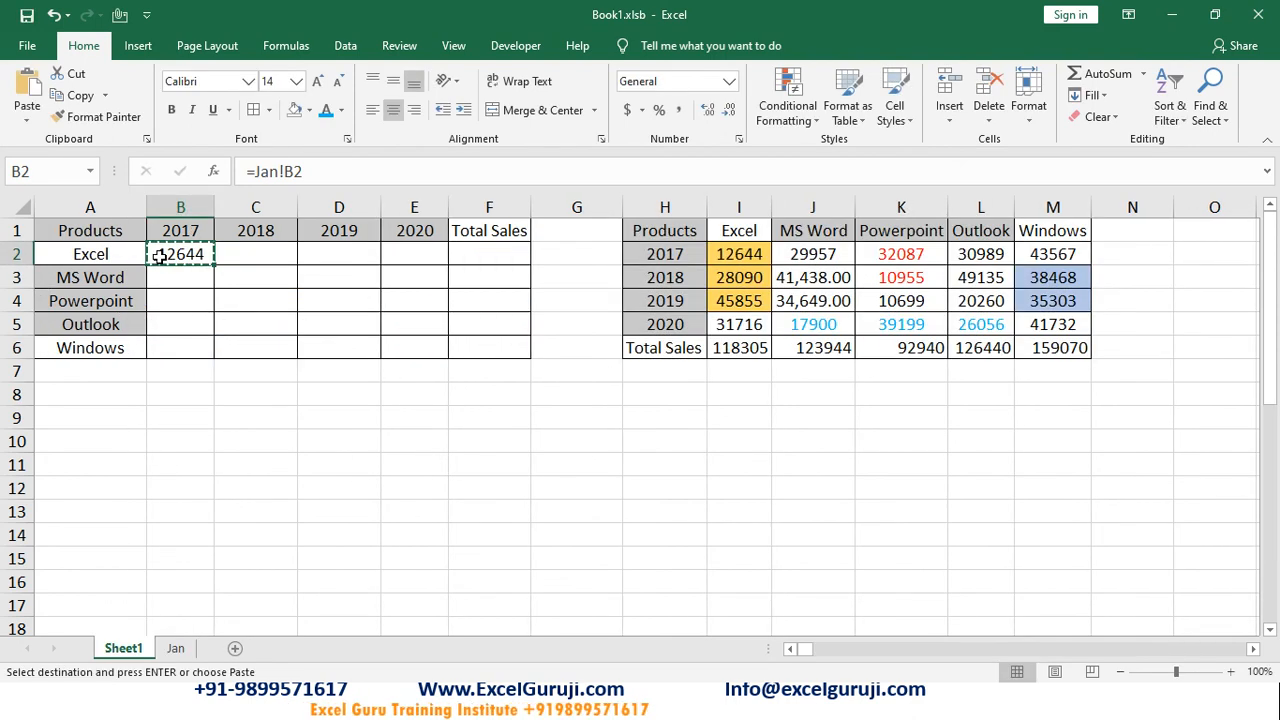
key("shift+Right")
key("shift+Right")
key("shift+Right")
key("shift+Right")
key("shift+Down")
key("shift+Down")
key("shift+Down")
key("shift+Down")
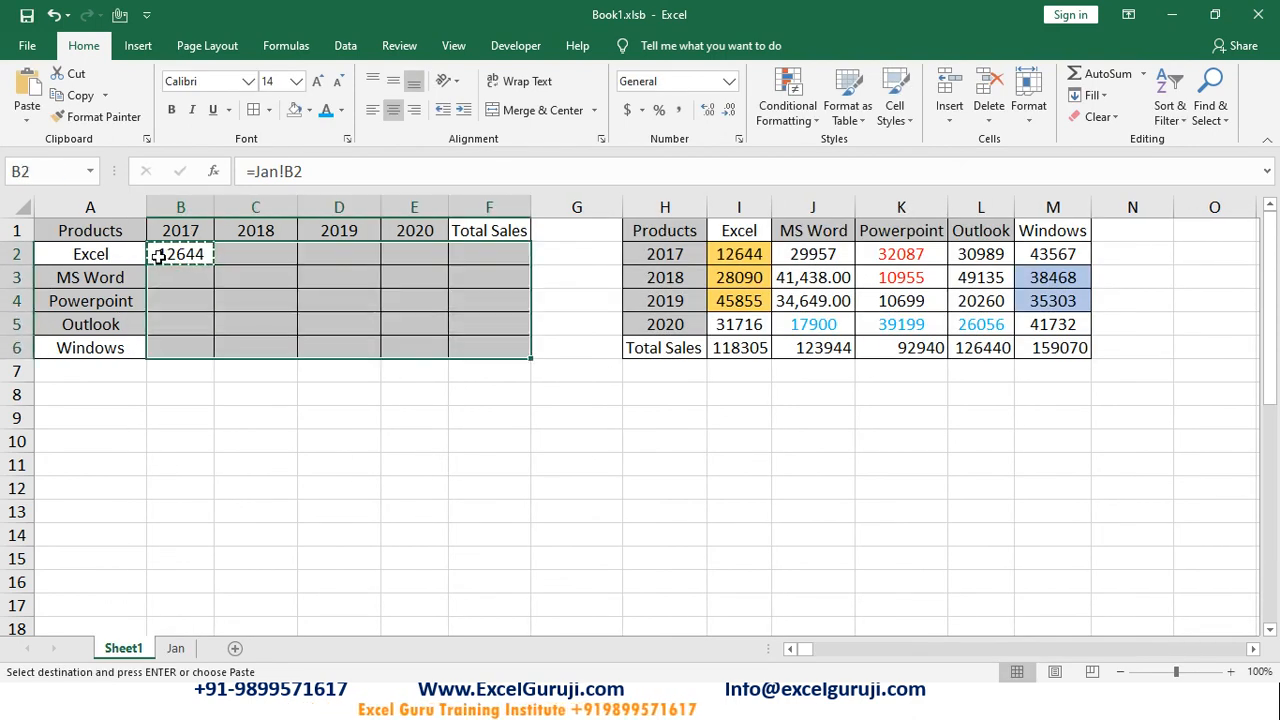
key("Return")
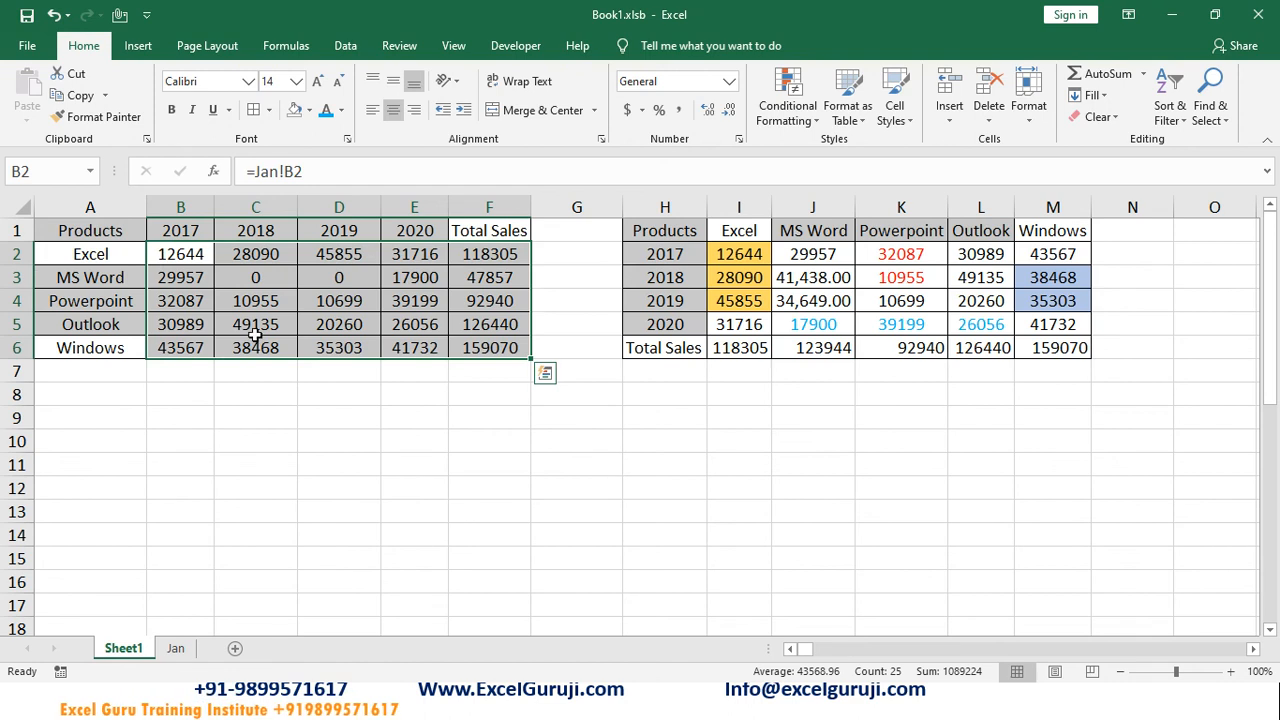
Enter 100 in cell C3 of the Jan sheet and check the linked cell on Sheet1
left_click(244, 281)
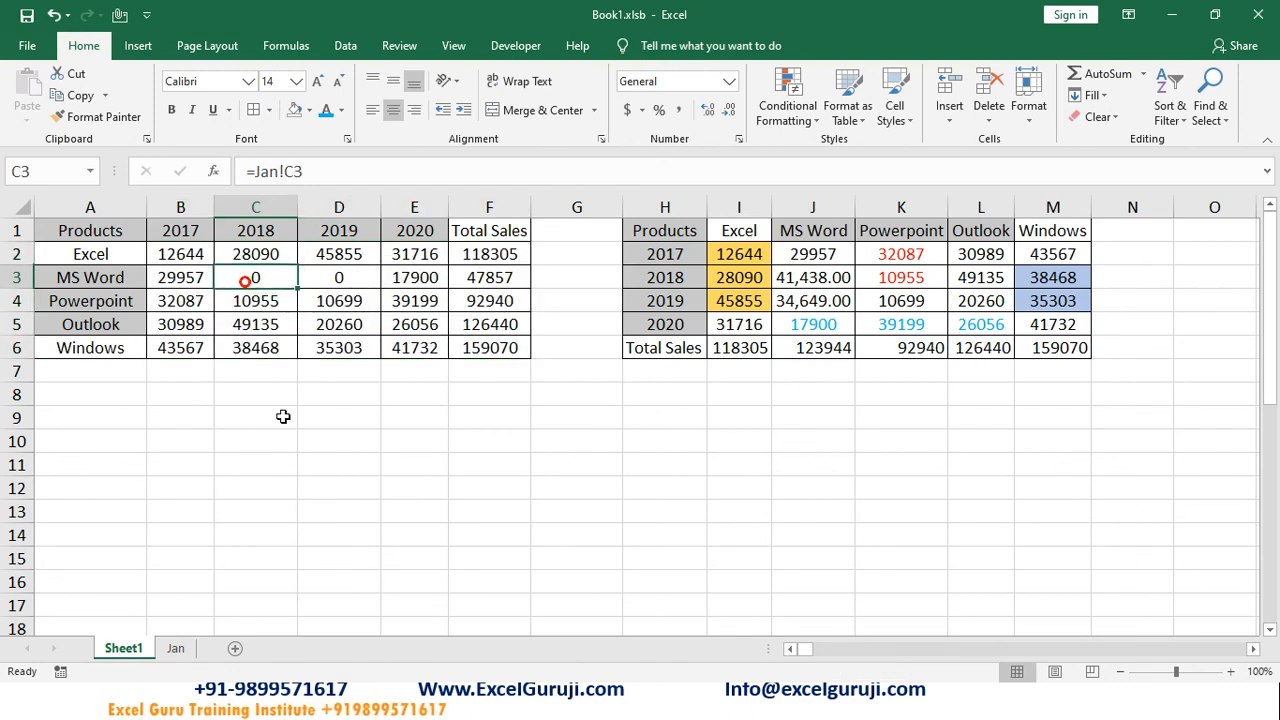
left_click(175, 650)
left_click(256, 260)
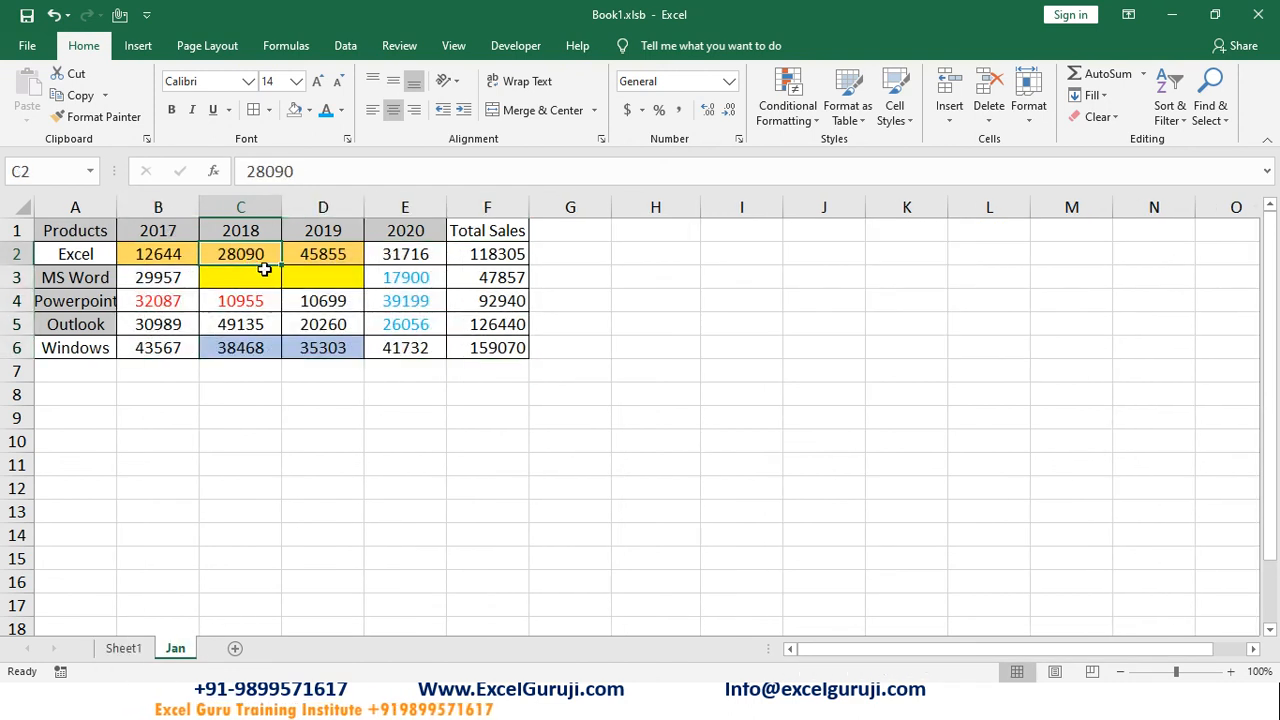
left_click(256, 275)
type("100")
key("Return")
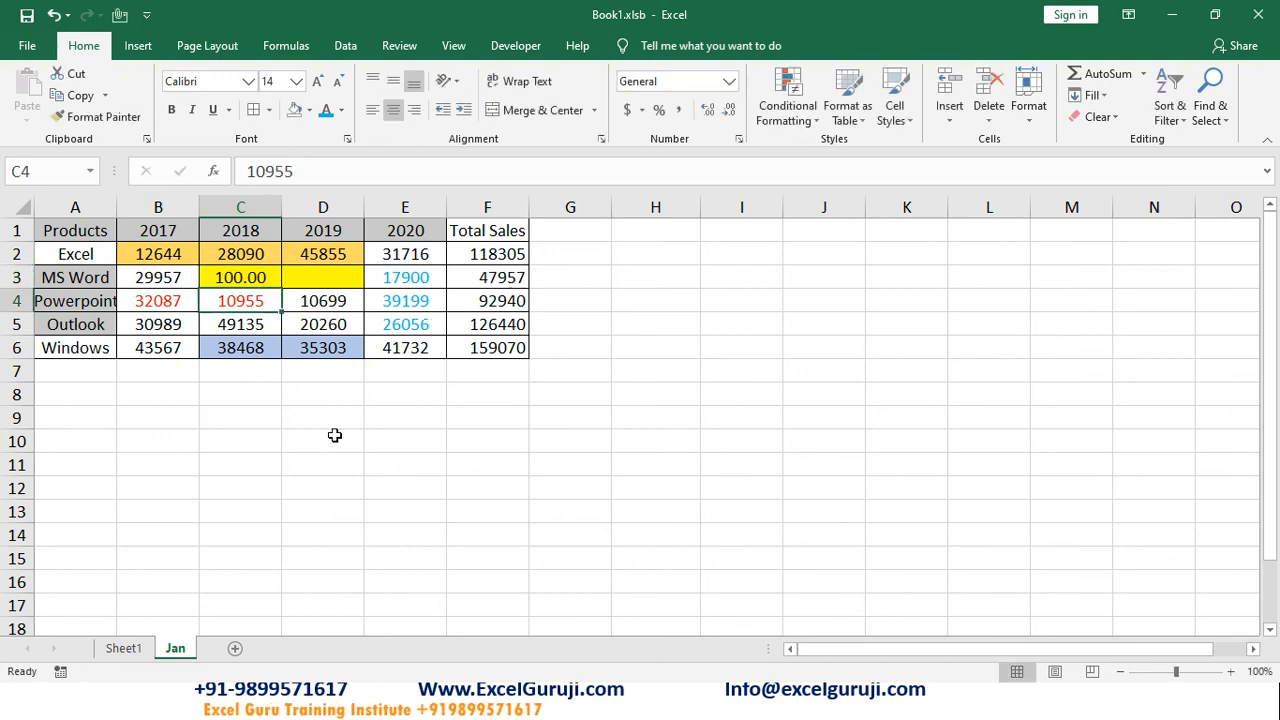
left_click(122, 648)
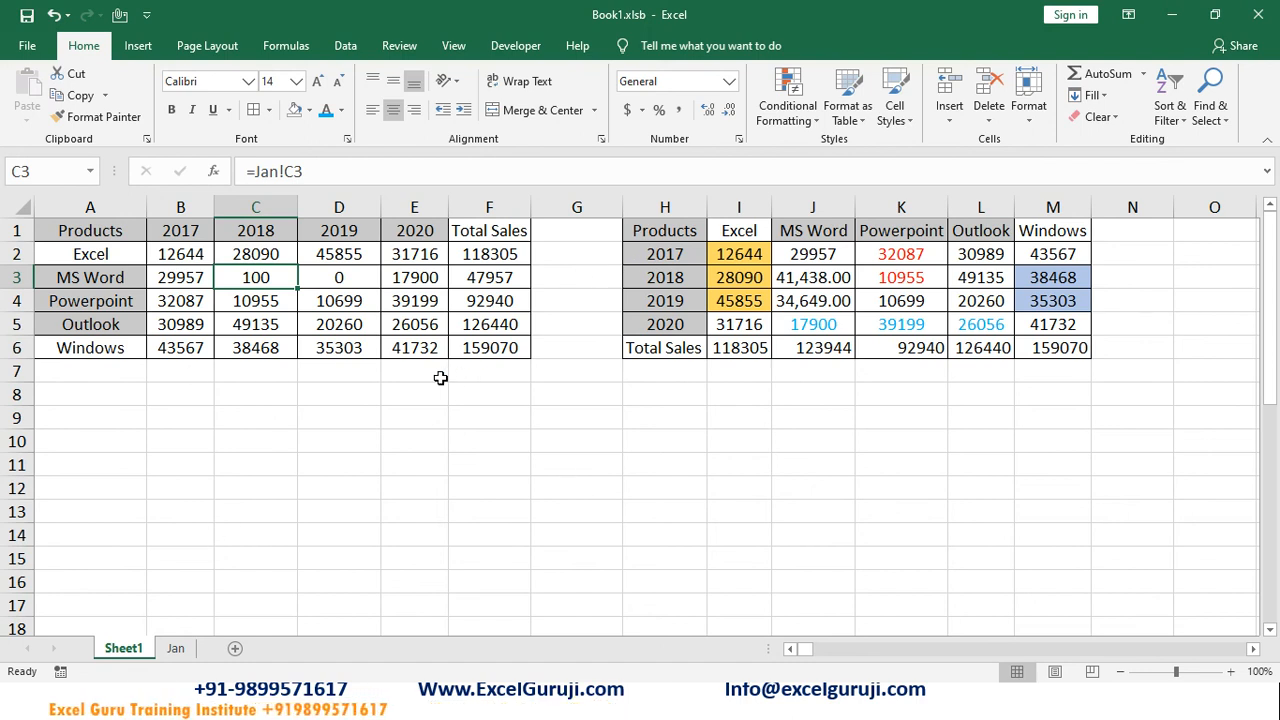
Clear all contents and formatting from A1:F11 on Sheet1
left_click(224, 409)
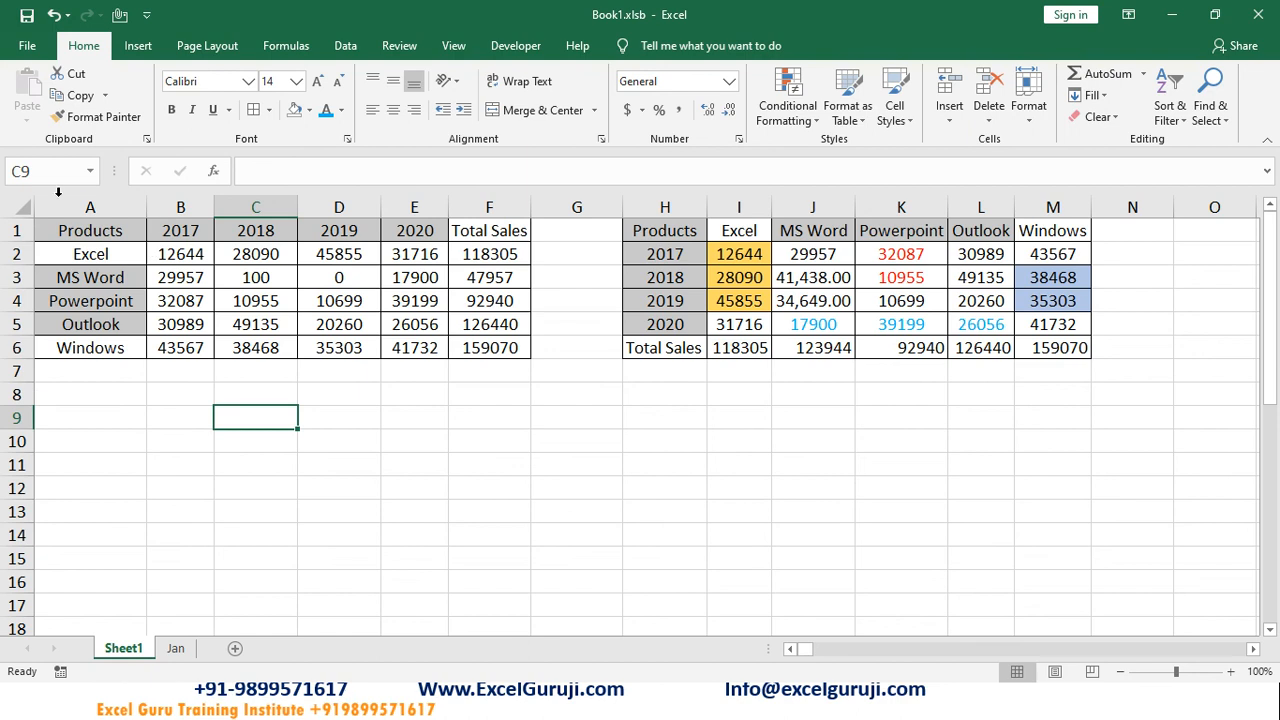
left_click_drag(92, 235, 500, 465)
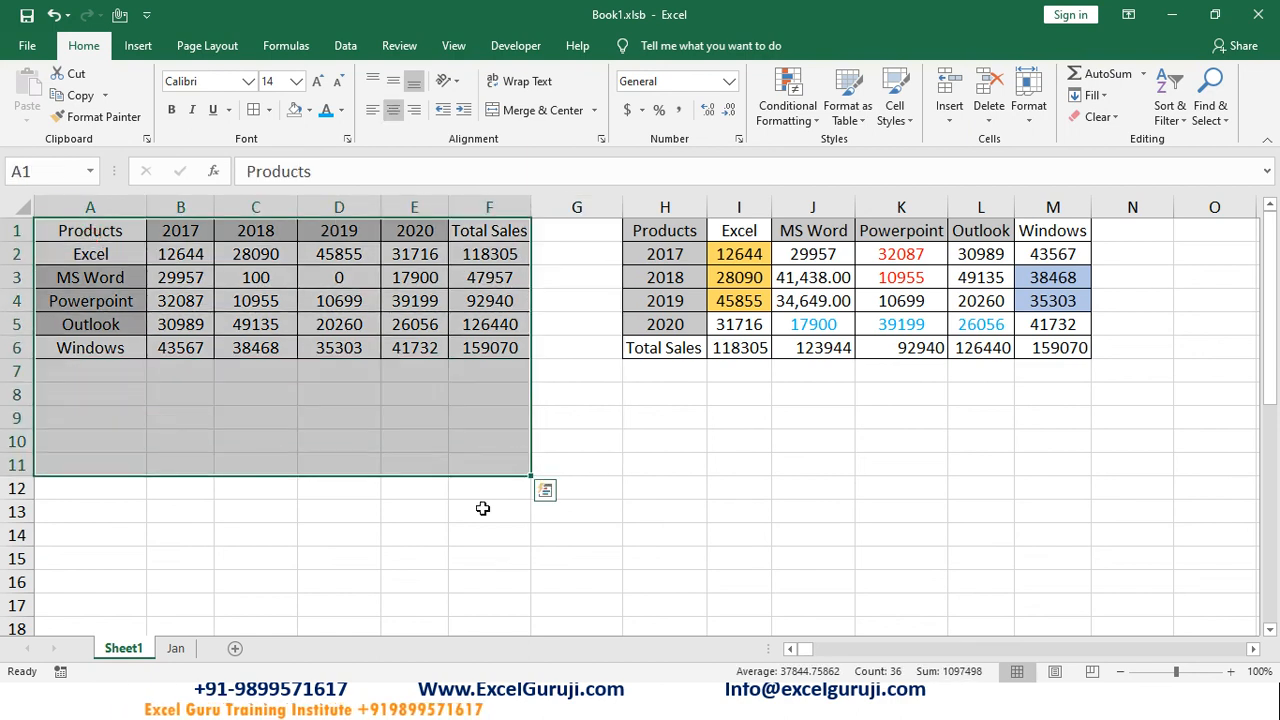
key("alt+e")
key("a")
key("a")
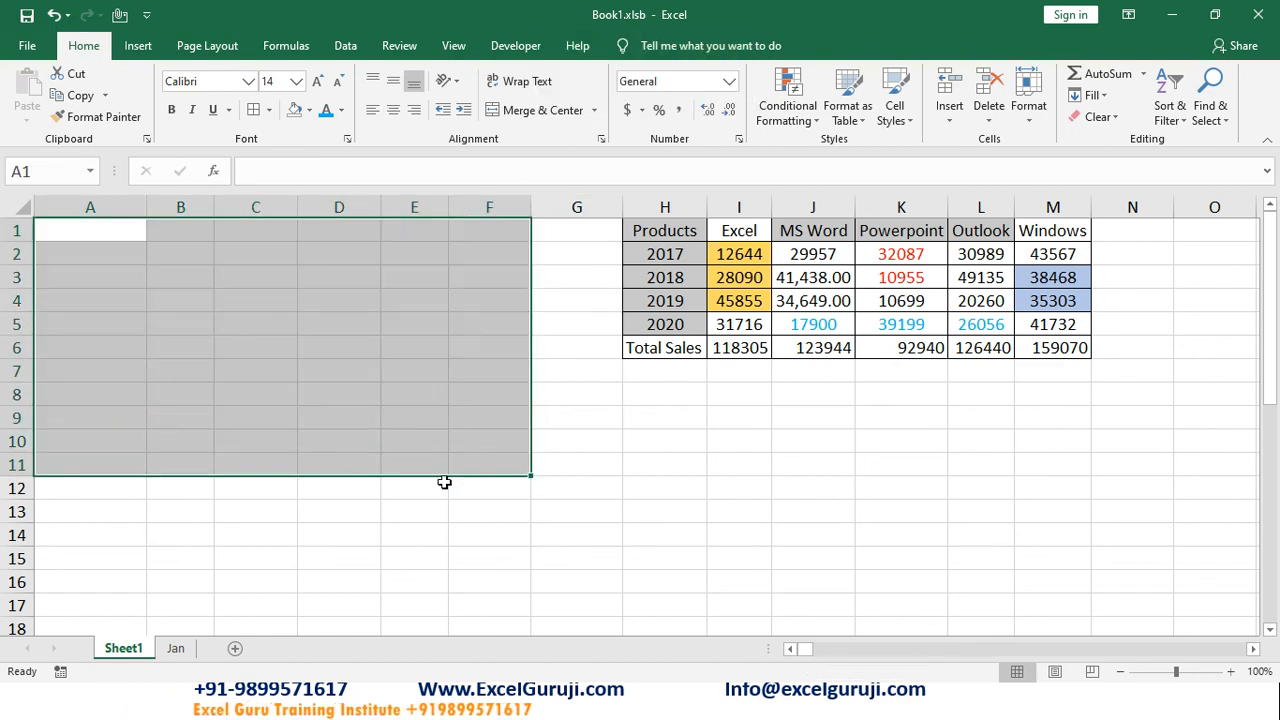
Copy the table A1:F6 from the Jan sheet and paste it as links at A1 of Sheet1
left_click(176, 649)
left_click_drag(105, 236, 522, 373)
key("ctrl+c")
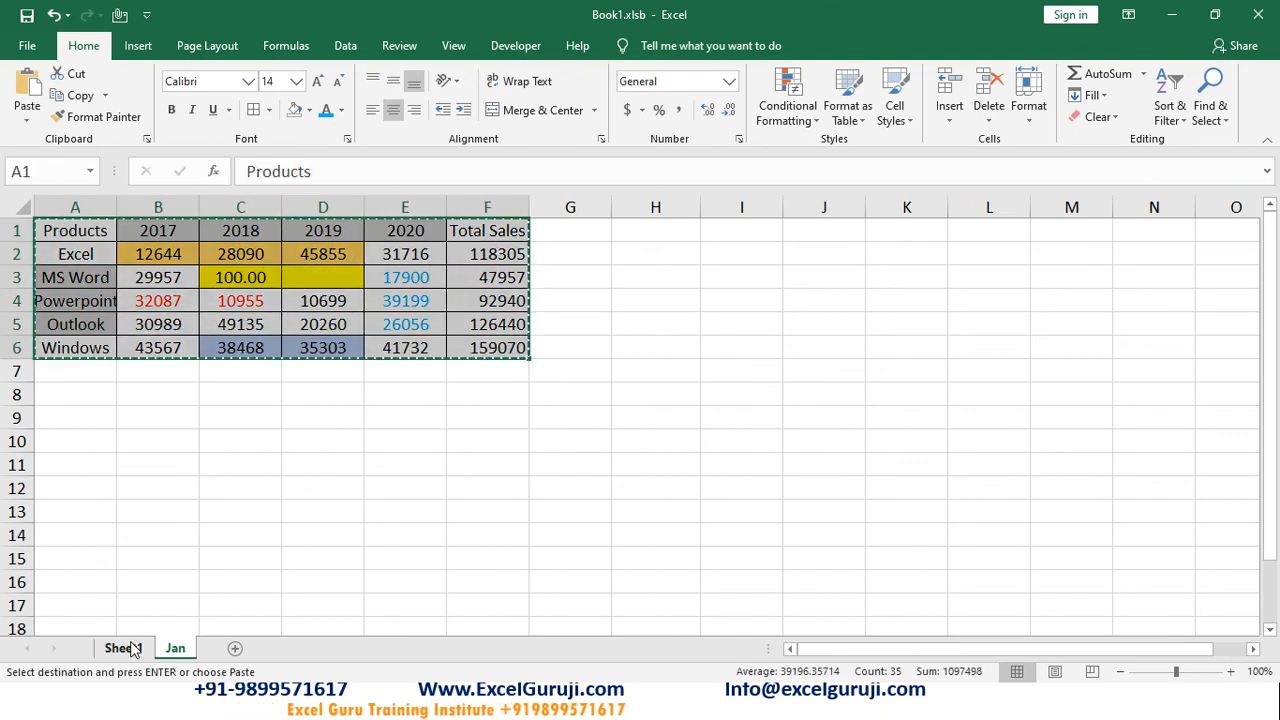
left_click(128, 648)
left_click(87, 229)
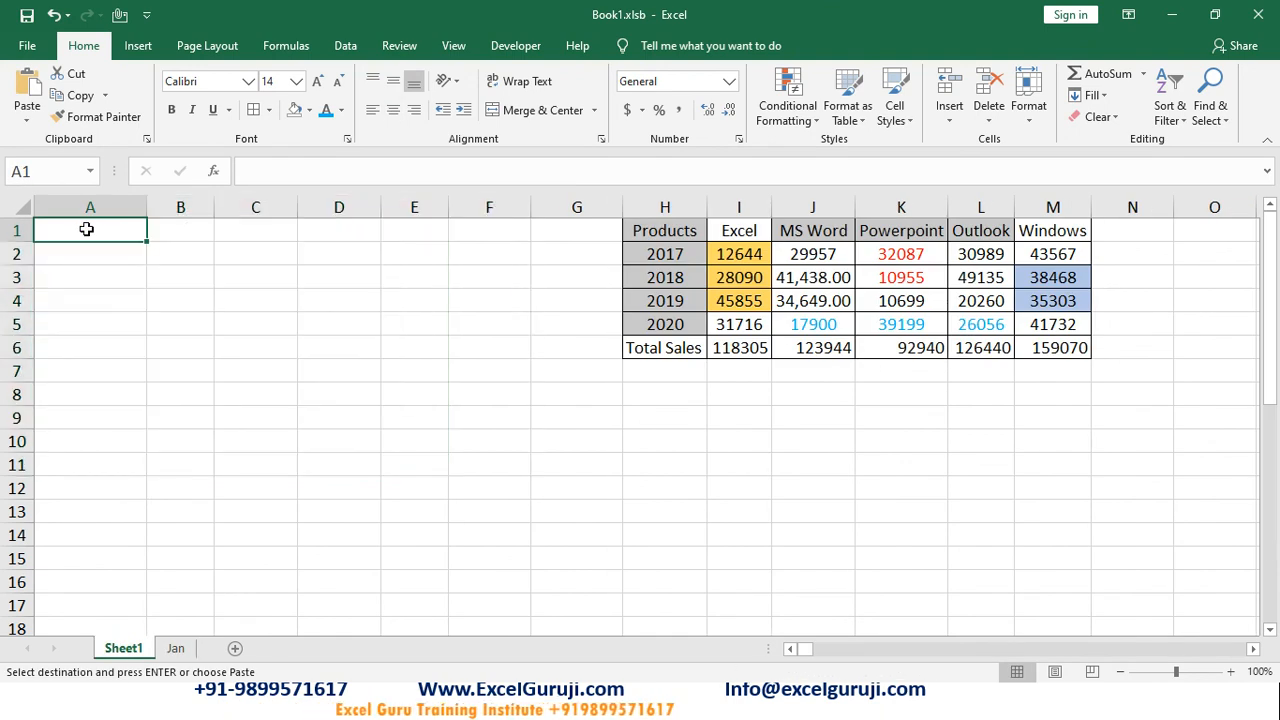
key("ctrl+alt+v")
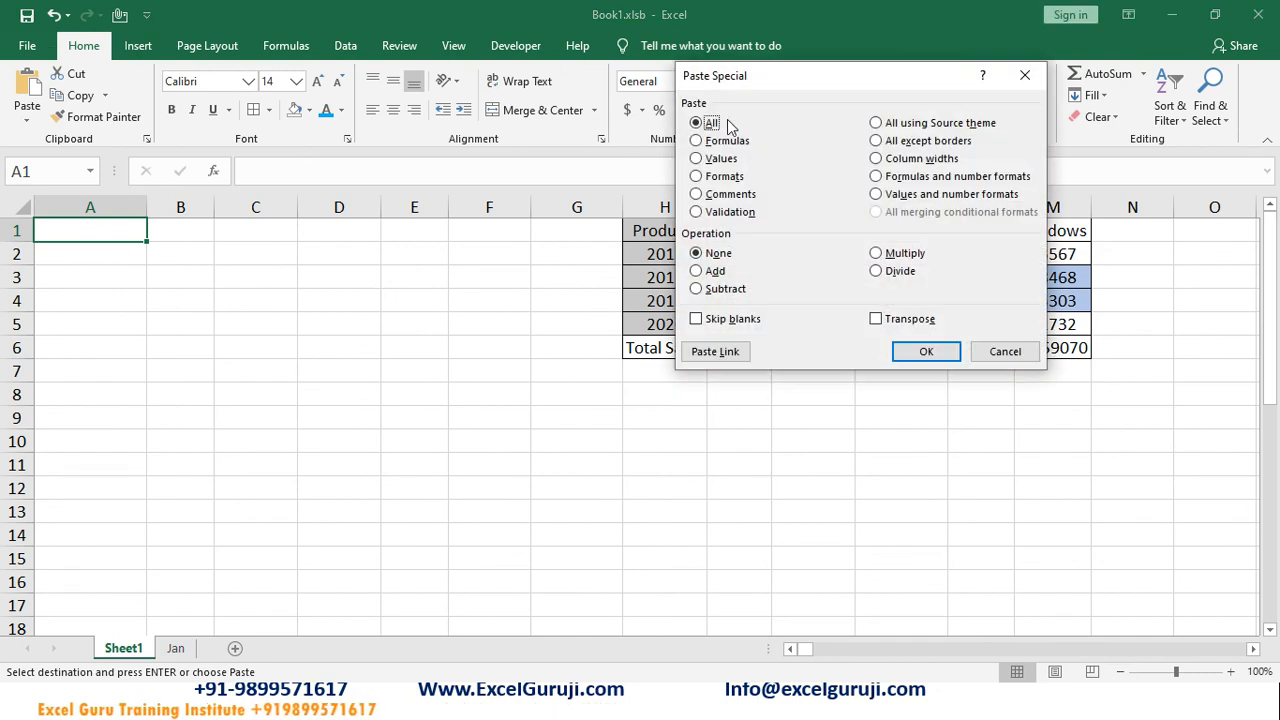
left_click(717, 356)
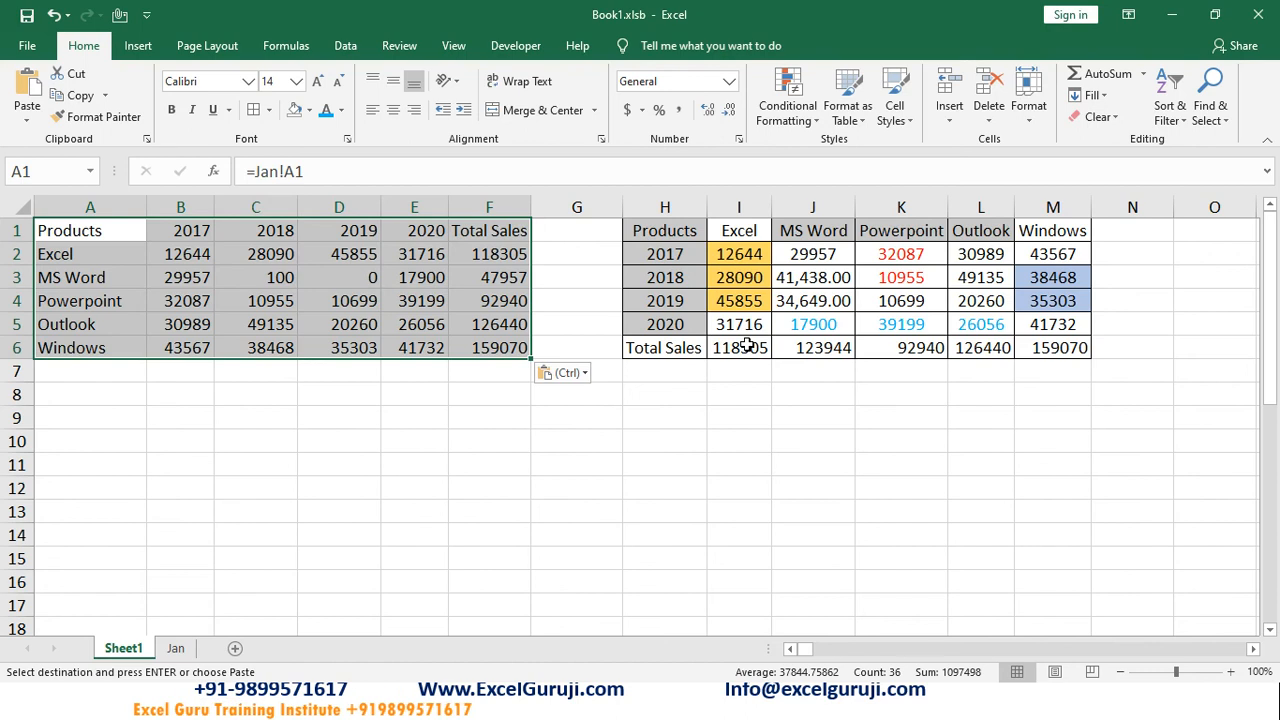
Paste only the formats of the copied Jan table onto the linked table on Sheet1
key("alt+e")
key("s")
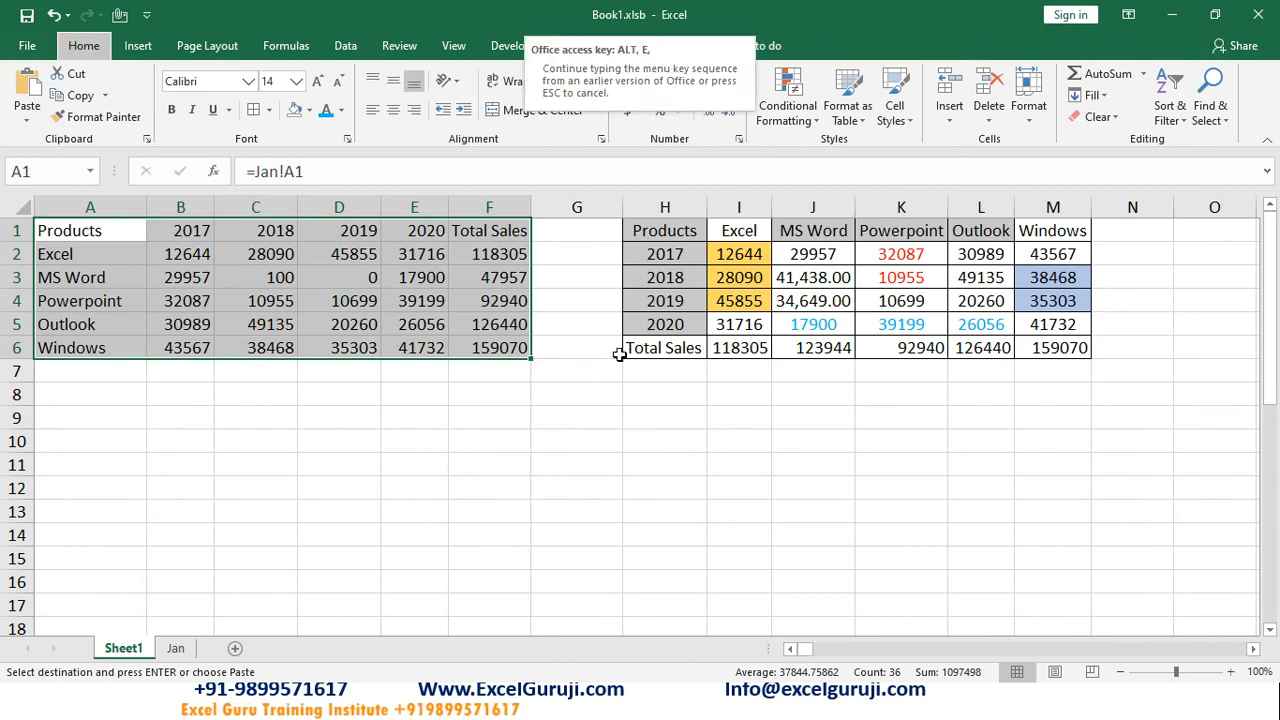
left_click(725, 177)
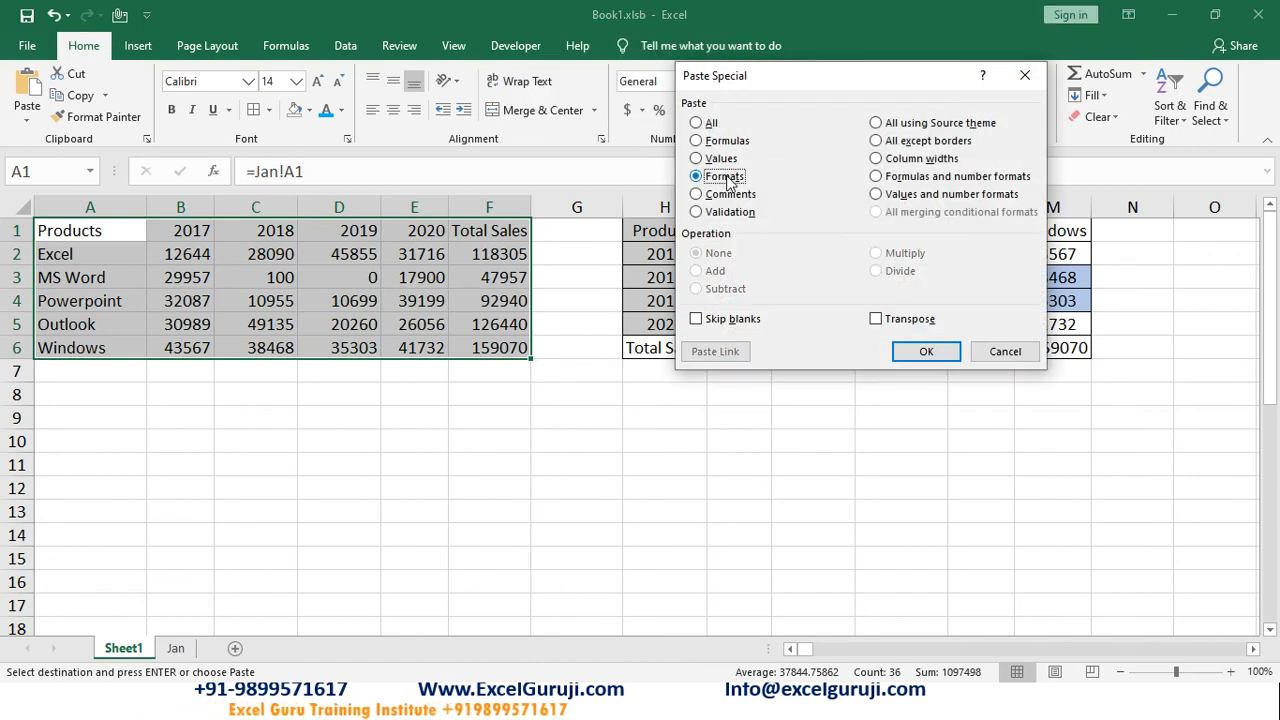
key("Return")
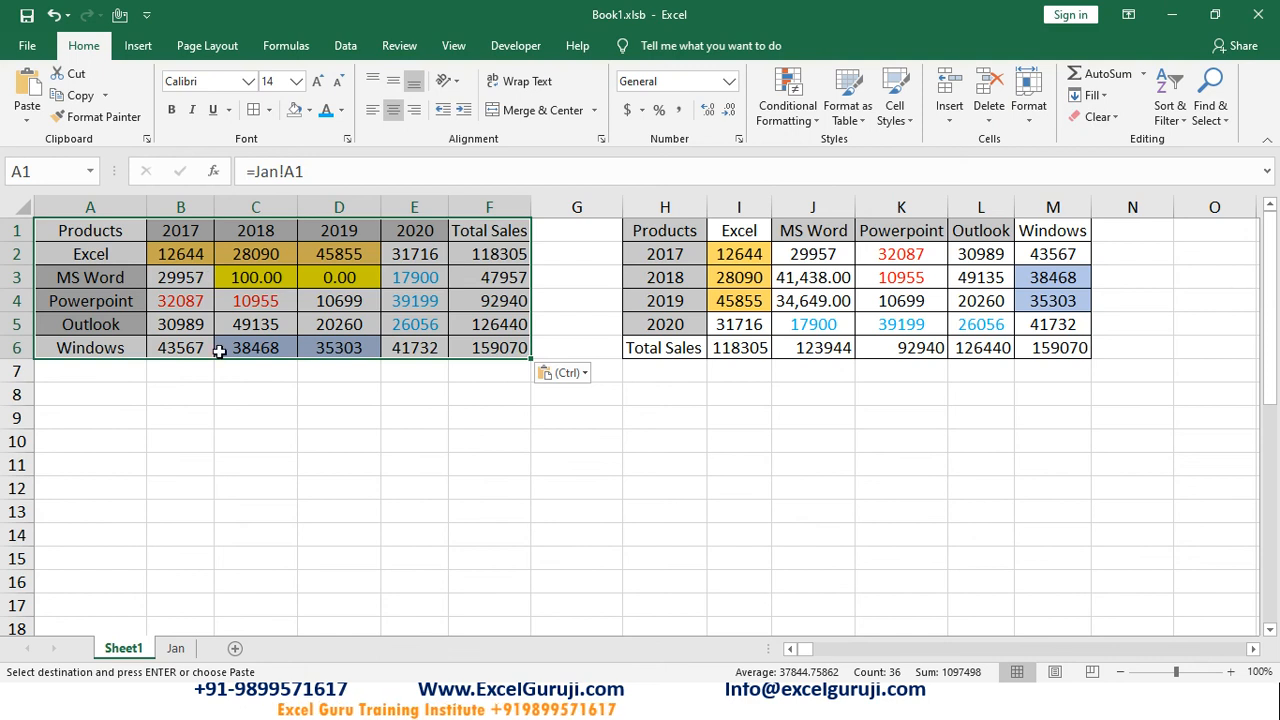
Set cell C3 of the Jan sheet to 1500 and return to the linked table on Sheet1
left_click(255, 283)
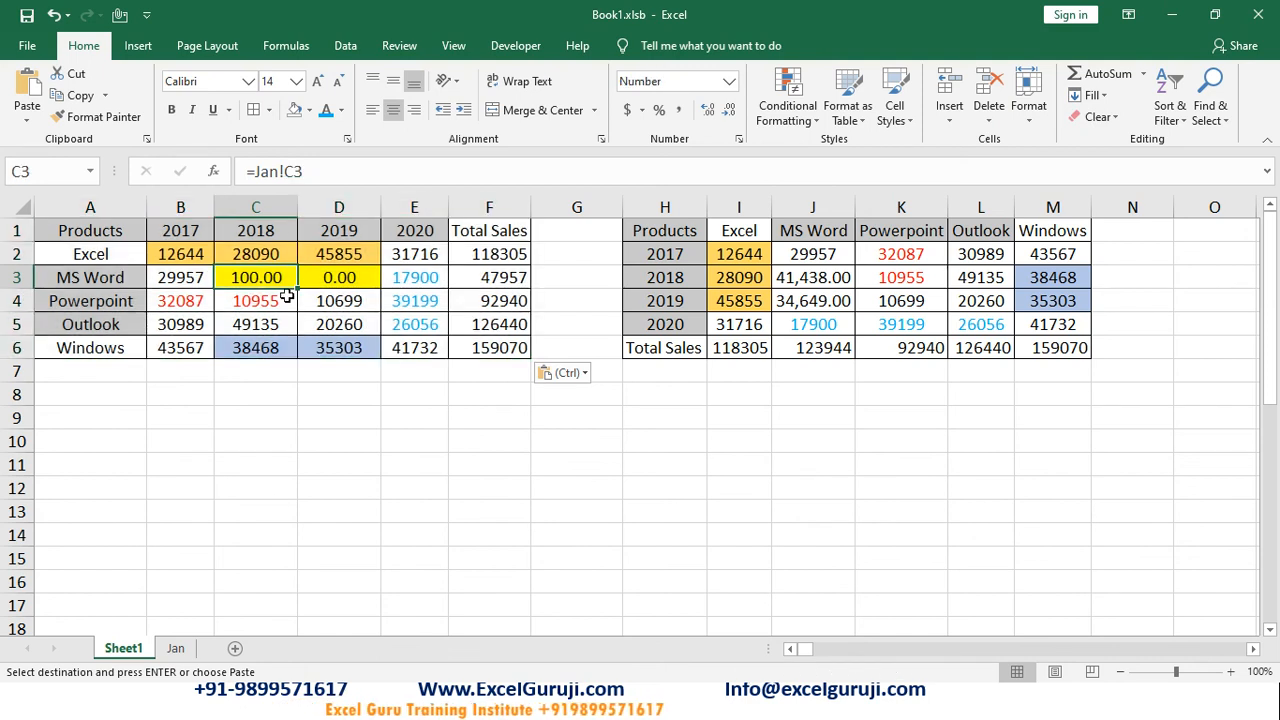
left_click(176, 648)
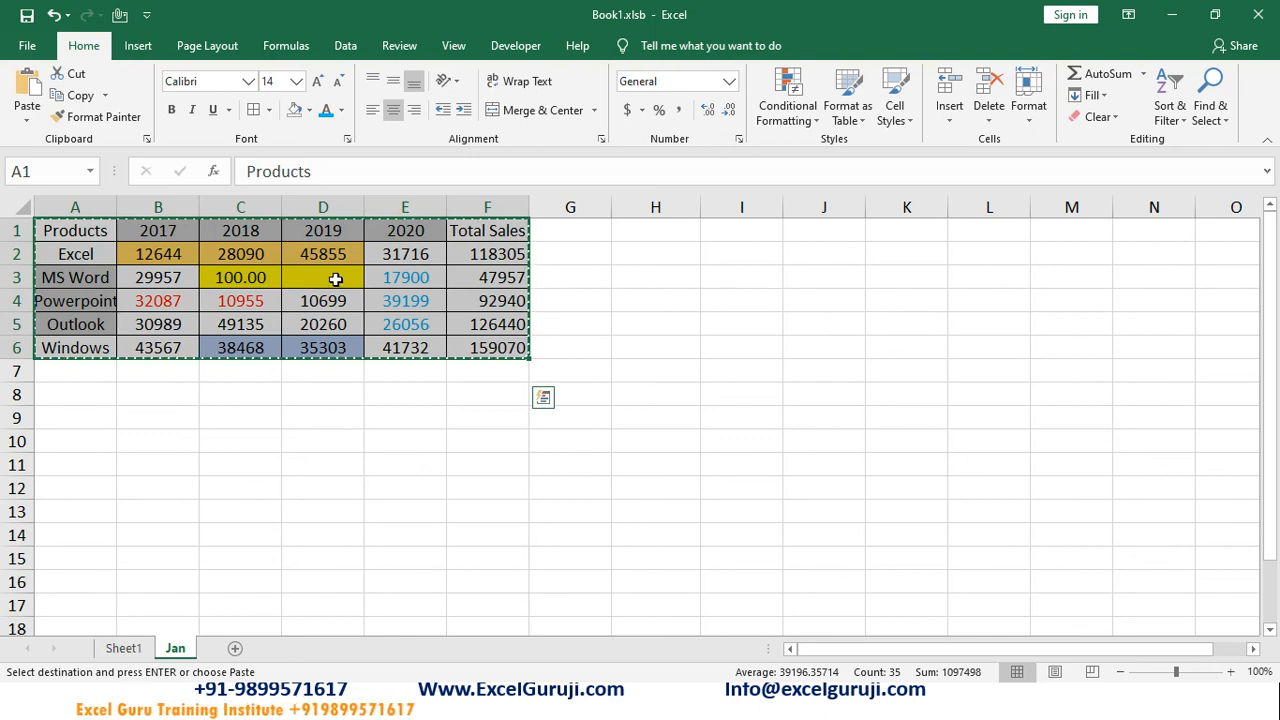
left_click(250, 275)
type("1,50")
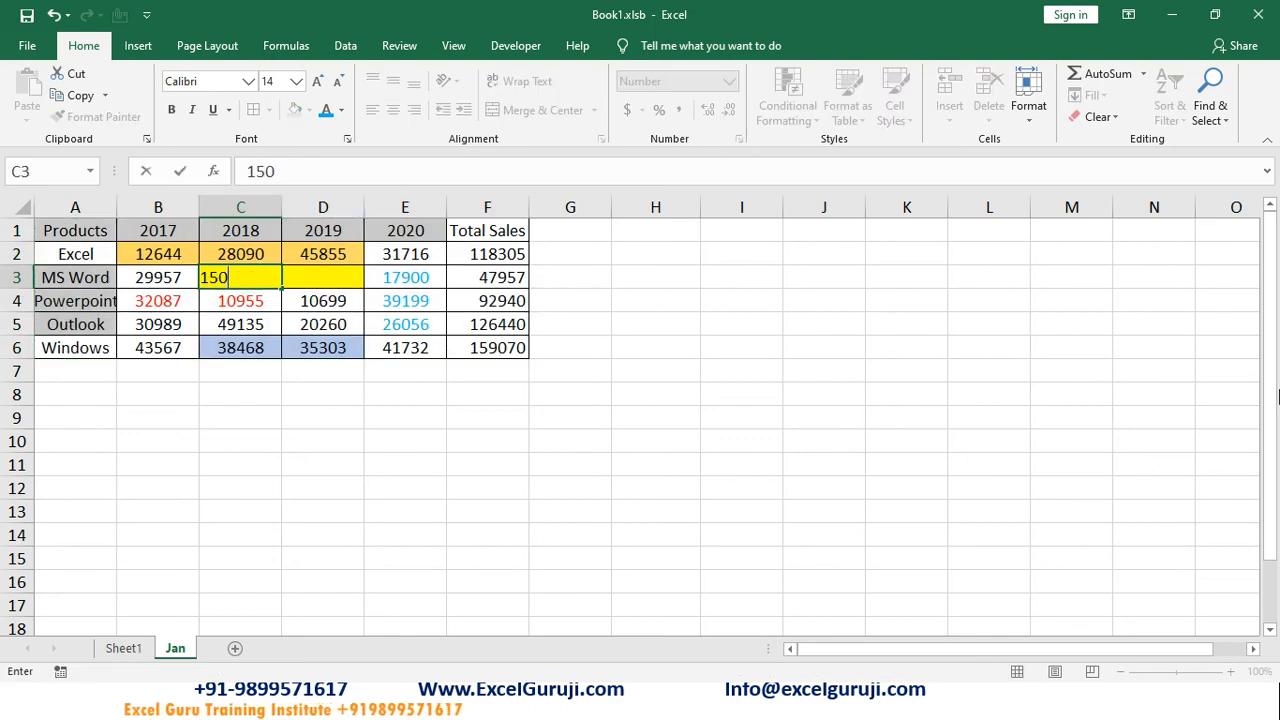
type("0")
key("Return")
left_click(268, 280)
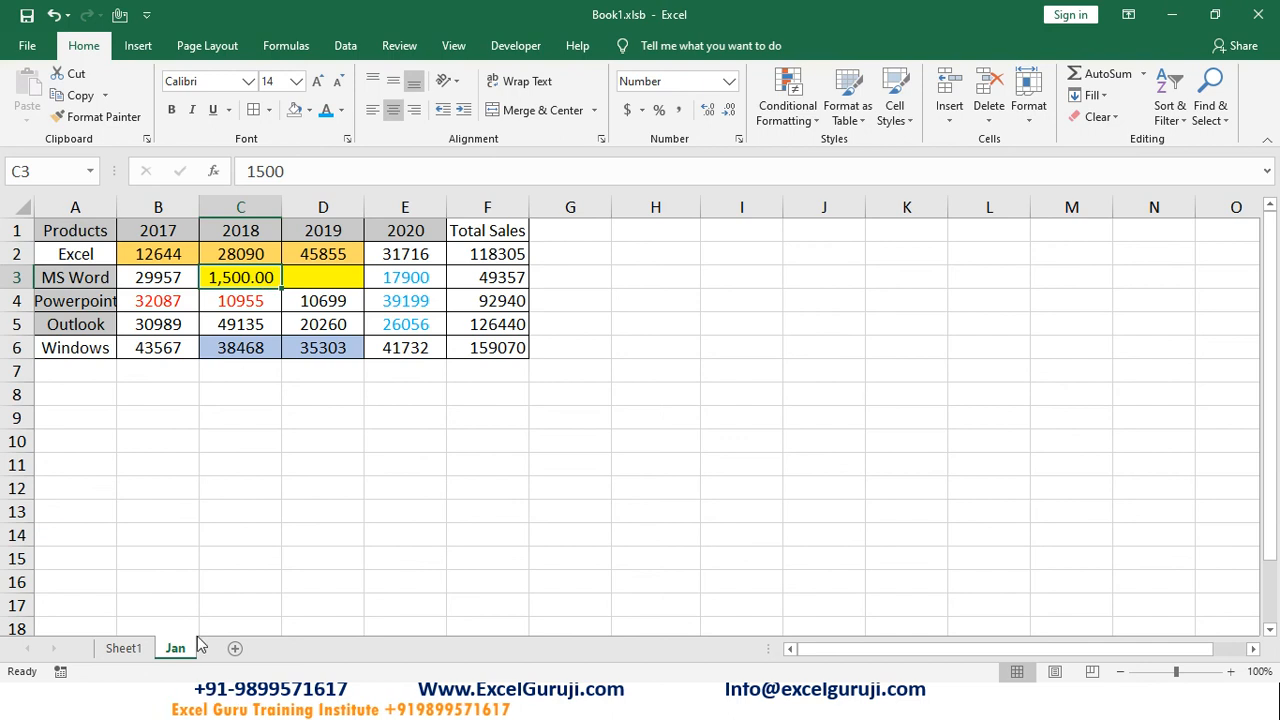
left_click(124, 648)
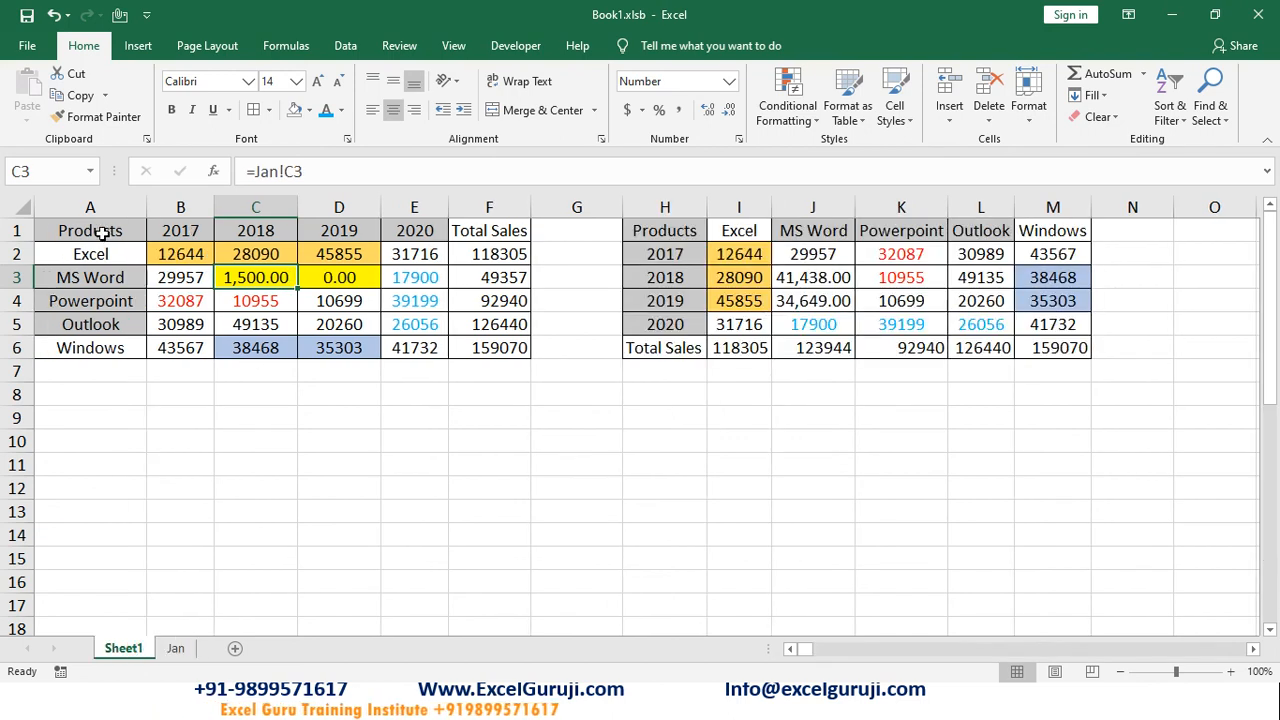
left_click_drag(103, 235, 439, 345)
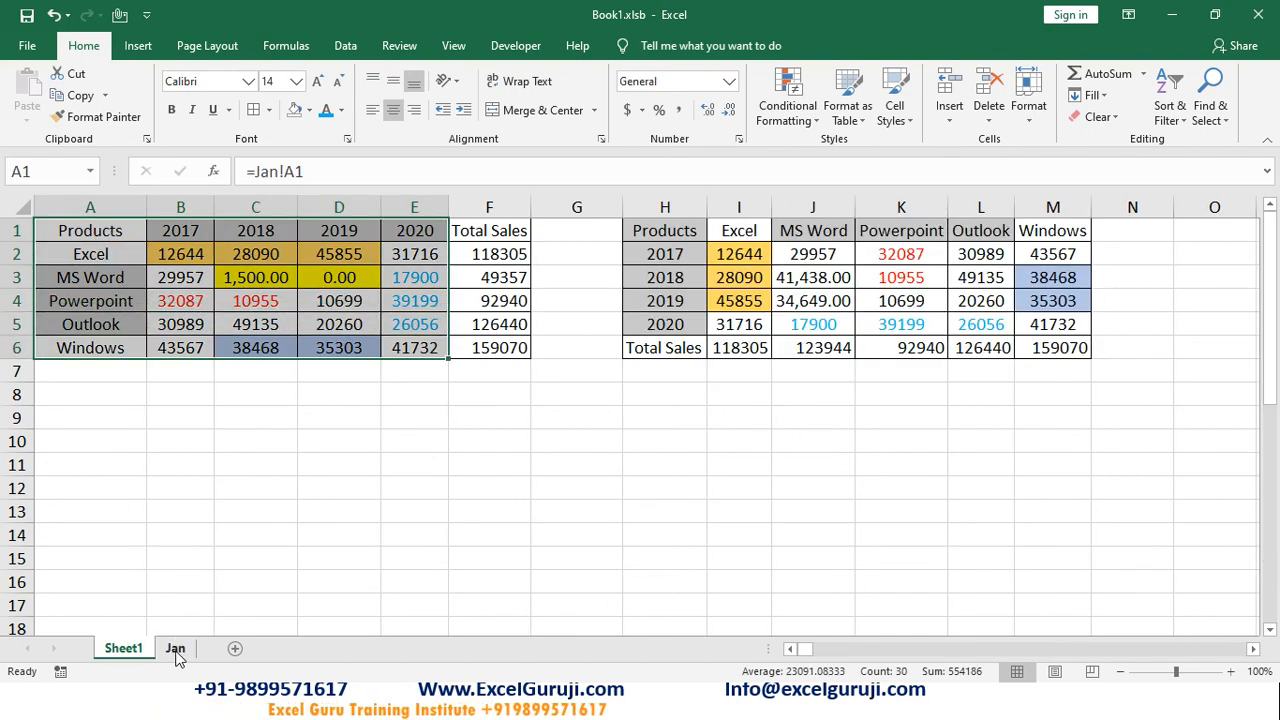
left_click(200, 504)
left_click_drag(103, 234, 489, 366)
key("ctrl+c")
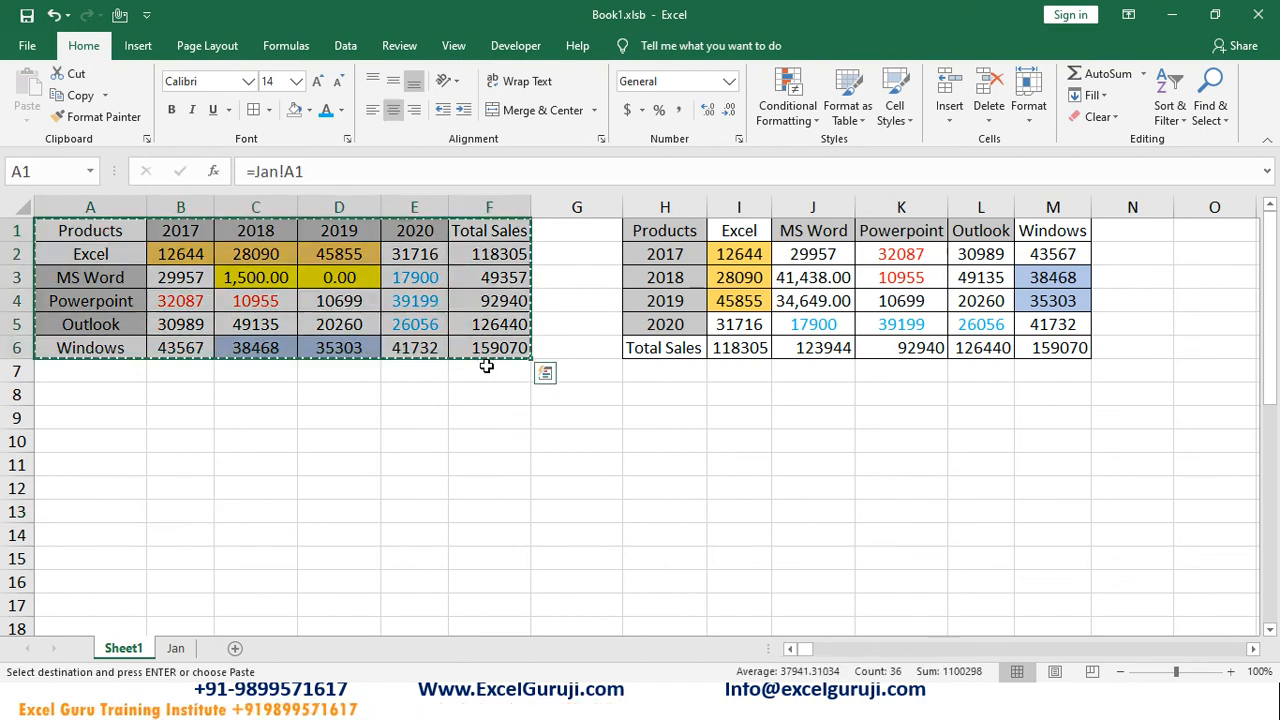
key("alt+e")
key("s")
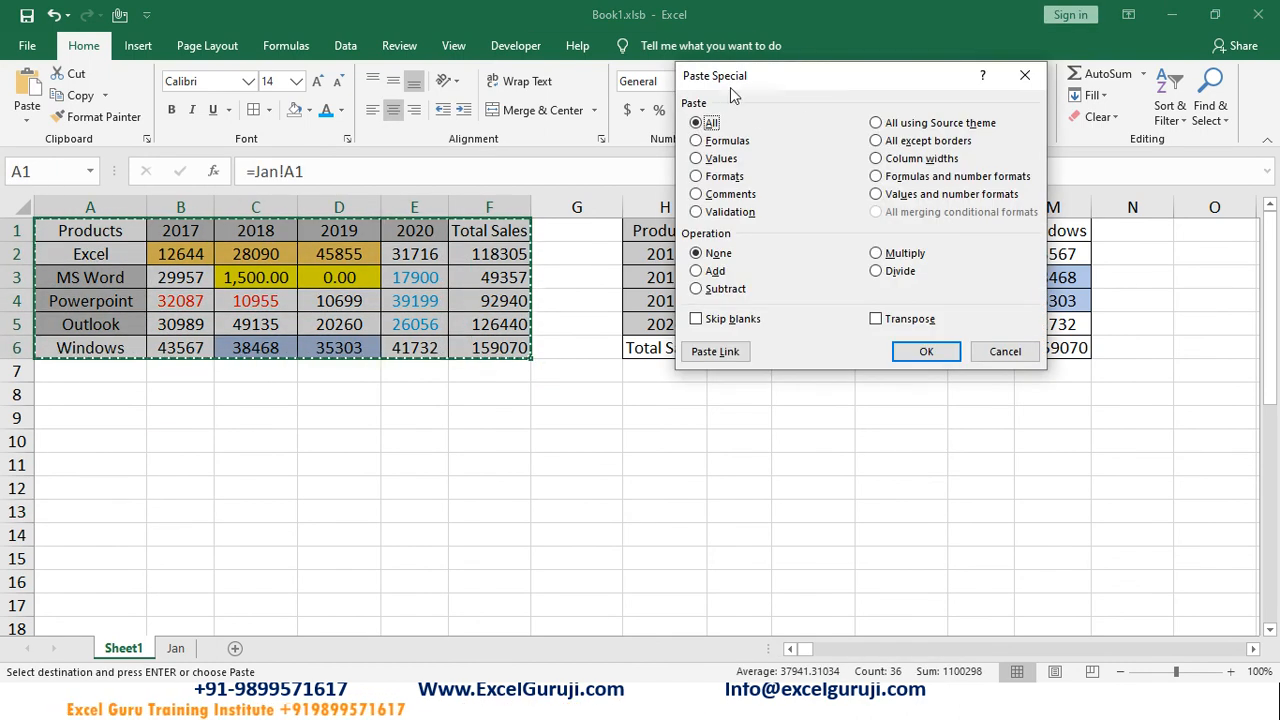
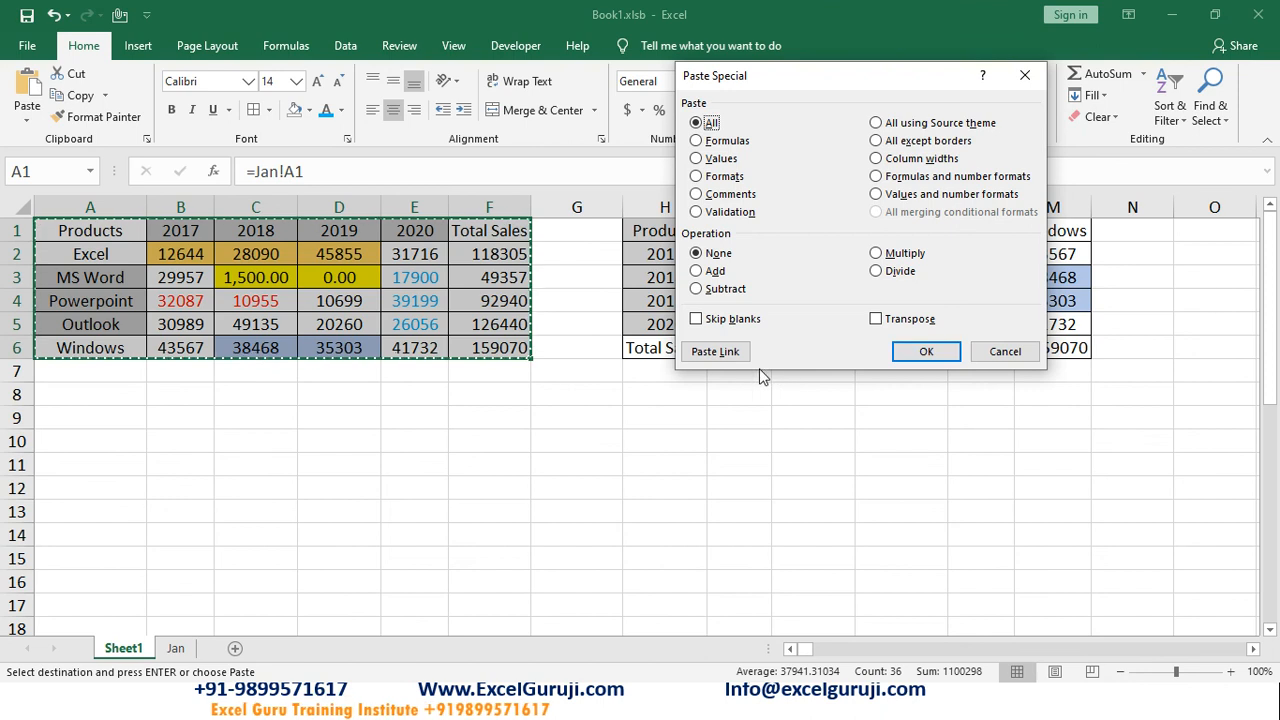
left_click(1003, 355)
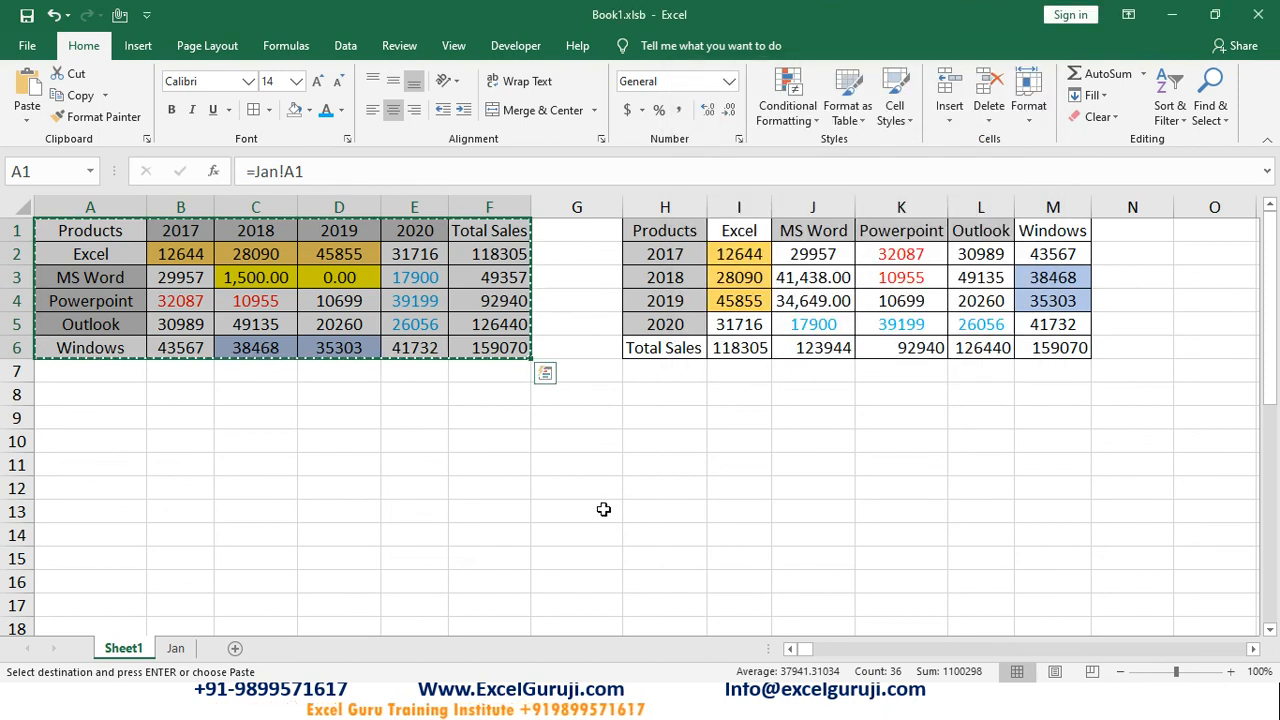
left_click(112, 417)
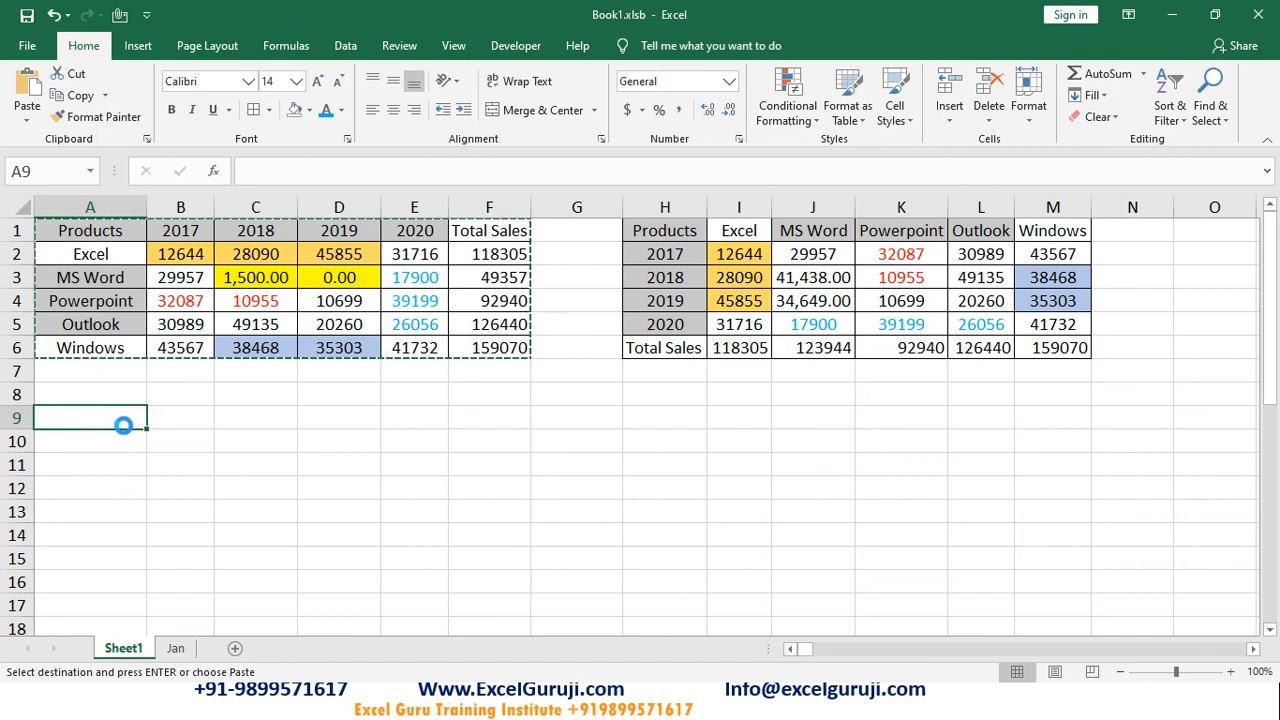
Create a new workbook and paste the table A1:F6 from Book1's Sheet1 into its A1 as links
key("ctrl+n")
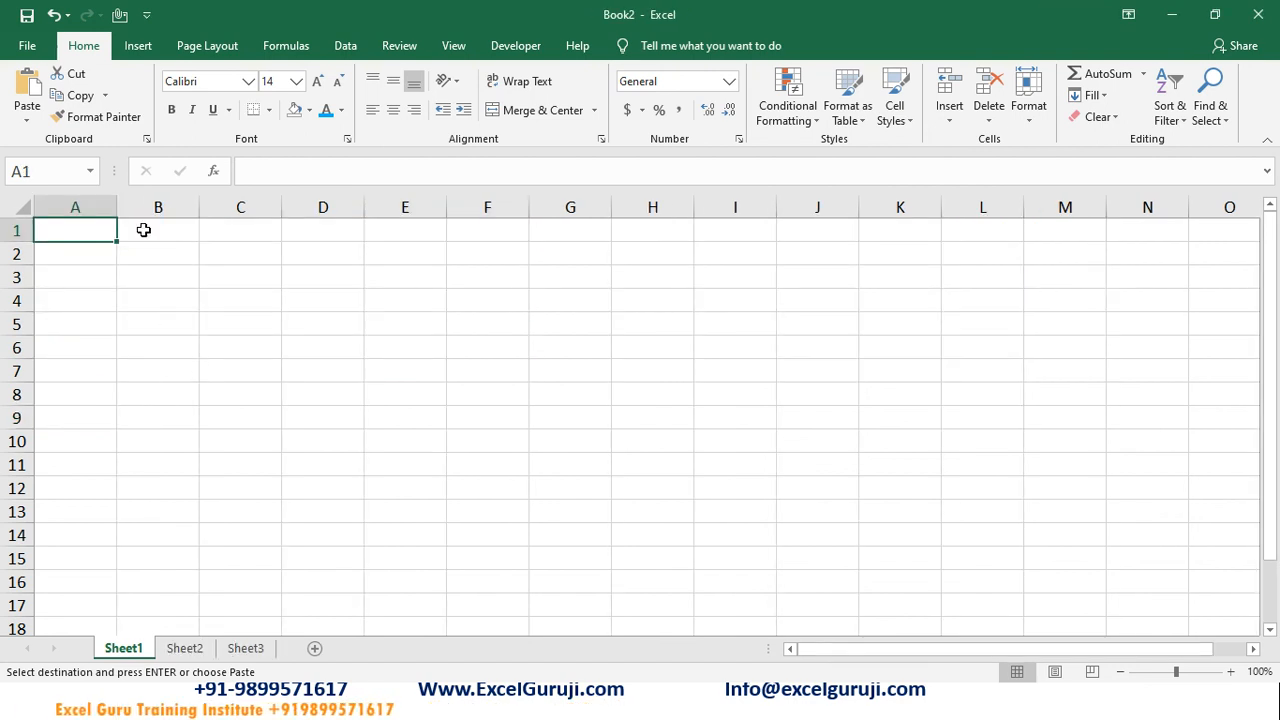
key("alt+Tab")
left_click_drag(112, 233, 475, 350)
key("ctrl+c")
key("alt+Tab")
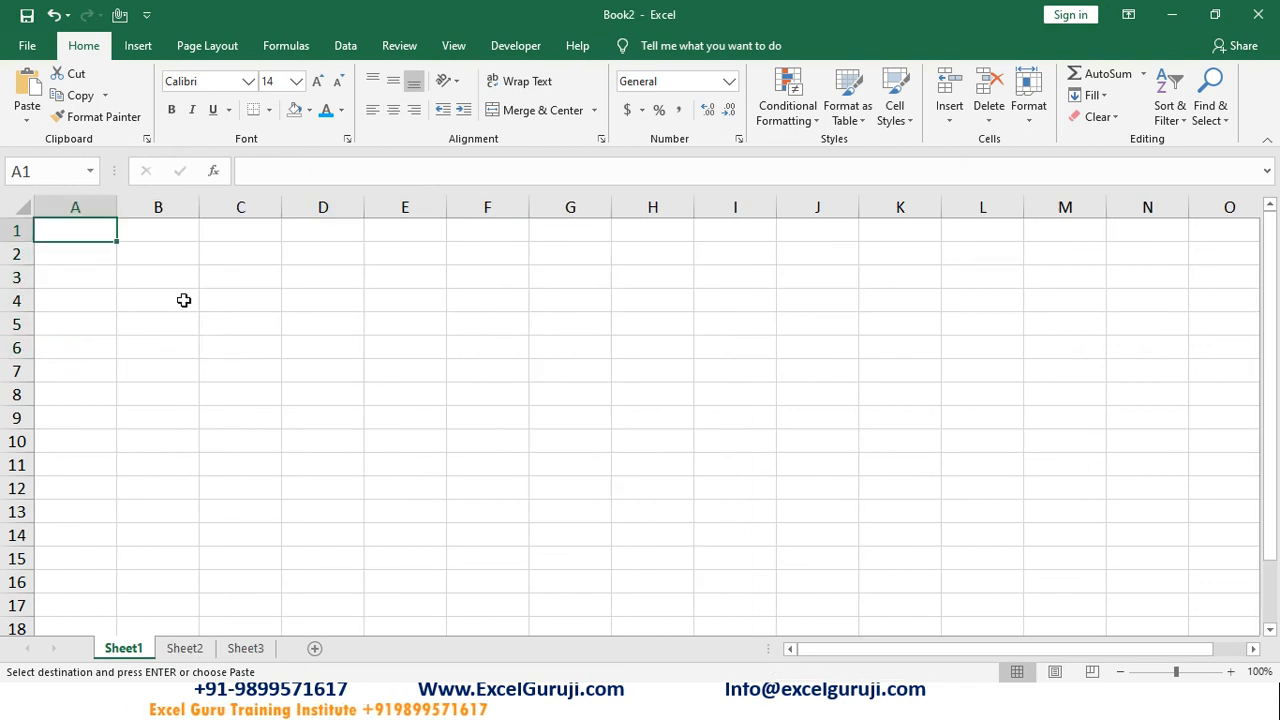
key("ctrl+alt+v")
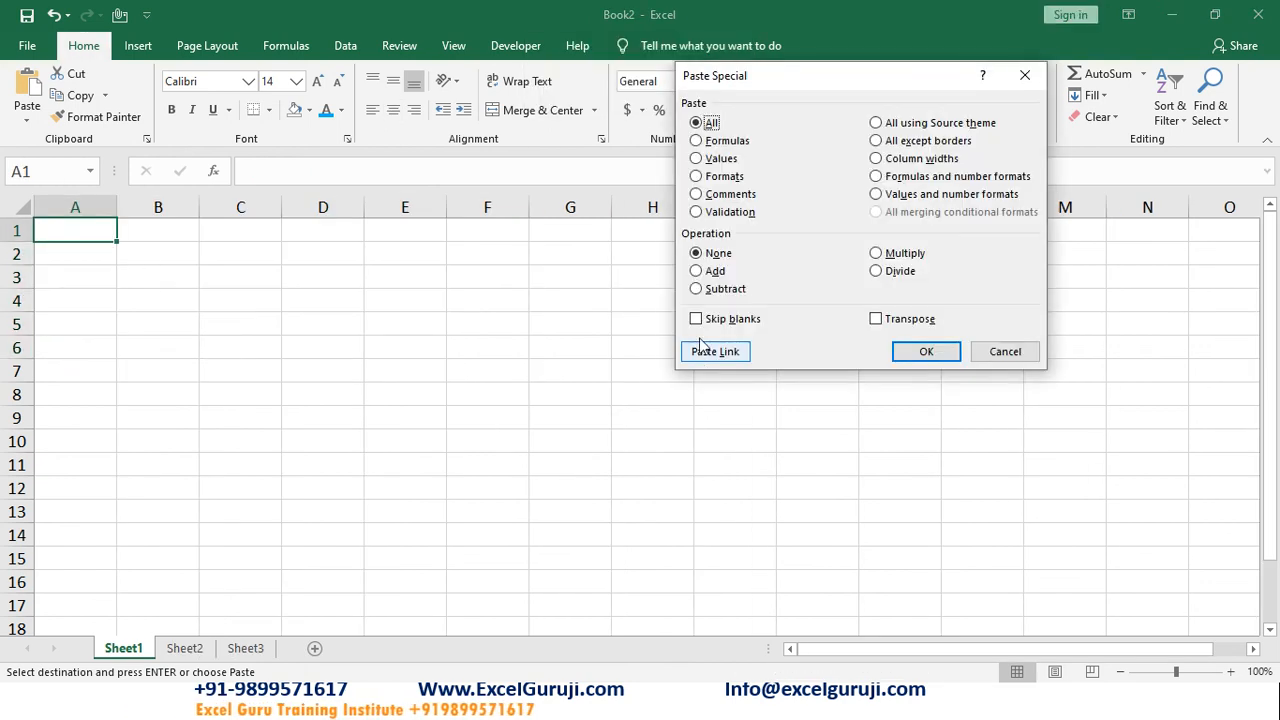
left_click(719, 350)
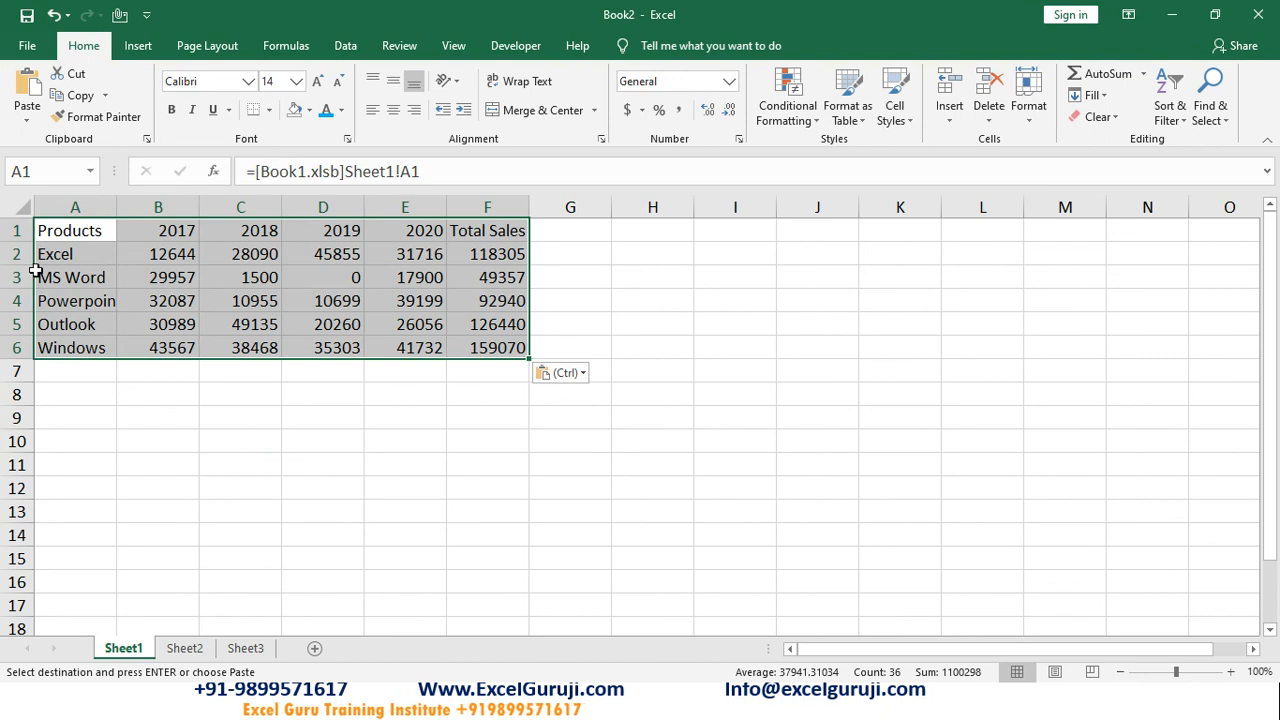
Set cell D3 of the Jan sheet in Book1 to 4500 and check the linked D3 on Sheet1
key("alt+Tab")
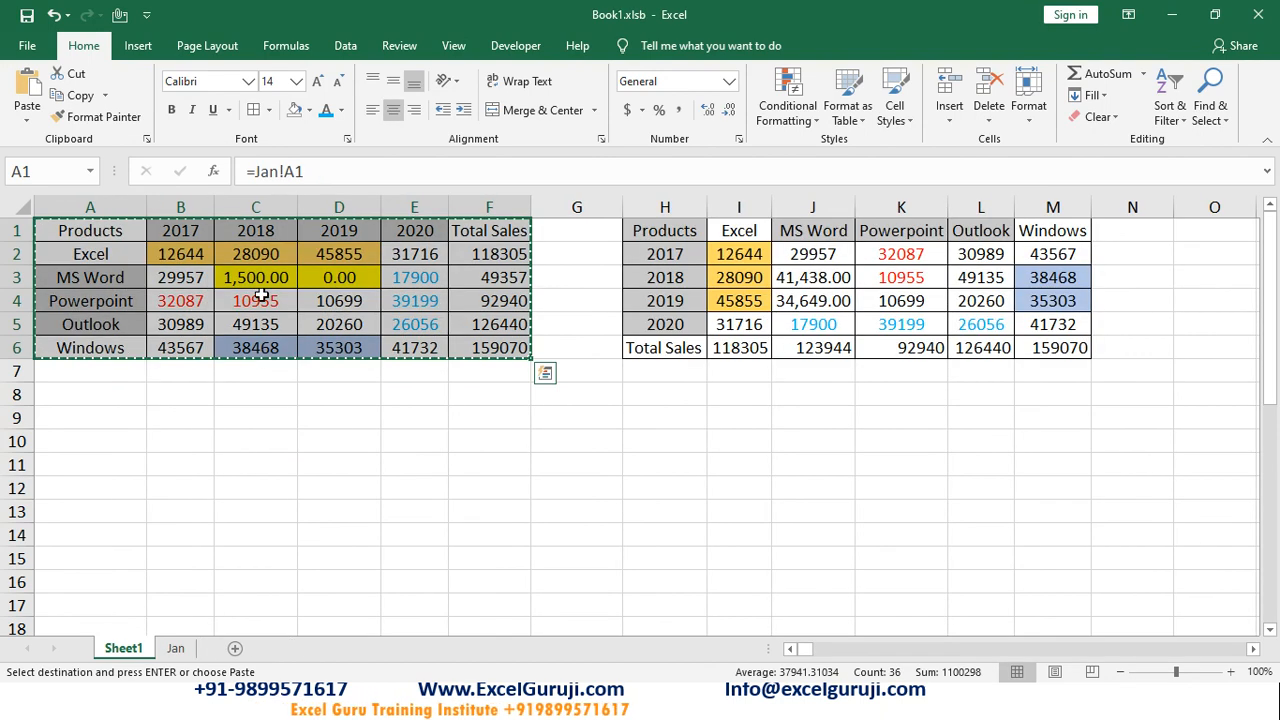
left_click(176, 649)
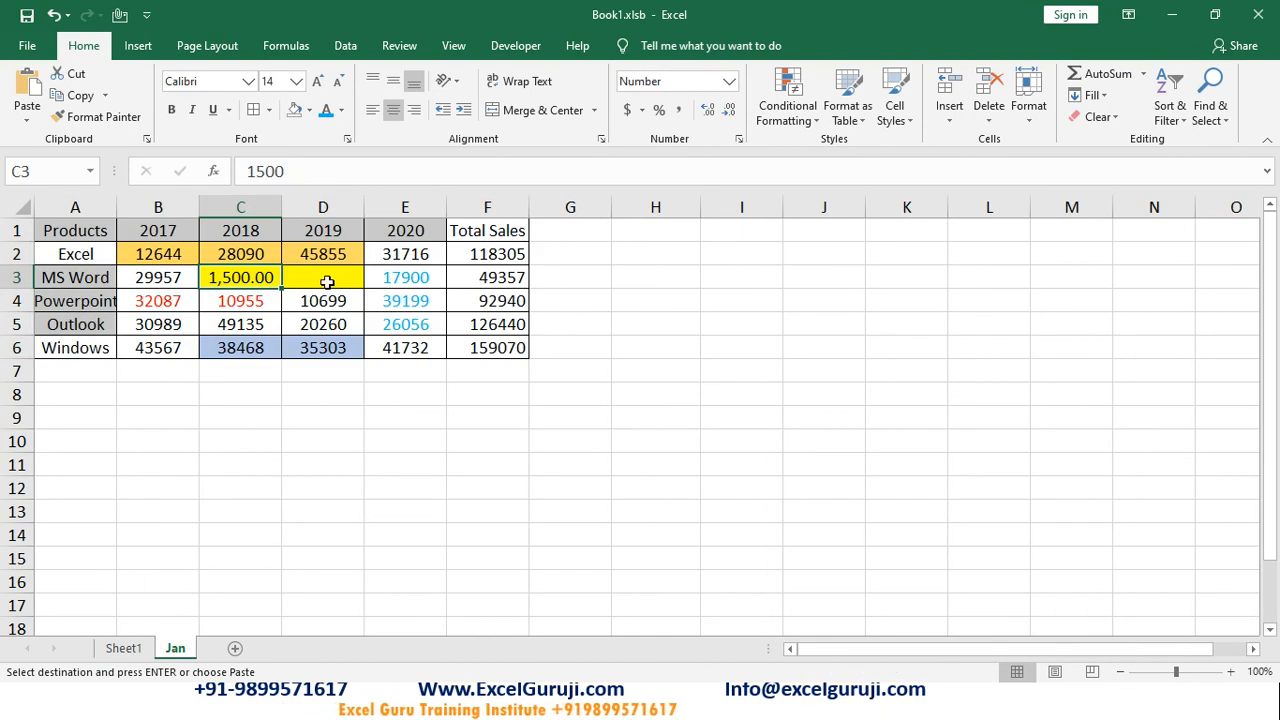
left_click(337, 277)
type("4500")
key("Return")
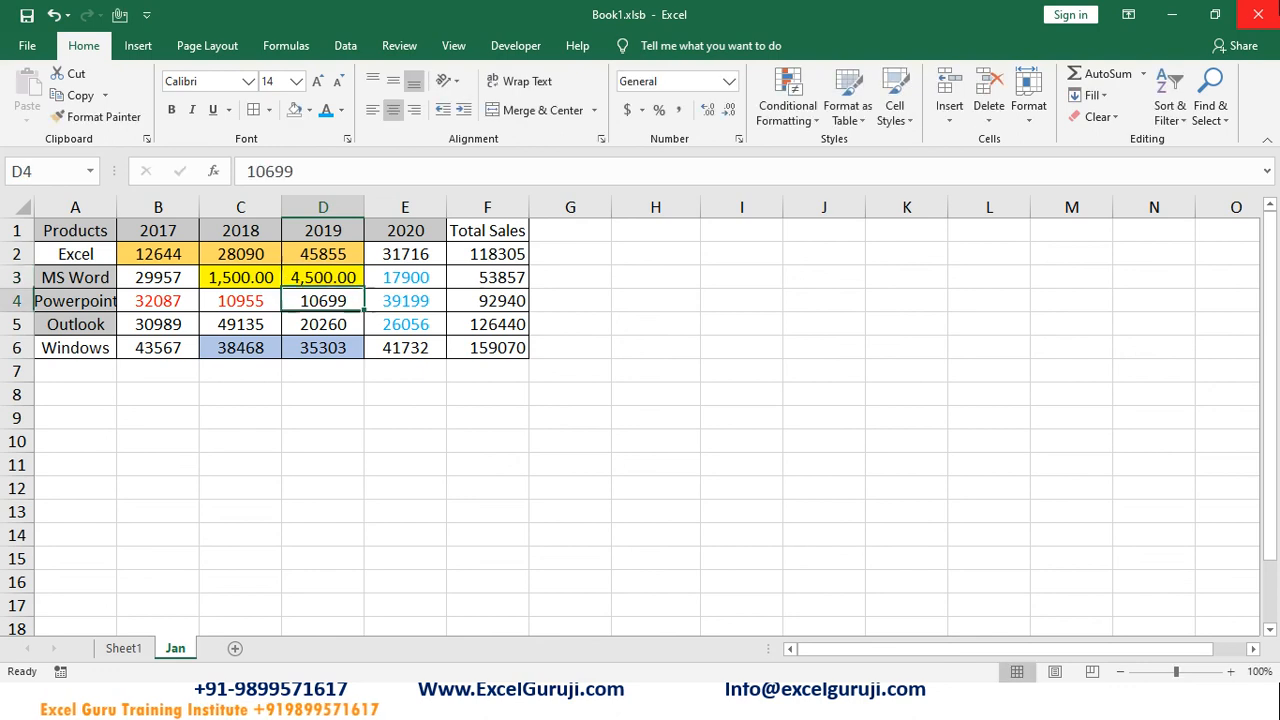
left_click(328, 277)
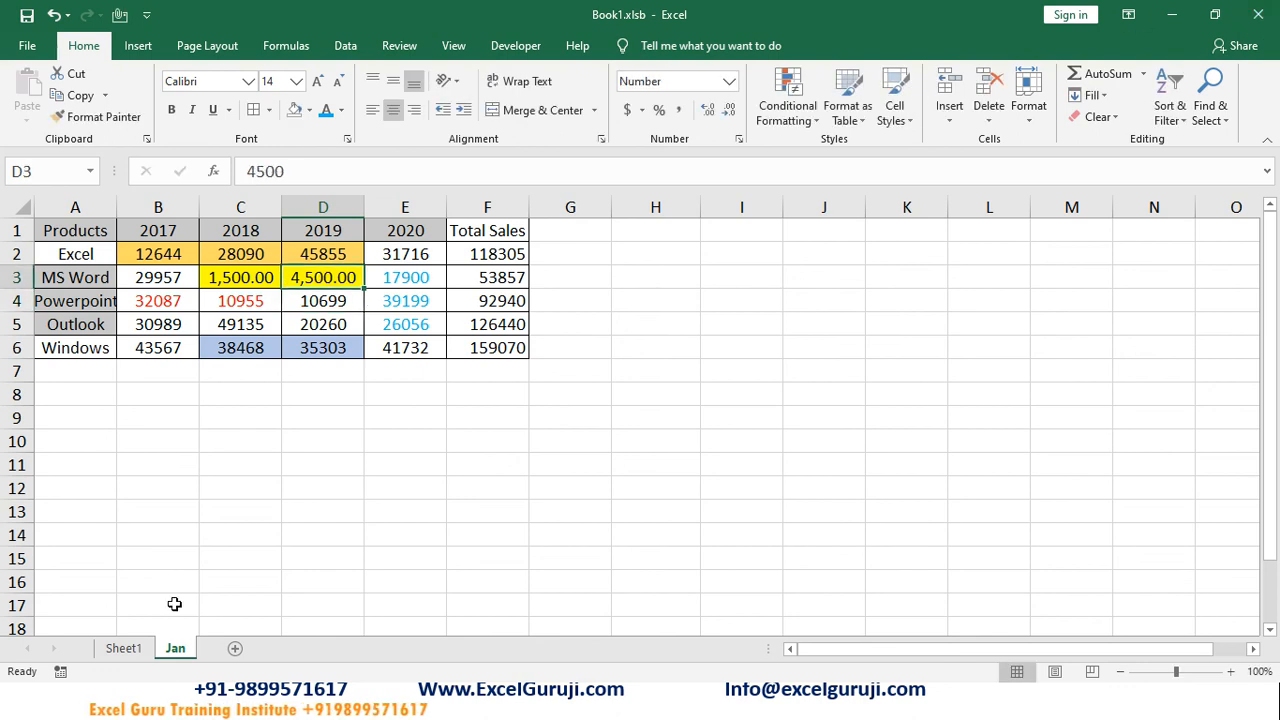
left_click(136, 653)
left_click(328, 284)
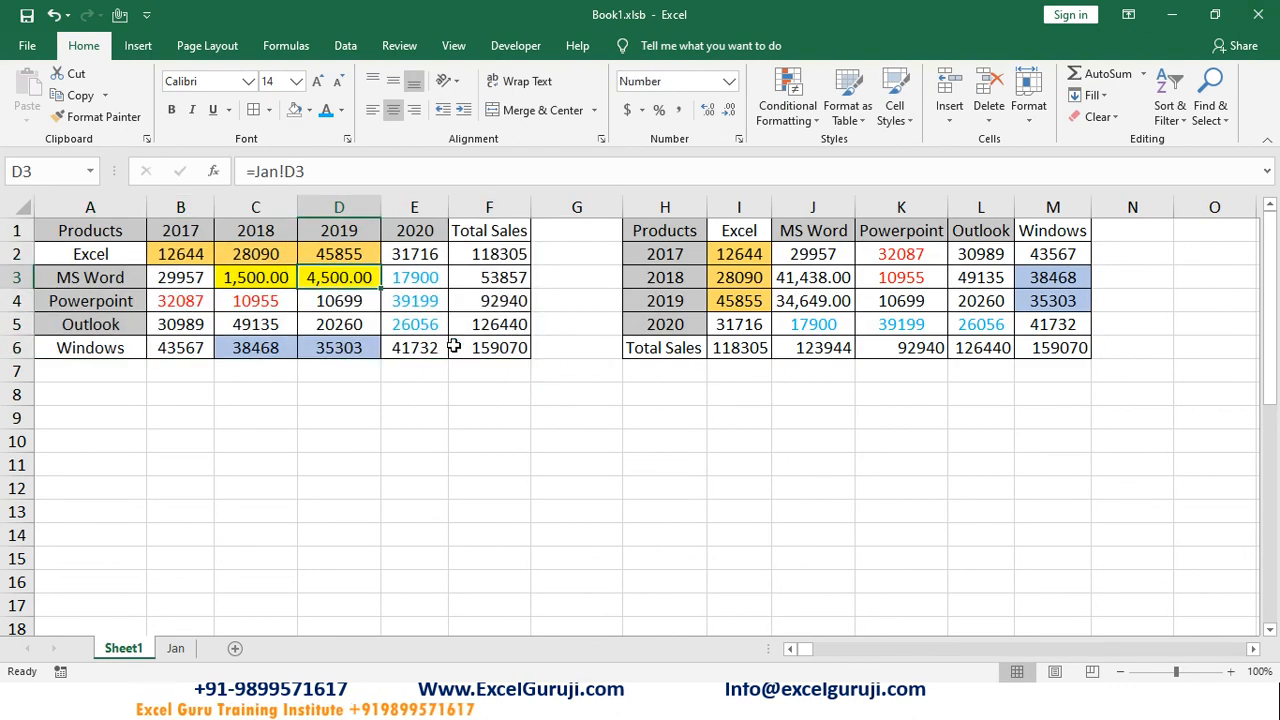
Switch to Book2 and format the linked cell D3 in bold with a blue font
key("alt+Tab")
left_click(340, 278)
left_click(326, 110)
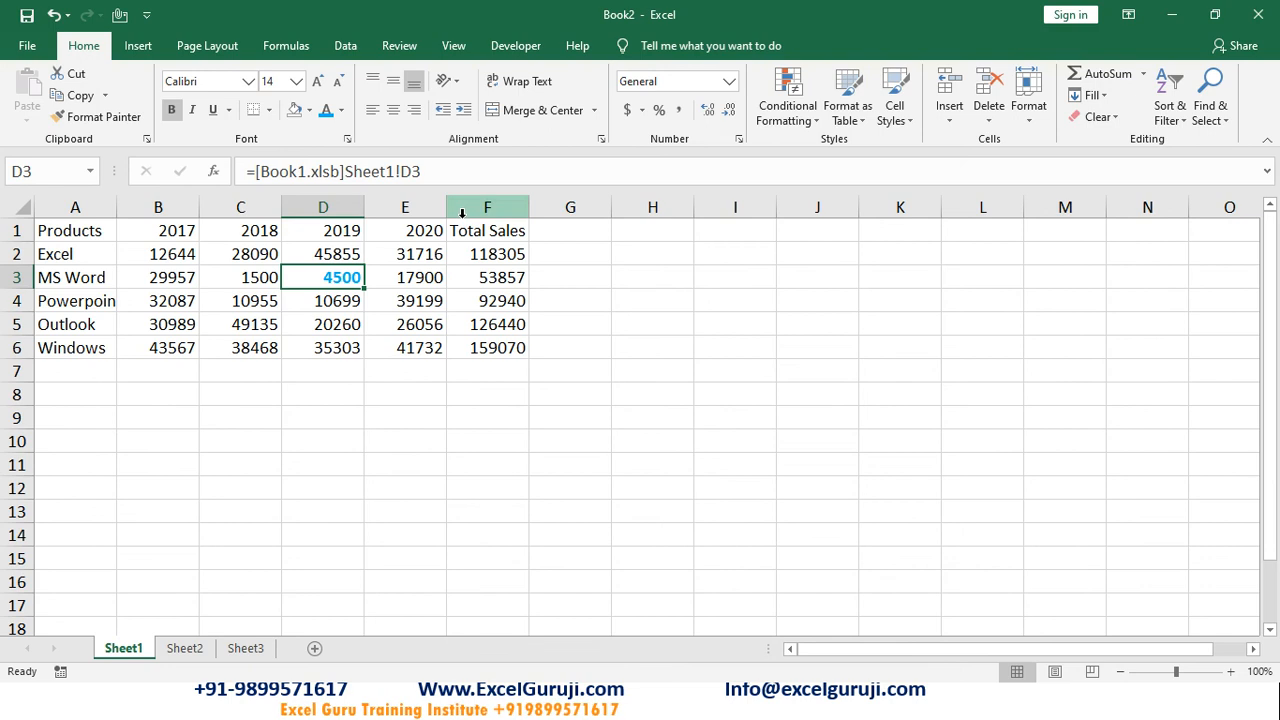
Switch back to Book1 and select cell A1 on Sheet1
key("alt+Tab")
left_click(231, 446)
key("ctrl+Home")
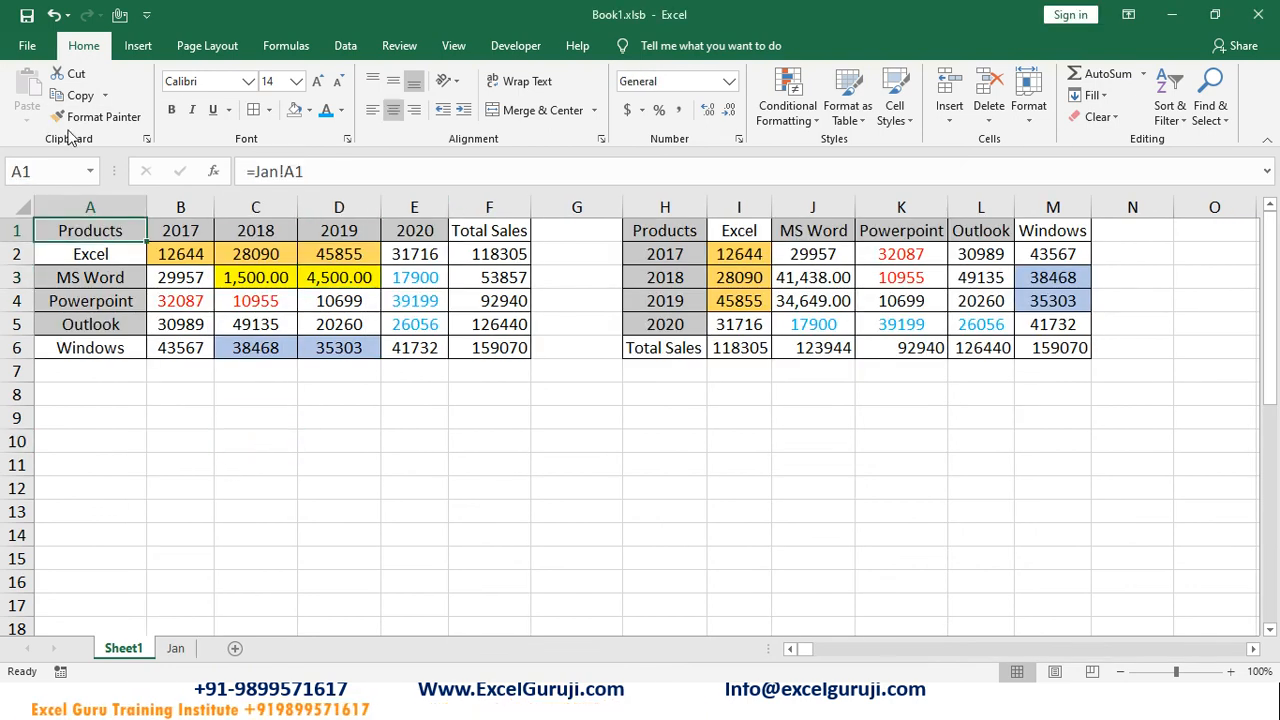